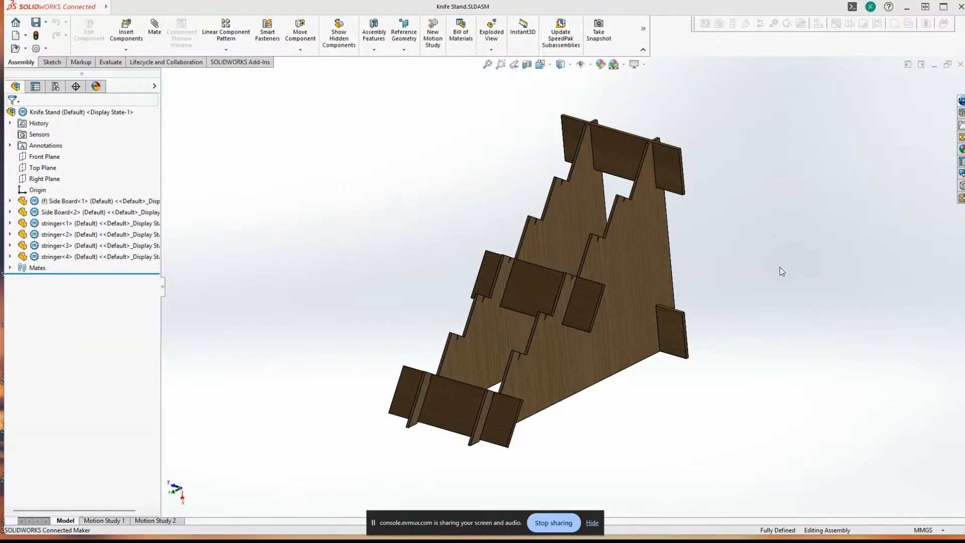
Step: Examine the knife stand assembly from the front and both sides, checking how the stringers slot into the two side boards
{"action": "middle_click_drag", "start_coordinate": [339, 208], "coordinate": [731, 318]}
{"action": "left_click", "coordinate": [603, 525]}
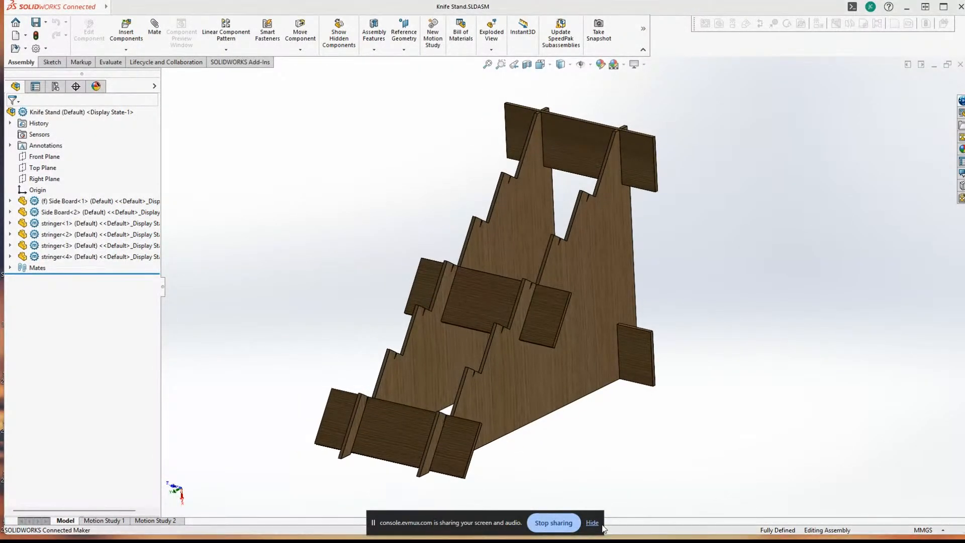
{"action": "left_click", "coordinate": [592, 523]}
{"action": "middle_click_drag", "start_coordinate": [674, 398], "coordinate": [683, 136]}
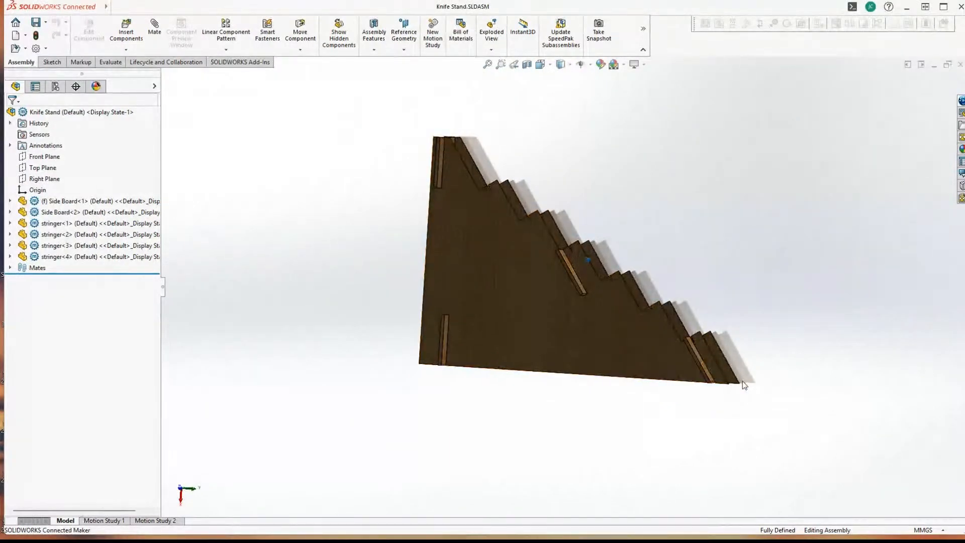
{"action": "middle_click_drag", "start_coordinate": [742, 383], "coordinate": [643, 257]}
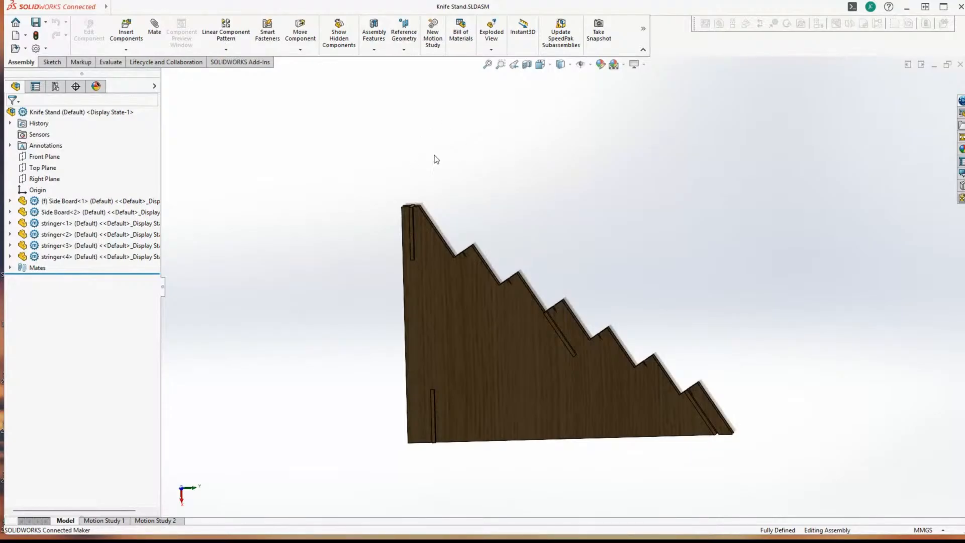
{"action": "middle_click_drag", "start_coordinate": [433, 243], "coordinate": [701, 432]}
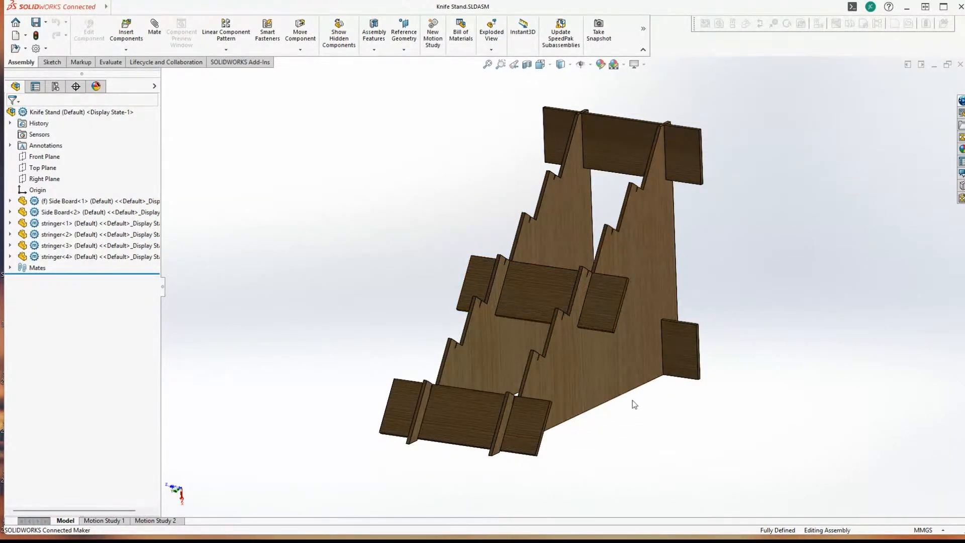
{"action": "middle_click_drag", "start_coordinate": [597, 406], "coordinate": [493, 442]}
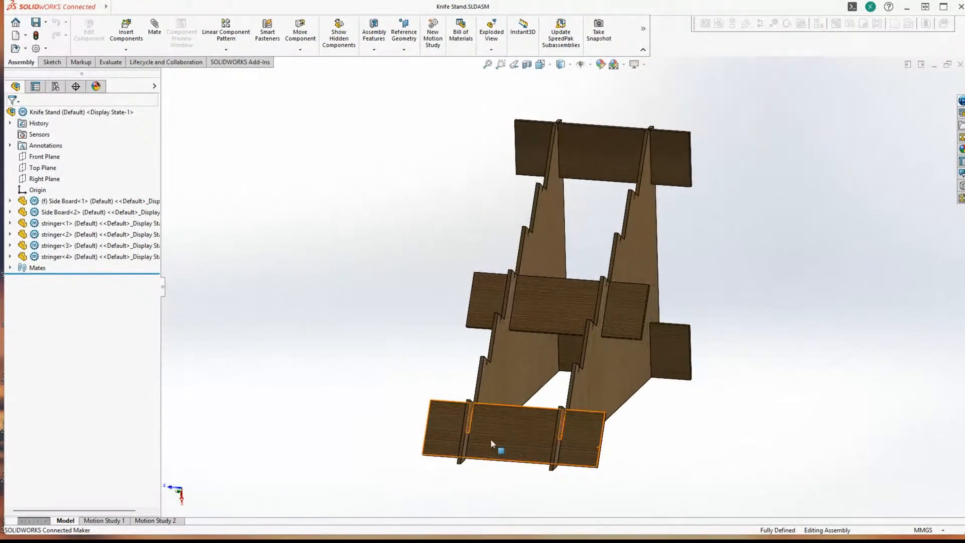
{"action": "mouse_move", "coordinate": [517, 303]}
{"action": "middle_mouse_down"}
{"action": "mouse_move", "coordinate": [592, 158]}
{"action": "mouse_move", "coordinate": [679, 455]}
{"action": "mouse_move", "coordinate": [643, 388]}
{"action": "mouse_move", "coordinate": [520, 363]}
{"action": "mouse_move", "coordinate": [602, 343]}
{"action": "mouse_move", "coordinate": [567, 421]}
{"action": "mouse_move", "coordinate": [717, 421]}
{"action": "mouse_move", "coordinate": [695, 422]}
{"action": "mouse_move", "coordinate": [642, 456]}
{"action": "mouse_move", "coordinate": [794, 341]}
{"action": "mouse_move", "coordinate": [769, 364]}
{"action": "mouse_move", "coordinate": [598, 355]}
{"action": "mouse_move", "coordinate": [702, 392]}
{"action": "mouse_move", "coordinate": [603, 430]}
{"action": "mouse_move", "coordinate": [556, 382]}
{"action": "mouse_move", "coordinate": [585, 325]}
{"action": "mouse_move", "coordinate": [567, 323]}
{"action": "mouse_move", "coordinate": [604, 424]}
{"action": "mouse_move", "coordinate": [566, 434]}
{"action": "mouse_move", "coordinate": [713, 409]}
{"action": "mouse_move", "coordinate": [694, 394]}
{"action": "mouse_move", "coordinate": [623, 415]}
{"action": "mouse_move", "coordinate": [580, 288]}
{"action": "mouse_move", "coordinate": [500, 342]}
{"action": "mouse_move", "coordinate": [486, 302]}
{"action": "mouse_move", "coordinate": [618, 428]}
{"action": "mouse_move", "coordinate": [477, 290]}
{"action": "mouse_move", "coordinate": [535, 149]}
{"action": "mouse_move", "coordinate": [524, 273]}
{"action": "middle_mouse_up"}
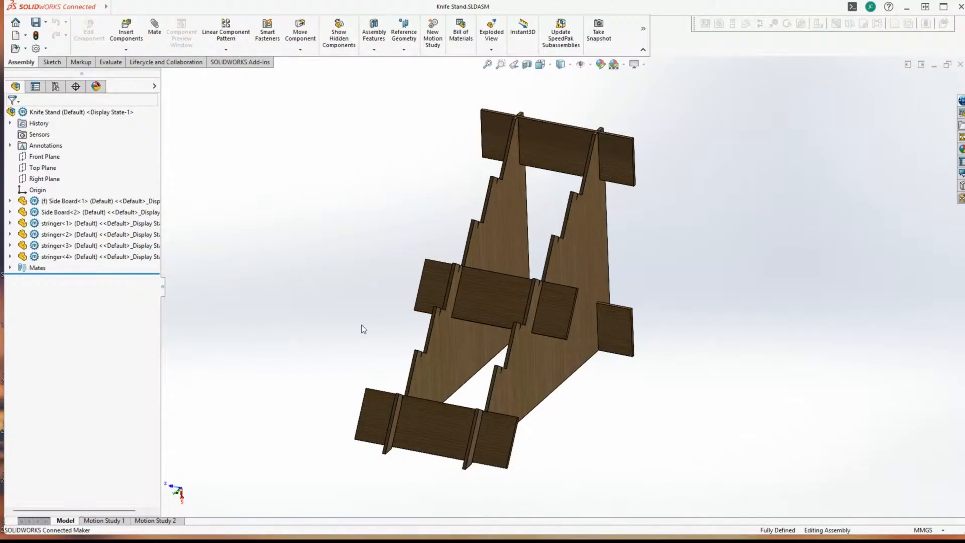
{"action": "mouse_move", "coordinate": [296, 273]}
{"action": "middle_mouse_down"}
{"action": "mouse_move", "coordinate": [255, 256]}
{"action": "mouse_move", "coordinate": [276, 275]}
{"action": "mouse_move", "coordinate": [236, 272]}
{"action": "mouse_move", "coordinate": [295, 243]}
{"action": "mouse_move", "coordinate": [243, 201]}
{"action": "mouse_move", "coordinate": [215, 205]}
{"action": "mouse_move", "coordinate": [202, 222]}
{"action": "mouse_move", "coordinate": [209, 254]}
{"action": "mouse_move", "coordinate": [185, 255]}
{"action": "middle_mouse_up"}
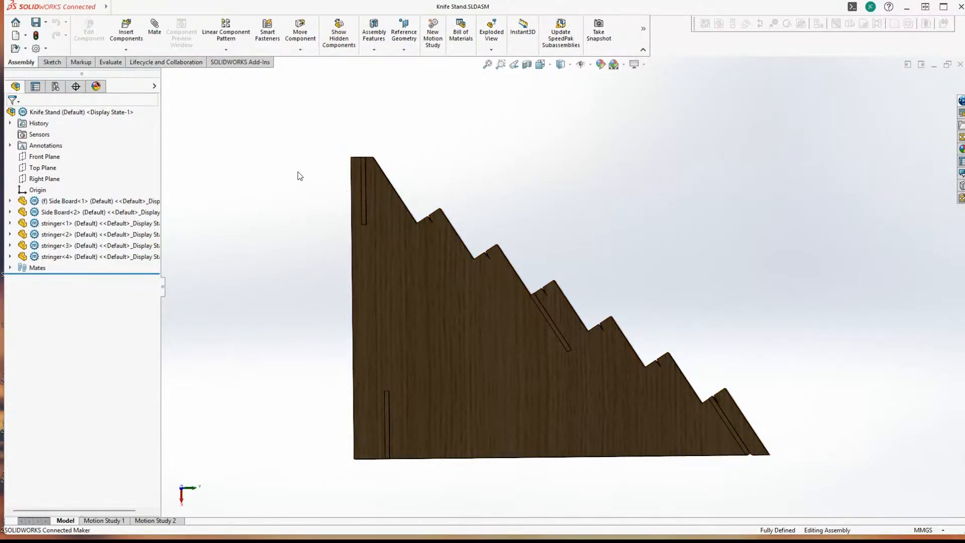
{"action": "middle_click_drag", "start_coordinate": [278, 183], "coordinate": [710, 355]}
{"action": "middle_click_drag", "start_coordinate": [614, 282], "coordinate": [477, 401]}
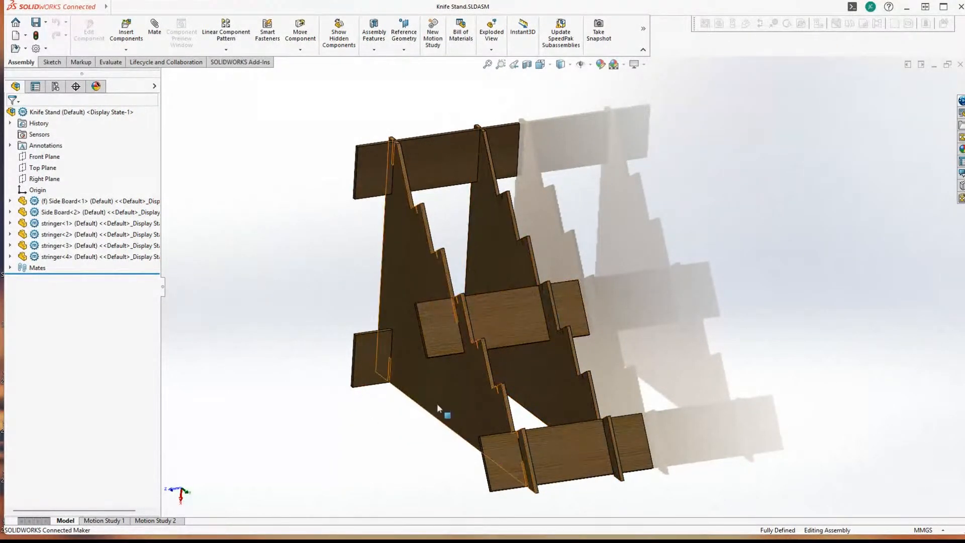
{"action": "middle_click_drag", "start_coordinate": [436, 403], "coordinate": [368, 379]}
{"action": "middle_click_drag", "start_coordinate": [442, 206], "coordinate": [811, 377]}
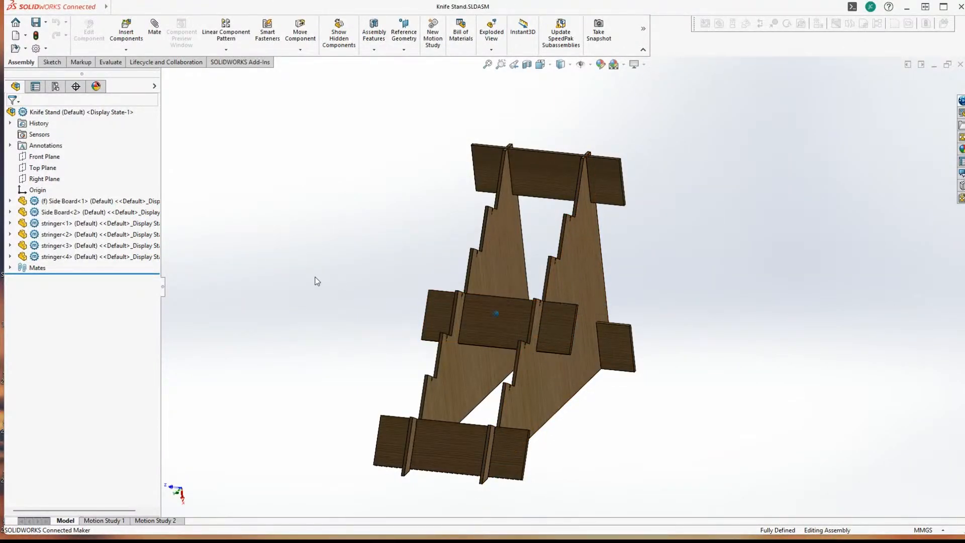
{"action": "middle_click_drag", "start_coordinate": [315, 277], "coordinate": [282, 291]}
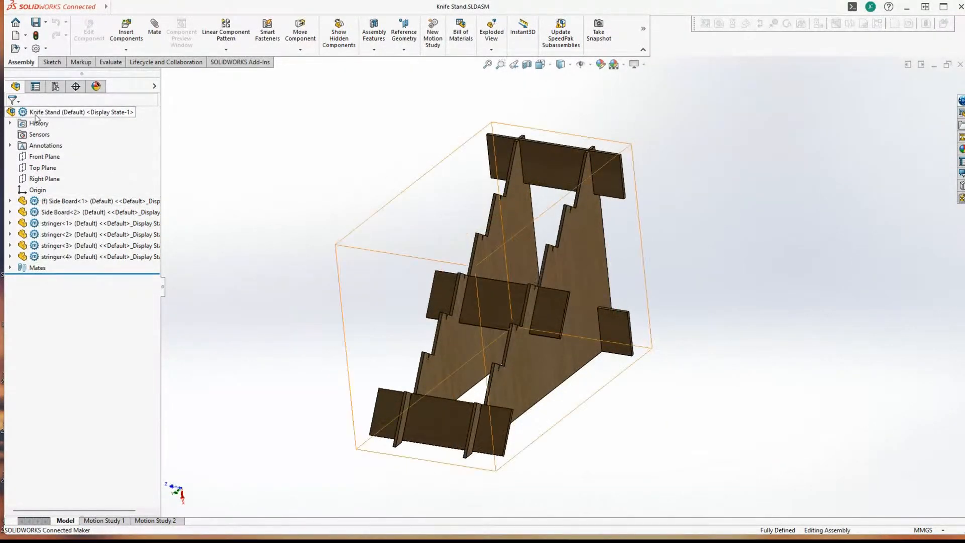
Step: Open the recent side board part and start editing Sketch1 of its Boss-Extrude1 feature
{"action": "left_click", "coordinate": [15, 22]}
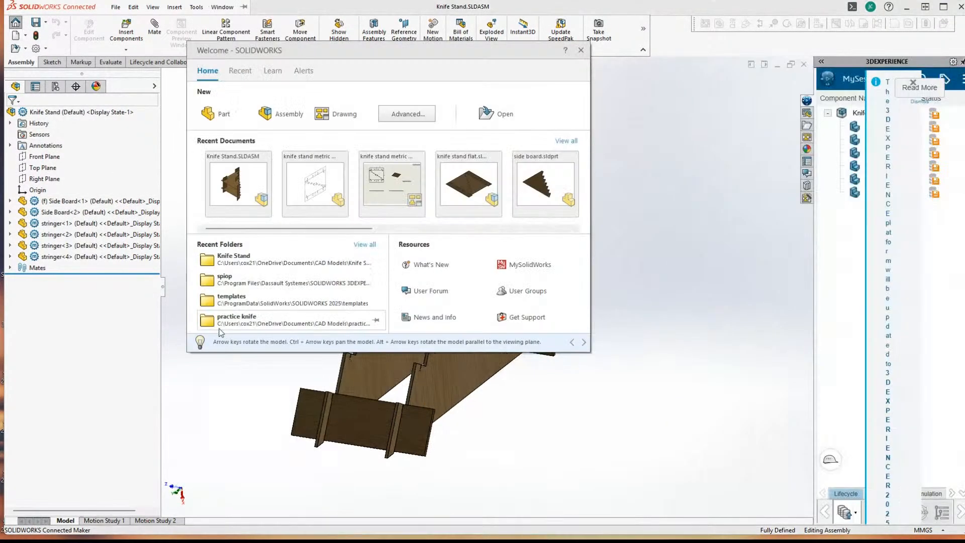
{"action": "left_click", "coordinate": [555, 190]}
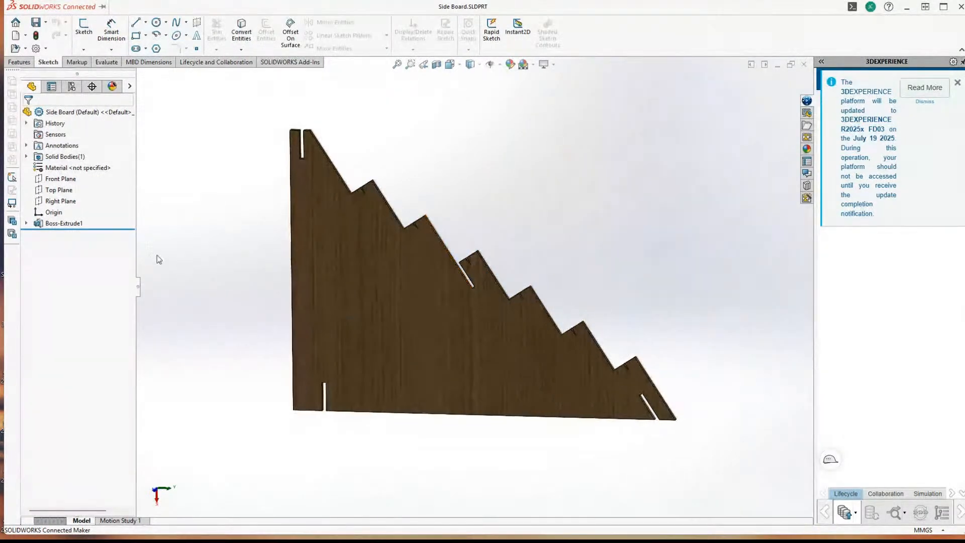
{"action": "left_click", "coordinate": [26, 223]}
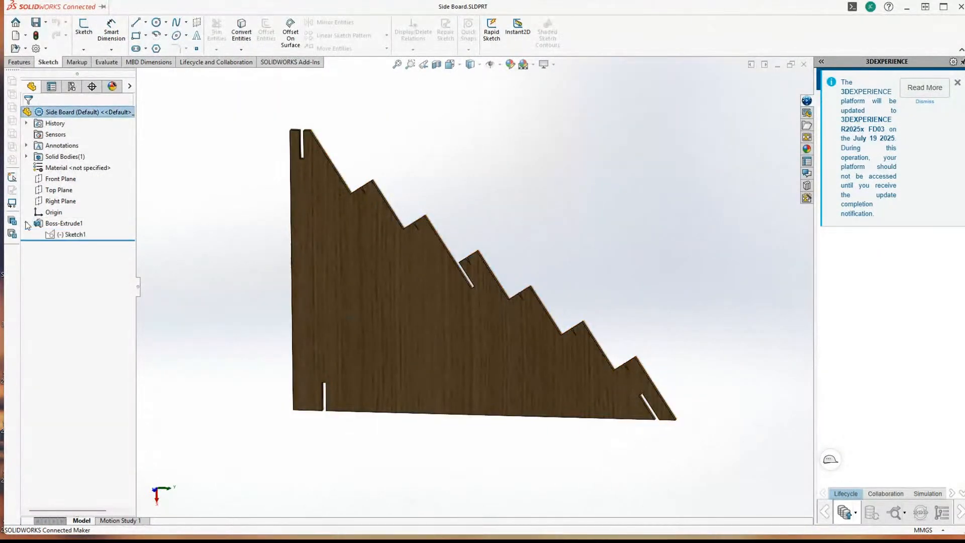
{"action": "right_click", "coordinate": [56, 234]}
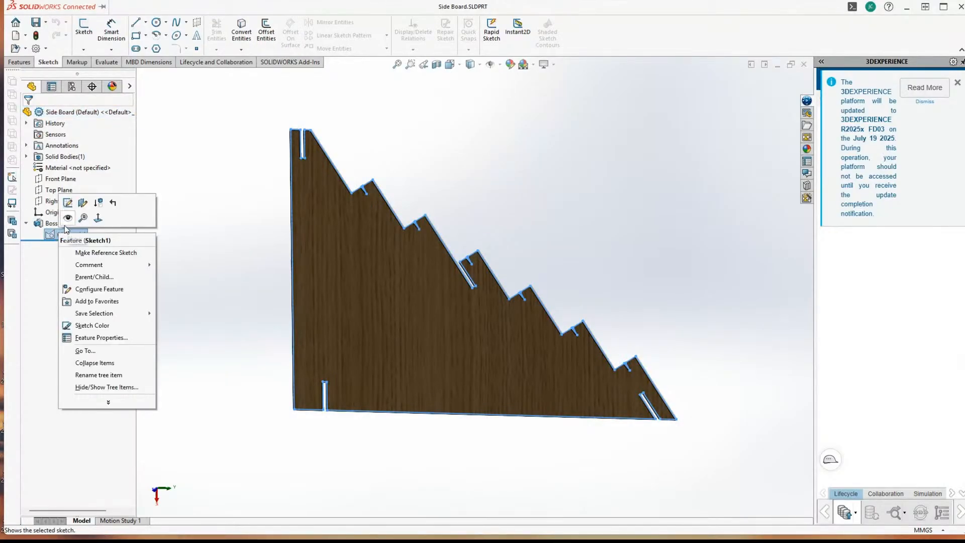
{"action": "left_click", "coordinate": [68, 203]}
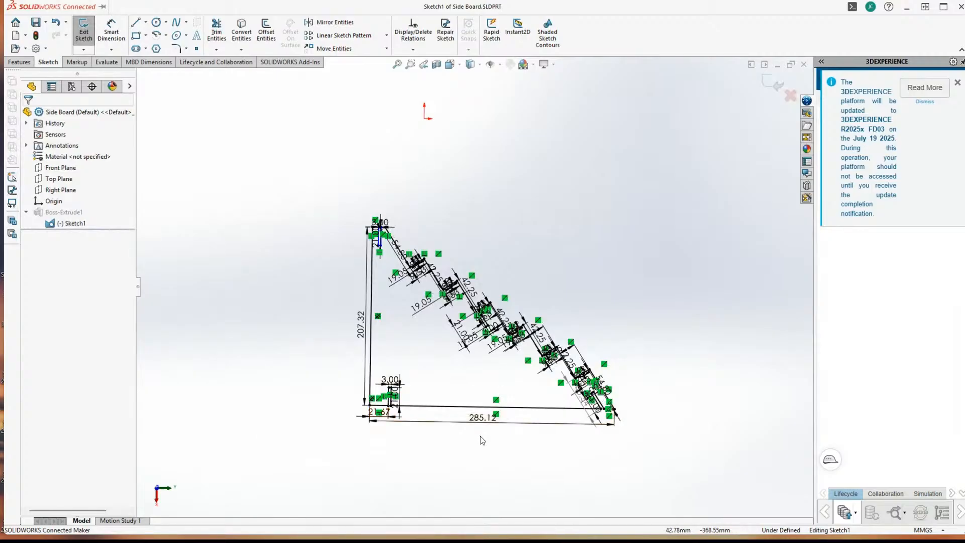
Step: Examine the side board sketch's dimensions, especially the stepped edge, the angled slot at the front tip and the slot at the top
{"action": "scroll", "coordinate": [400, 310], "scroll_direction": "down", "scroll_amount": 5}
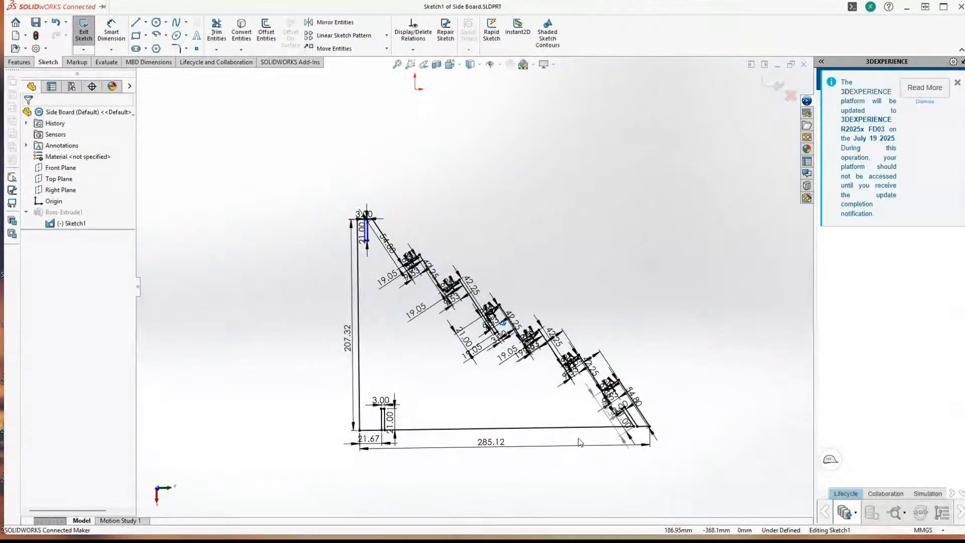
{"action": "scroll", "coordinate": [401, 310], "scroll_direction": "up", "scroll_amount": 5}
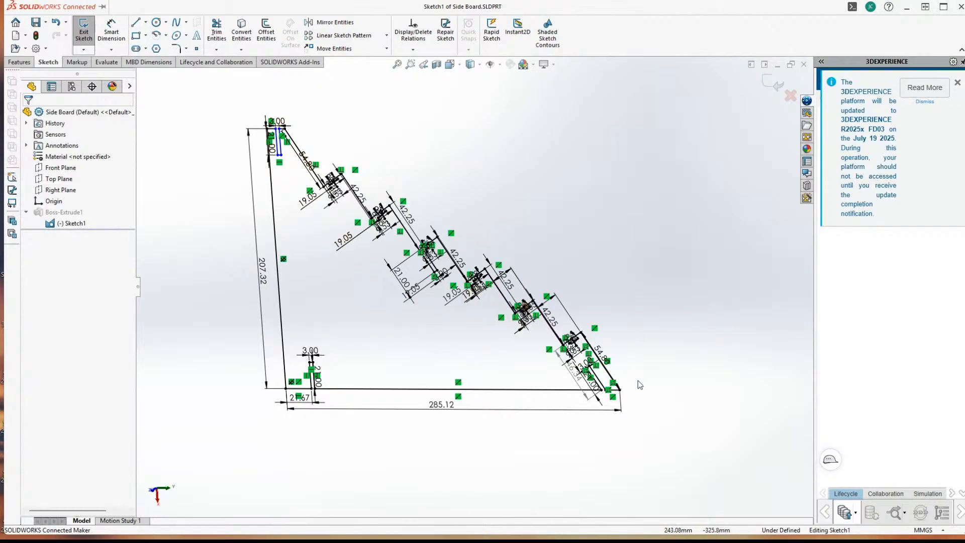
{"action": "scroll", "coordinate": [575, 396], "scroll_direction": "down", "scroll_amount": 10}
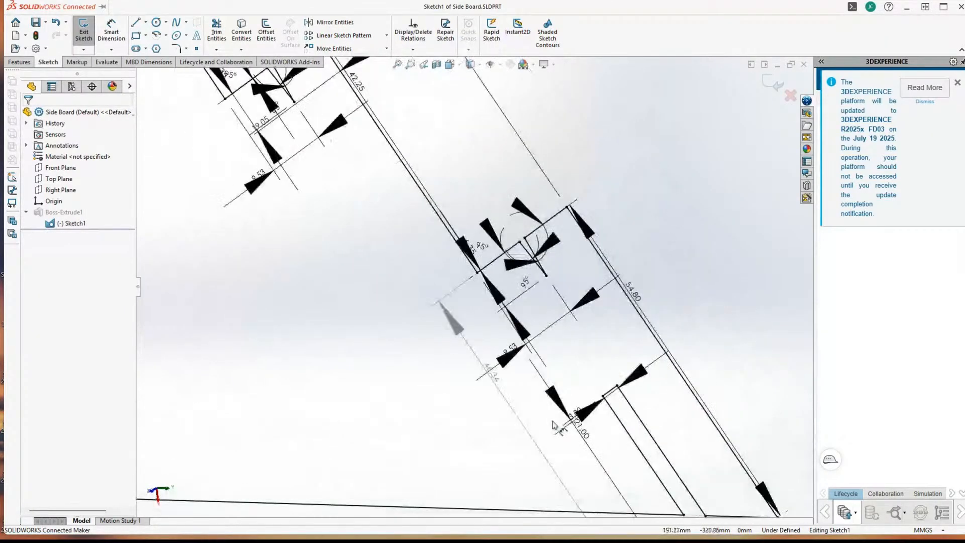
{"action": "scroll", "coordinate": [589, 335], "scroll_direction": "up", "scroll_amount": 3}
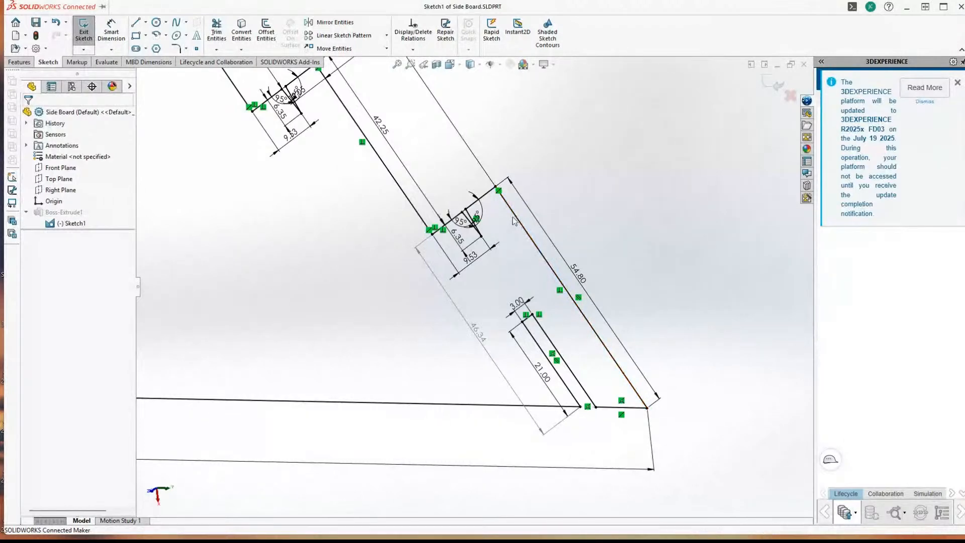
{"action": "scroll", "coordinate": [514, 221], "scroll_direction": "up", "scroll_amount": 5}
{"action": "scroll", "coordinate": [502, 221], "scroll_direction": "down", "scroll_amount": 6}
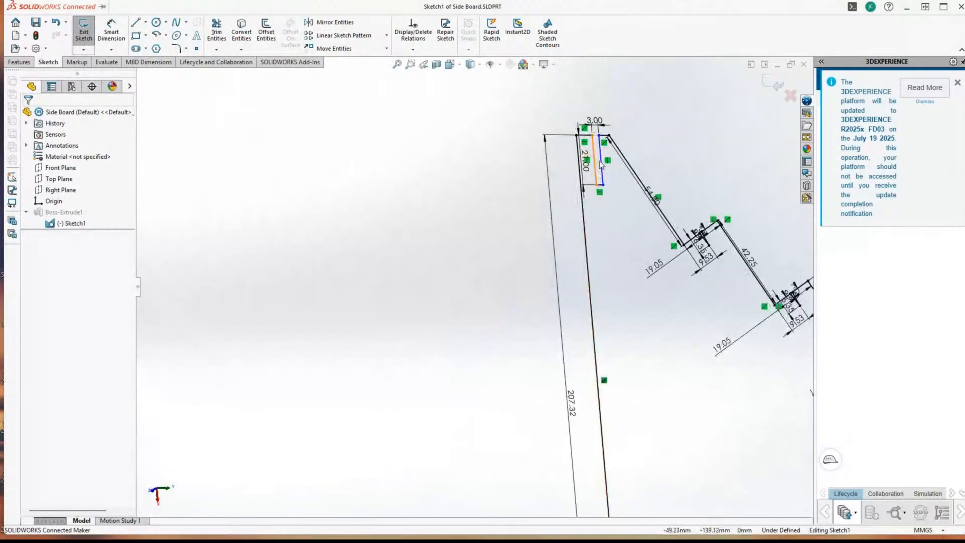
{"action": "scroll", "coordinate": [680, 243], "scroll_direction": "up", "scroll_amount": 6}
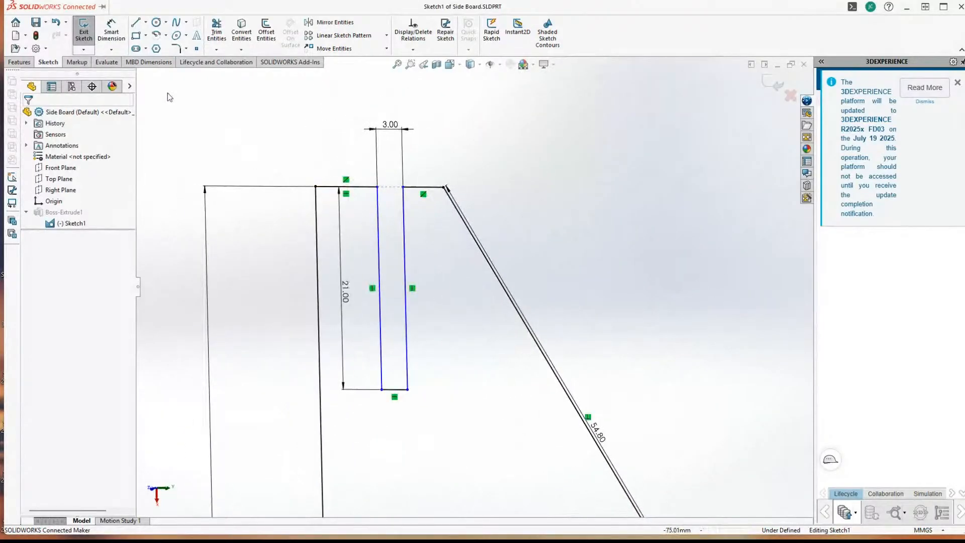
Step: Dimension the distance from the side board's vertical back edge to the near side of the top slot, accepting the proposed value
{"action": "left_click", "coordinate": [112, 34]}
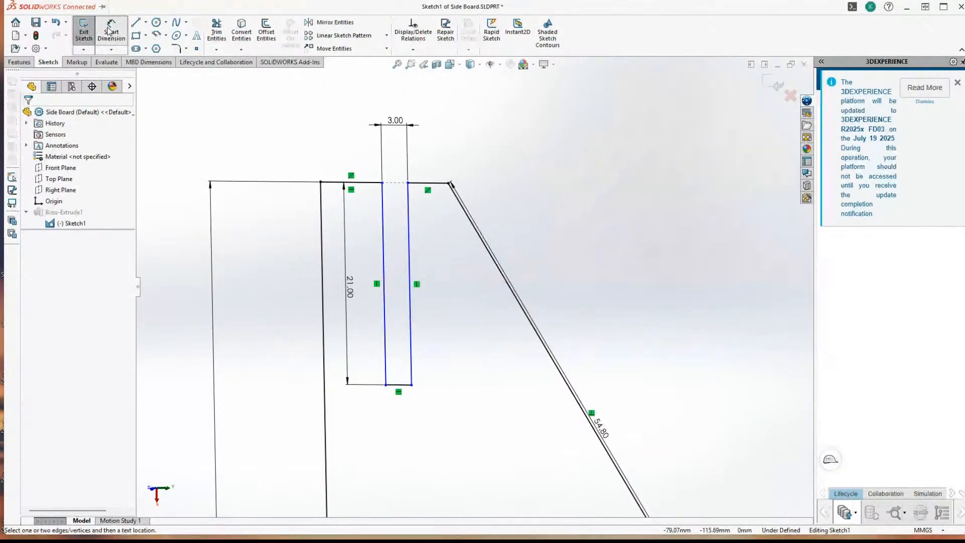
{"action": "left_click", "coordinate": [321, 203]}
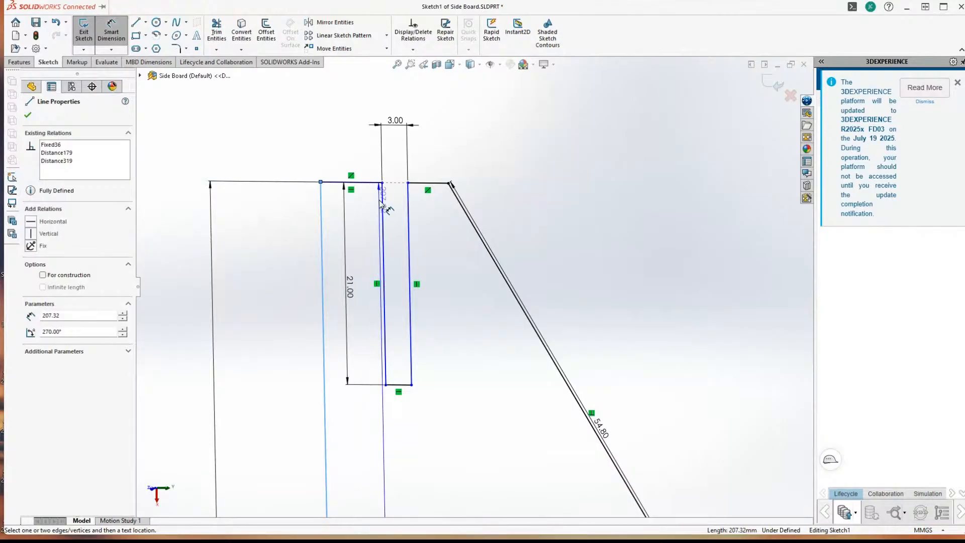
{"action": "left_click", "coordinate": [383, 203]}
{"action": "left_click", "coordinate": [337, 142]}
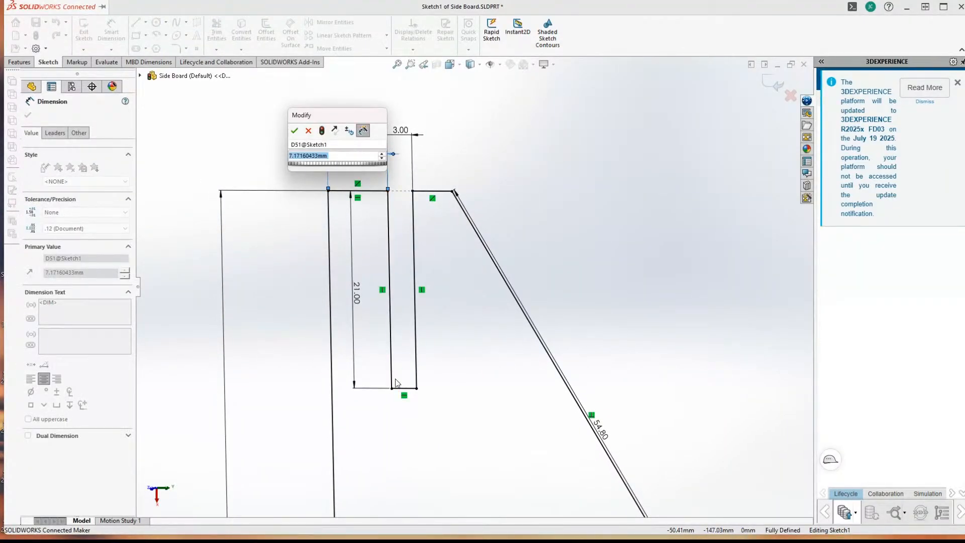
{"action": "scroll", "coordinate": [501, 213], "scroll_direction": "up", "scroll_amount": 10}
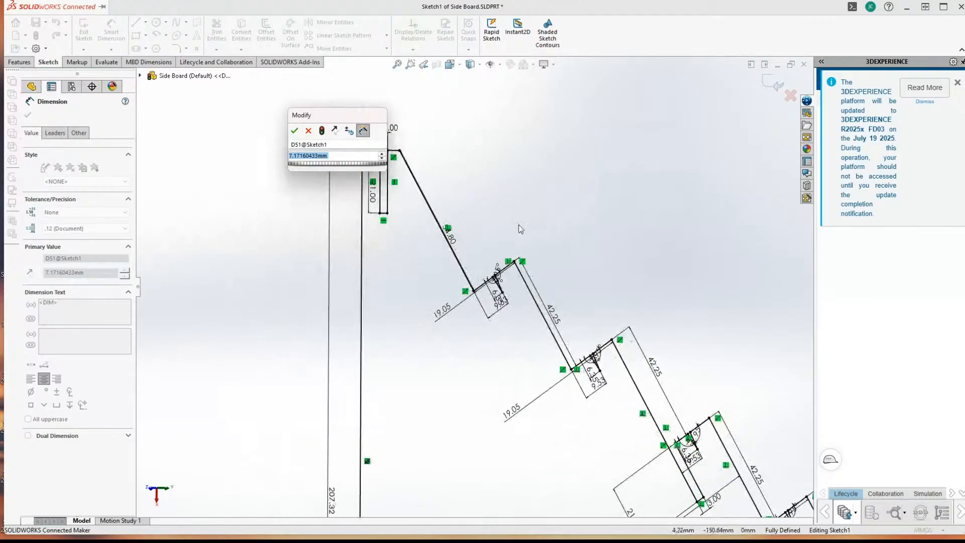
{"action": "scroll", "coordinate": [522, 232], "scroll_direction": "down", "scroll_amount": 8}
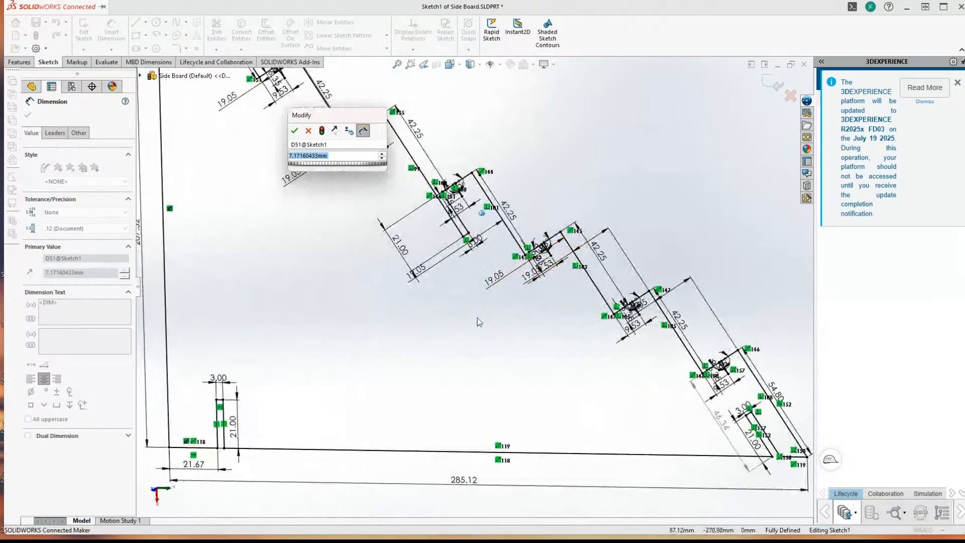
{"action": "scroll", "coordinate": [305, 300], "scroll_direction": "down", "scroll_amount": 4}
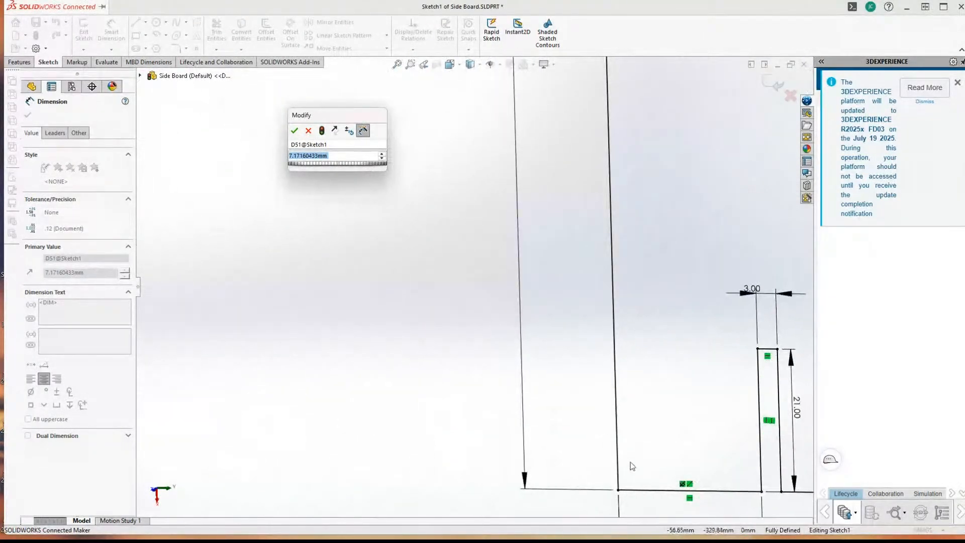
{"action": "scroll", "coordinate": [618, 478], "scroll_direction": "up", "scroll_amount": 6}
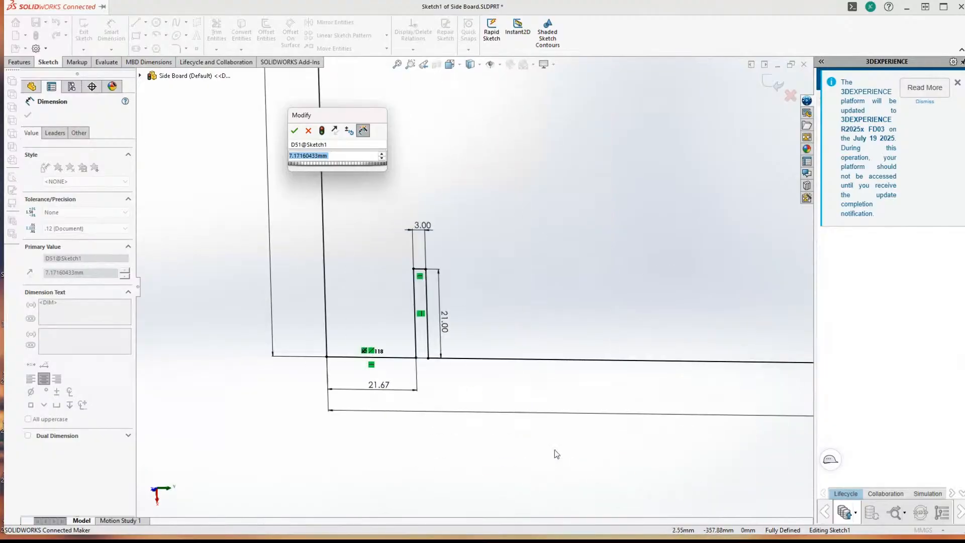
{"action": "scroll", "coordinate": [473, 377], "scroll_direction": "down", "scroll_amount": 5}
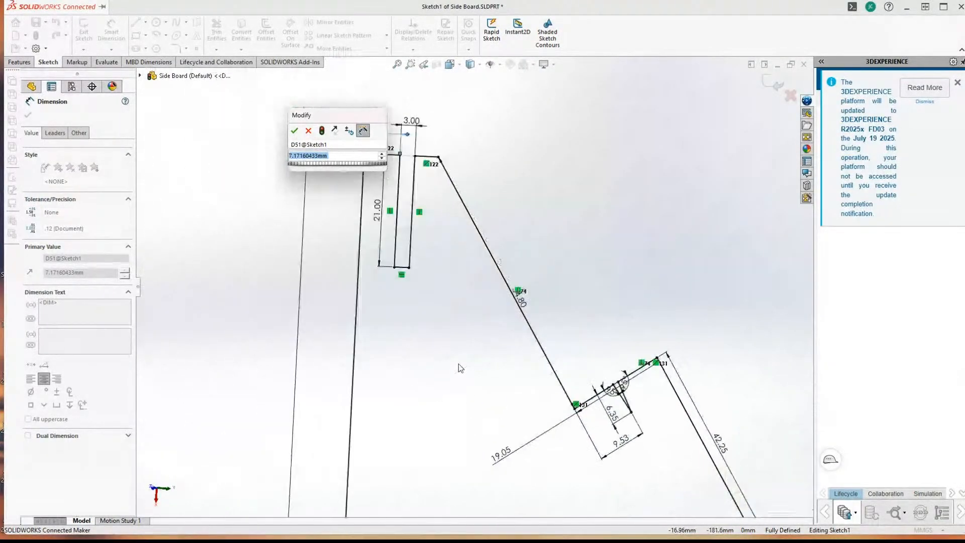
{"action": "left_click", "coordinate": [533, 158]}
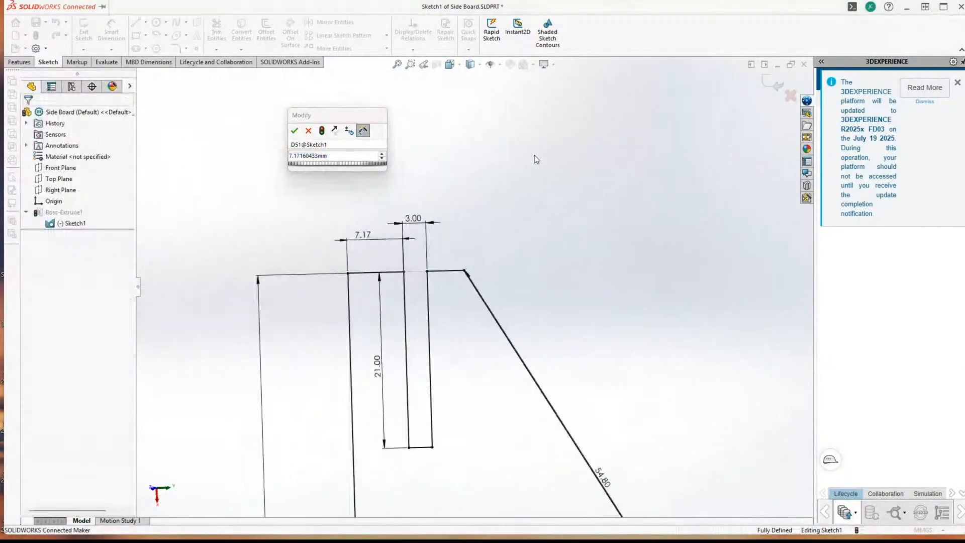
{"action": "left_click", "coordinate": [295, 131]}
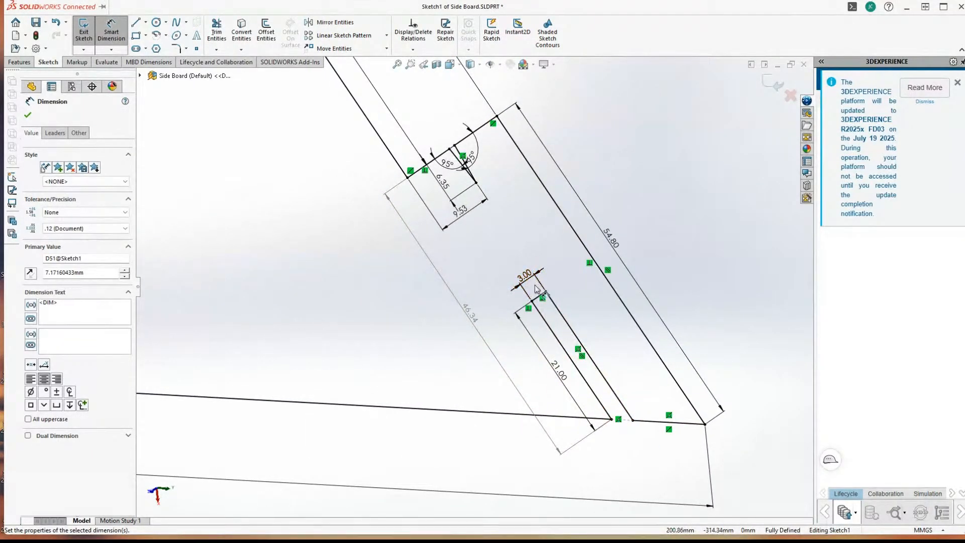
Step: Examine the dimensions and relations that position the angled slot near the side board's front tip
{"action": "scroll", "coordinate": [536, 288], "scroll_direction": "up", "scroll_amount": 8}
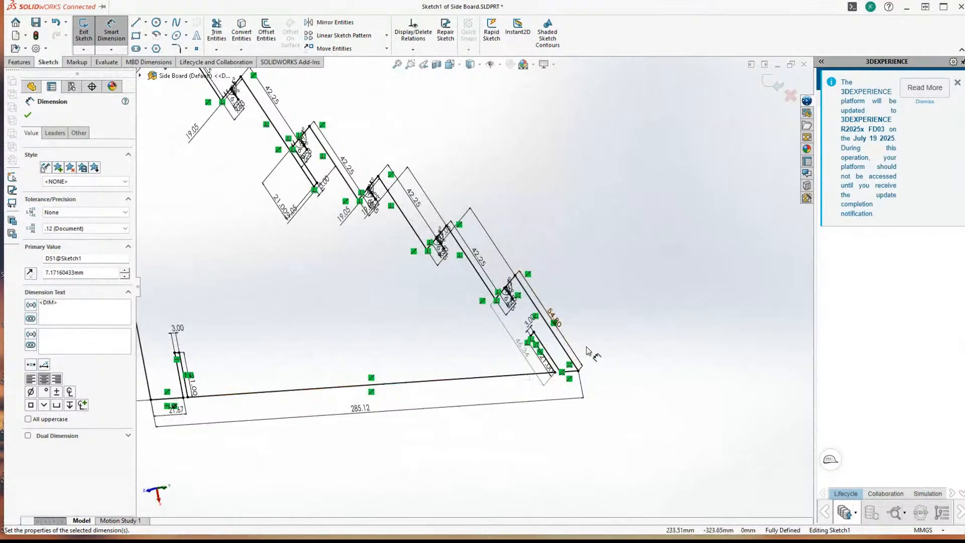
{"action": "scroll", "coordinate": [587, 350], "scroll_direction": "down", "scroll_amount": 8}
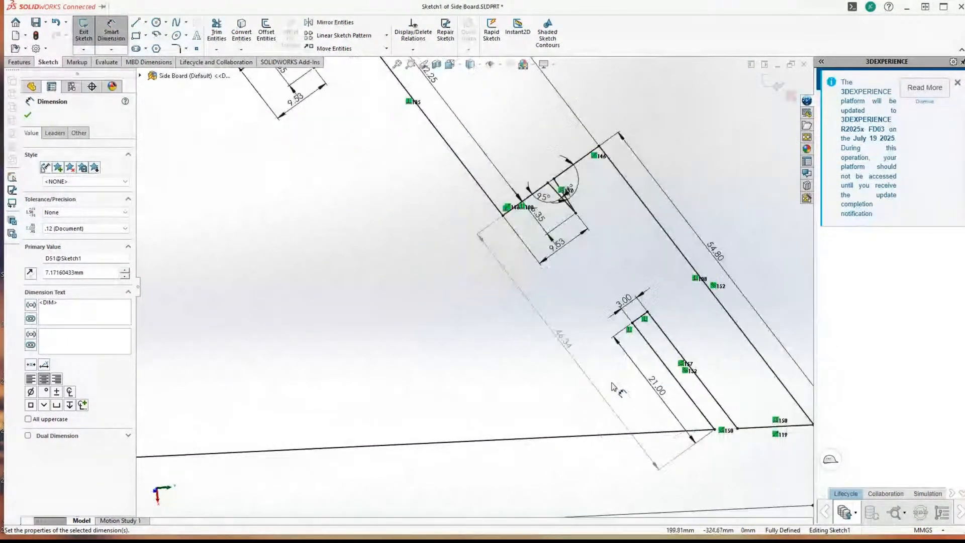
{"action": "scroll", "coordinate": [612, 386], "scroll_direction": "down", "scroll_amount": 2}
{"action": "scroll", "coordinate": [662, 292], "scroll_direction": "up", "scroll_amount": 2}
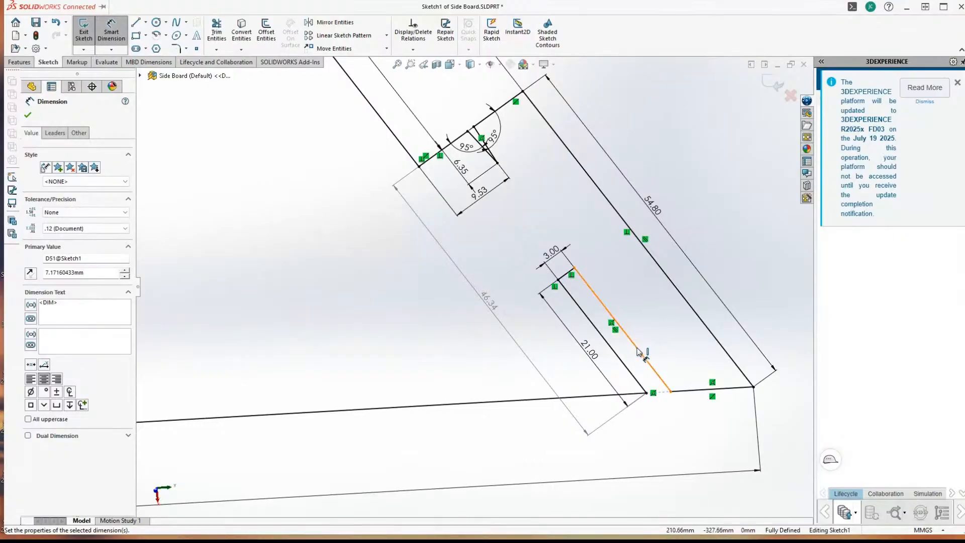
{"action": "scroll", "coordinate": [754, 382], "scroll_direction": "up", "scroll_amount": 5}
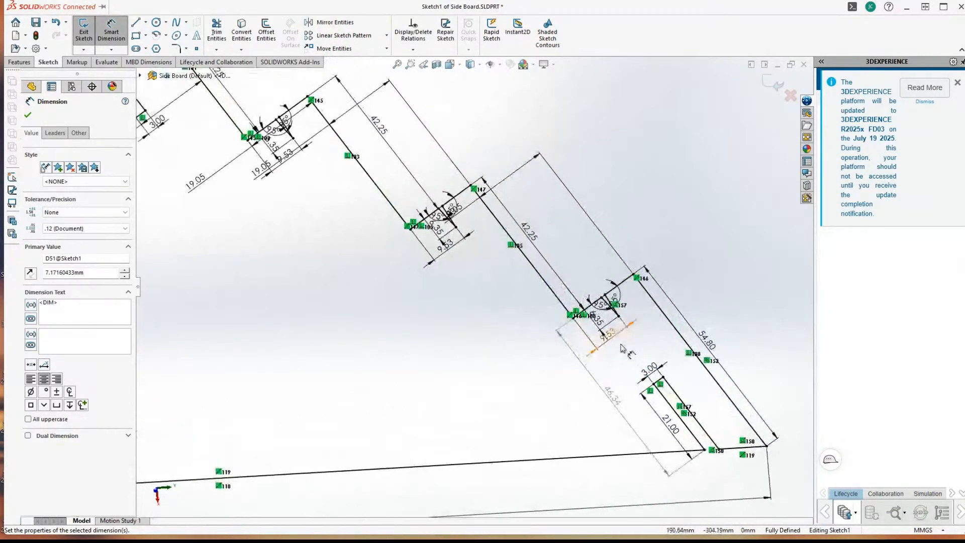
Step: Examine the complete side board sketch, including its stepped edge, notches and stringer slots, and exit the sketch
{"action": "scroll", "coordinate": [615, 354], "scroll_direction": "up", "scroll_amount": 8}
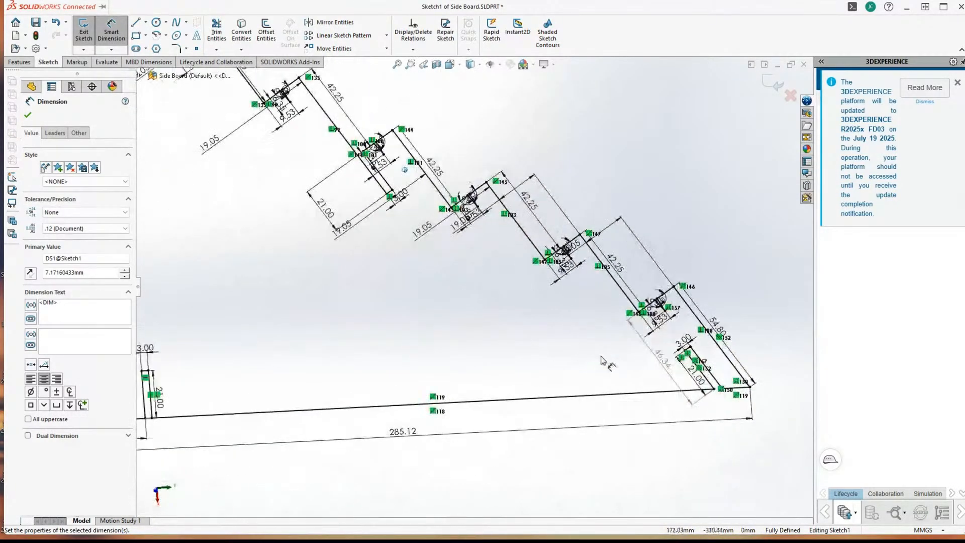
{"action": "scroll", "coordinate": [578, 357], "scroll_direction": "up", "scroll_amount": 3}
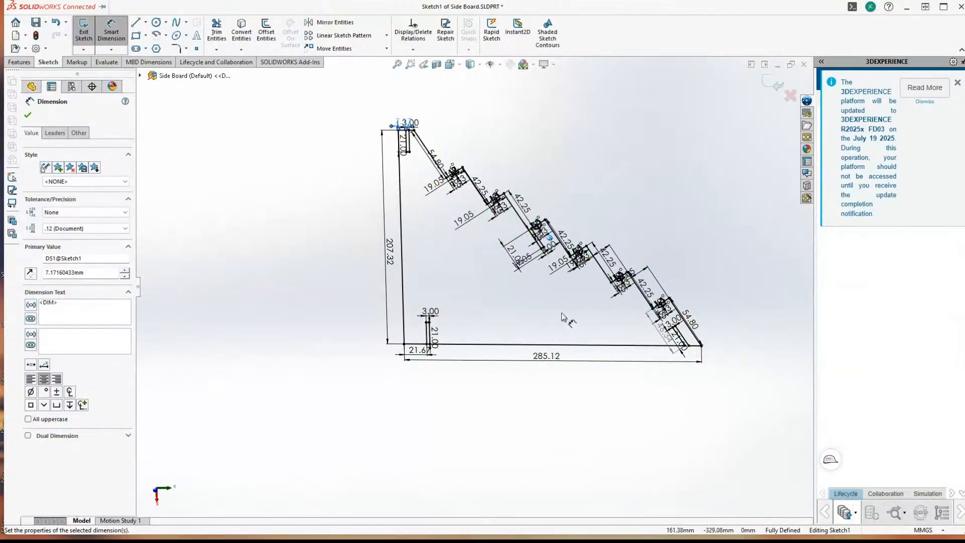
{"action": "middle_click_drag", "start_coordinate": [564, 318], "coordinate": [517, 322]}
{"action": "scroll", "coordinate": [546, 315], "scroll_direction": "down", "scroll_amount": 3}
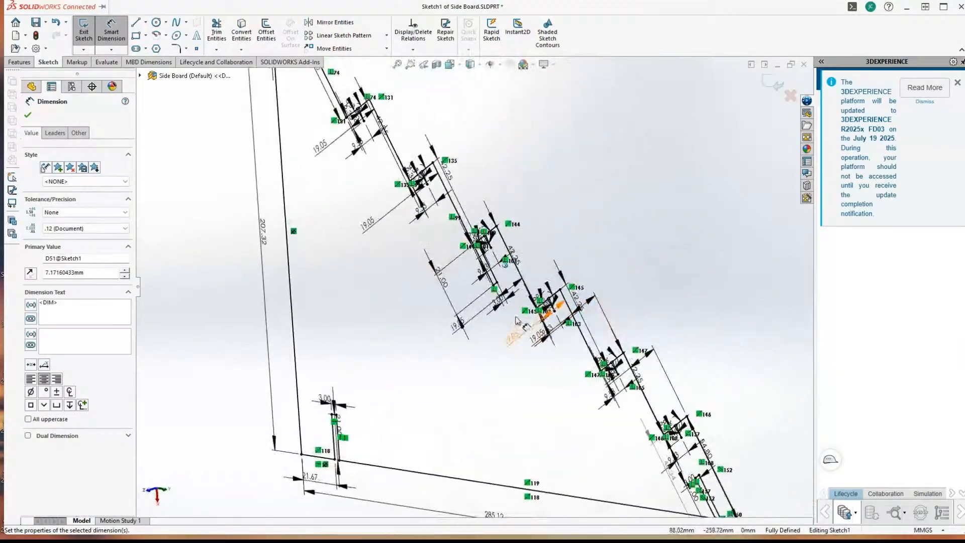
{"action": "scroll", "coordinate": [488, 303], "scroll_direction": "up", "scroll_amount": 2}
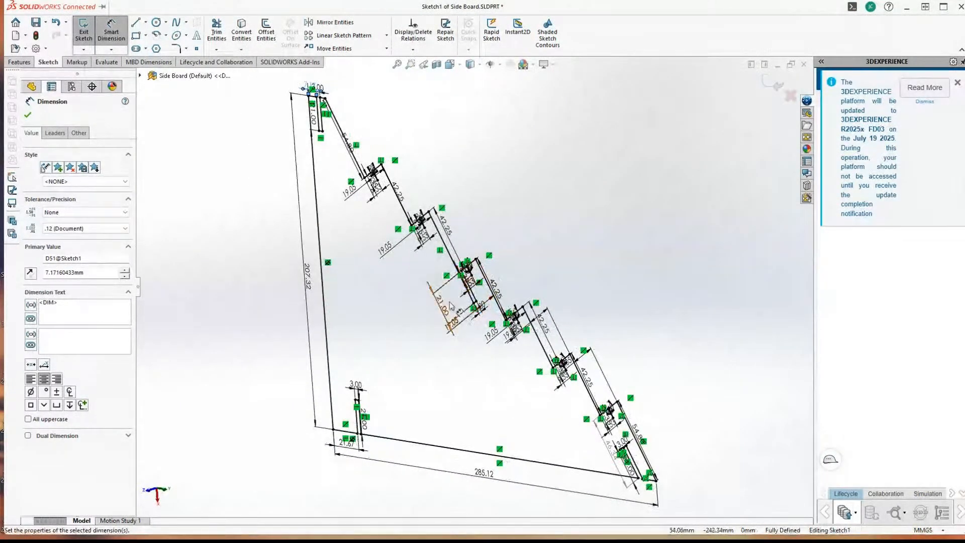
{"action": "scroll", "coordinate": [463, 293], "scroll_direction": "down", "scroll_amount": 1}
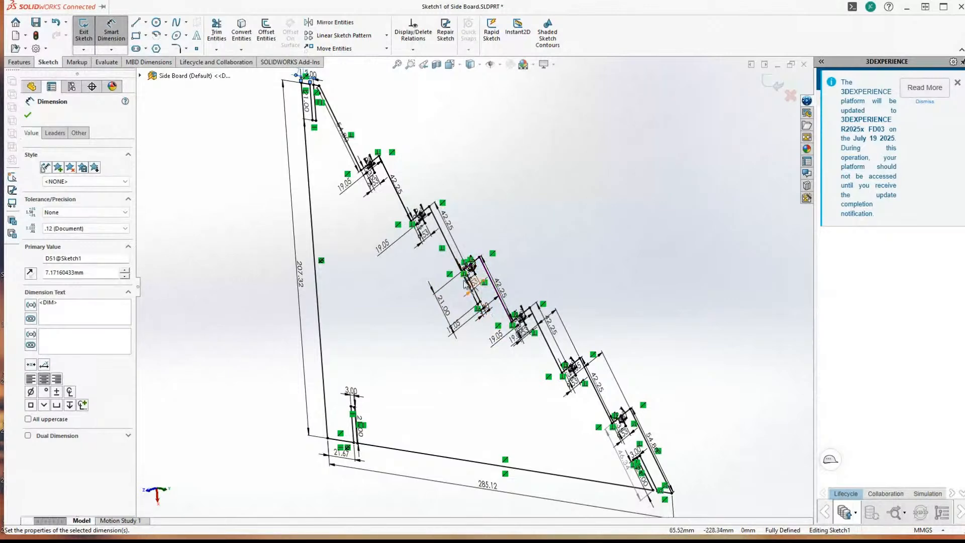
{"action": "scroll", "coordinate": [511, 384], "scroll_direction": "up", "scroll_amount": 3}
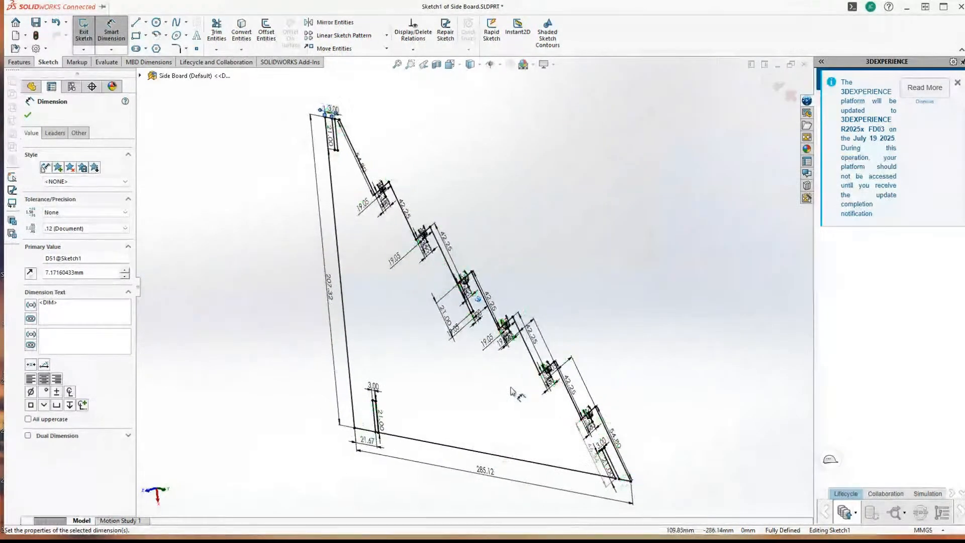
{"action": "middle_click_drag", "start_coordinate": [512, 387], "coordinate": [495, 377]}
{"action": "scroll", "coordinate": [495, 378], "scroll_direction": "down", "scroll_amount": 2}
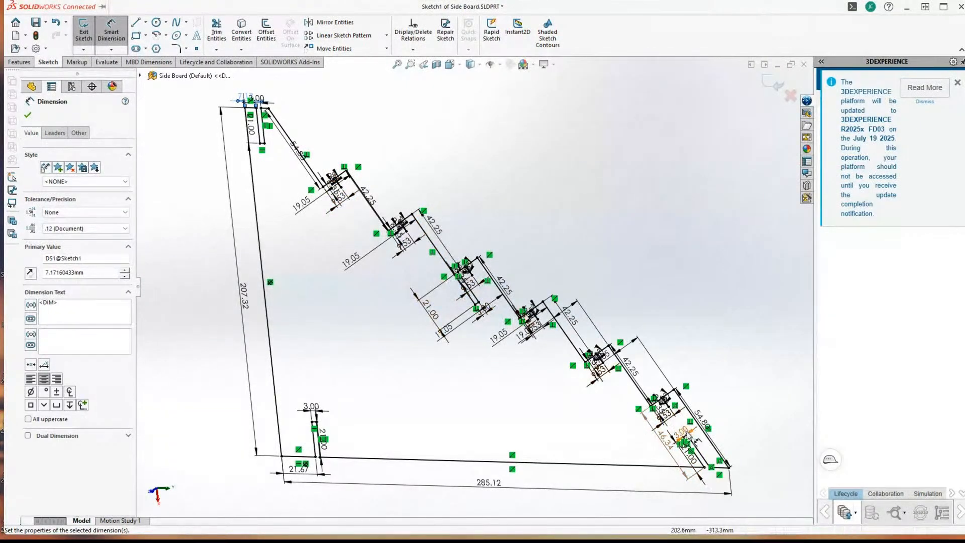
{"action": "mouse_move", "coordinate": [490, 255]}
{"action": "middle_mouse_down"}
{"action": "mouse_move", "coordinate": [501, 347]}
{"action": "mouse_move", "coordinate": [524, 370]}
{"action": "middle_mouse_up"}
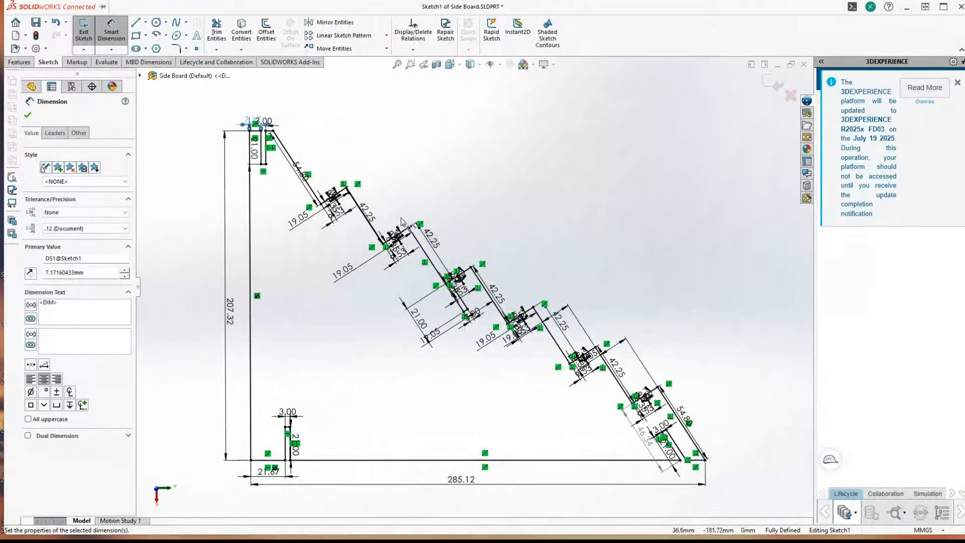
{"action": "left_click", "coordinate": [84, 30]}
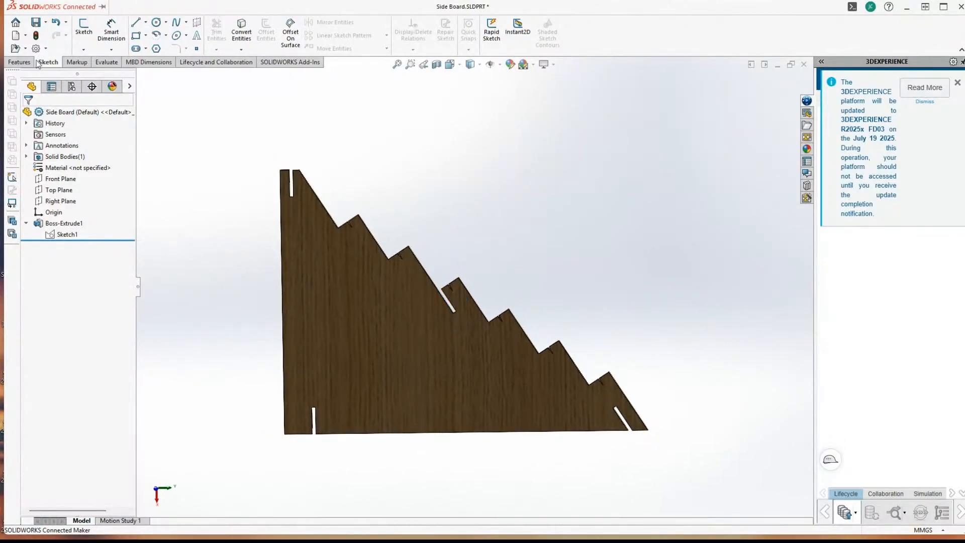
Step: Open the recent stringer part and inspect its board shape with the two slots
{"action": "left_click", "coordinate": [15, 23]}
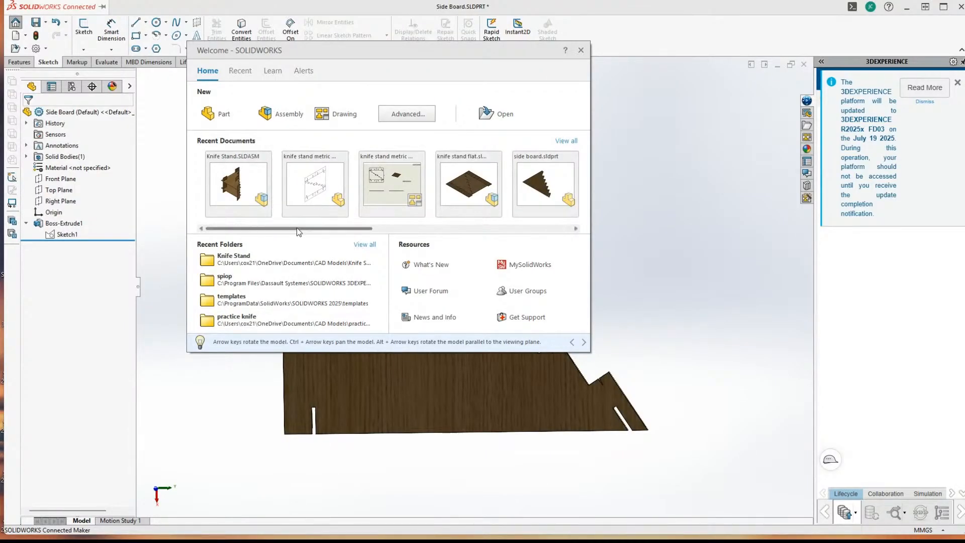
{"action": "left_click_drag", "start_coordinate": [299, 228], "coordinate": [387, 231]}
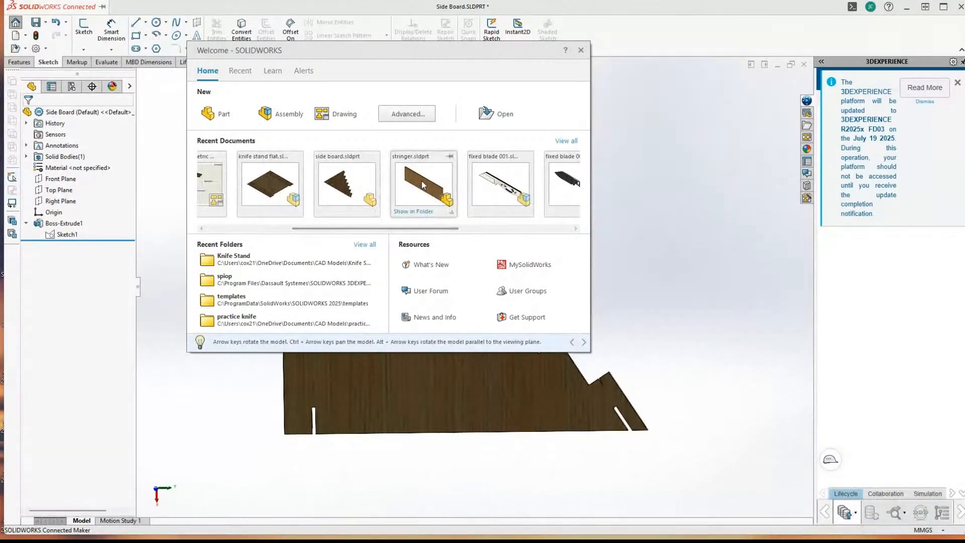
{"action": "key", "text": "Escape"}
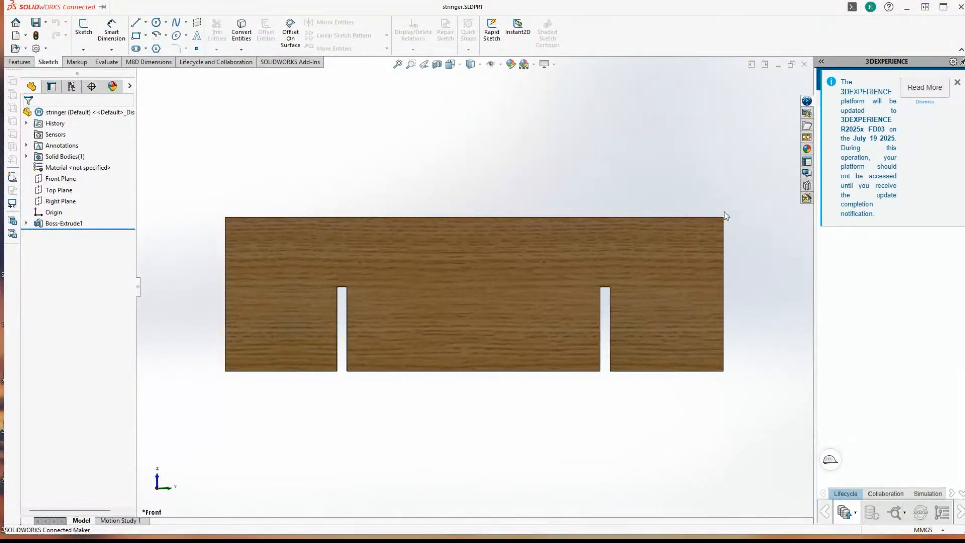
{"action": "scroll", "coordinate": [723, 214], "scroll_direction": "up", "scroll_amount": 5}
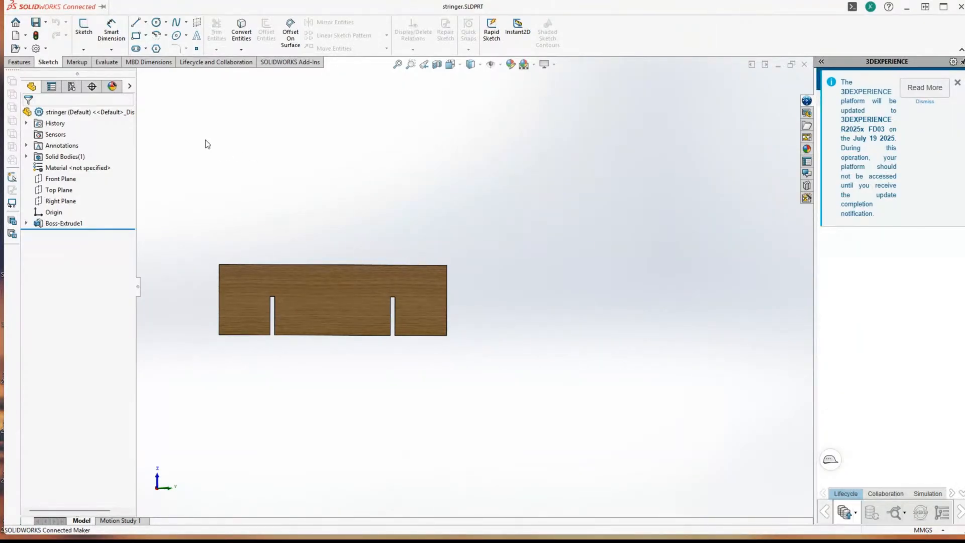
{"action": "key", "text": "f"}
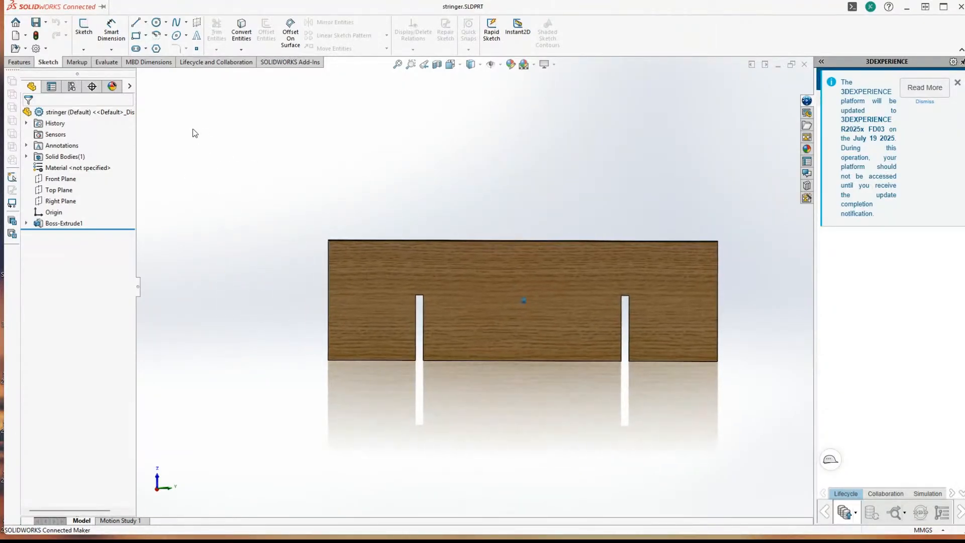
{"action": "middle_click_drag", "start_coordinate": [190, 146], "coordinate": [72, 88]}
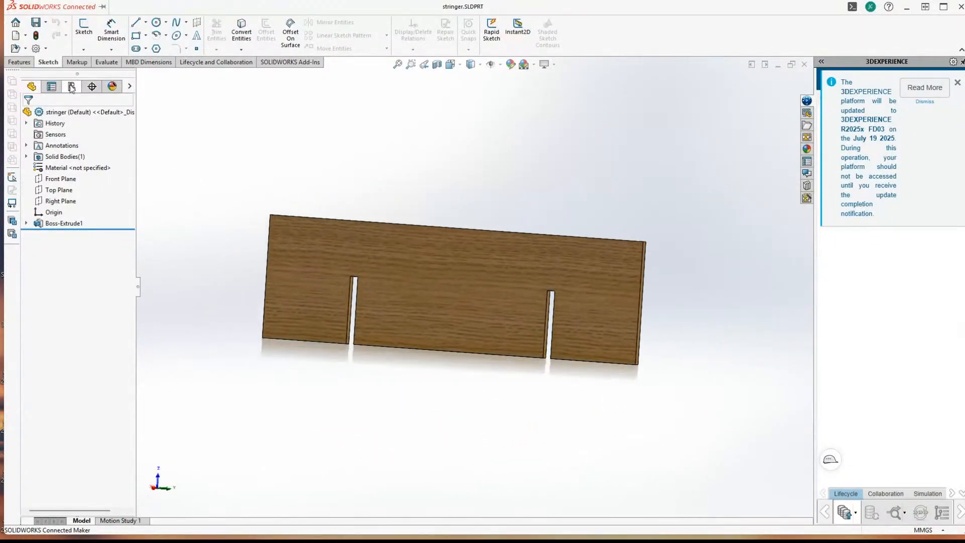
Step: Open the recent Knife Stand Flat assembly and rebuild it
{"action": "left_click", "coordinate": [15, 22]}
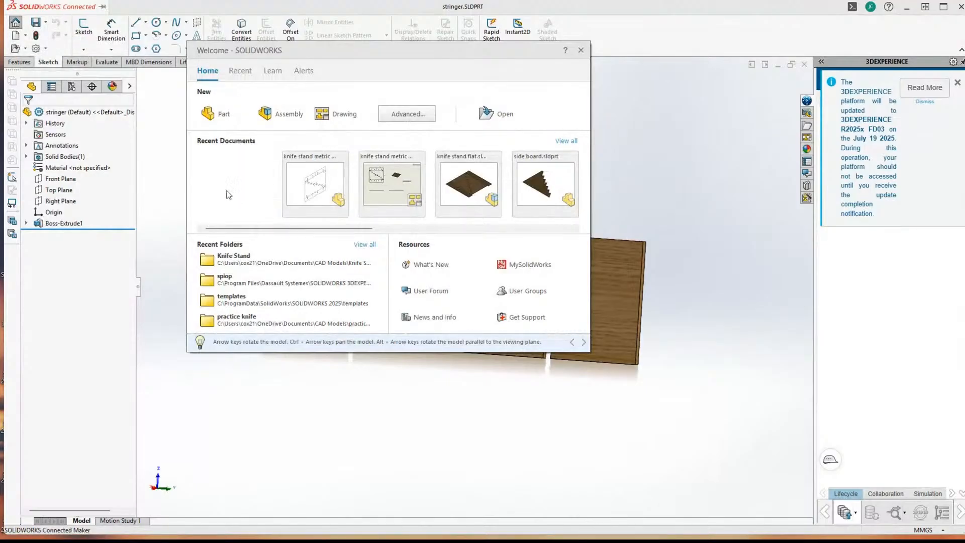
{"action": "left_click", "coordinate": [456, 191]}
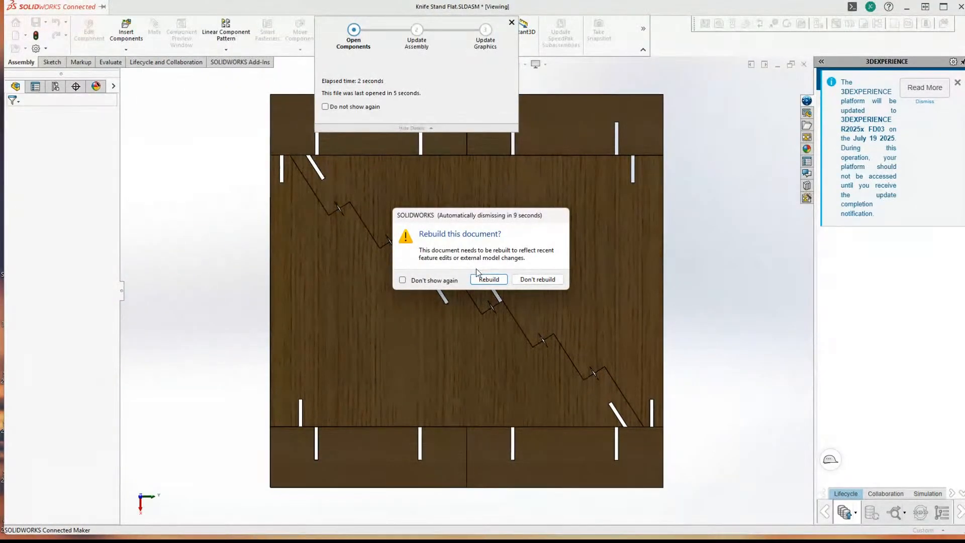
{"action": "left_click", "coordinate": [487, 278]}
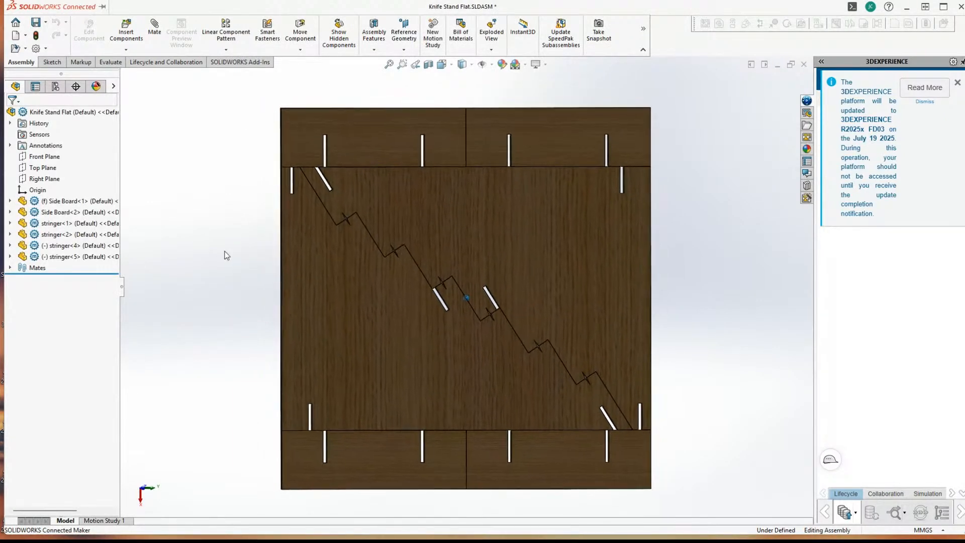
Step: Examine how the two side boards nest along their stepped edges and how the stringers sit beside them in the flat layout
{"action": "middle_click_drag", "start_coordinate": [226, 255], "coordinate": [257, 340]}
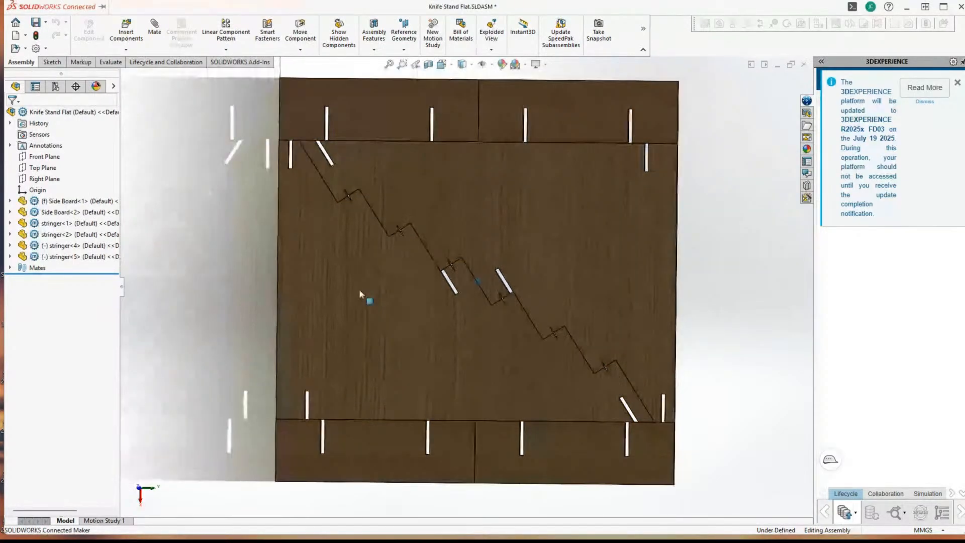
{"action": "scroll", "coordinate": [358, 289], "scroll_direction": "up", "scroll_amount": 2}
{"action": "middle_click_drag", "start_coordinate": [577, 209], "coordinate": [595, 201]}
{"action": "middle_click_drag", "start_coordinate": [584, 246], "coordinate": [379, 332]}
{"action": "scroll", "coordinate": [639, 293], "scroll_direction": "down", "scroll_amount": 2}
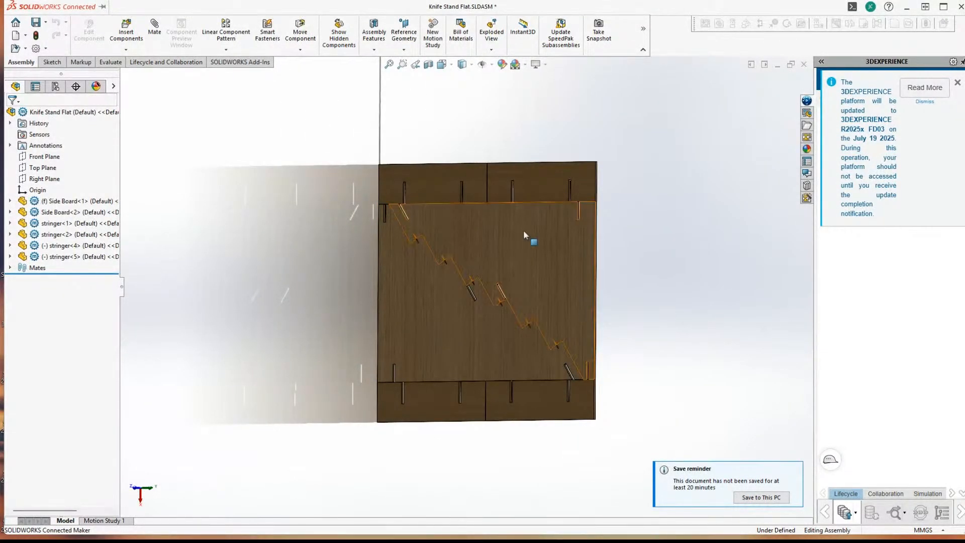
{"action": "middle_click_drag", "start_coordinate": [523, 230], "coordinate": [533, 254]}
{"action": "left_click", "coordinate": [532, 254]}
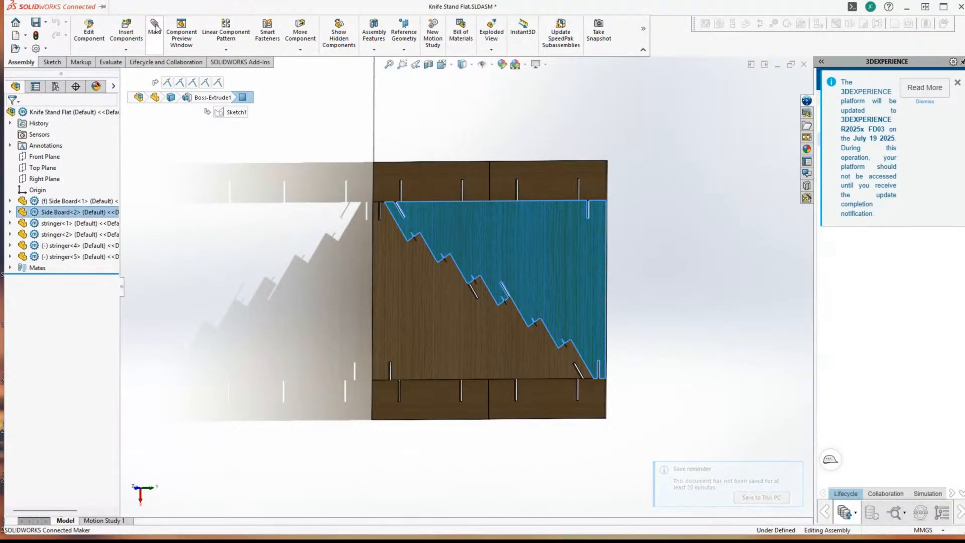
{"action": "middle_click_drag", "start_coordinate": [442, 274], "coordinate": [426, 227]}
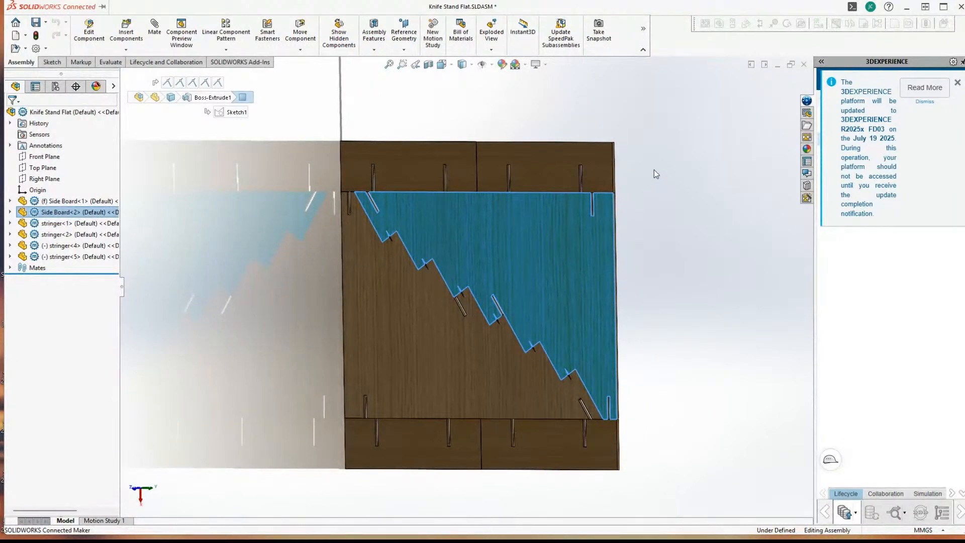
{"action": "scroll", "coordinate": [194, 135], "scroll_direction": "up", "scroll_amount": 3}
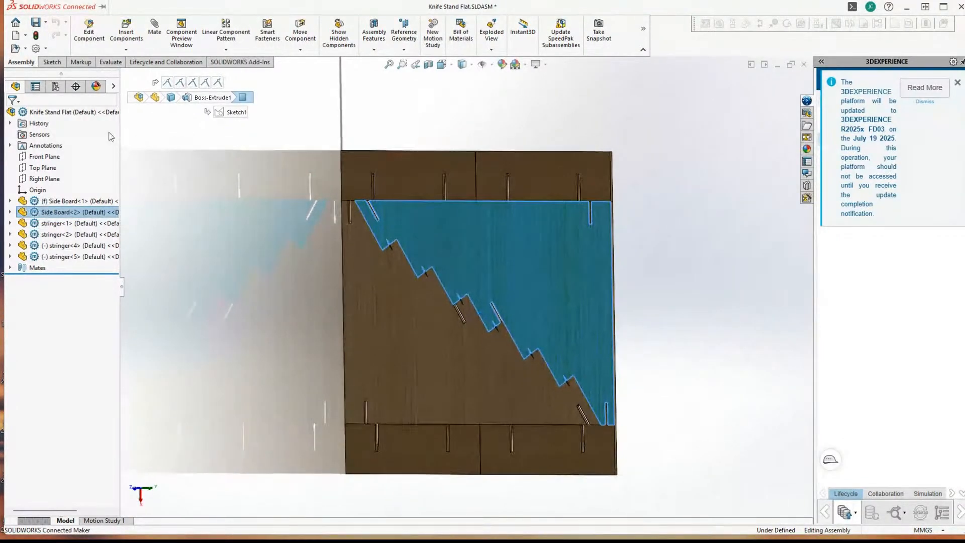
Step: Create a new assembly and insert the Side Board part at its origin as the fixed first component
{"action": "left_click", "coordinate": [16, 23]}
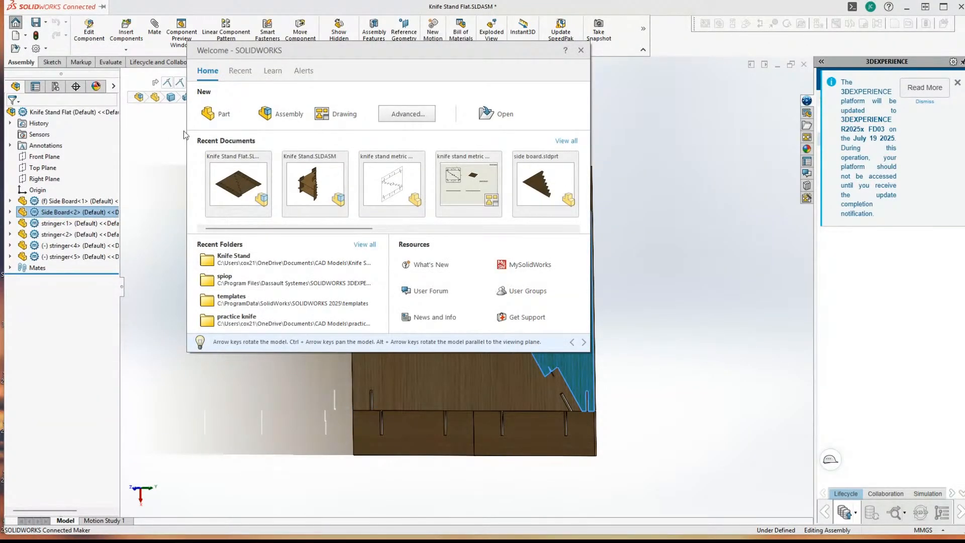
{"action": "left_click", "coordinate": [288, 114]}
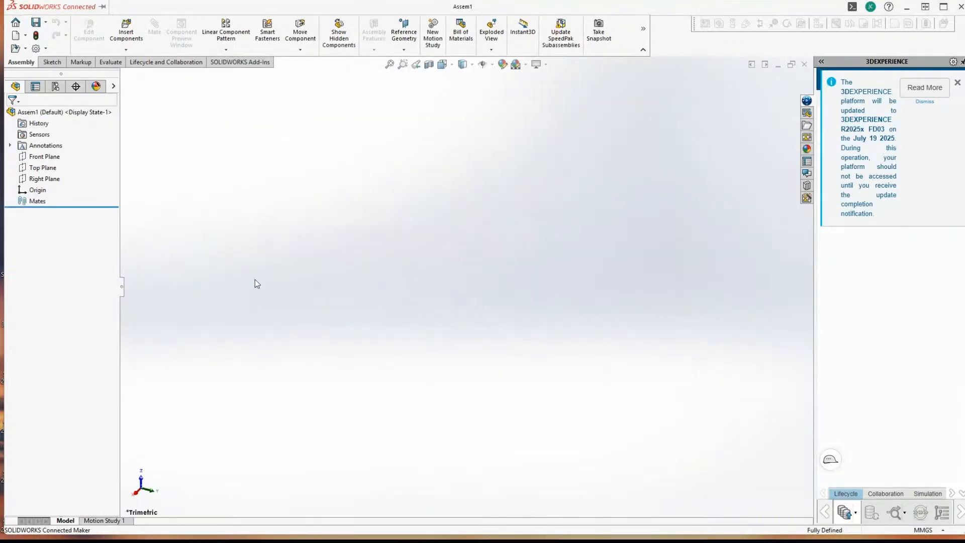
{"action": "left_click", "coordinate": [127, 45]}
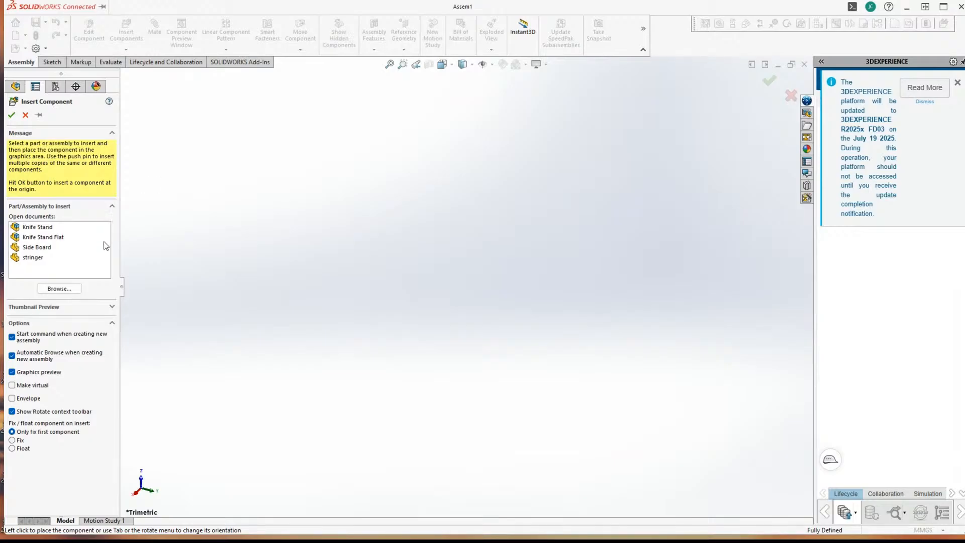
{"action": "left_click", "coordinate": [48, 249]}
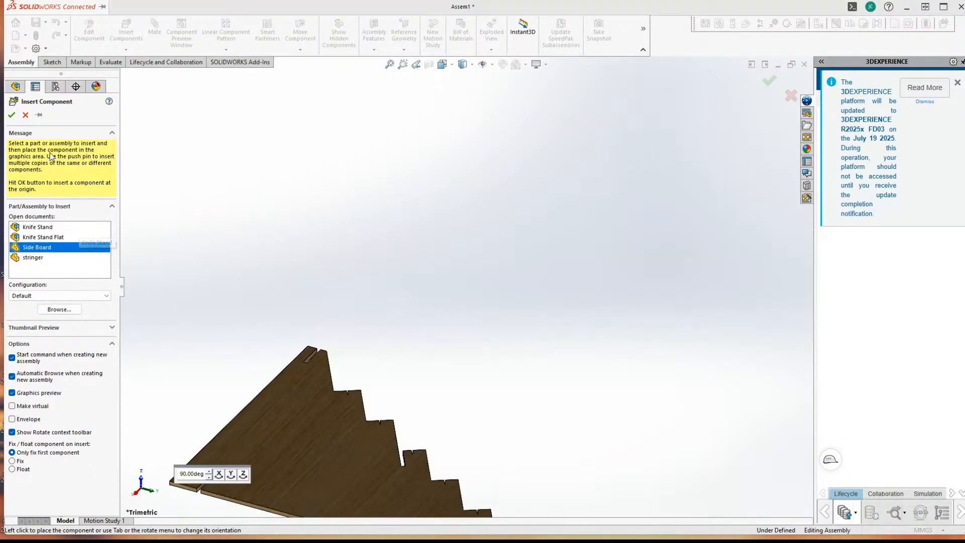
{"action": "left_click", "coordinate": [12, 115]}
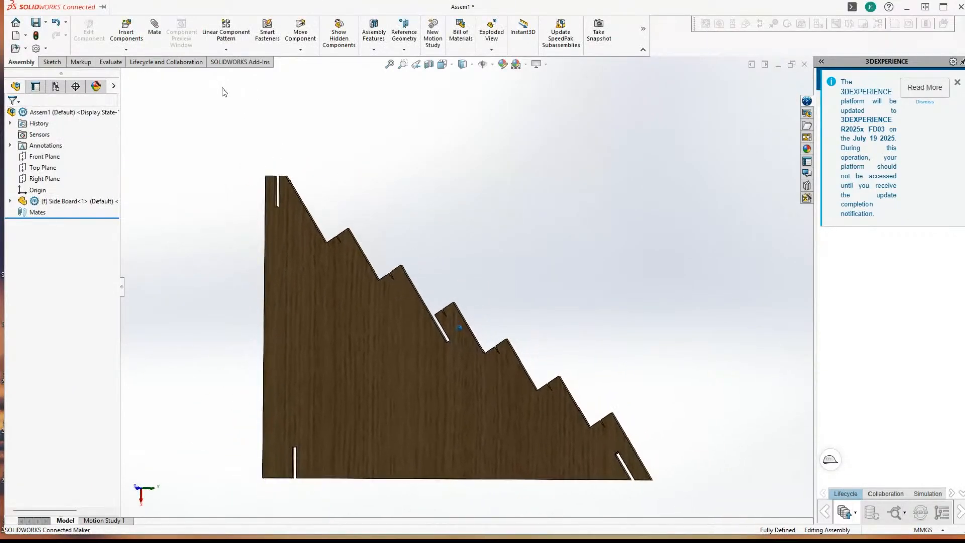
Step: Insert a second Side Board component at the assembly origin
{"action": "left_click", "coordinate": [127, 49]}
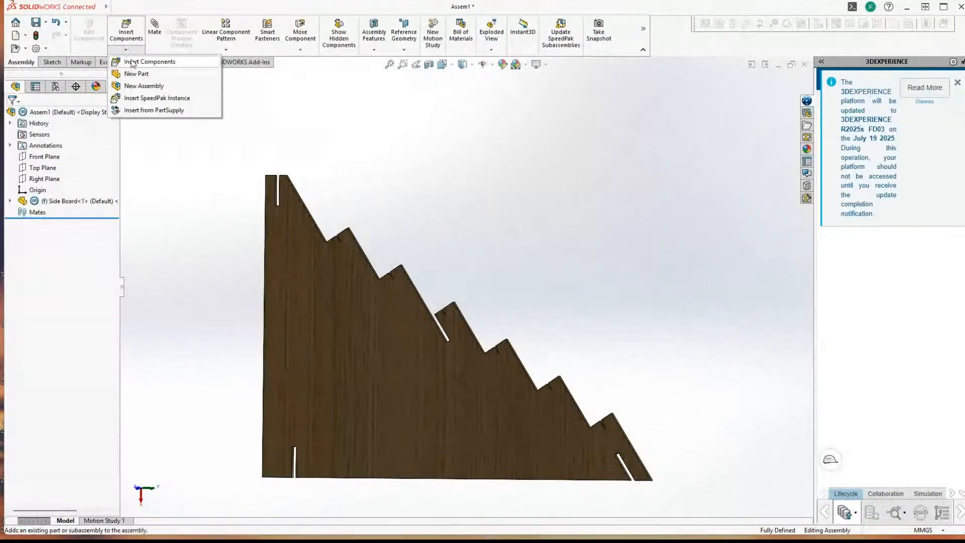
{"action": "left_click", "coordinate": [132, 61]}
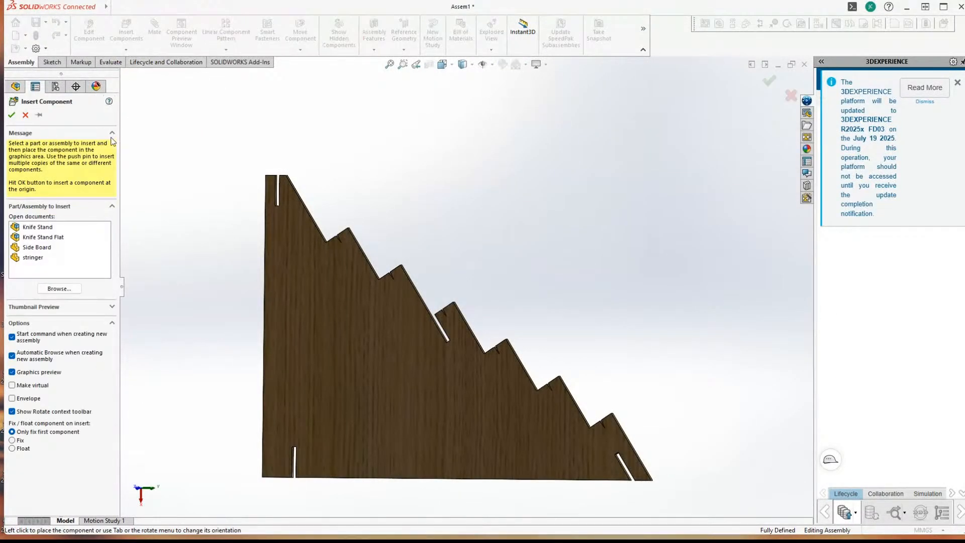
{"action": "left_click", "coordinate": [37, 247]}
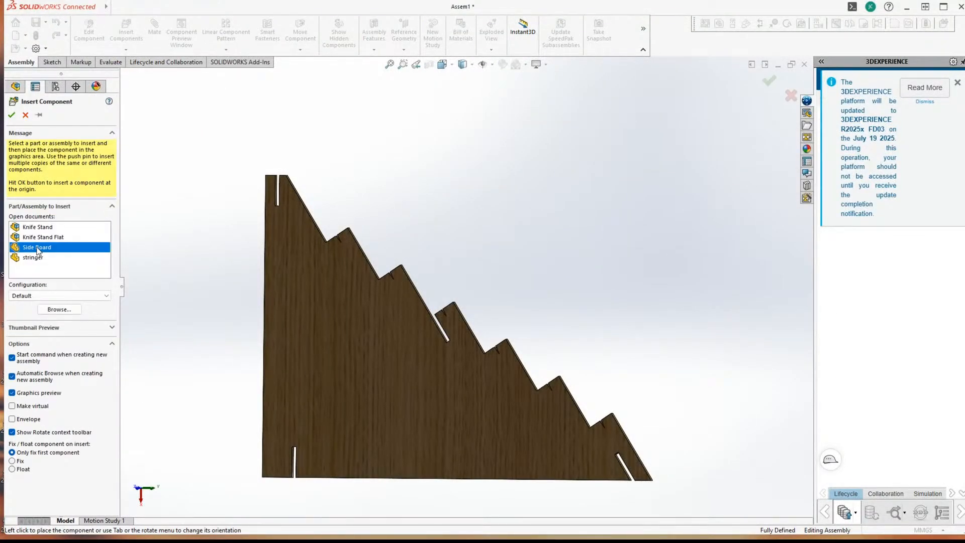
{"action": "left_click", "coordinate": [12, 117]}
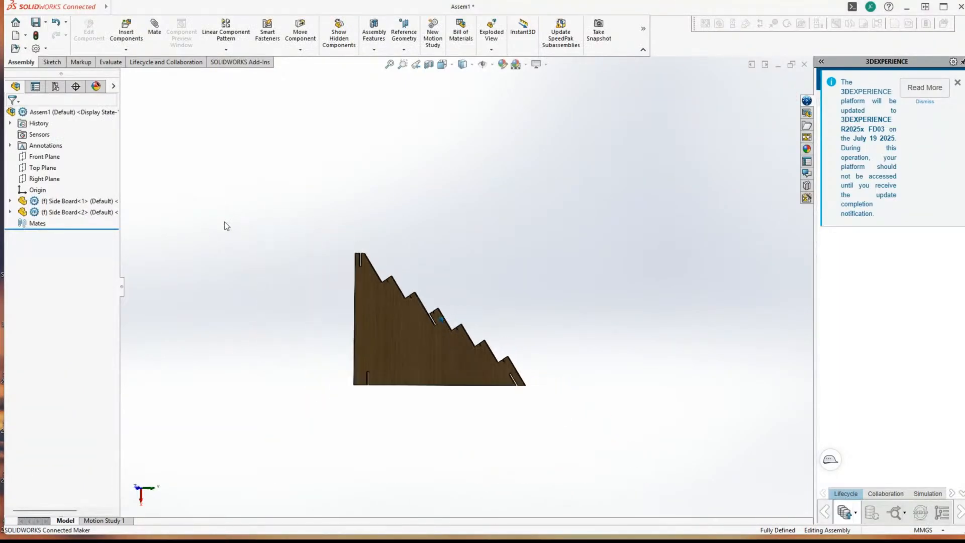
Step: Try to rotate the second Side Board 180° about Z with Rotate Component set to By Delta XYZ
{"action": "scroll", "coordinate": [317, 315], "scroll_direction": "down", "scroll_amount": 4}
{"action": "middle_click_drag", "start_coordinate": [316, 315], "coordinate": [317, 338]}
{"action": "scroll", "coordinate": [301, 334], "scroll_direction": "up", "scroll_amount": 4}
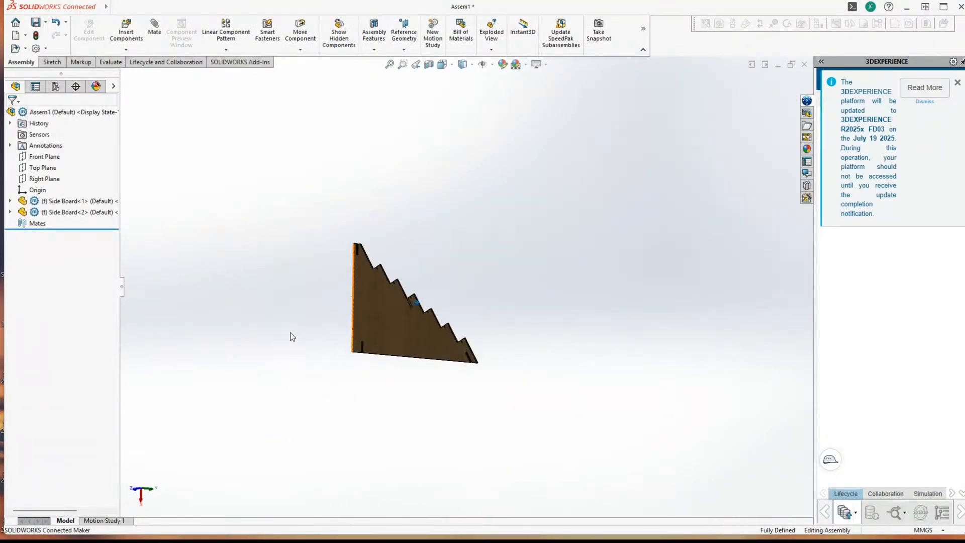
{"action": "scroll", "coordinate": [291, 334], "scroll_direction": "down", "scroll_amount": 1}
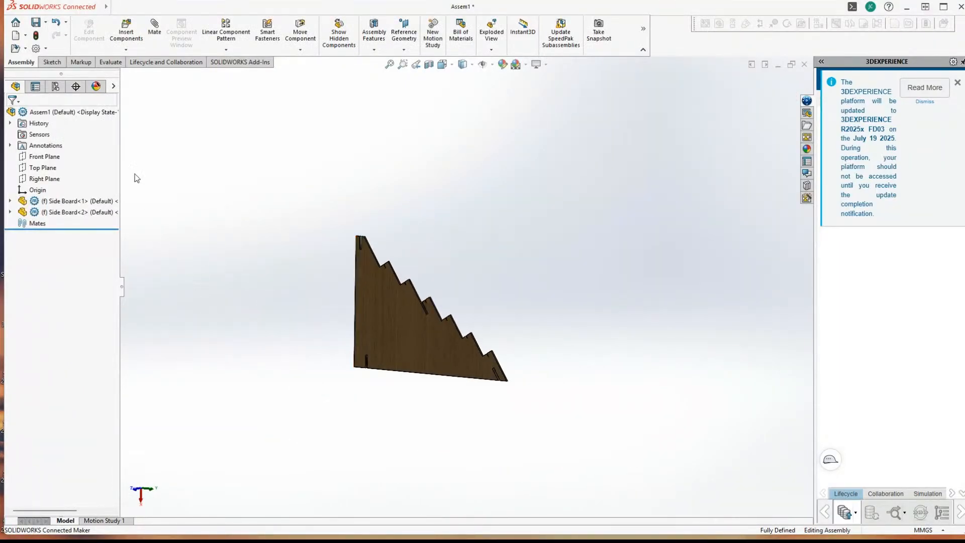
{"action": "left_click", "coordinate": [52, 211]}
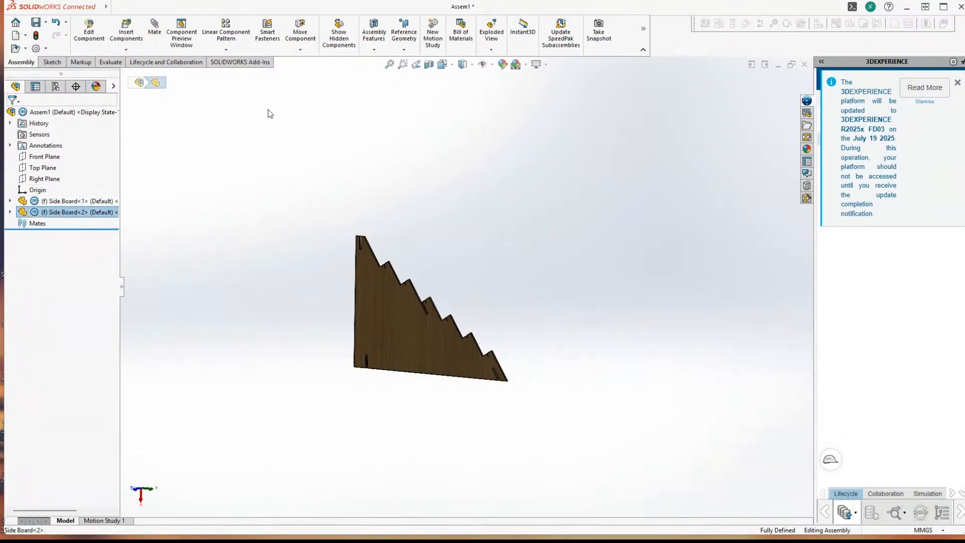
{"action": "left_click", "coordinate": [300, 50]}
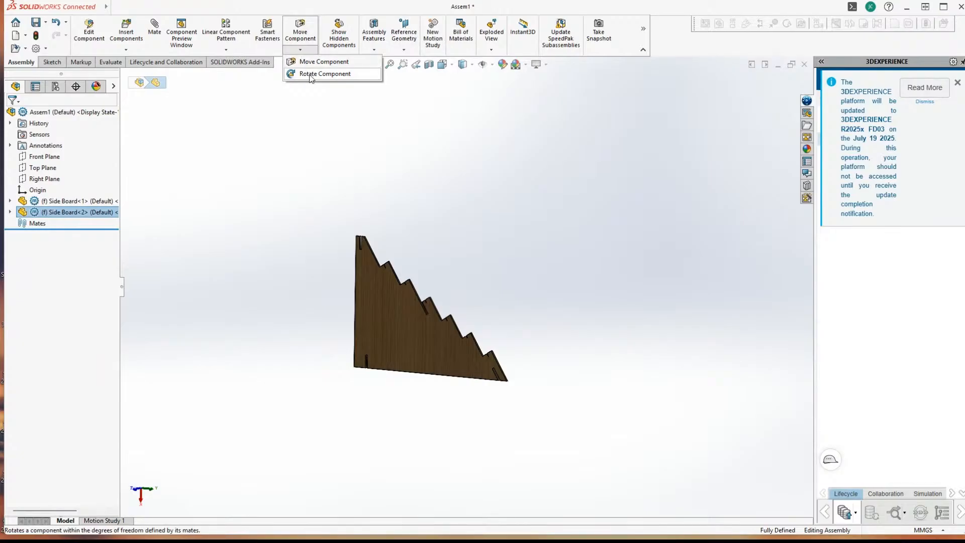
{"action": "left_click", "coordinate": [309, 74]}
{"action": "left_click_drag", "start_coordinate": [302, 77], "coordinate": [133, 204]}
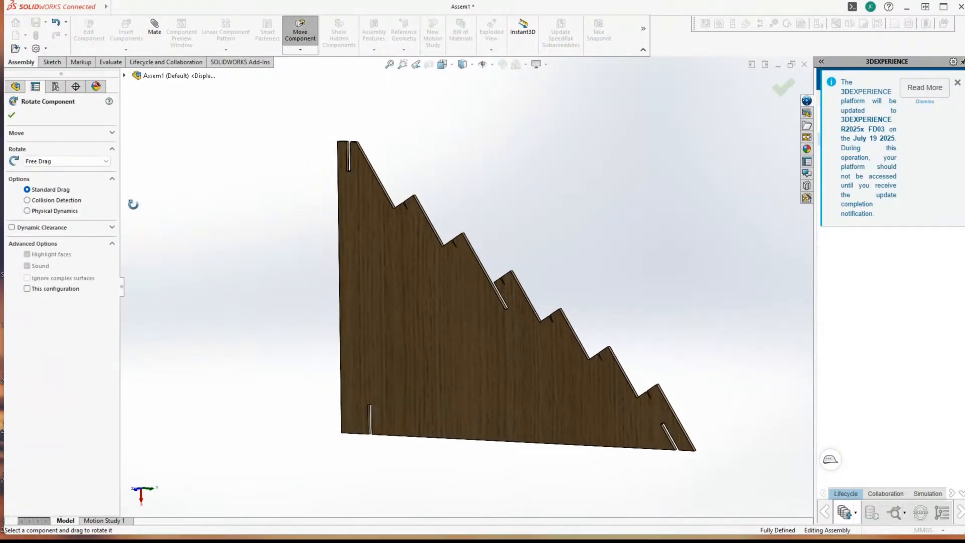
{"action": "left_click", "coordinate": [106, 161]}
{"action": "left_click", "coordinate": [58, 182]}
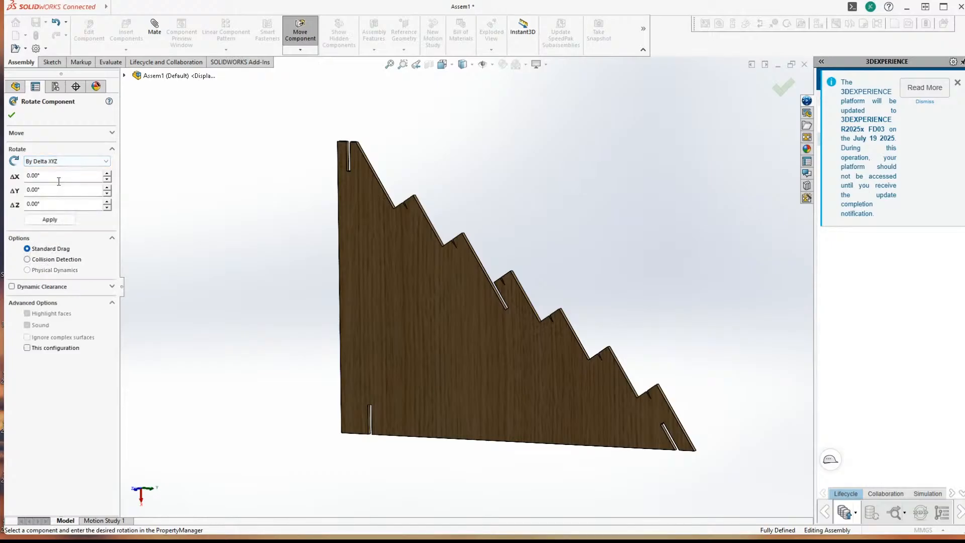
{"action": "left_click_drag", "start_coordinate": [152, 253], "coordinate": [365, 322]}
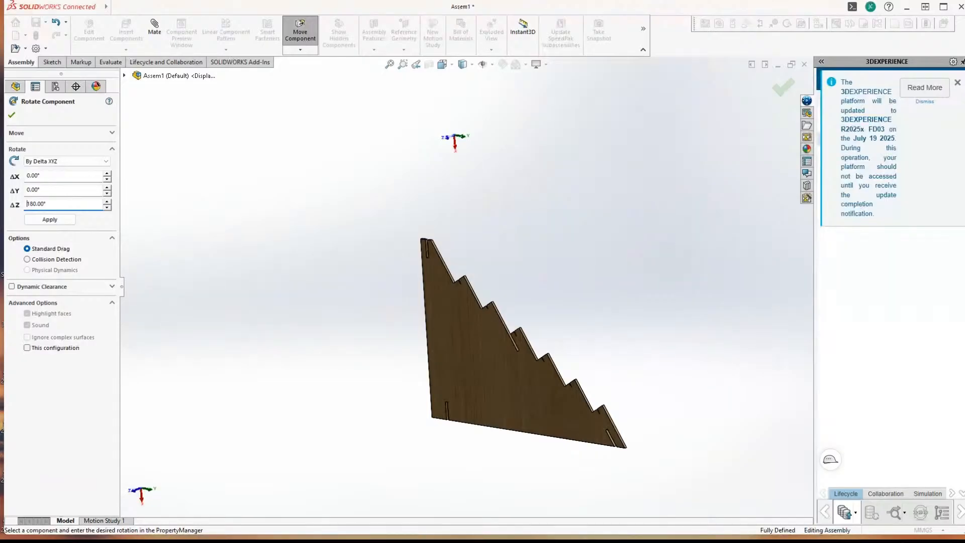
{"action": "scroll", "coordinate": [431, 425], "scroll_direction": "up", "scroll_amount": 1}
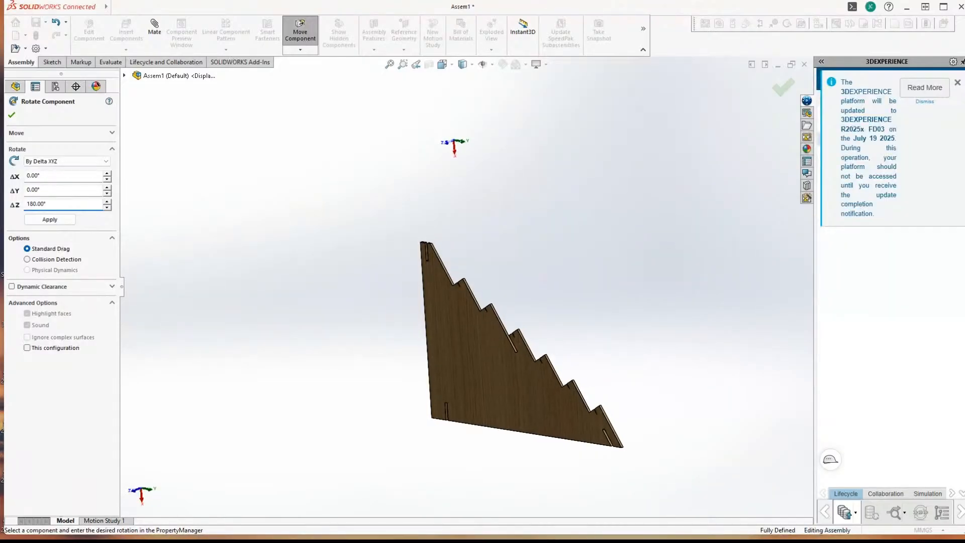
{"action": "left_click", "coordinate": [52, 220]}
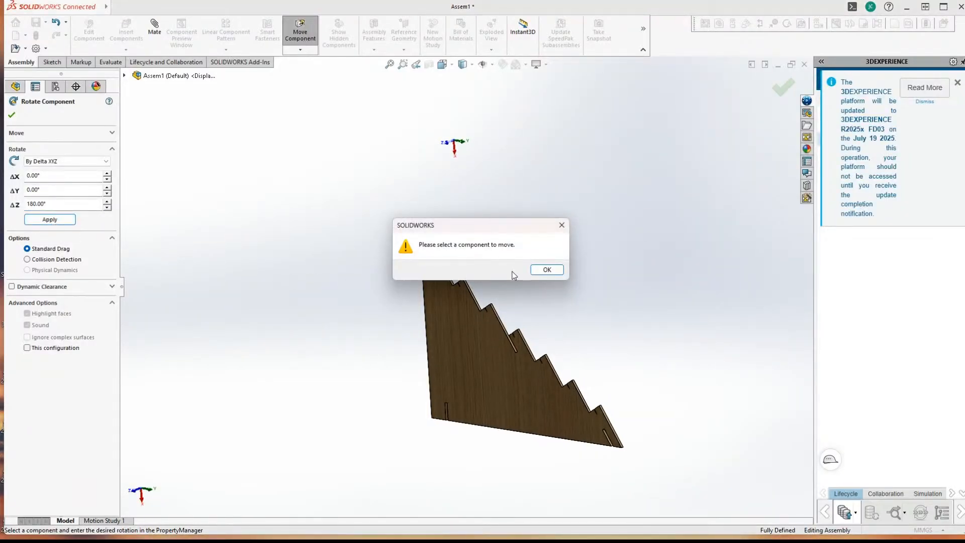
{"action": "left_click", "coordinate": [546, 269]}
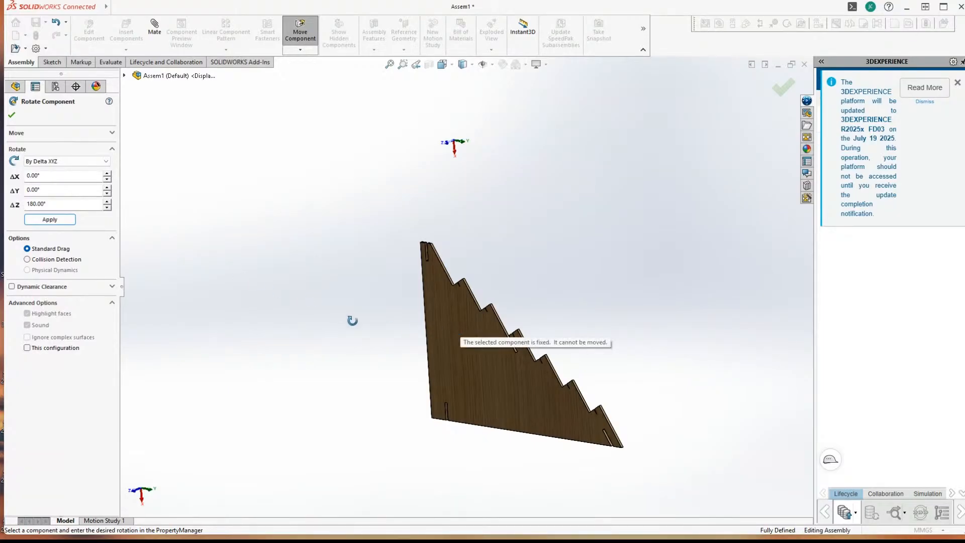
Step: Try to pick the side board in the model view as the component for the 180° Z rotation, and leave Rotate Component
{"action": "left_click", "coordinate": [539, 339]}
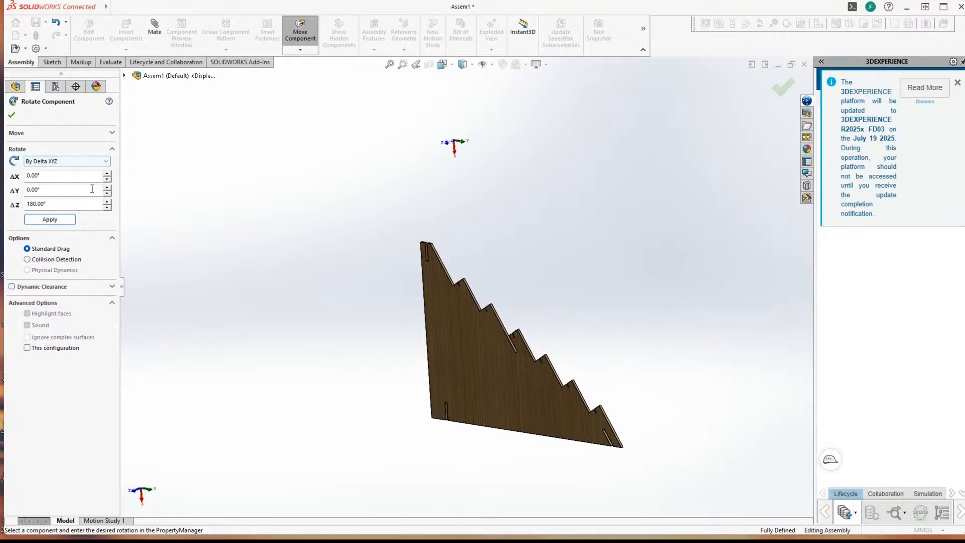
{"action": "middle_click_drag", "start_coordinate": [126, 208], "coordinate": [272, 262]}
{"action": "left_click", "coordinate": [519, 378]}
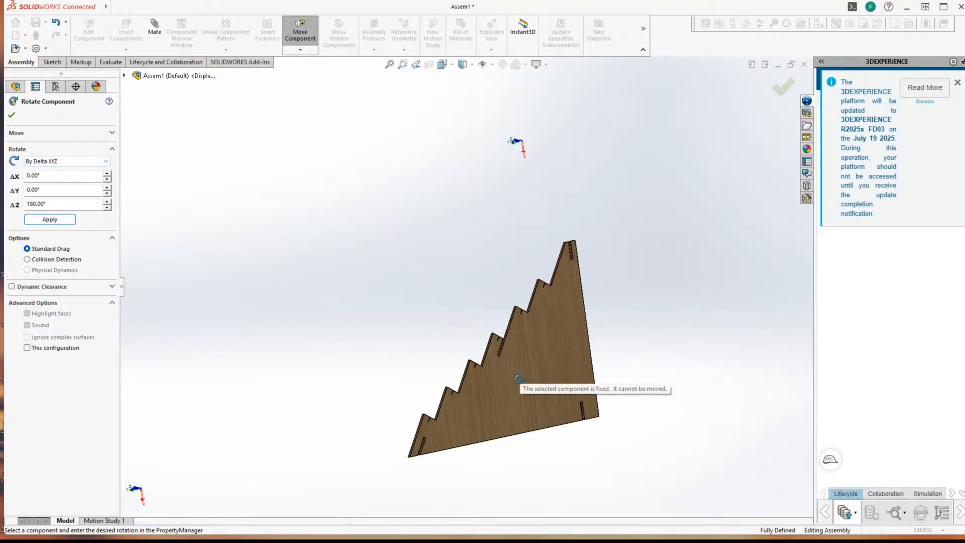
{"action": "right_click", "coordinate": [516, 384]}
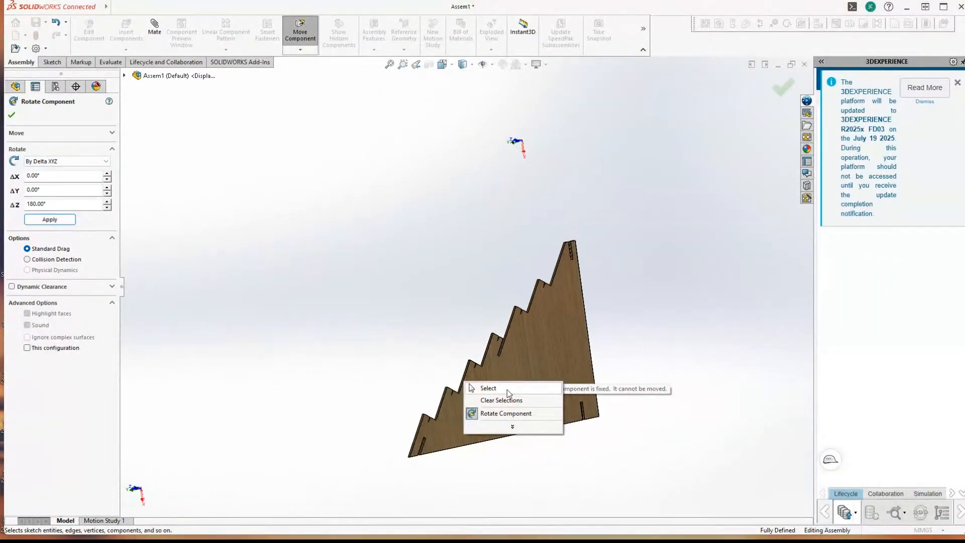
{"action": "left_click", "coordinate": [512, 426]}
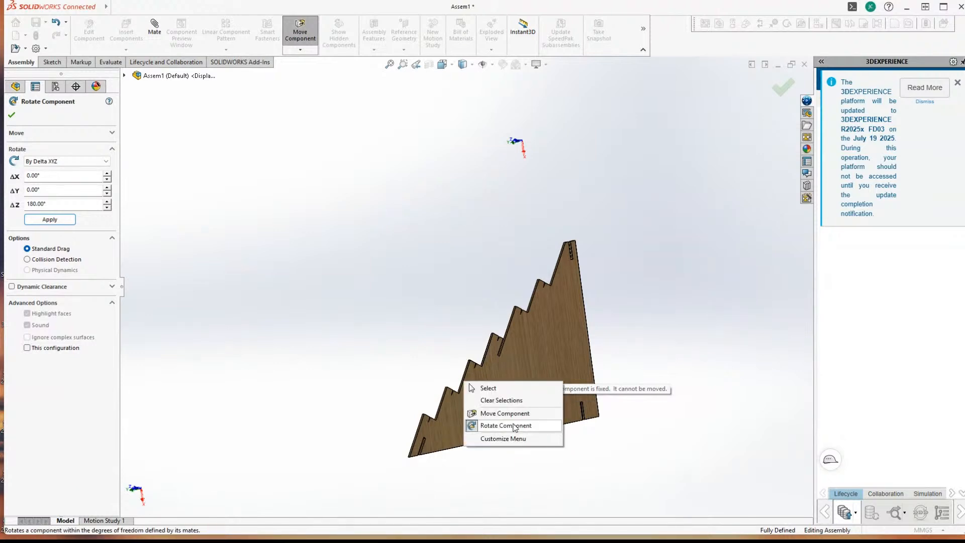
{"action": "left_click", "coordinate": [512, 401]}
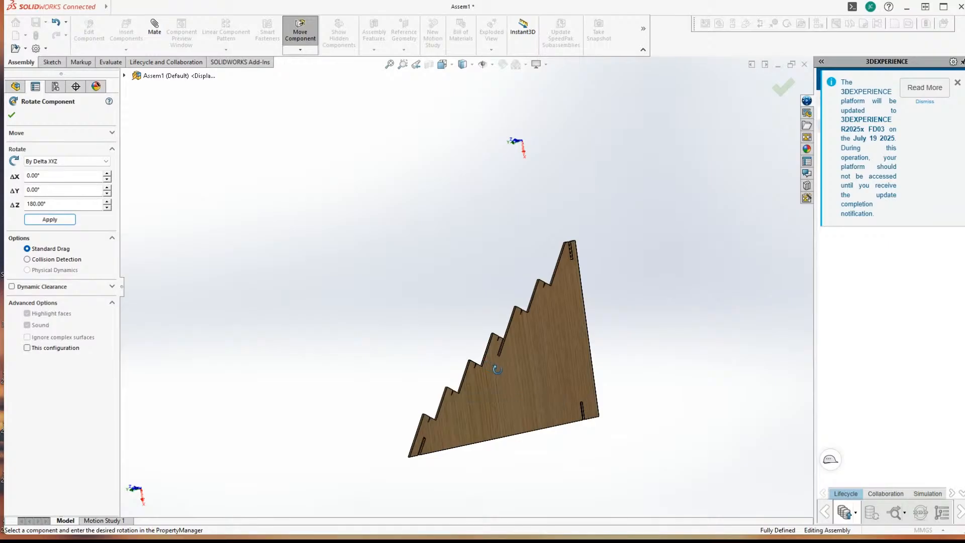
{"action": "left_click", "coordinate": [496, 369]}
{"action": "right_click", "coordinate": [497, 369]}
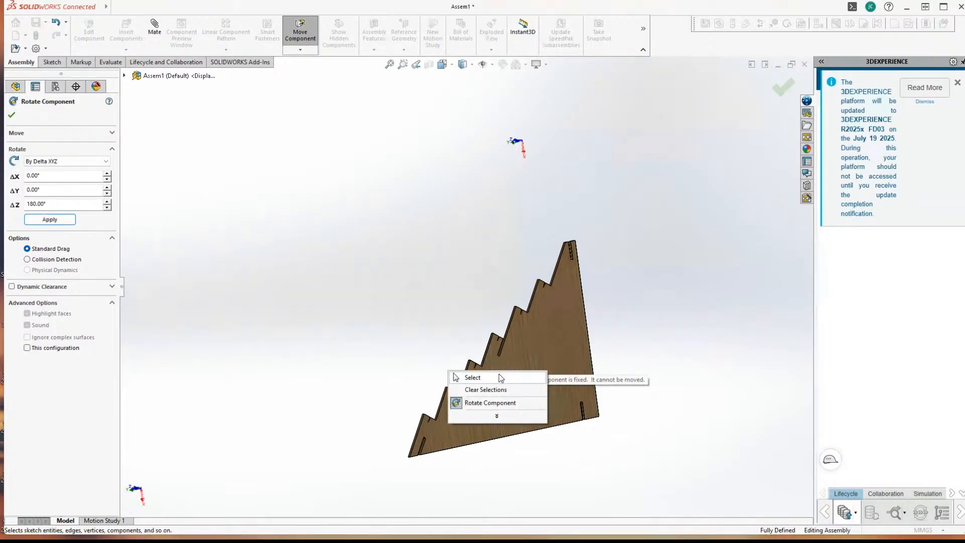
{"action": "left_click", "coordinate": [497, 376]}
{"action": "middle_click_drag", "start_coordinate": [186, 301], "coordinate": [198, 235]}
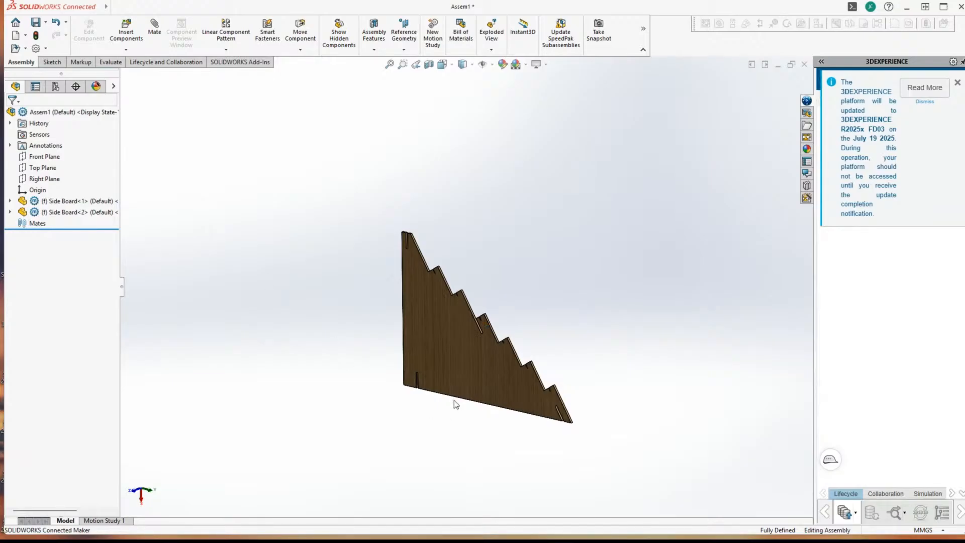
{"action": "middle_click_drag", "start_coordinate": [382, 392], "coordinate": [104, 220]}
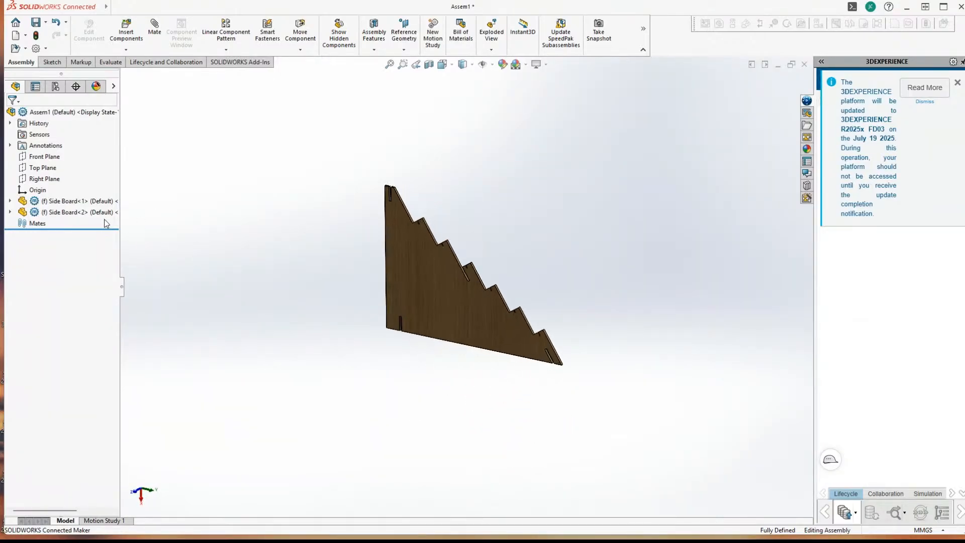
{"action": "left_click", "coordinate": [72, 212]}
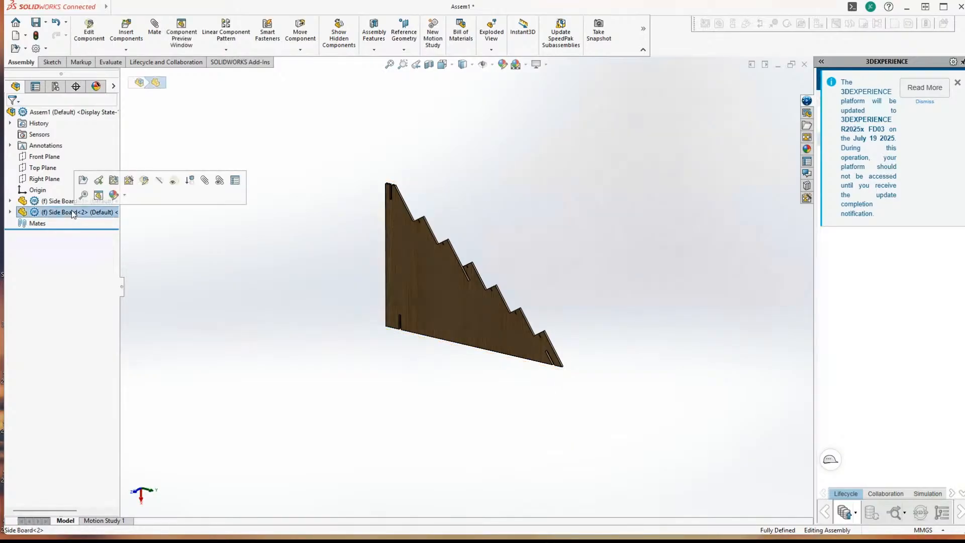
{"action": "left_click", "coordinate": [224, 248]}
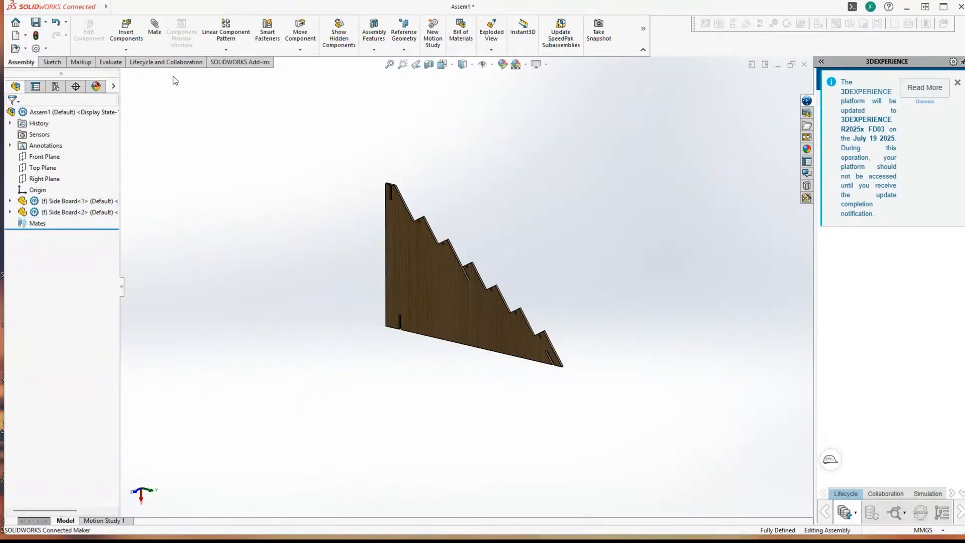
{"action": "left_click", "coordinate": [300, 31]}
{"action": "left_click", "coordinate": [300, 49]}
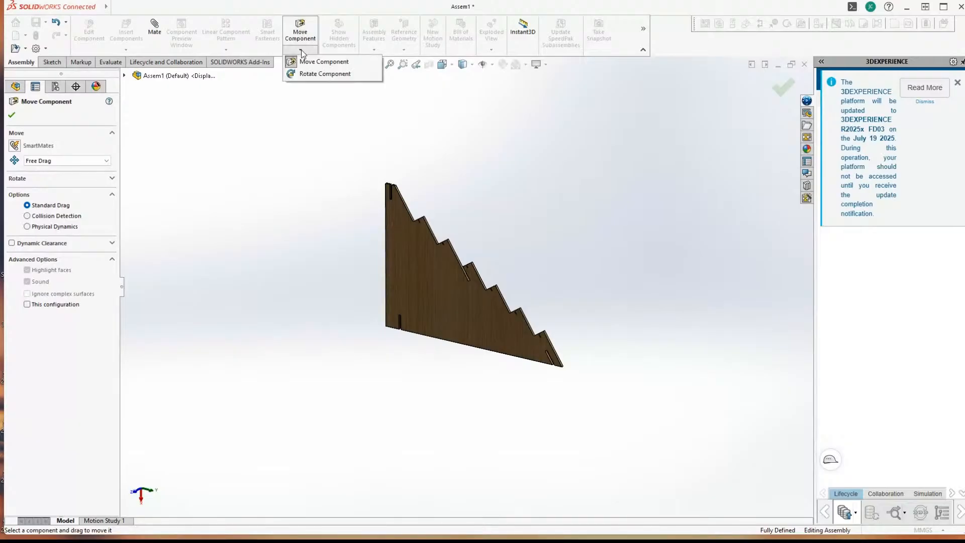
{"action": "left_click", "coordinate": [322, 74]}
{"action": "left_click", "coordinate": [55, 162]}
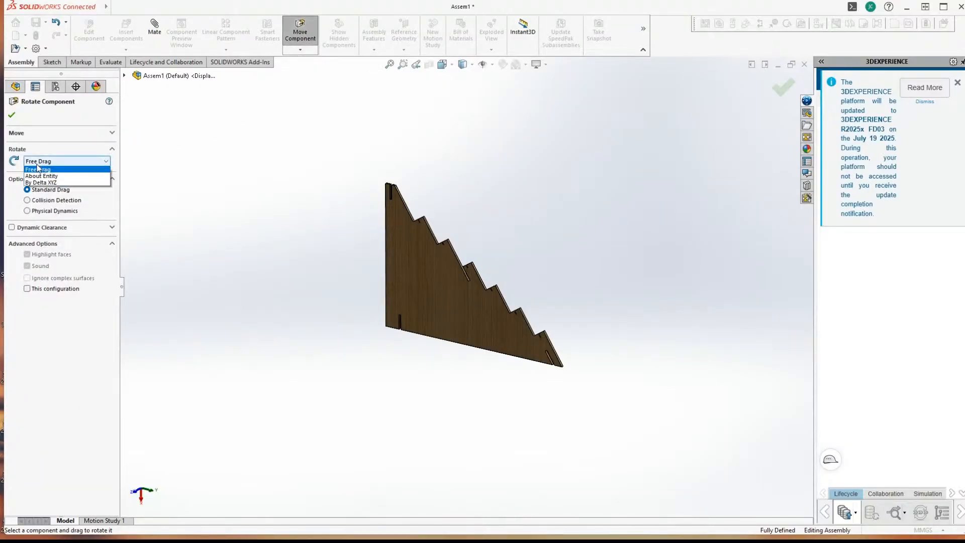
{"action": "left_click", "coordinate": [46, 185]}
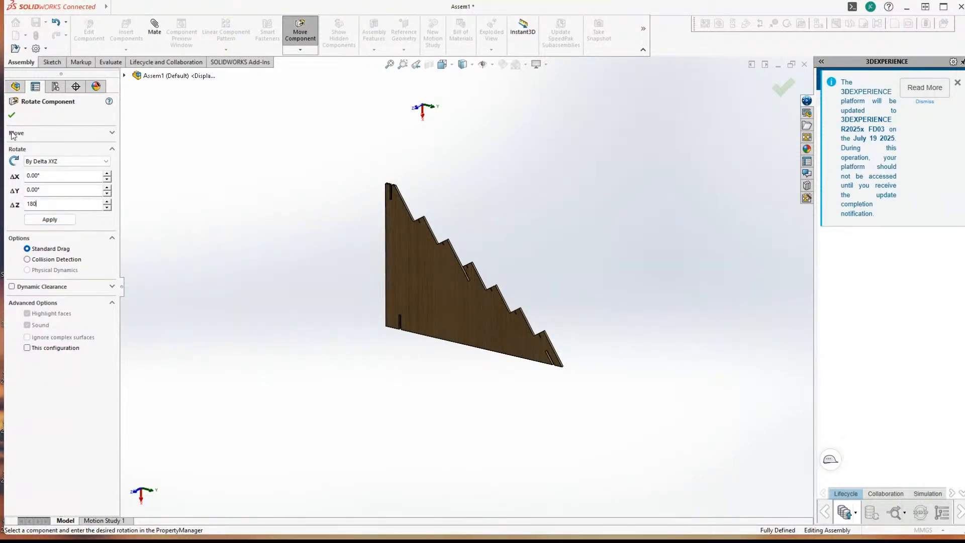
{"action": "left_click", "coordinate": [12, 116]}
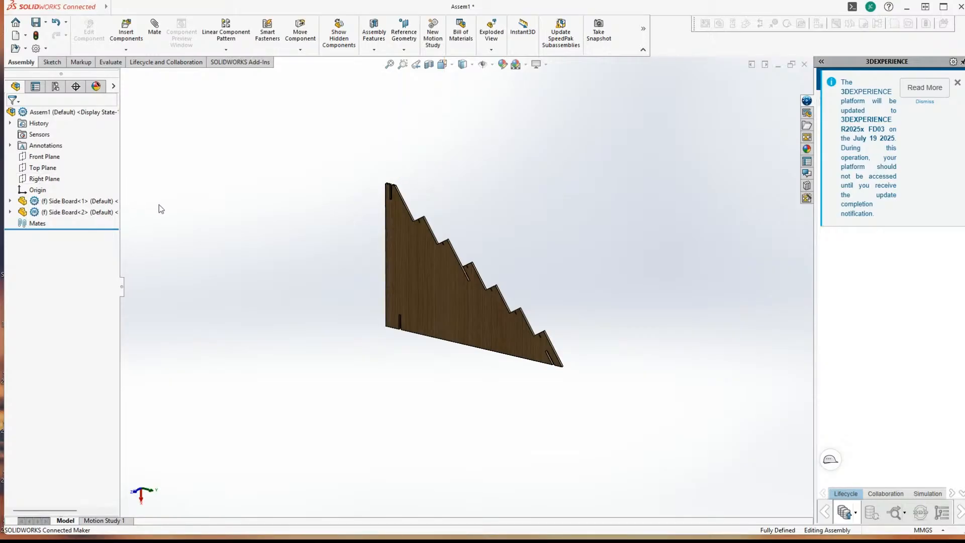
Step: Preselect the second Side Board and try to rotate it By Delta XYZ with a Z delta of 180°
{"action": "left_click", "coordinate": [384, 251]}
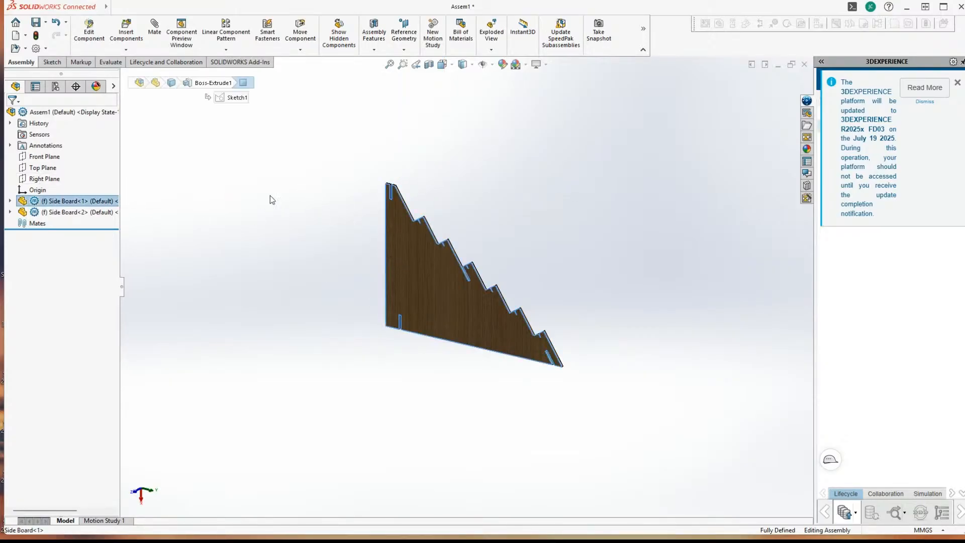
{"action": "left_click", "coordinate": [65, 212]}
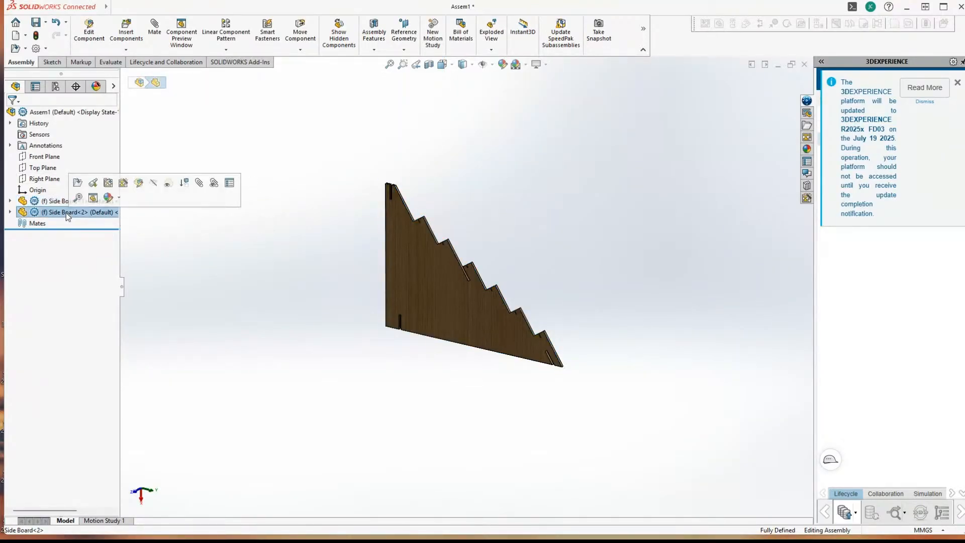
{"action": "left_click", "coordinate": [300, 49]}
{"action": "left_click", "coordinate": [314, 74]}
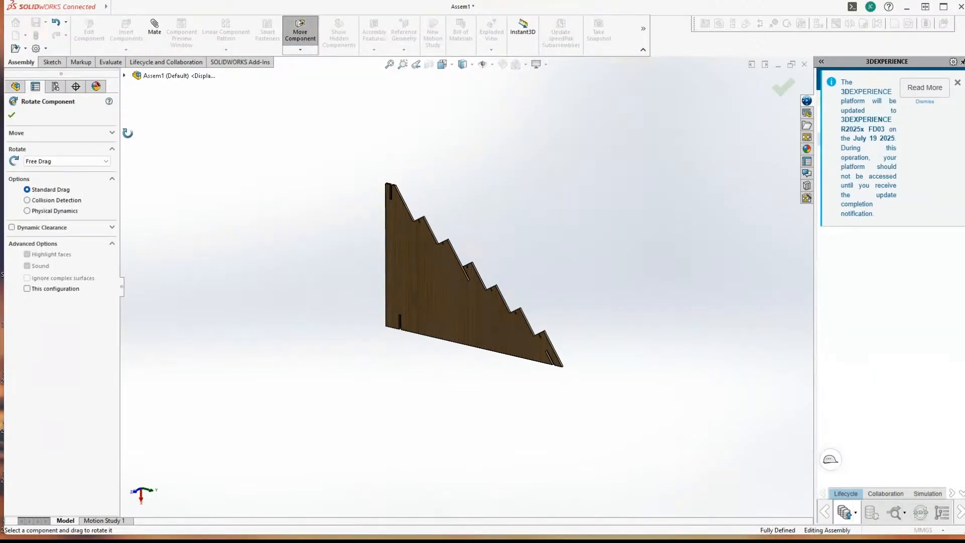
{"action": "left_click", "coordinate": [96, 161]}
{"action": "left_click", "coordinate": [41, 183]}
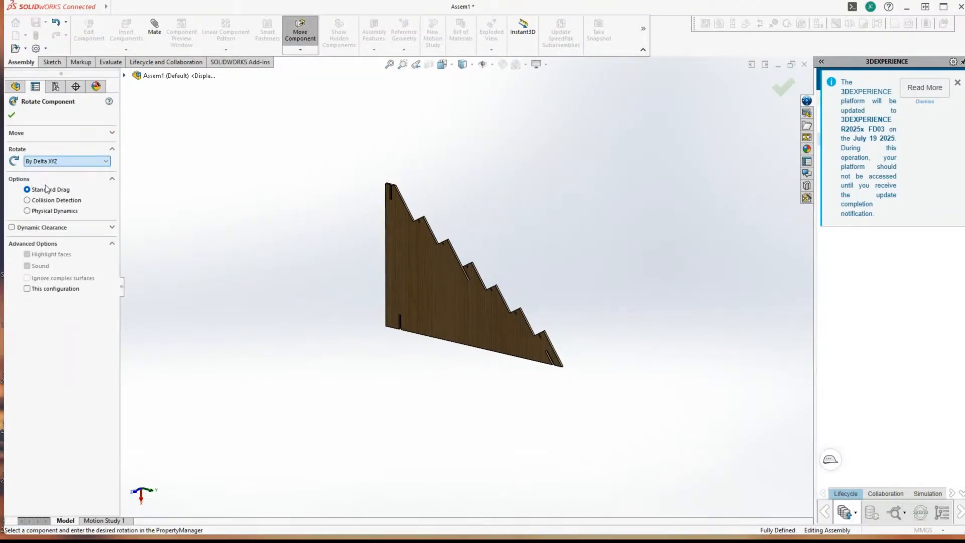
{"action": "left_click", "coordinate": [33, 203]}
{"action": "type", "text": "180"}
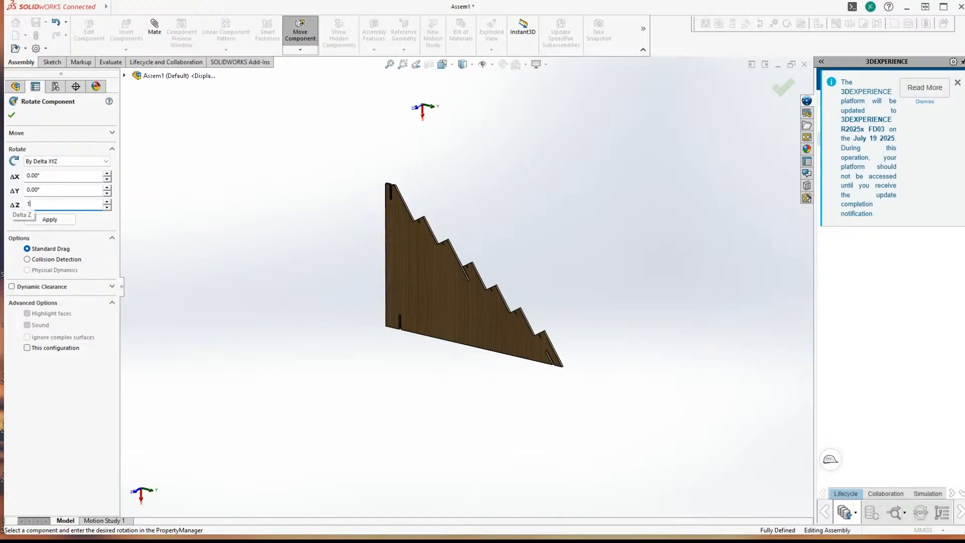
{"action": "left_click", "coordinate": [47, 220]}
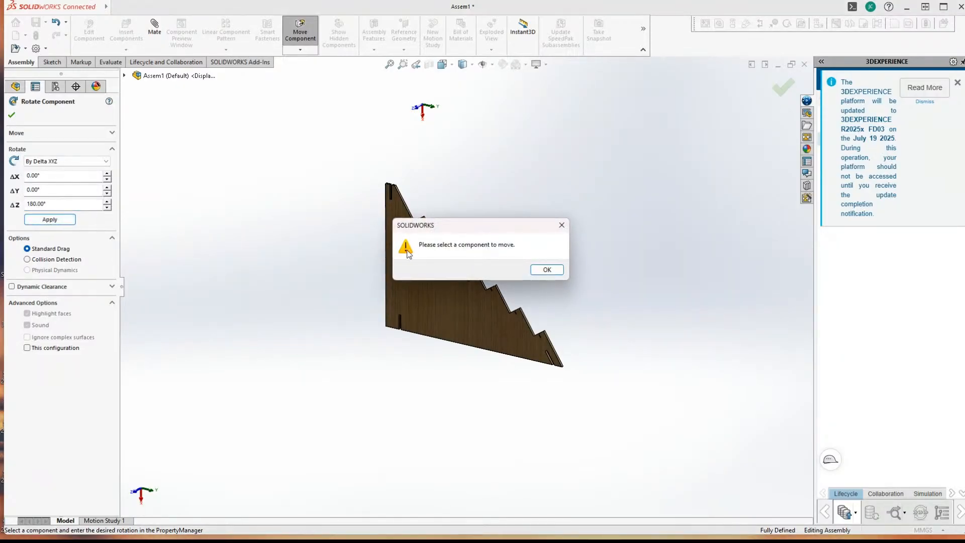
{"action": "left_click", "coordinate": [546, 270]}
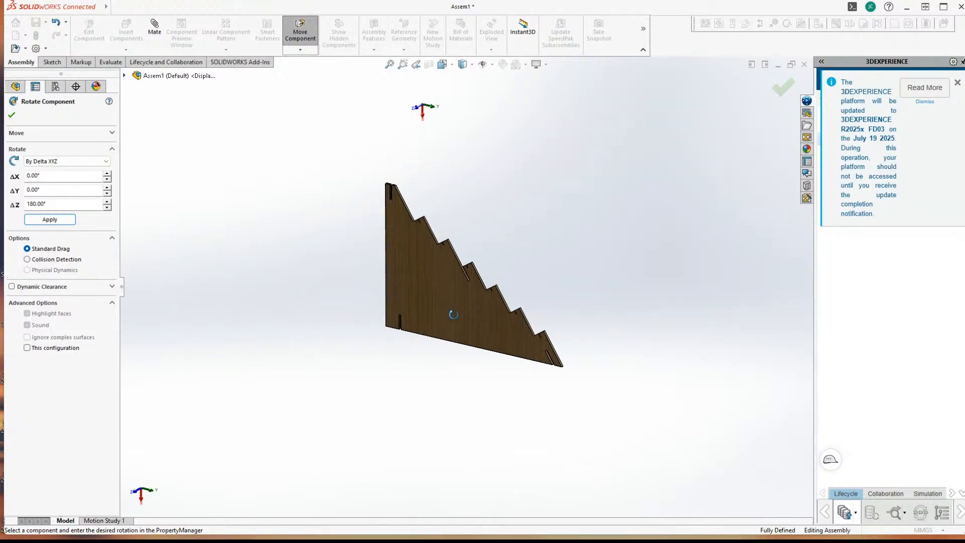
Step: Try to choose the side board as the rotation target from the opposite side, and leave Rotate Component
{"action": "left_click_drag", "start_coordinate": [221, 235], "coordinate": [339, 313]}
{"action": "right_click", "coordinate": [307, 326]}
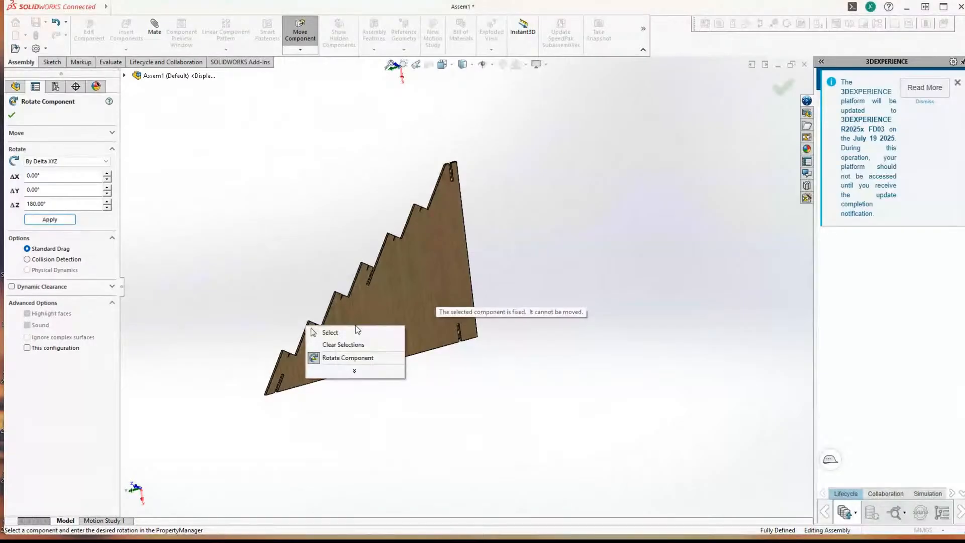
{"action": "left_click", "coordinate": [352, 357]}
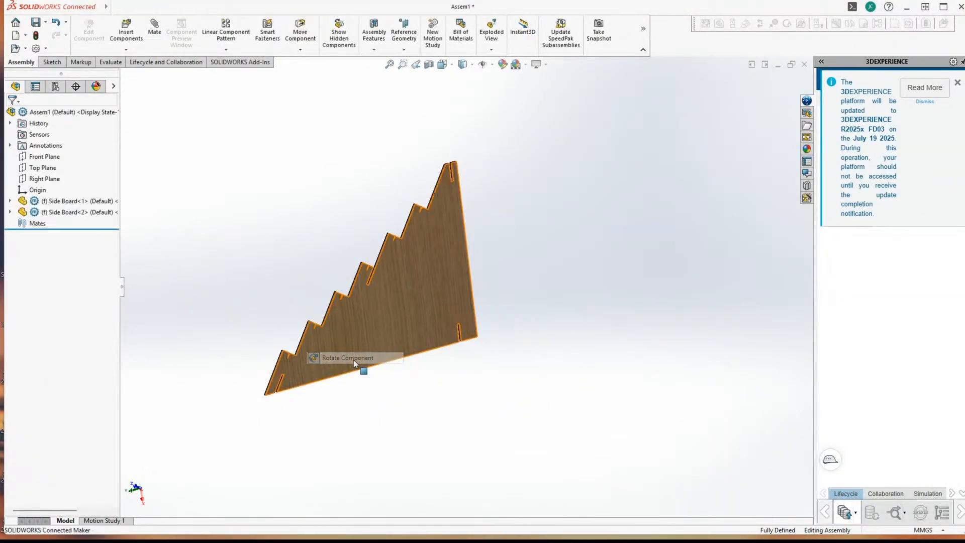
{"action": "left_click", "coordinate": [375, 322]}
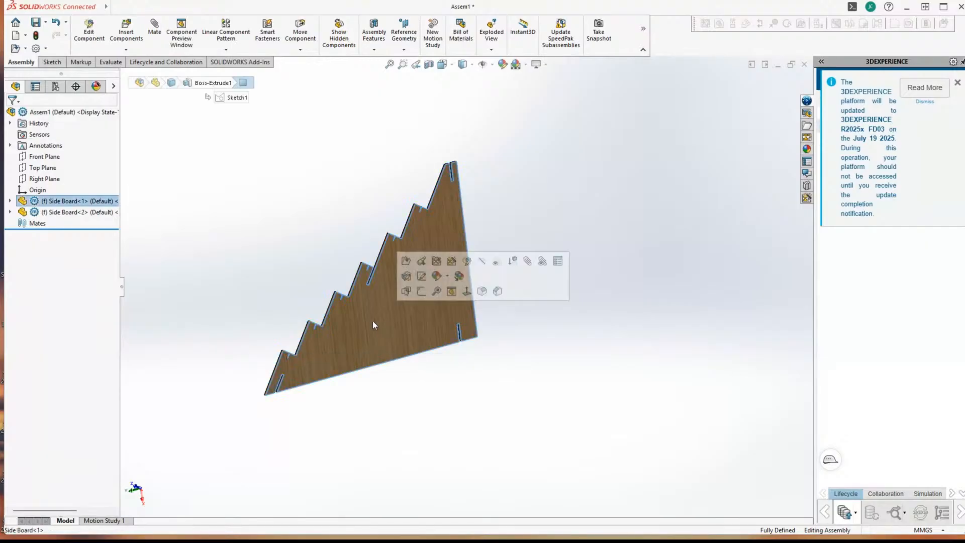
{"action": "left_click", "coordinate": [70, 212]}
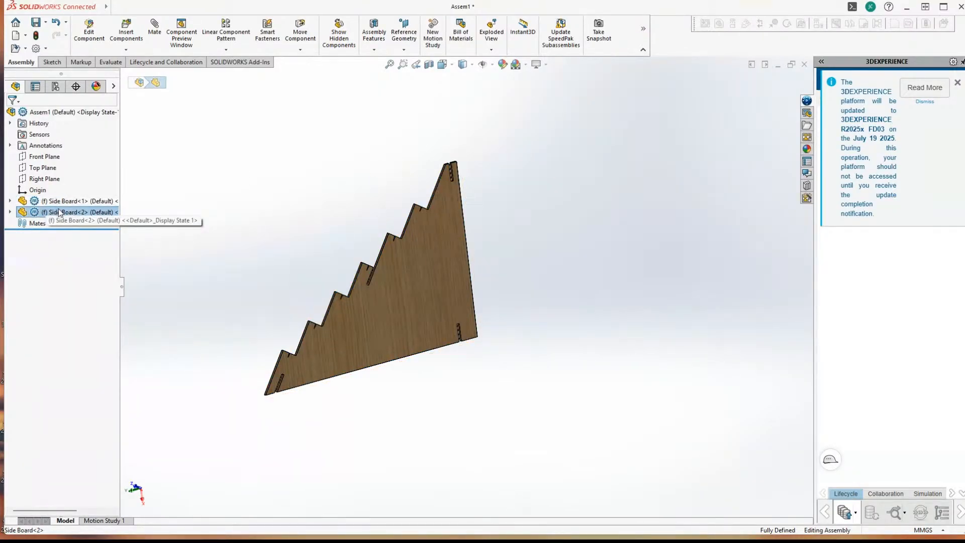
{"action": "right_click", "coordinate": [58, 211]}
{"action": "left_click", "coordinate": [248, 197]}
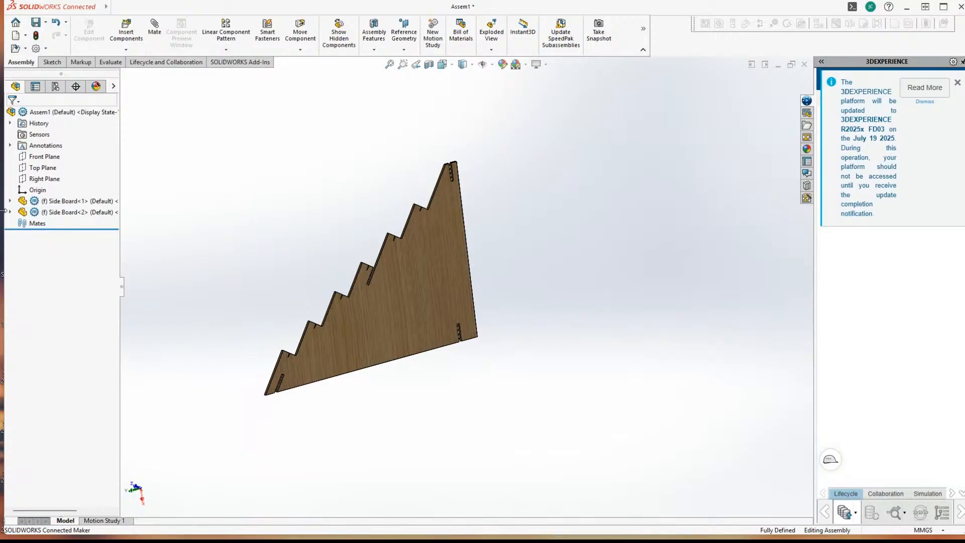
{"action": "left_click", "coordinate": [36, 224]}
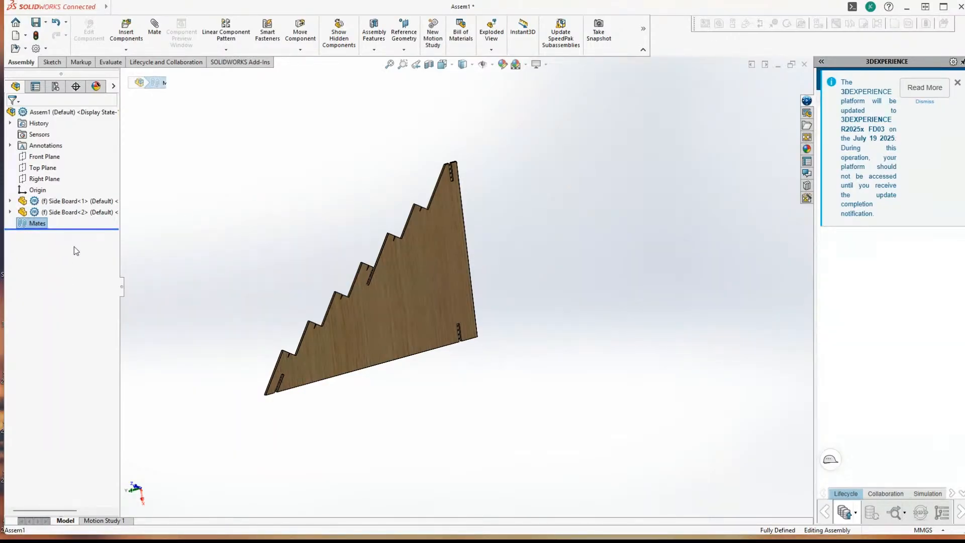
{"action": "right_click", "coordinate": [31, 222]}
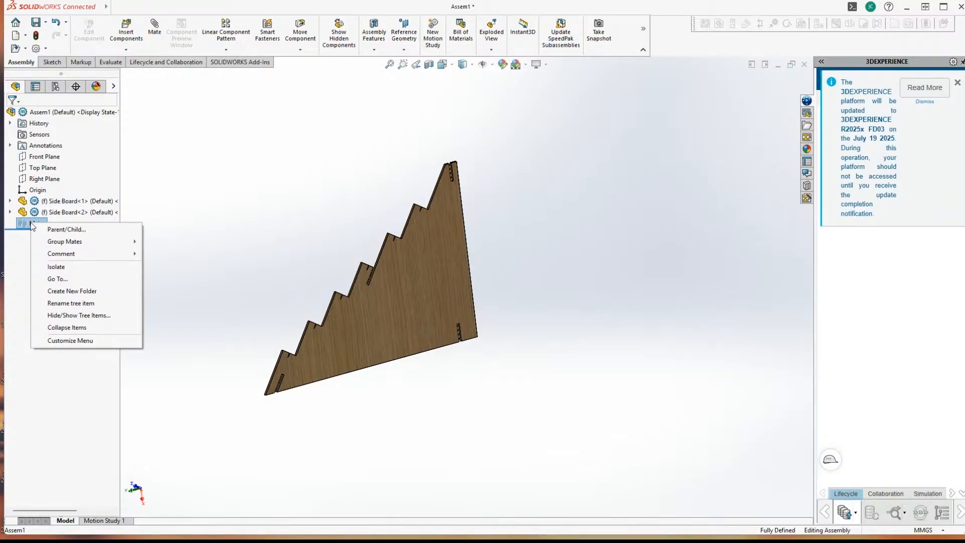
{"action": "mouse_move", "coordinate": [60, 258]}
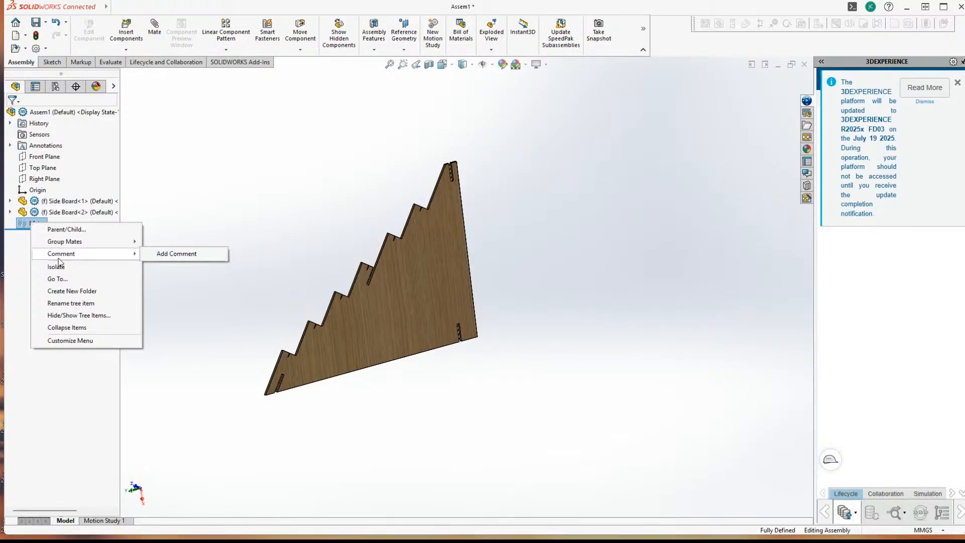
{"action": "left_click", "coordinate": [148, 233]}
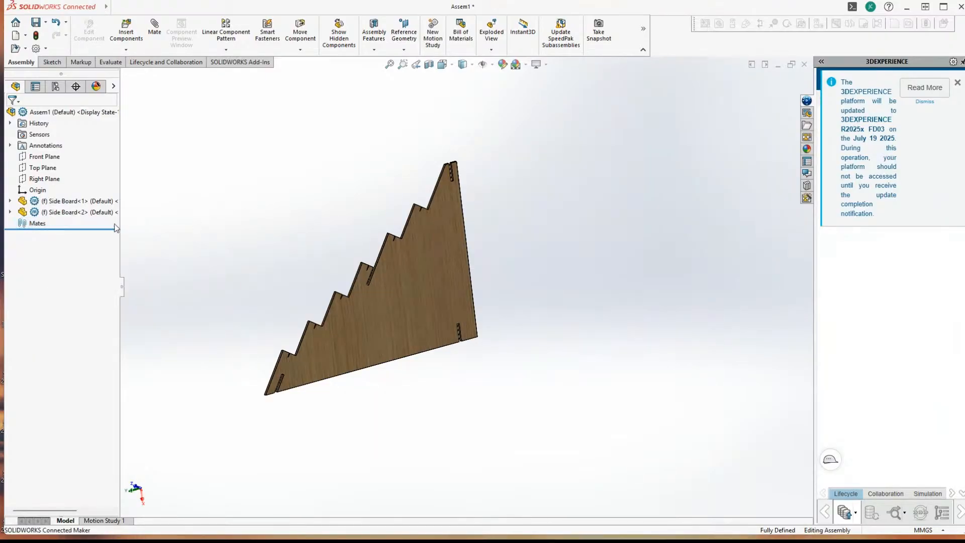
Step: Expand both Side Boards in the component tree and examine the overlapping boards edge-on and from the opposite side
{"action": "left_click", "coordinate": [10, 212]}
{"action": "left_click", "coordinate": [10, 200]}
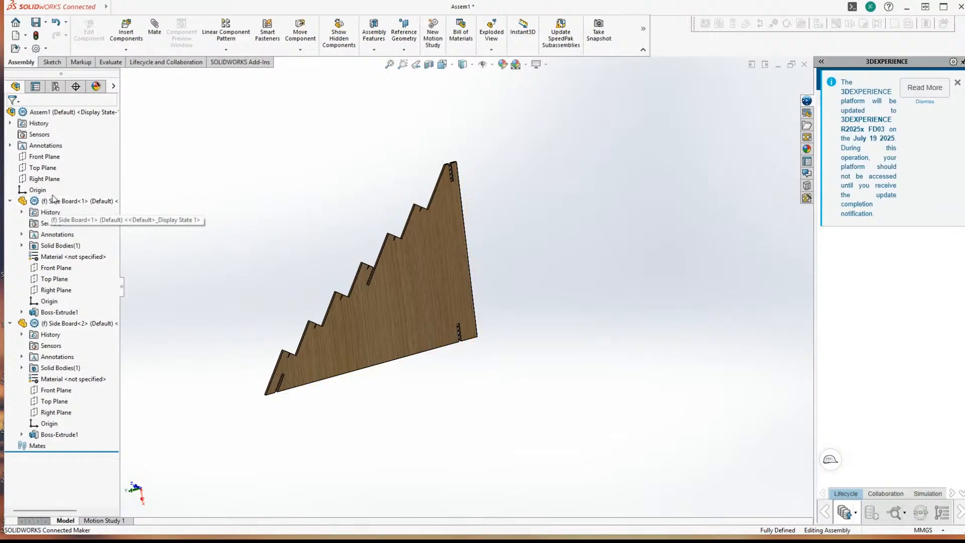
{"action": "key", "text": "ctrl+4"}
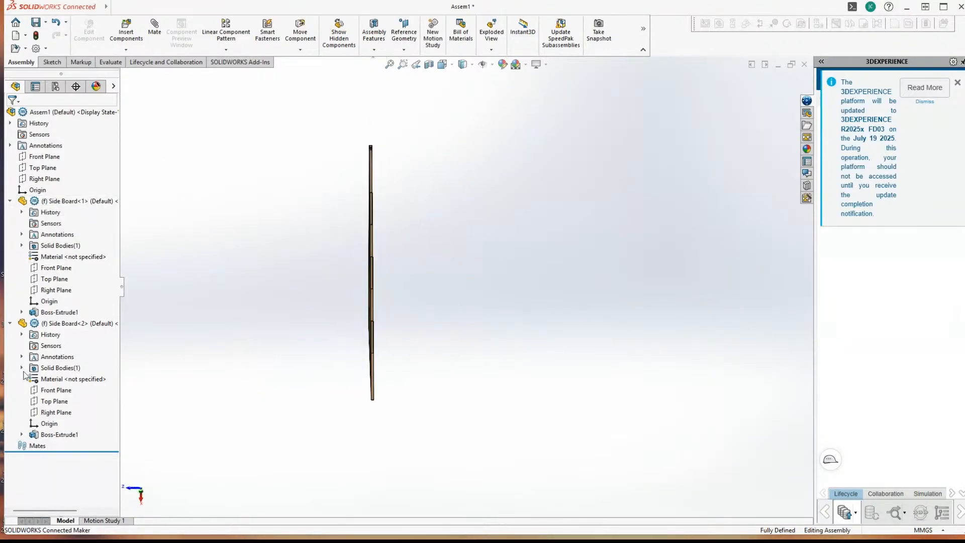
{"action": "right_click", "coordinate": [37, 446]}
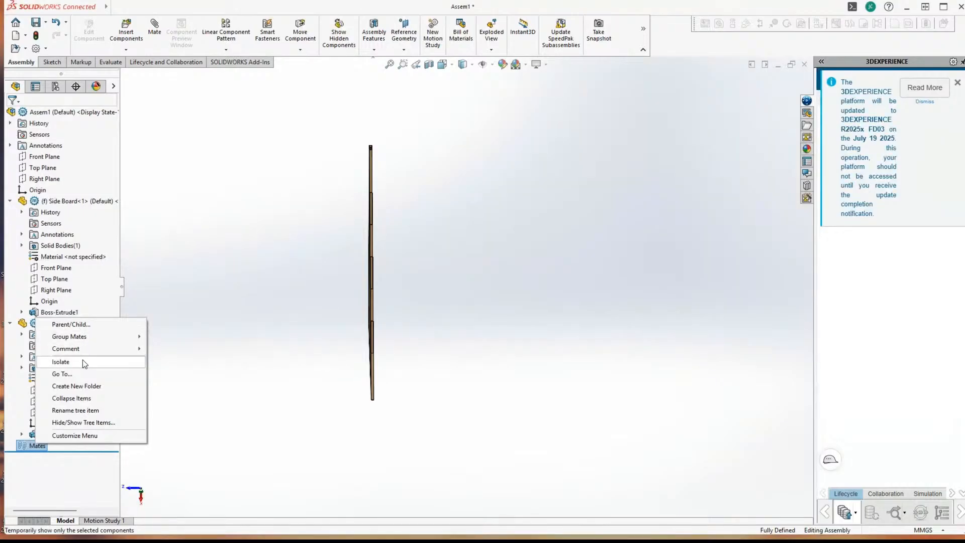
{"action": "left_click", "coordinate": [245, 272]}
{"action": "middle_click_drag", "start_coordinate": [154, 139], "coordinate": [279, 107]}
{"action": "middle_click_drag", "start_coordinate": [367, 294], "coordinate": [470, 295]}
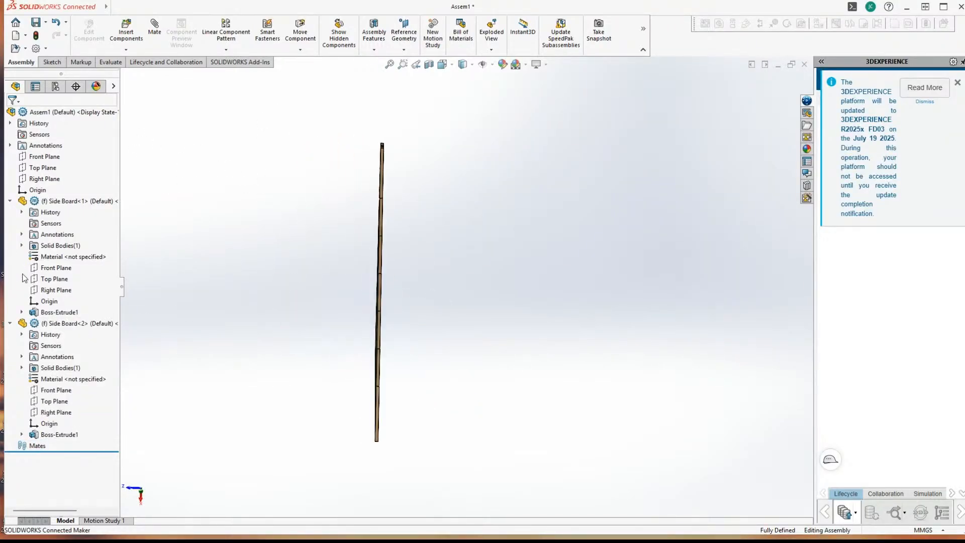
{"action": "middle_click_drag", "start_coordinate": [146, 177], "coordinate": [247, 155]}
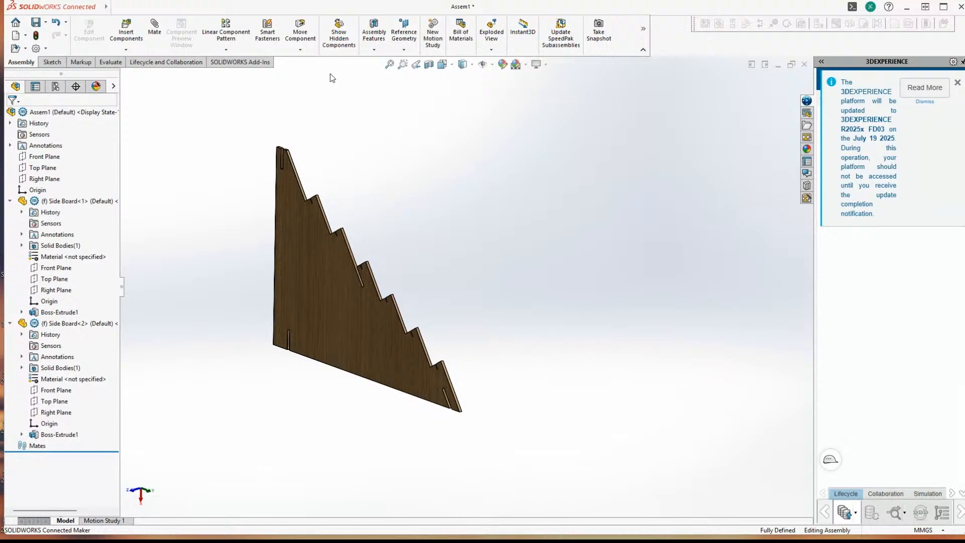
Step: Try to rotate the second Side Board, chosen from the component tree, By Delta XYZ with a Z delta of 180°
{"action": "left_click", "coordinate": [307, 51]}
{"action": "left_click", "coordinate": [312, 73]}
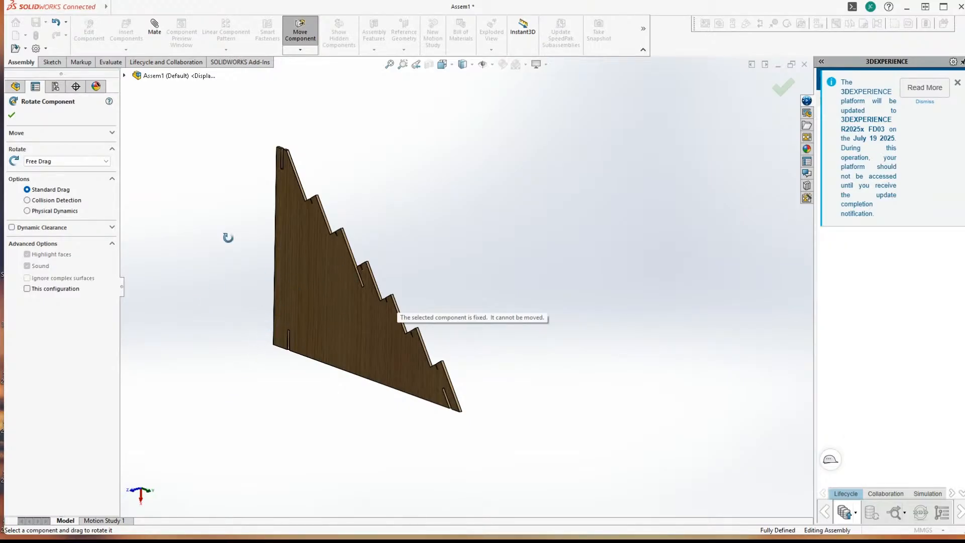
{"action": "left_click", "coordinate": [16, 88]}
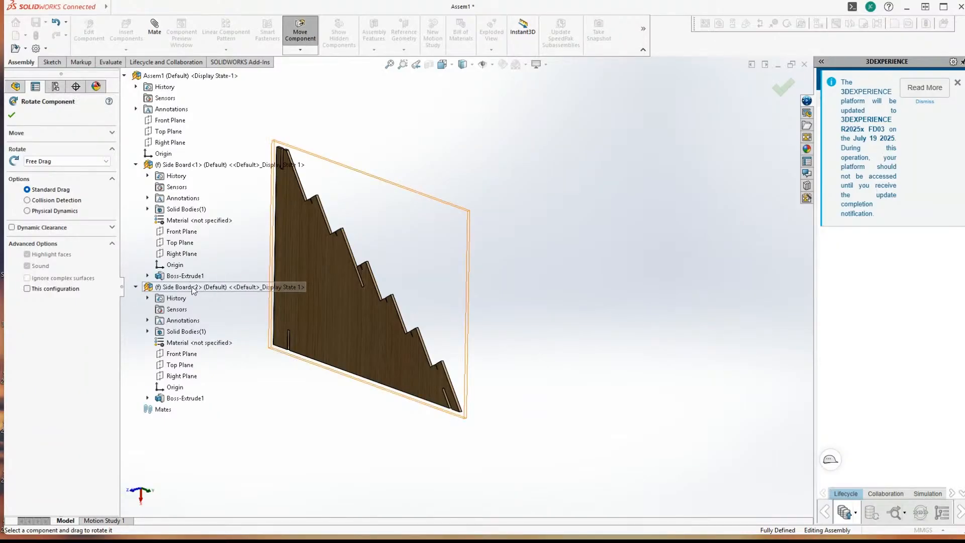
{"action": "double_click", "coordinate": [176, 289]}
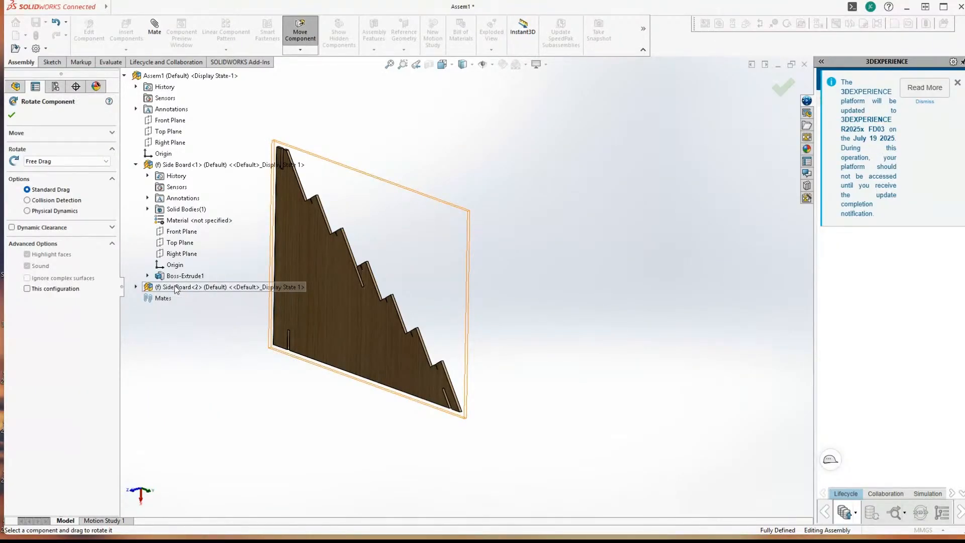
{"action": "left_click", "coordinate": [83, 163]}
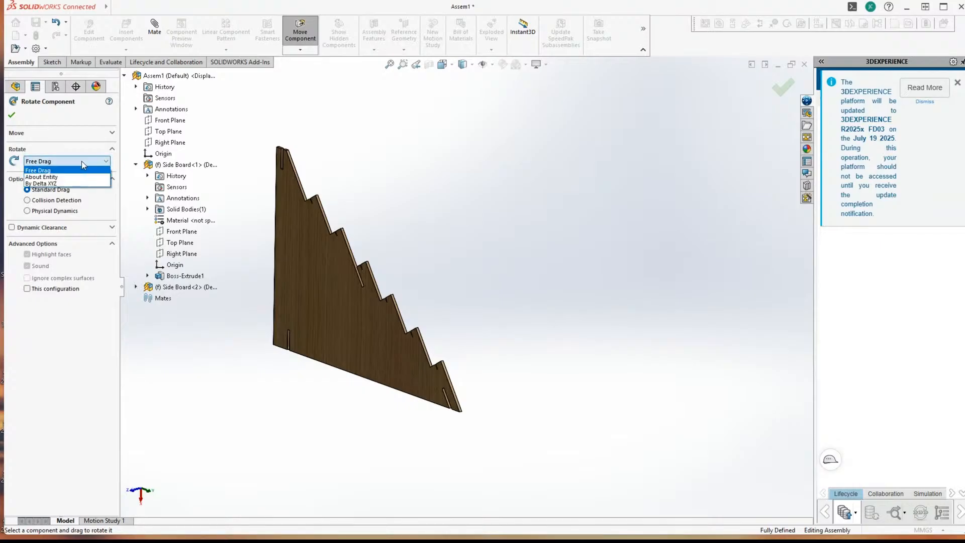
{"action": "left_click", "coordinate": [48, 183]}
{"action": "left_click", "coordinate": [45, 204]}
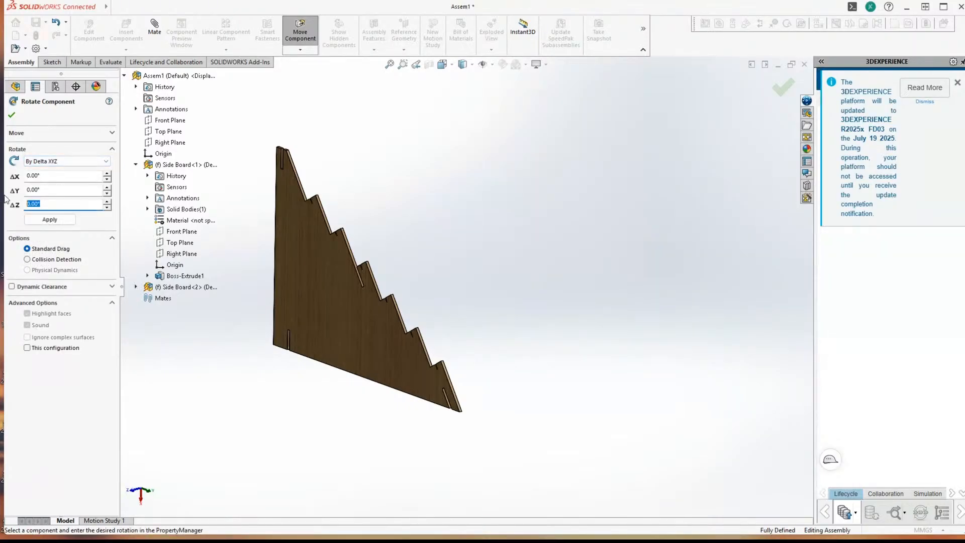
{"action": "type", "text": "180"}
{"action": "left_click", "coordinate": [63, 221]}
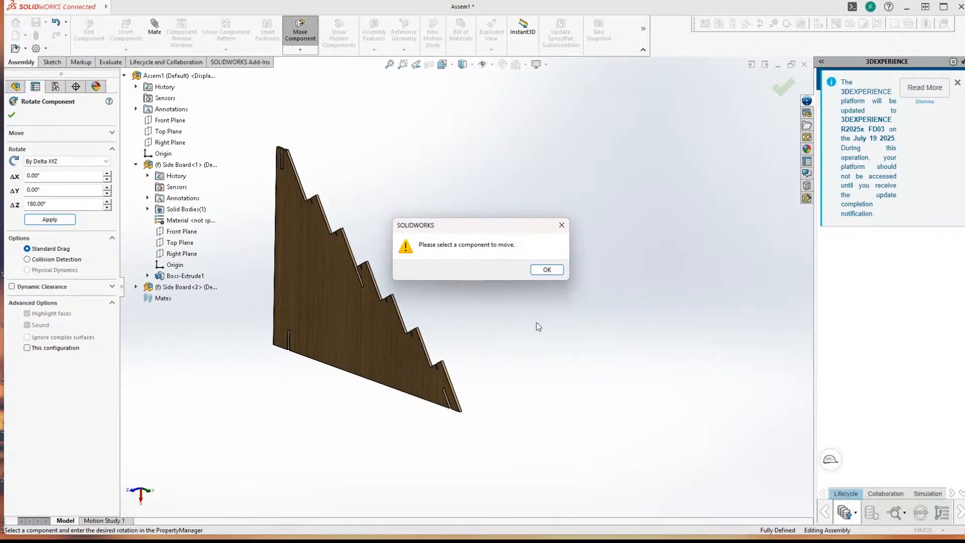
{"action": "left_click", "coordinate": [546, 269]}
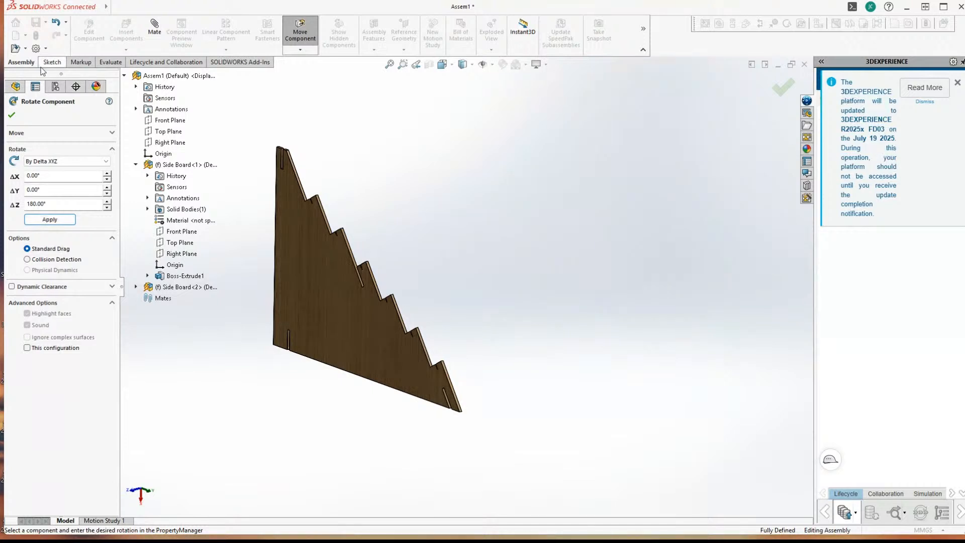
Step: Examine the component tree alongside the Rotate Component and Move Component options for a way to specify the component
{"action": "left_click", "coordinate": [55, 86]}
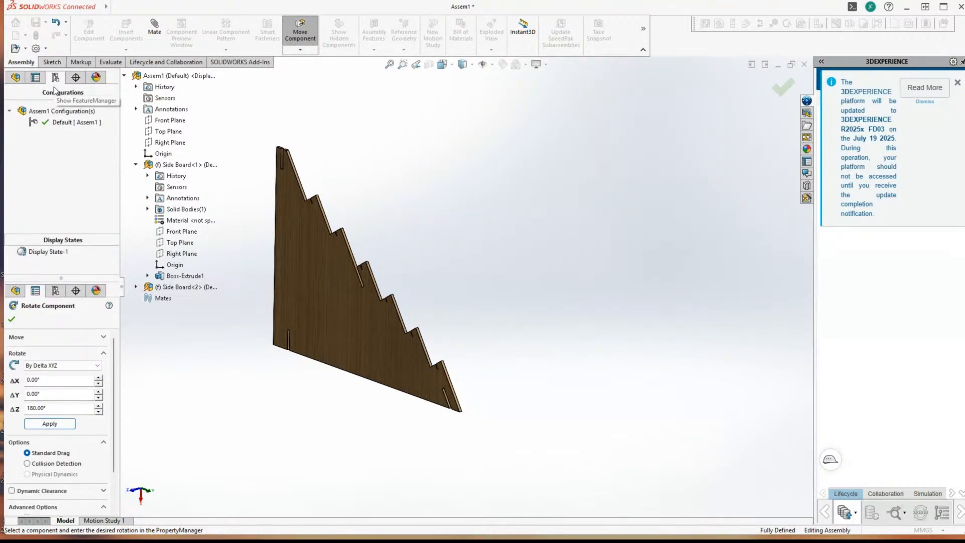
{"action": "scroll", "coordinate": [65, 314], "scroll_direction": "down", "scroll_amount": 2}
{"action": "scroll", "coordinate": [63, 325], "scroll_direction": "up", "scroll_amount": 2}
{"action": "left_click", "coordinate": [22, 76]}
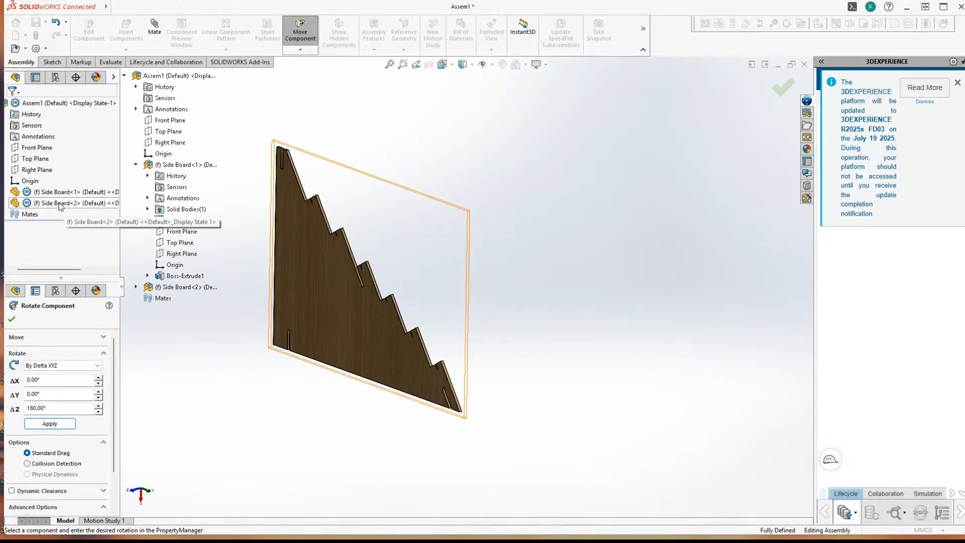
{"action": "scroll", "coordinate": [51, 364], "scroll_direction": "down", "scroll_amount": 3}
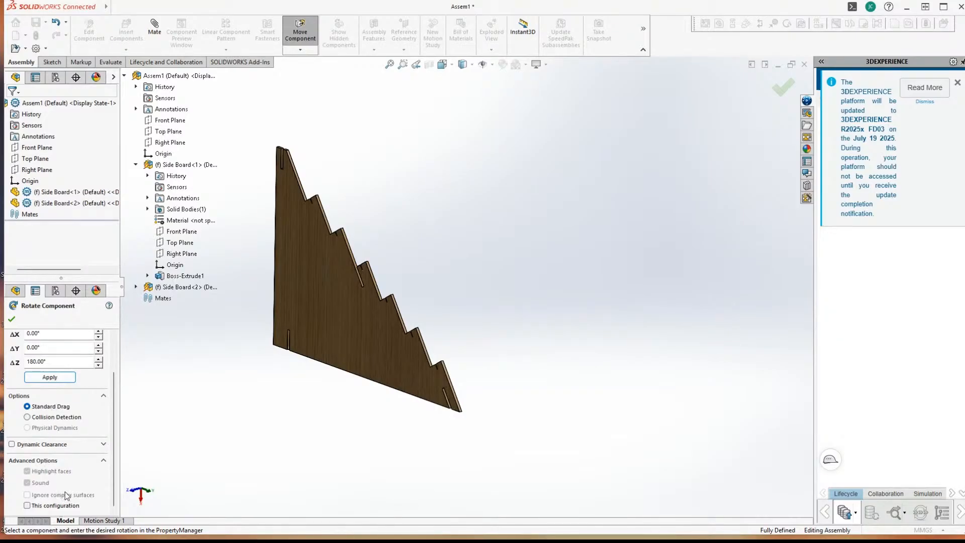
{"action": "scroll", "coordinate": [53, 453], "scroll_direction": "up", "scroll_amount": 3}
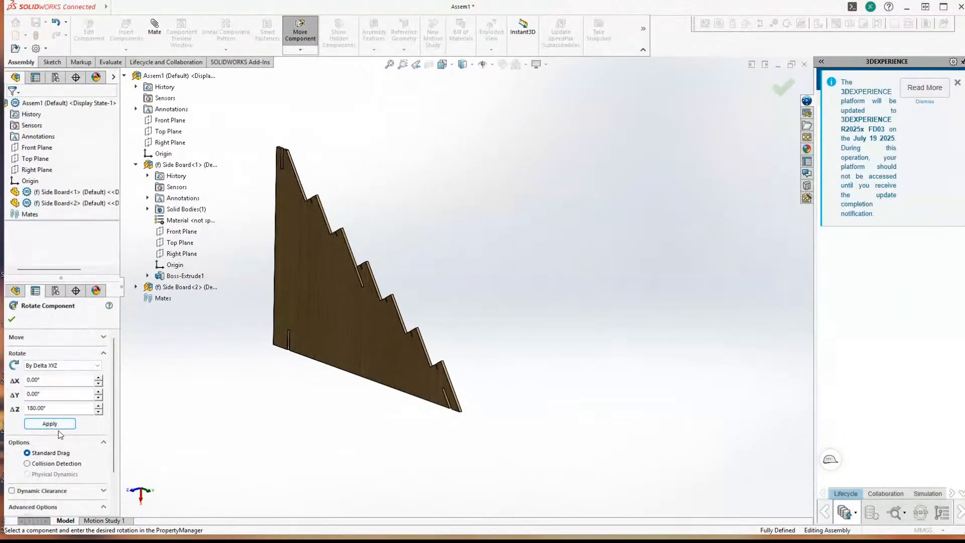
{"action": "left_click", "coordinate": [103, 338]}
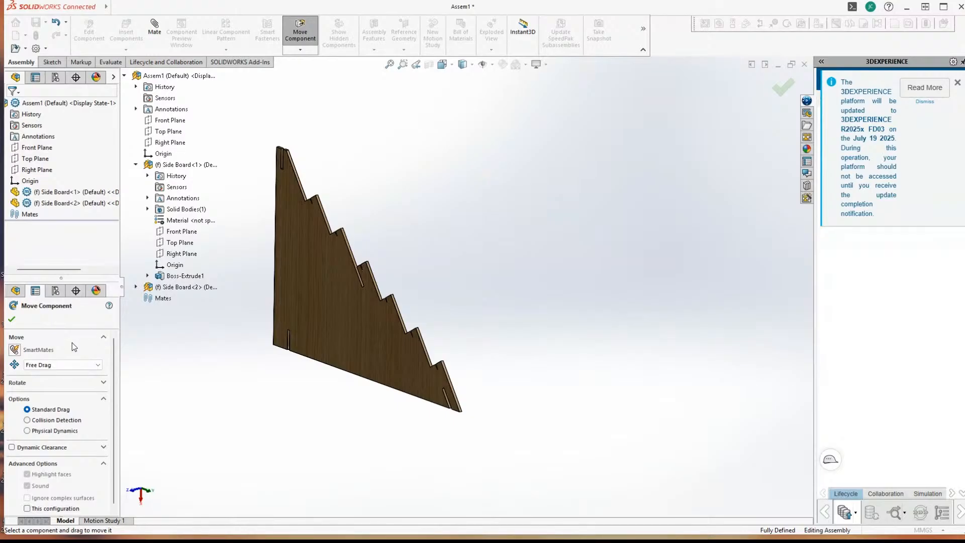
{"action": "left_click", "coordinate": [48, 365]}
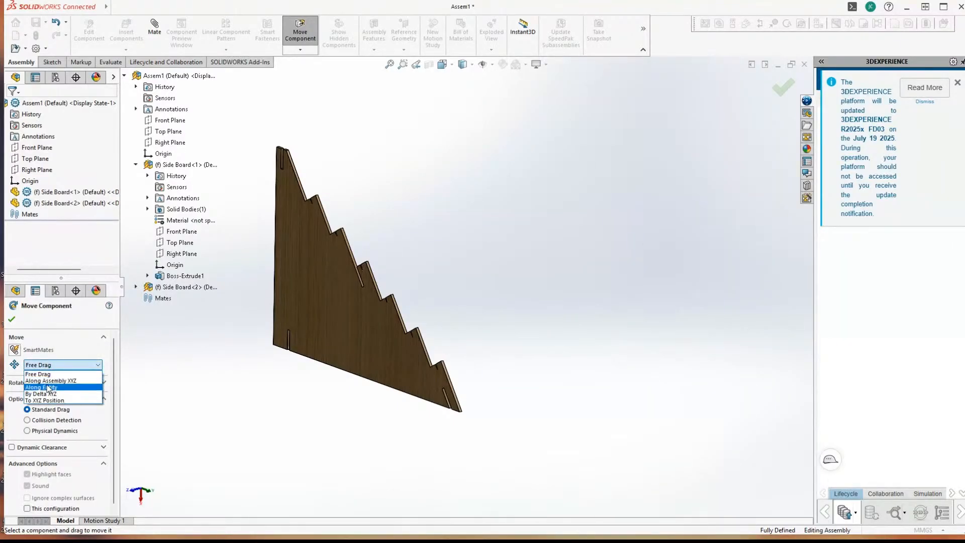
{"action": "left_click", "coordinate": [69, 341]}
{"action": "left_click", "coordinate": [106, 342]}
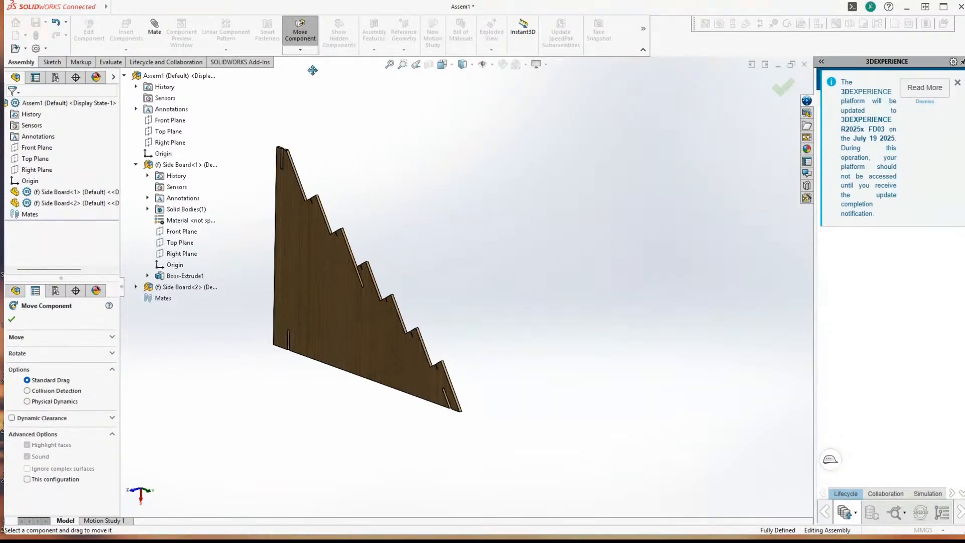
Step: Reopen Rotate Component, try to target the side board in the model view, and leave the command
{"action": "left_click", "coordinate": [299, 49]}
{"action": "left_click", "coordinate": [308, 73]}
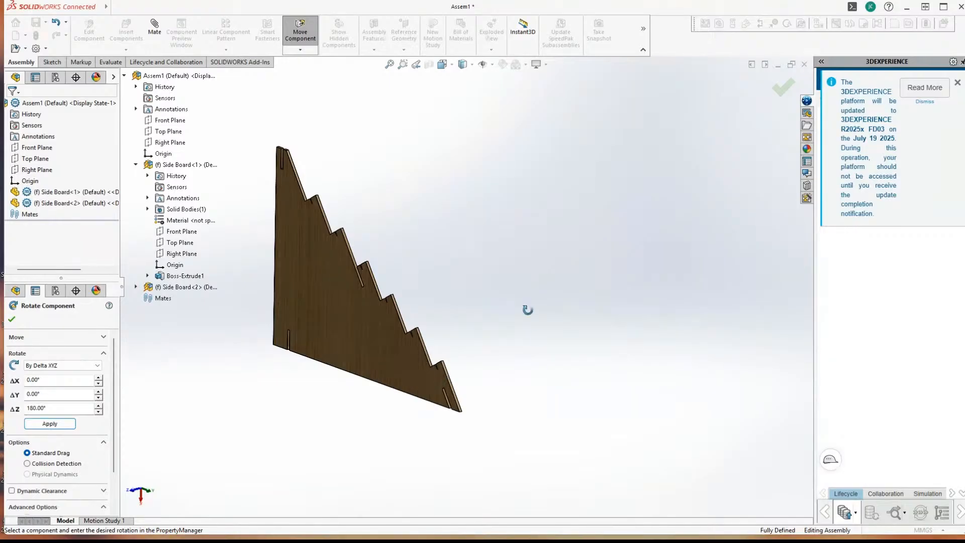
{"action": "left_click_drag", "start_coordinate": [525, 310], "coordinate": [431, 307]}
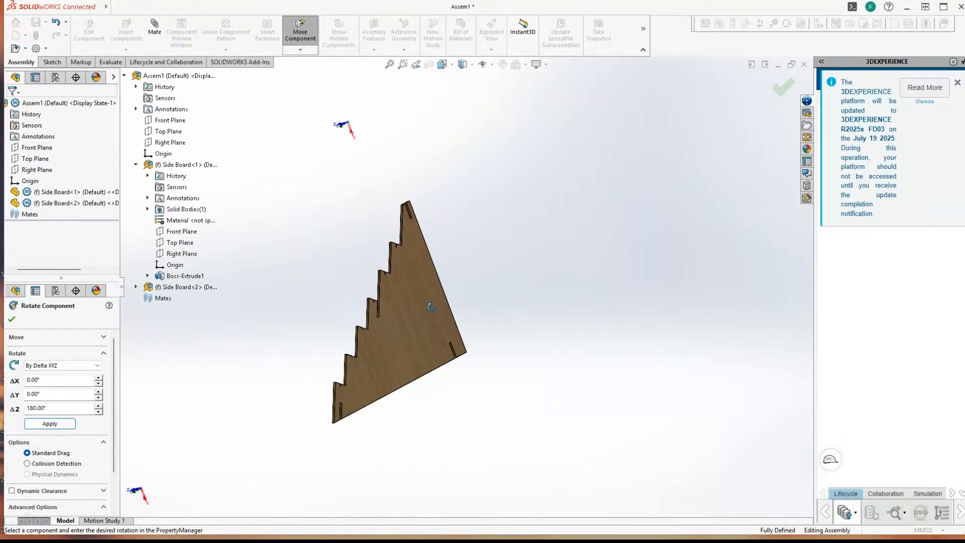
{"action": "right_click", "coordinate": [402, 327]}
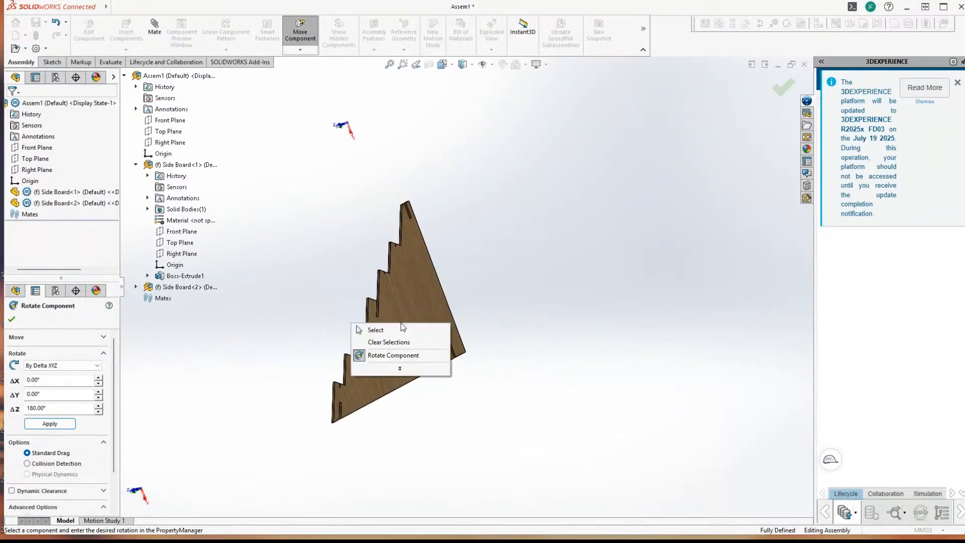
{"action": "left_click", "coordinate": [401, 369]}
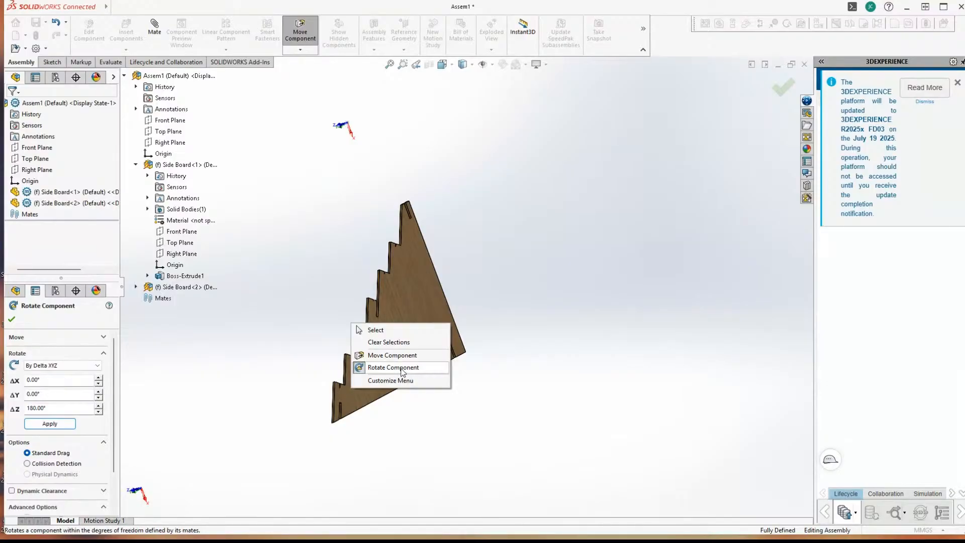
{"action": "left_click", "coordinate": [401, 367]}
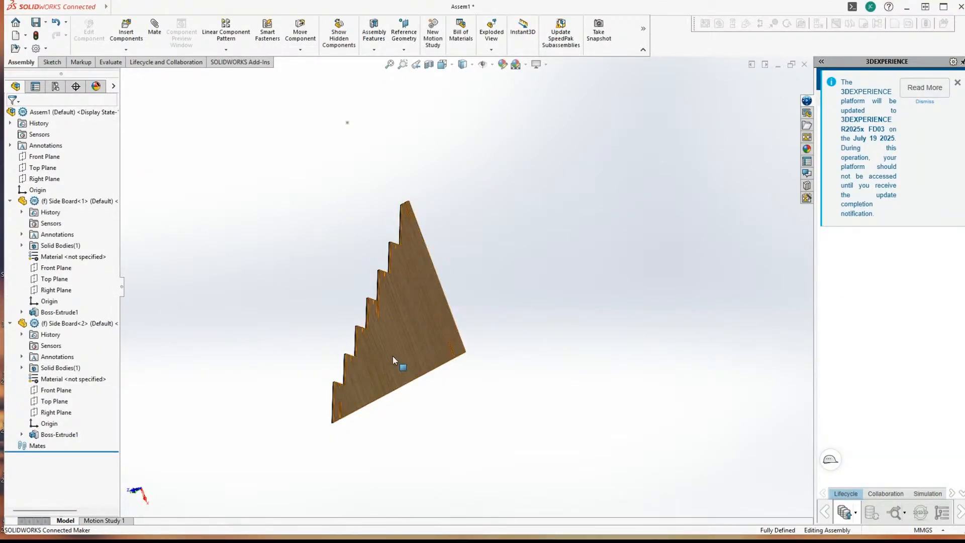
Step: Remove the second Side Board from the assembly
{"action": "left_click", "coordinate": [393, 355]}
{"action": "middle_click_drag", "start_coordinate": [306, 335], "coordinate": [272, 194]}
{"action": "left_click", "coordinate": [298, 195]}
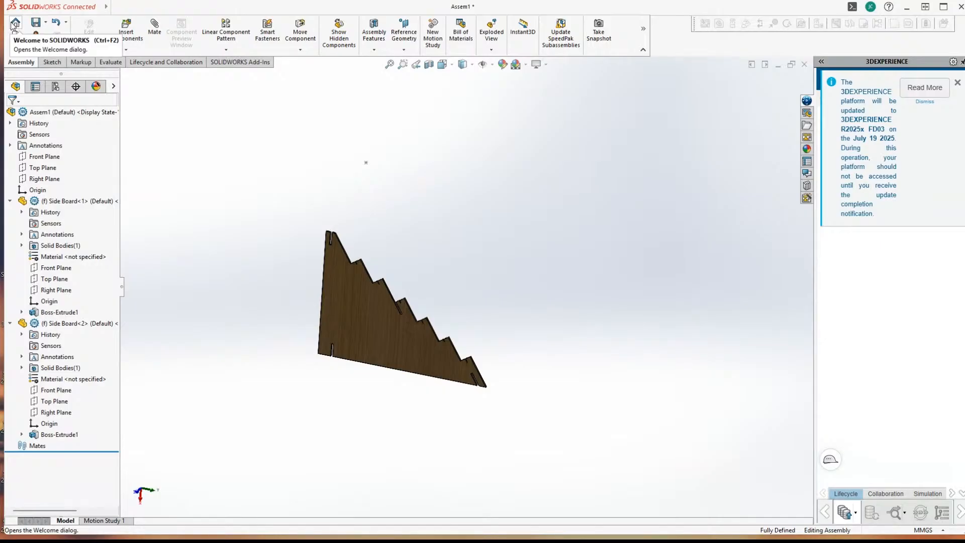
{"action": "key", "text": "ctrl+z"}
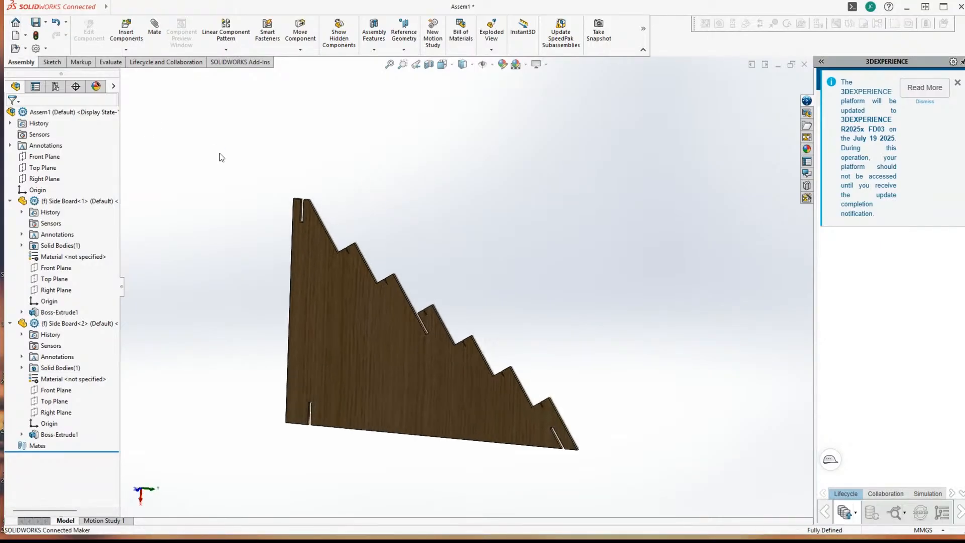
{"action": "left_click", "coordinate": [63, 201]}
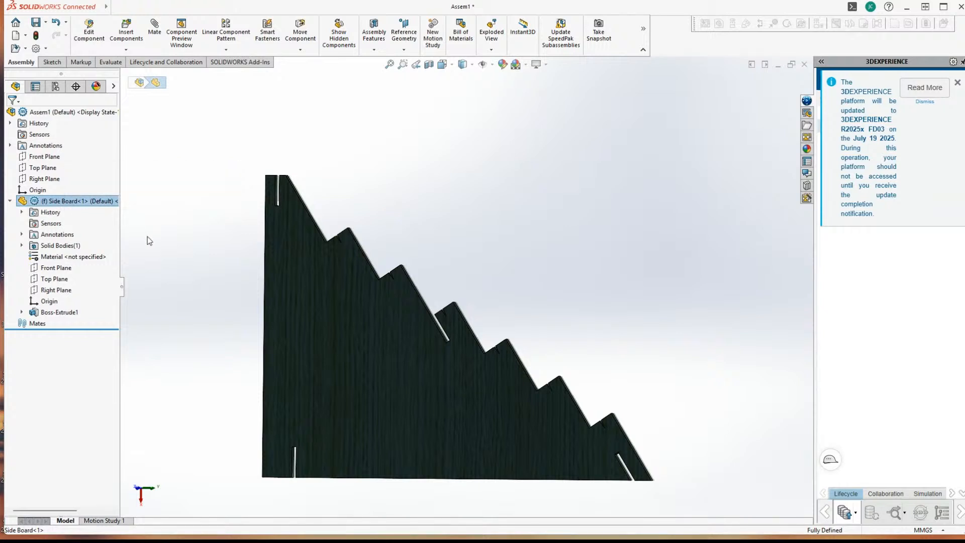
{"action": "left_click", "coordinate": [147, 241]}
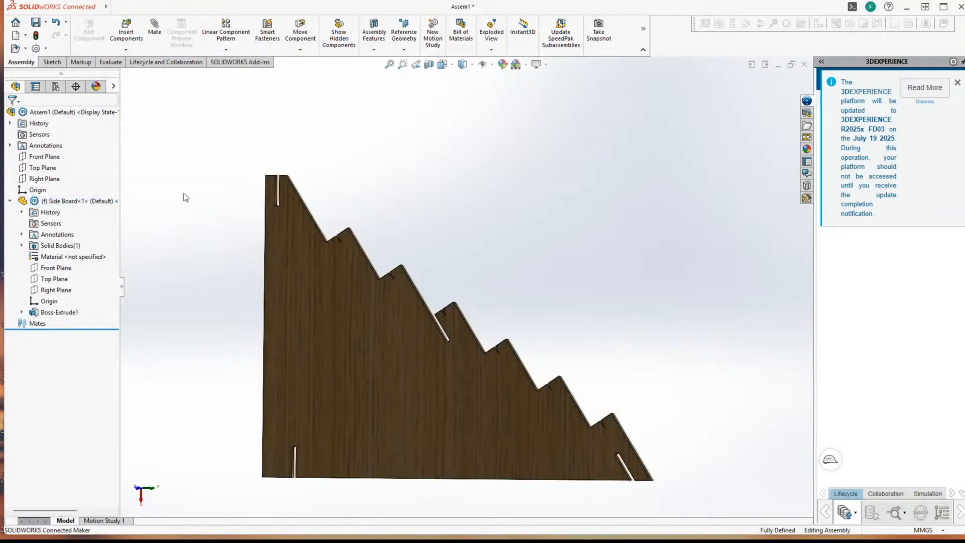
Step: Try to rotate the side board By Delta XYZ with a Z delta of 180°
{"action": "left_click", "coordinate": [300, 49]}
{"action": "left_click", "coordinate": [314, 75]}
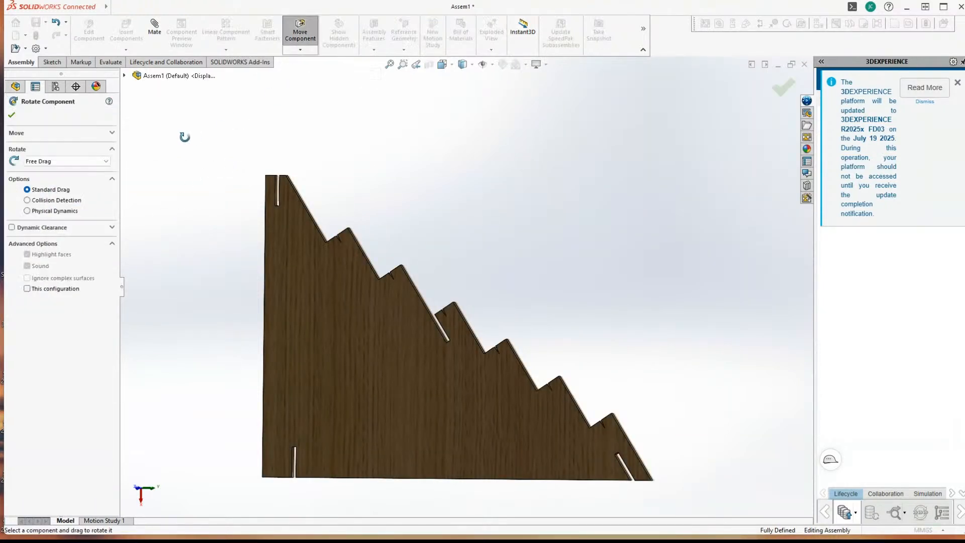
{"action": "left_click", "coordinate": [89, 162]}
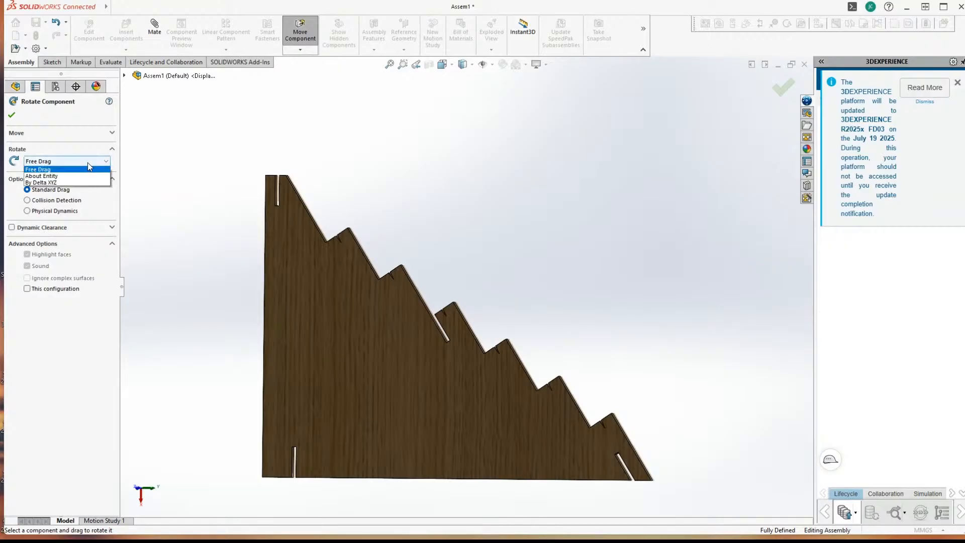
{"action": "left_click", "coordinate": [40, 182]}
{"action": "double_click", "coordinate": [43, 205]}
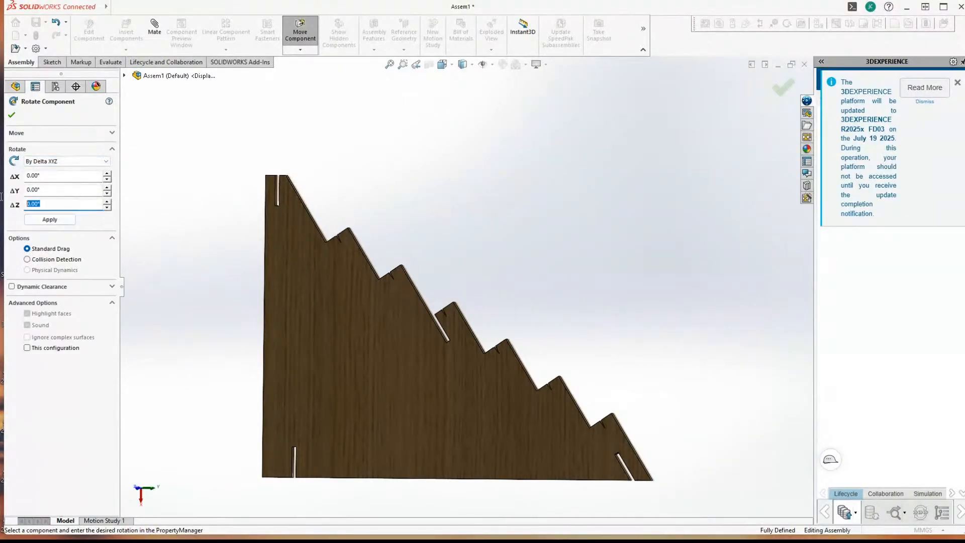
{"action": "type", "text": "180."}
{"action": "left_click", "coordinate": [50, 220]}
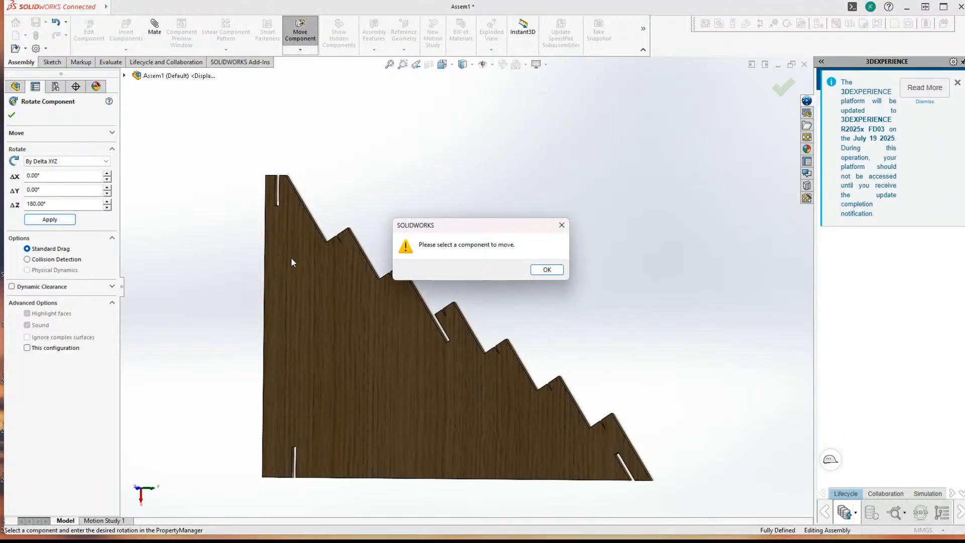
{"action": "left_click", "coordinate": [544, 266]}
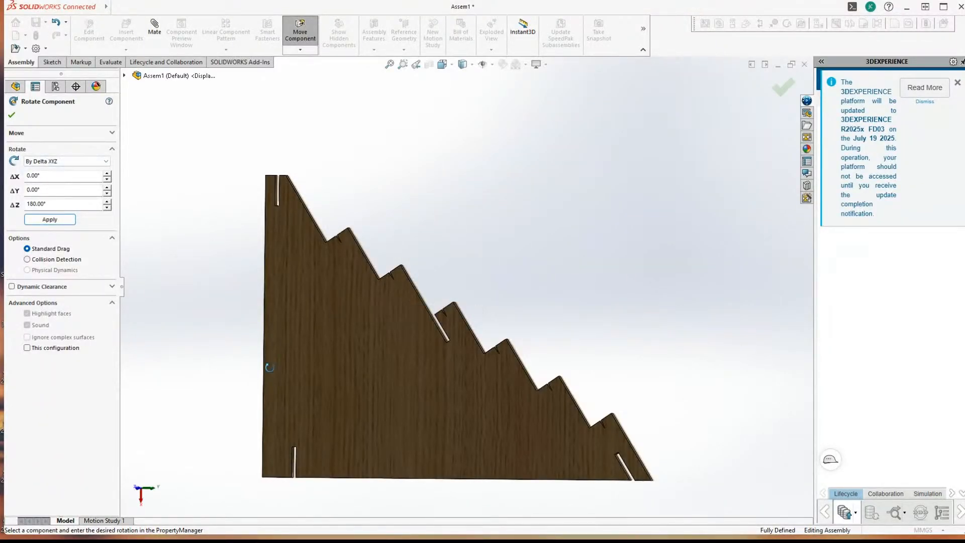
{"action": "middle_click_drag", "start_coordinate": [223, 352], "coordinate": [107, 153]}
{"action": "scroll", "coordinate": [360, 381], "scroll_direction": "up", "scroll_amount": 4}
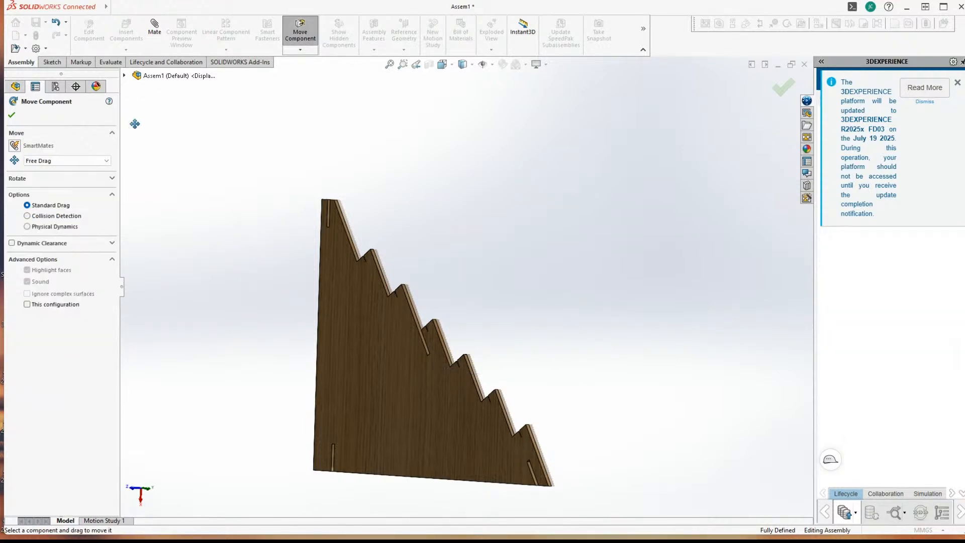
{"action": "left_click", "coordinate": [300, 49]}
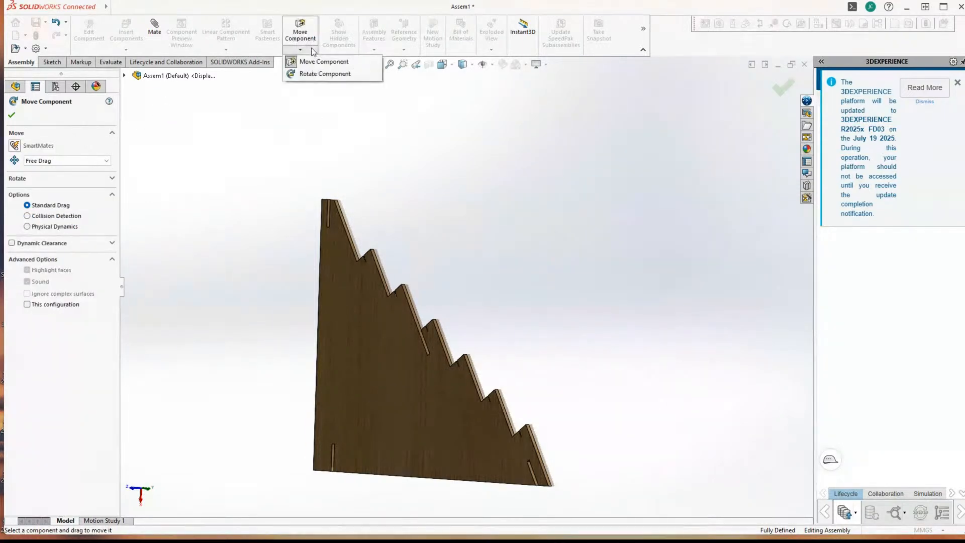
{"action": "left_click", "coordinate": [258, 93]}
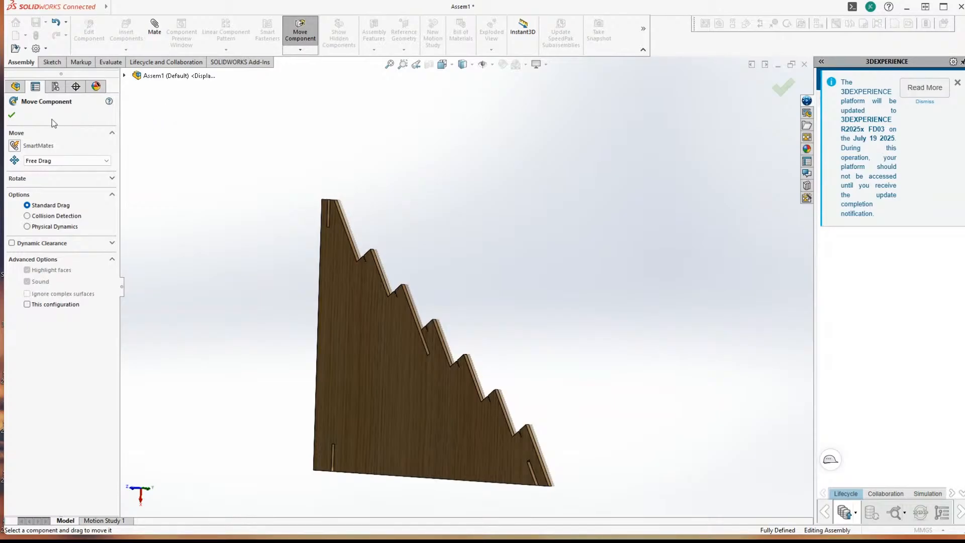
{"action": "key", "text": "Escape"}
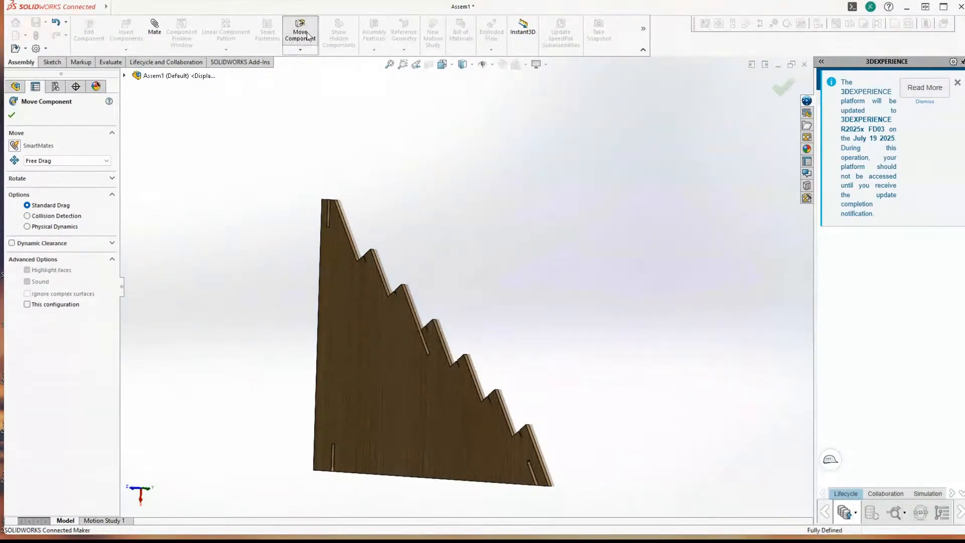
Step: Insert another Side Board with the Float option and place it beside the fixed one
{"action": "left_click", "coordinate": [127, 49]}
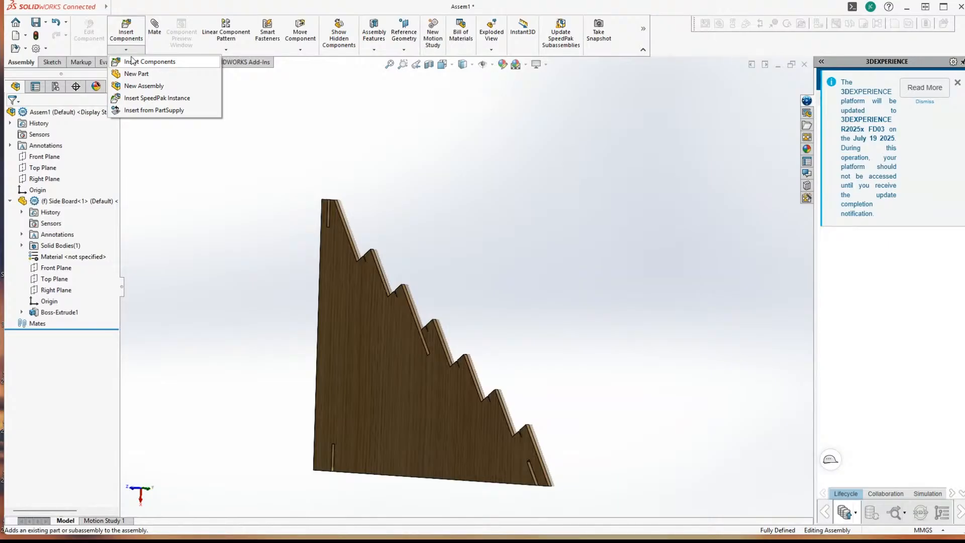
{"action": "left_click", "coordinate": [133, 61]}
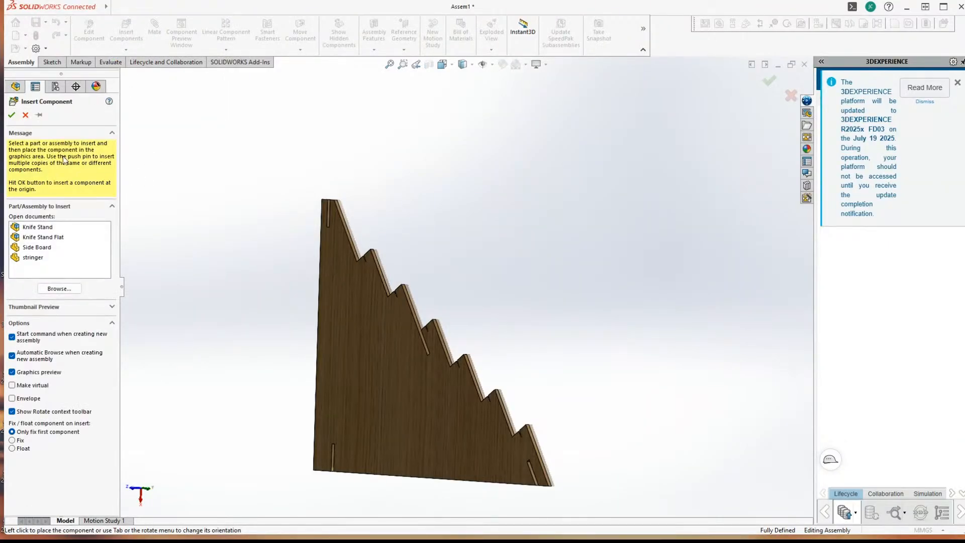
{"action": "left_click", "coordinate": [35, 248]}
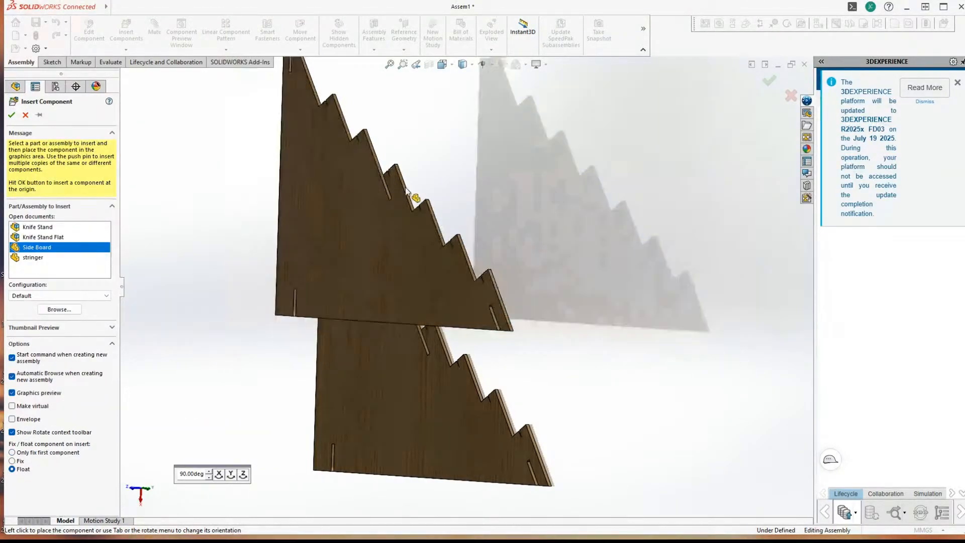
{"action": "left_click", "coordinate": [591, 231]}
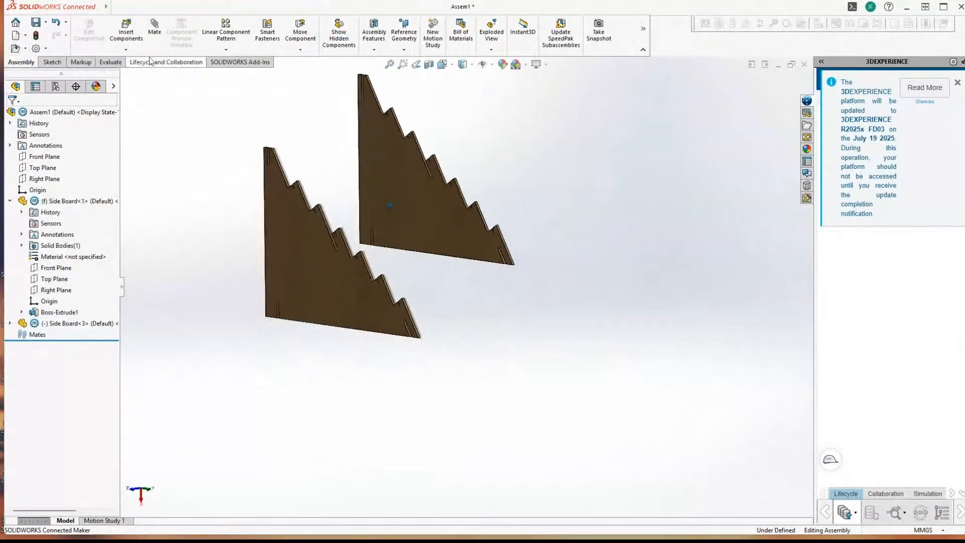
Step: Rotate the newly inserted Side Board By Delta XYZ with a Z delta of 180° so it faces the fixed board upside down
{"action": "left_click", "coordinate": [300, 48]}
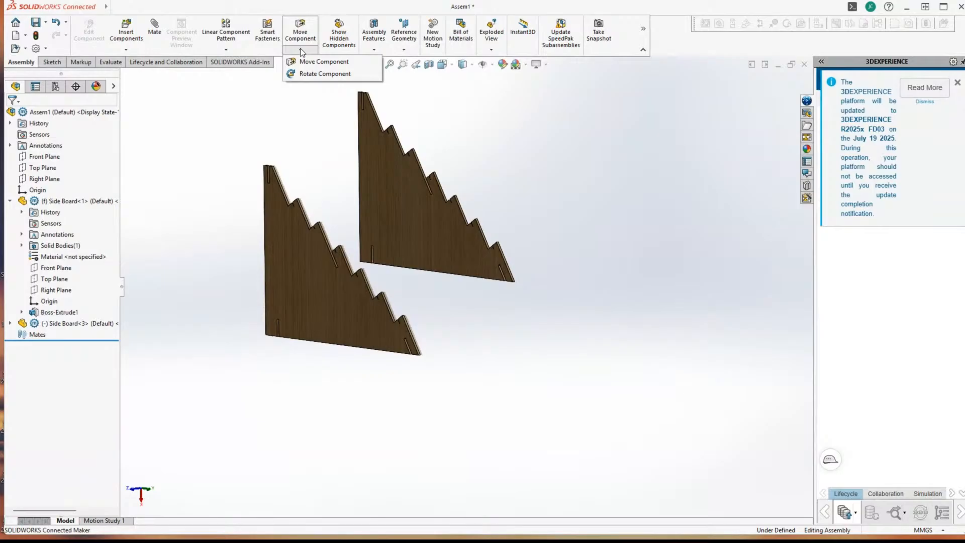
{"action": "left_click", "coordinate": [312, 75]}
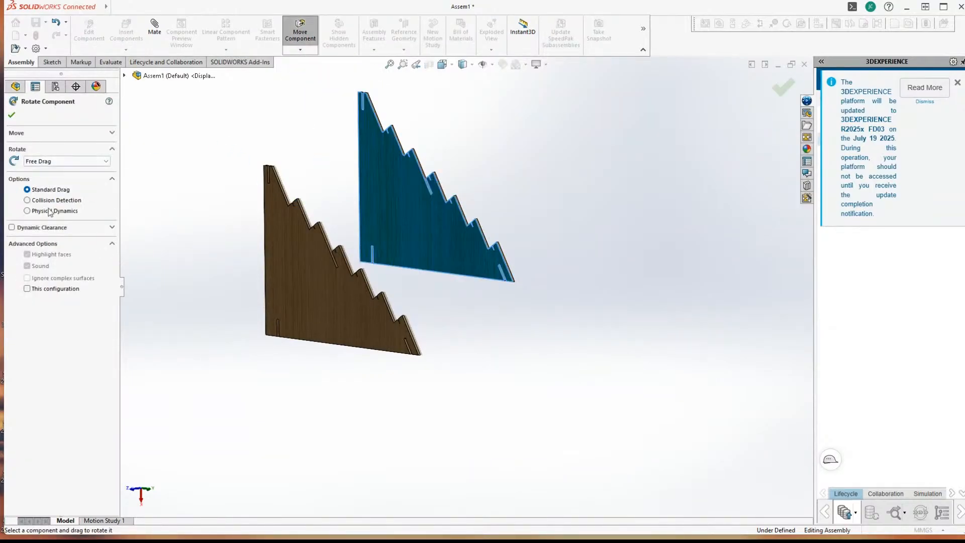
{"action": "left_click", "coordinate": [45, 160]}
{"action": "left_click", "coordinate": [40, 184]}
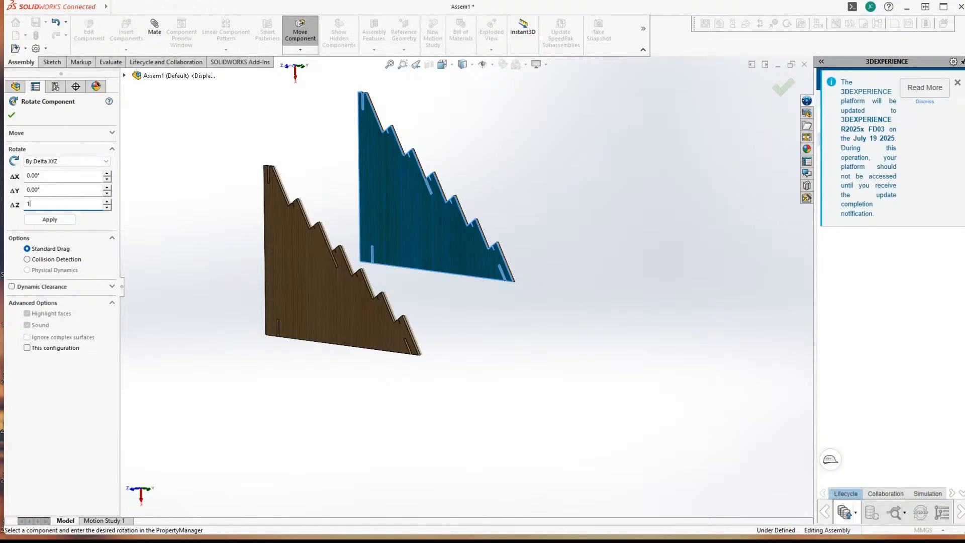
{"action": "key", "text": "Return"}
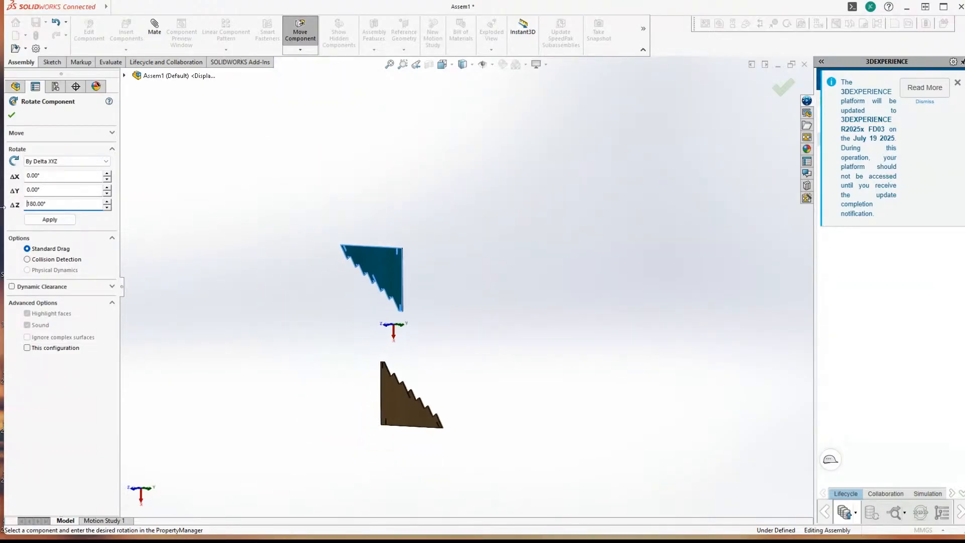
{"action": "left_click", "coordinate": [49, 219]}
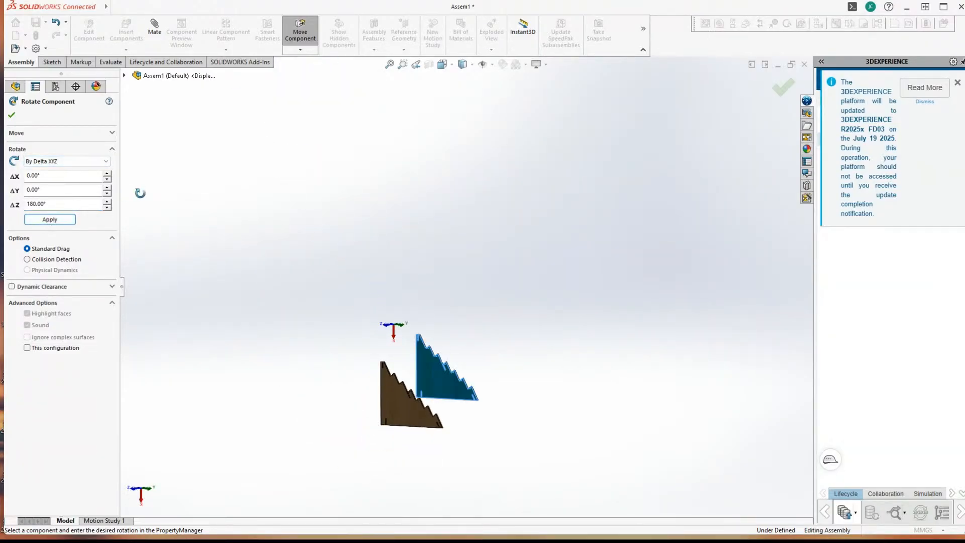
{"action": "left_click", "coordinate": [37, 221]}
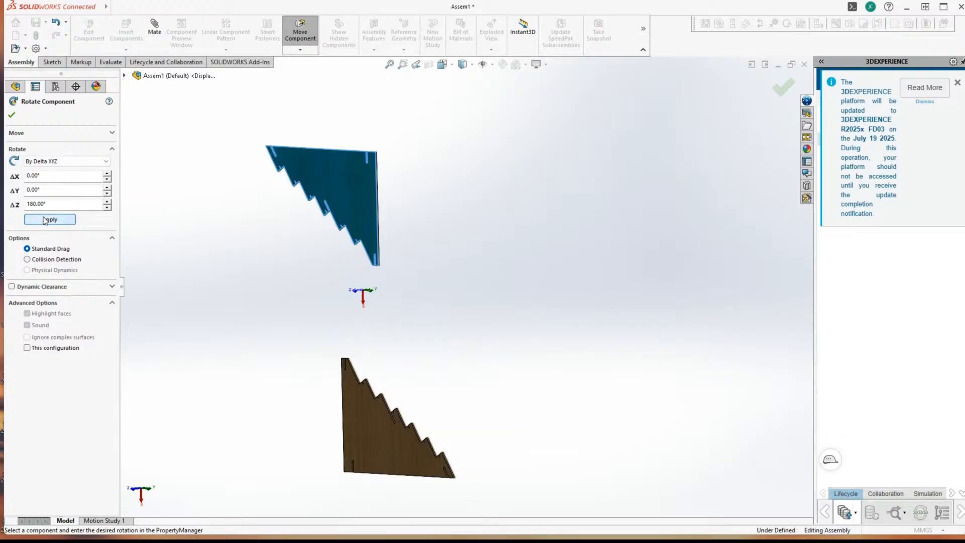
{"action": "left_click", "coordinate": [11, 117]}
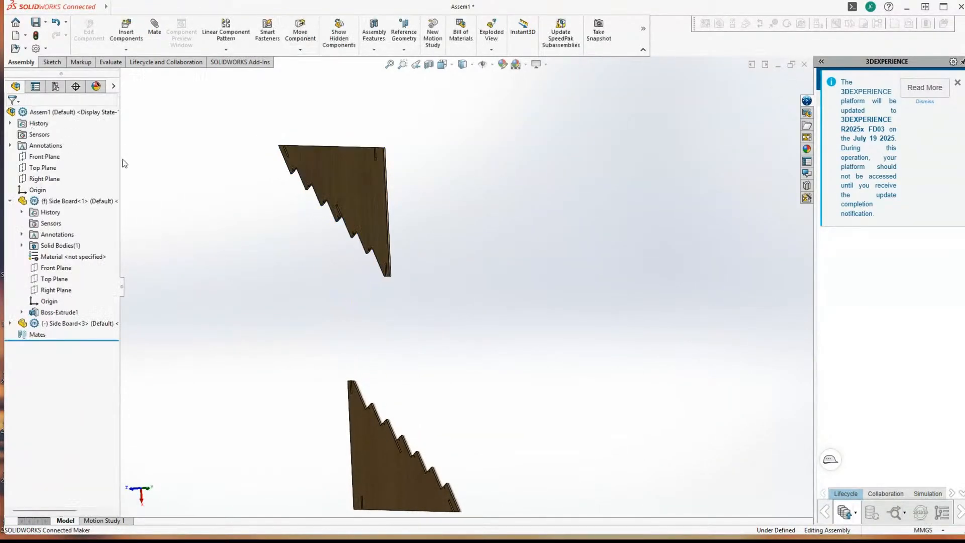
Step: Add a coincident mate between the slanted edge face at the rotated board's tip and the fixed board's uppermost slanted edge face
{"action": "middle_click_drag", "start_coordinate": [207, 252], "coordinate": [174, 94]}
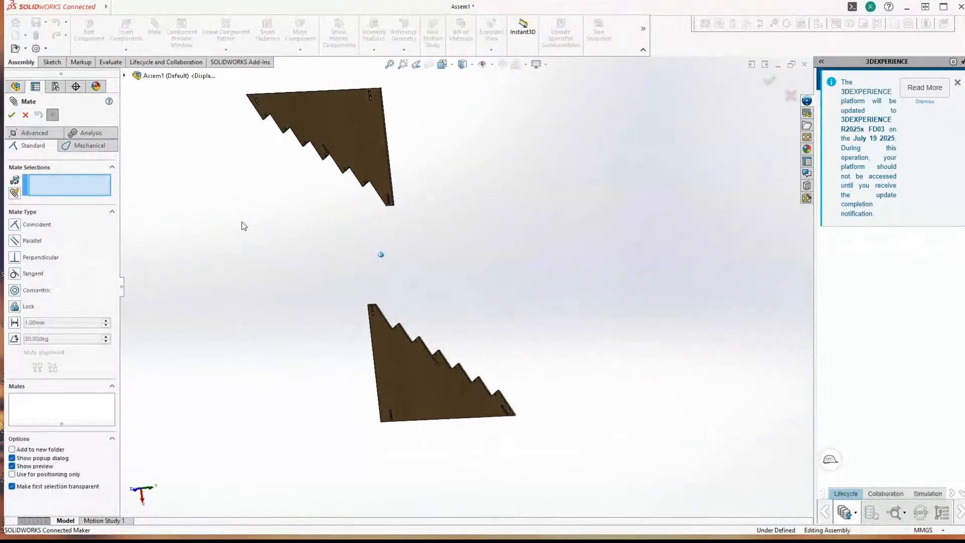
{"action": "scroll", "coordinate": [243, 222], "scroll_direction": "down", "scroll_amount": 3}
{"action": "middle_click_drag", "start_coordinate": [246, 225], "coordinate": [317, 330]}
{"action": "scroll", "coordinate": [319, 339], "scroll_direction": "down", "scroll_amount": 5}
{"action": "scroll", "coordinate": [329, 365], "scroll_direction": "down", "scroll_amount": 3}
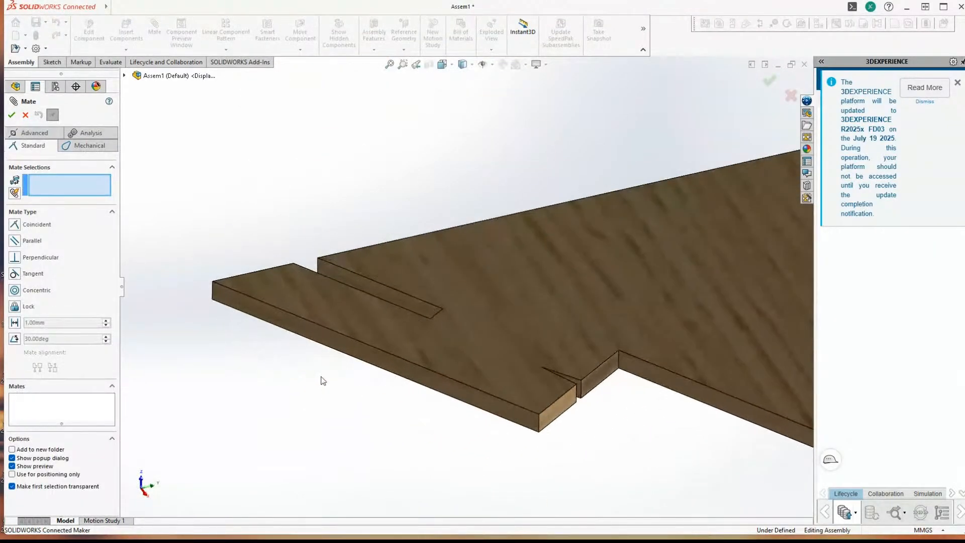
{"action": "left_click", "coordinate": [372, 360]}
{"action": "scroll", "coordinate": [182, 361], "scroll_direction": "up", "scroll_amount": 8}
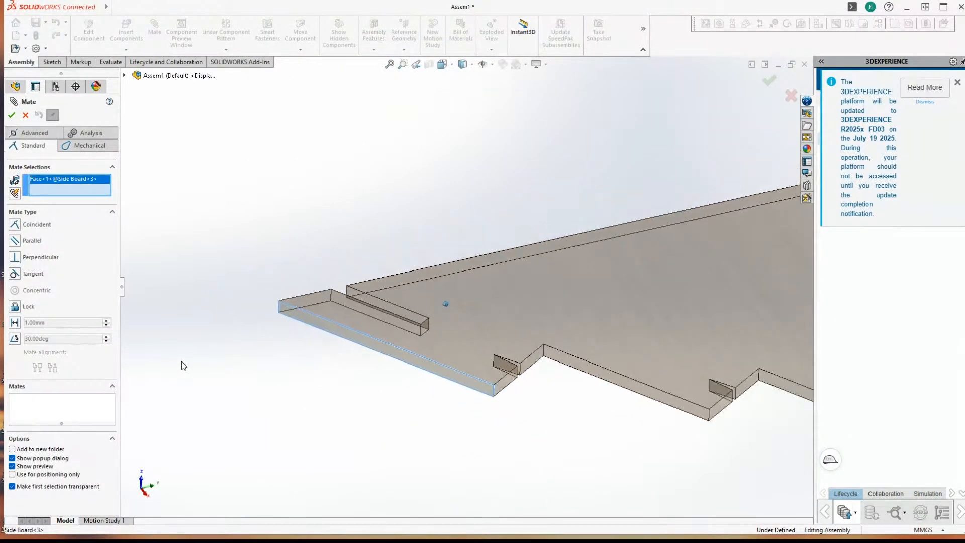
{"action": "middle_click_drag", "start_coordinate": [182, 361], "coordinate": [382, 317]}
{"action": "scroll", "coordinate": [544, 224], "scroll_direction": "down", "scroll_amount": 8}
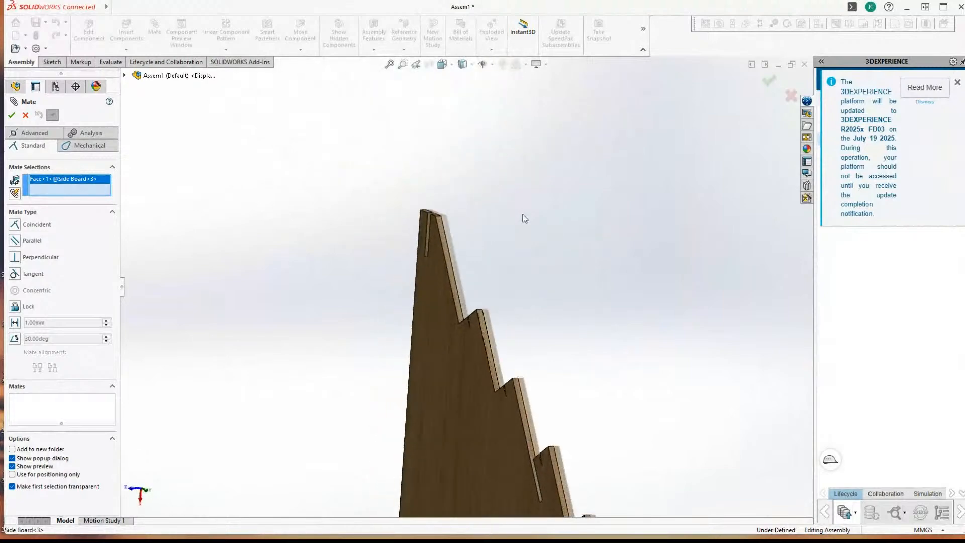
{"action": "left_click", "coordinate": [507, 231]}
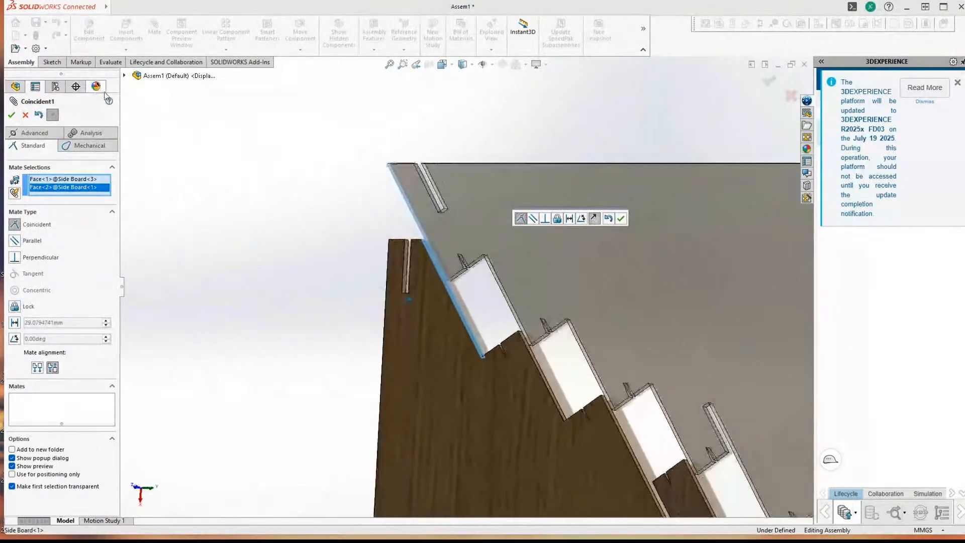
{"action": "left_click", "coordinate": [13, 115]}
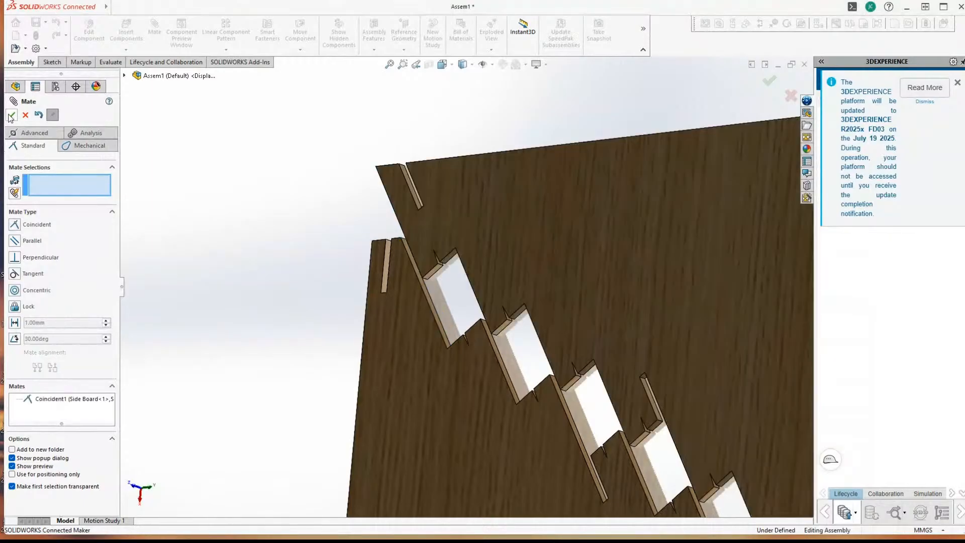
Step: Add a coincident mate between the broad faces of the two side boards to make them flush
{"action": "scroll", "coordinate": [458, 291], "scroll_direction": "down", "scroll_amount": 3}
{"action": "scroll", "coordinate": [457, 290], "scroll_direction": "down", "scroll_amount": 2}
{"action": "middle_click_drag", "start_coordinate": [498, 282], "coordinate": [510, 322]}
{"action": "left_click", "coordinate": [384, 307]}
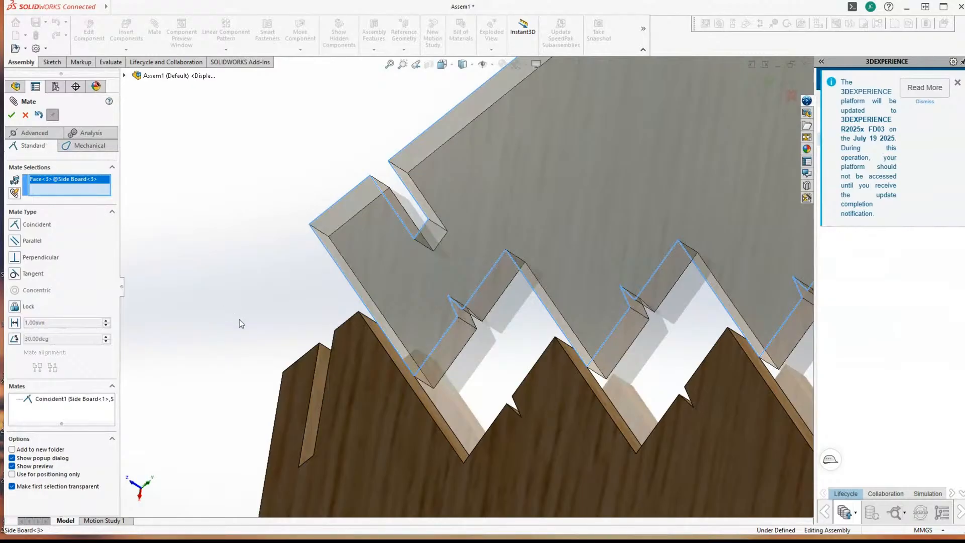
{"action": "left_click", "coordinate": [358, 370]}
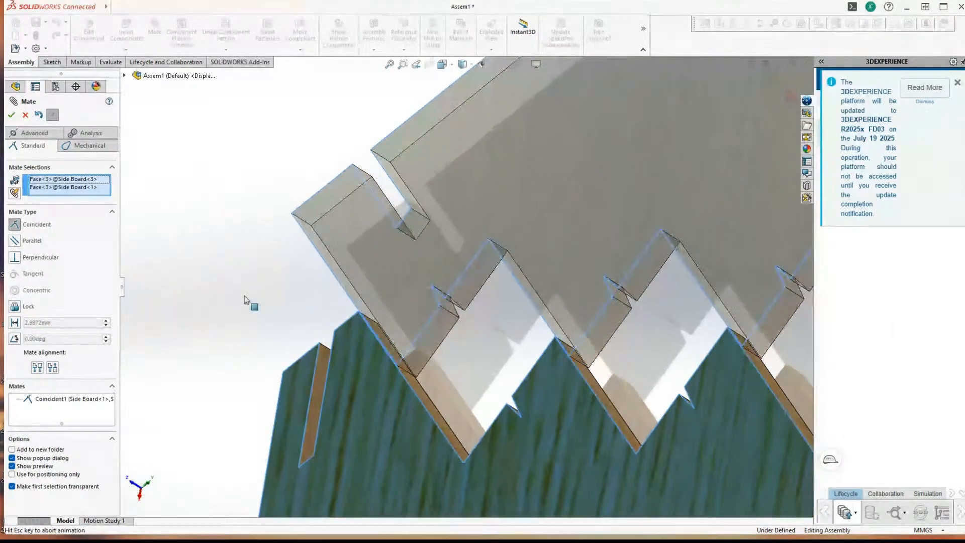
{"action": "left_click", "coordinate": [13, 117]}
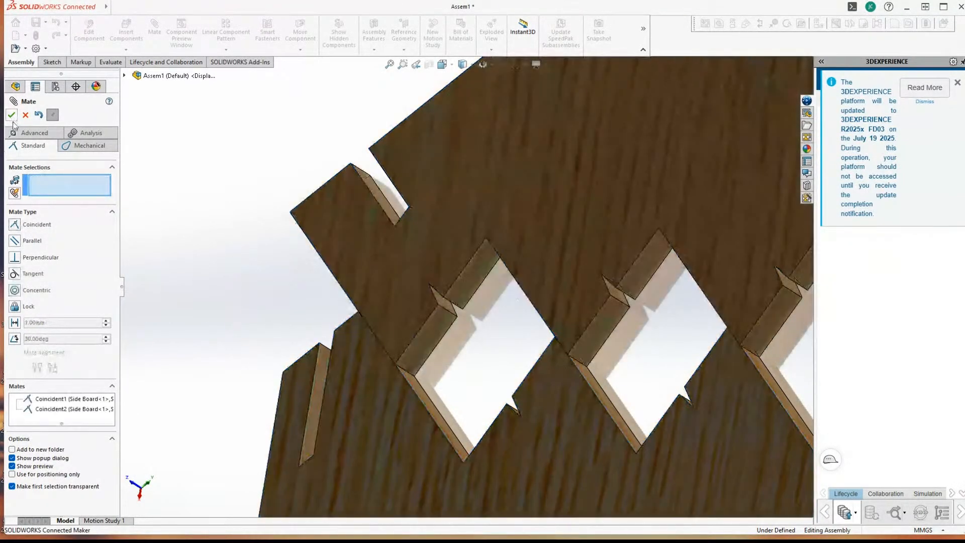
Step: Add a coincident mate between matching short step faces of both side boards to interlock their teeth, and finish mating
{"action": "scroll", "coordinate": [256, 235], "scroll_direction": "up", "scroll_amount": 2}
{"action": "middle_click_drag", "start_coordinate": [365, 274], "coordinate": [391, 258]}
{"action": "middle_click_drag", "start_coordinate": [369, 358], "coordinate": [367, 328]}
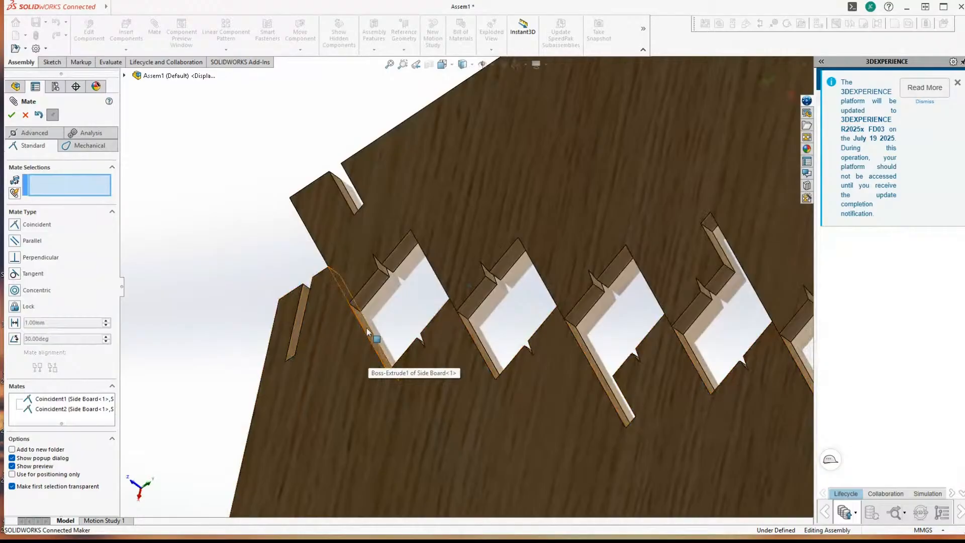
{"action": "left_click", "coordinate": [369, 291]}
{"action": "middle_click_drag", "start_coordinate": [370, 290], "coordinate": [417, 378]}
{"action": "scroll", "coordinate": [377, 394], "scroll_direction": "down", "scroll_amount": 4}
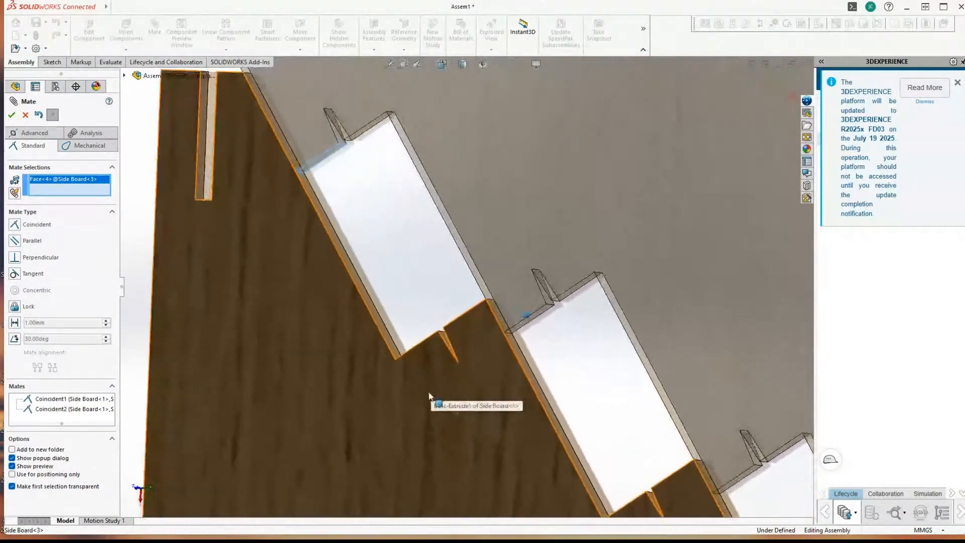
{"action": "left_click", "coordinate": [447, 358]}
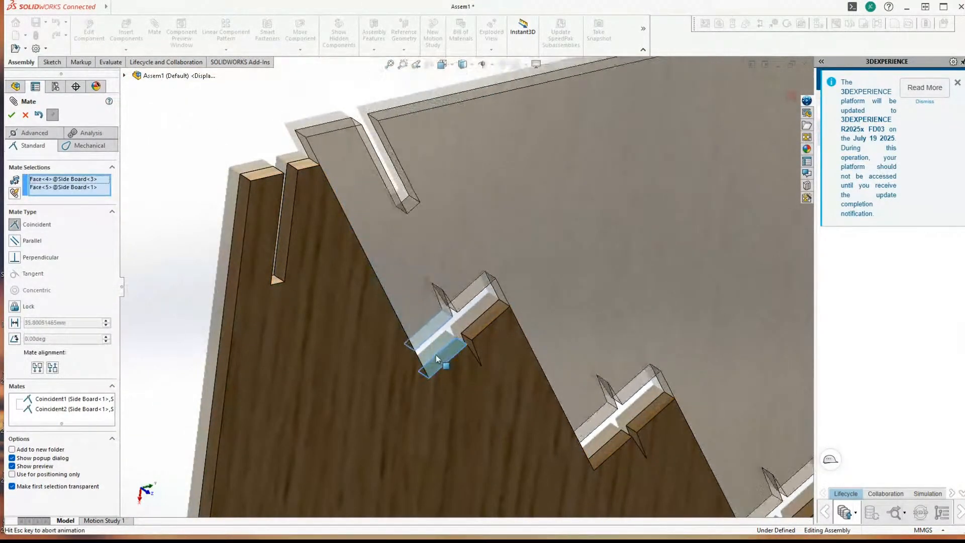
{"action": "left_click", "coordinate": [11, 115]}
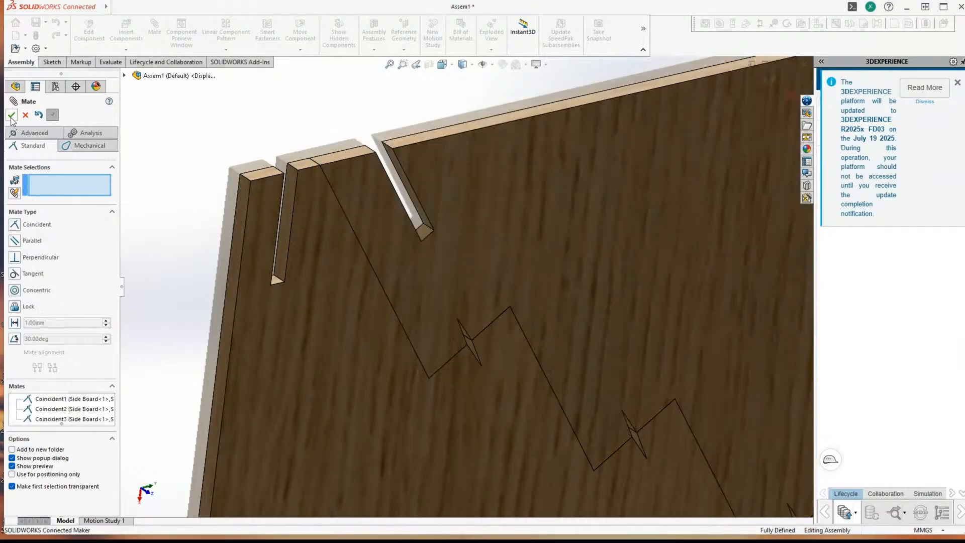
{"action": "scroll", "coordinate": [187, 318], "scroll_direction": "up", "scroll_amount": 6}
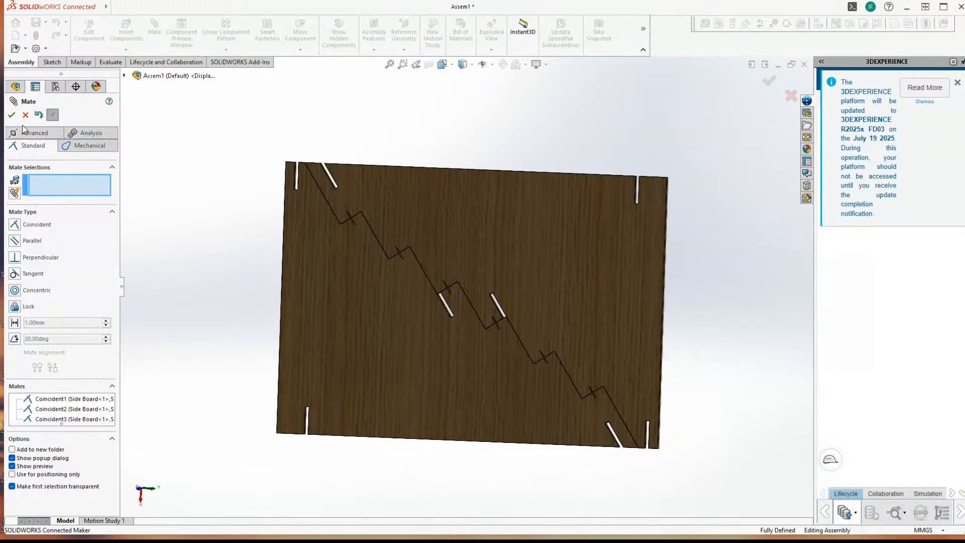
{"action": "key", "text": "Escape"}
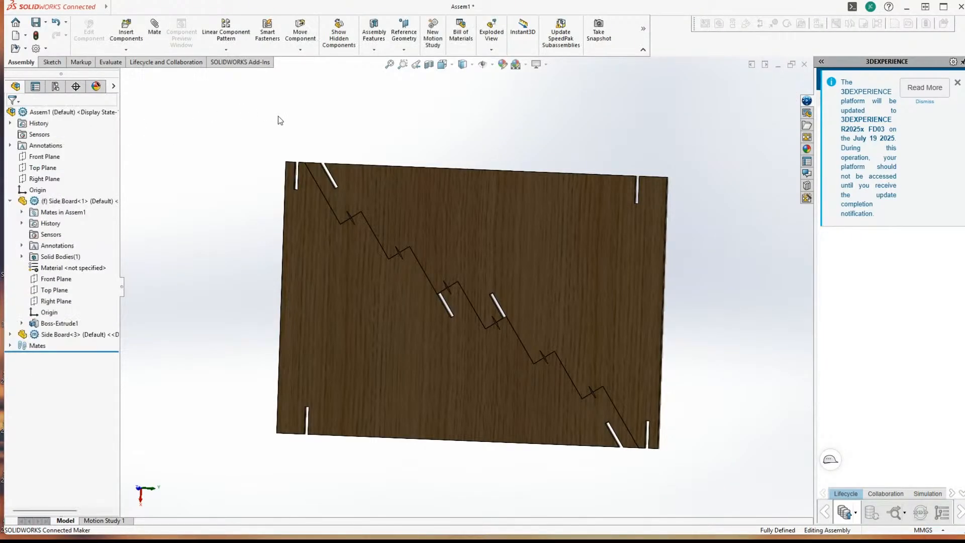
Step: Insert a stringer component into the assembly and place it above the nested side boards
{"action": "left_click", "coordinate": [125, 49]}
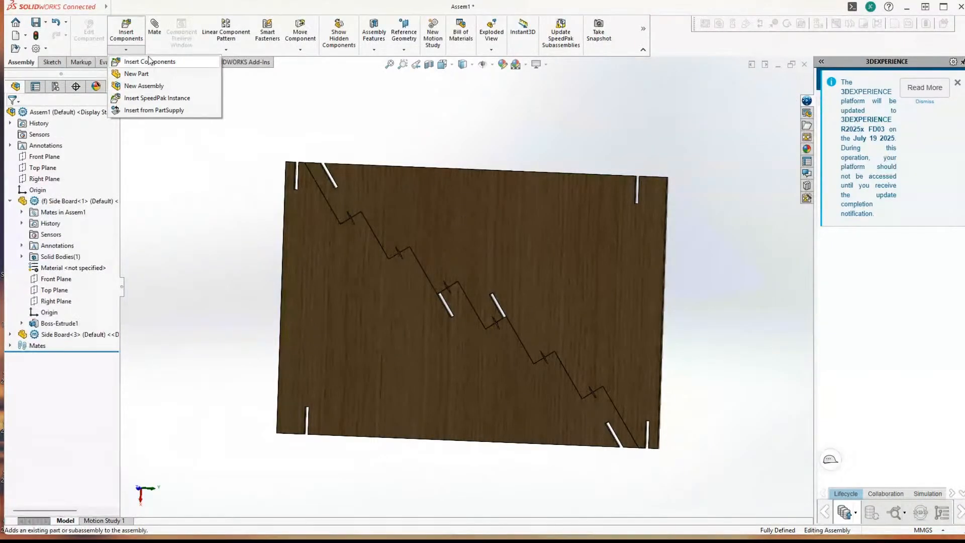
{"action": "left_click", "coordinate": [134, 63]}
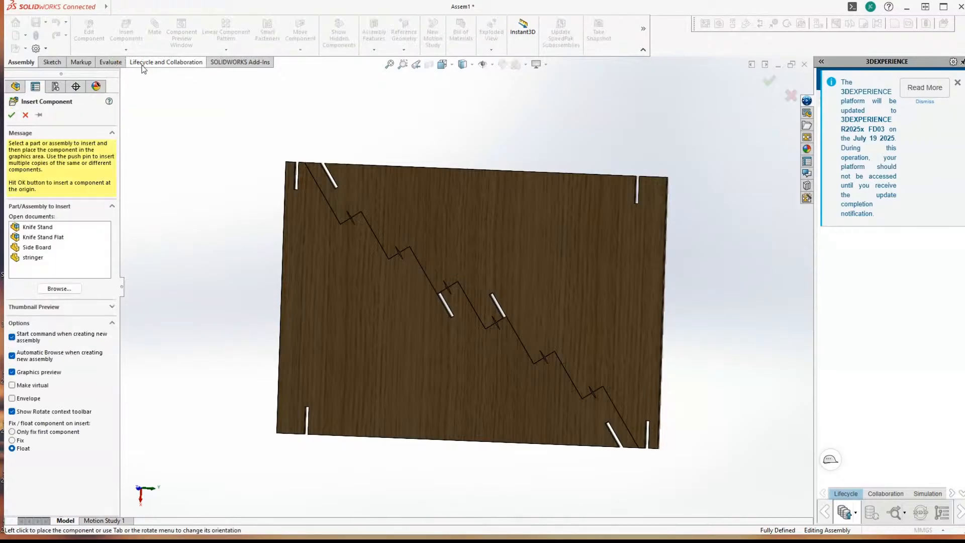
{"action": "left_click", "coordinate": [29, 257]}
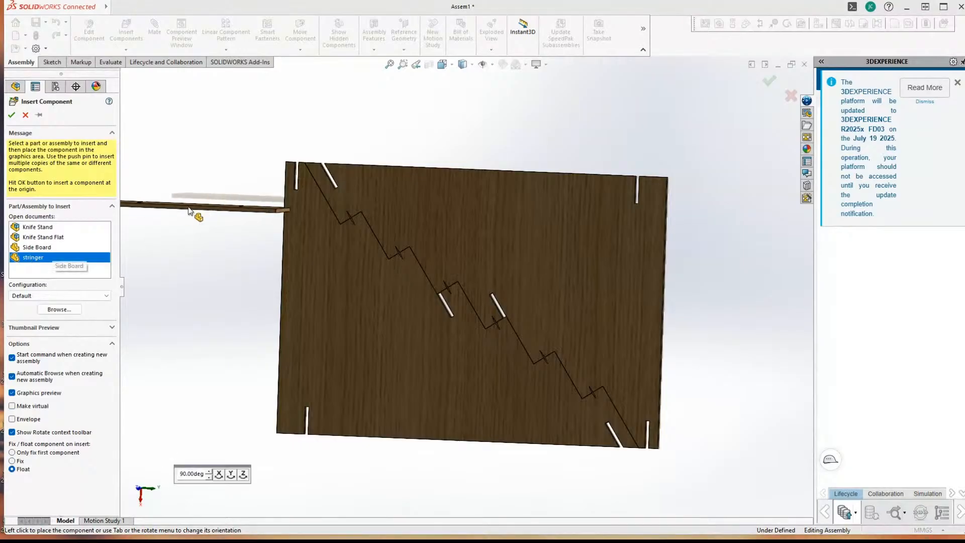
{"action": "middle_click_drag", "start_coordinate": [423, 145], "coordinate": [404, 215]}
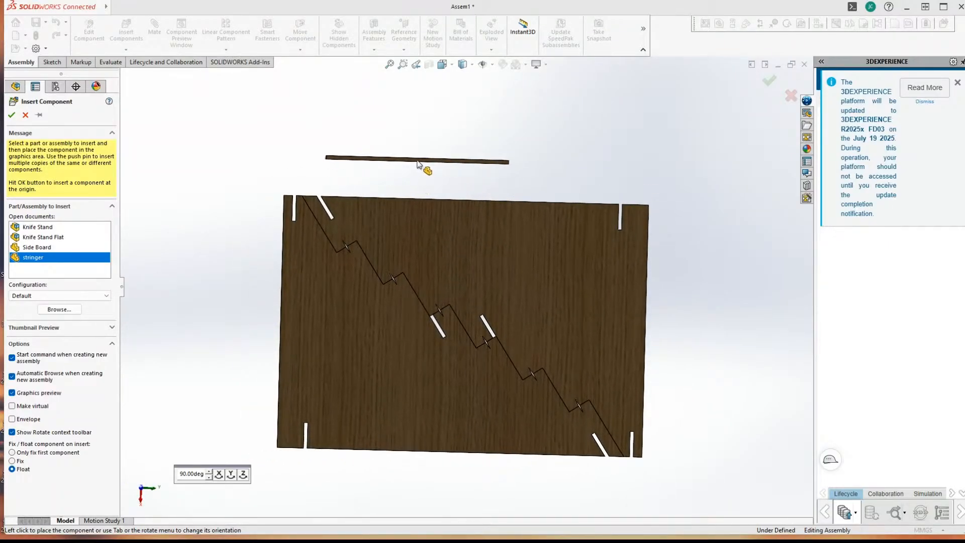
{"action": "left_click", "coordinate": [385, 169]}
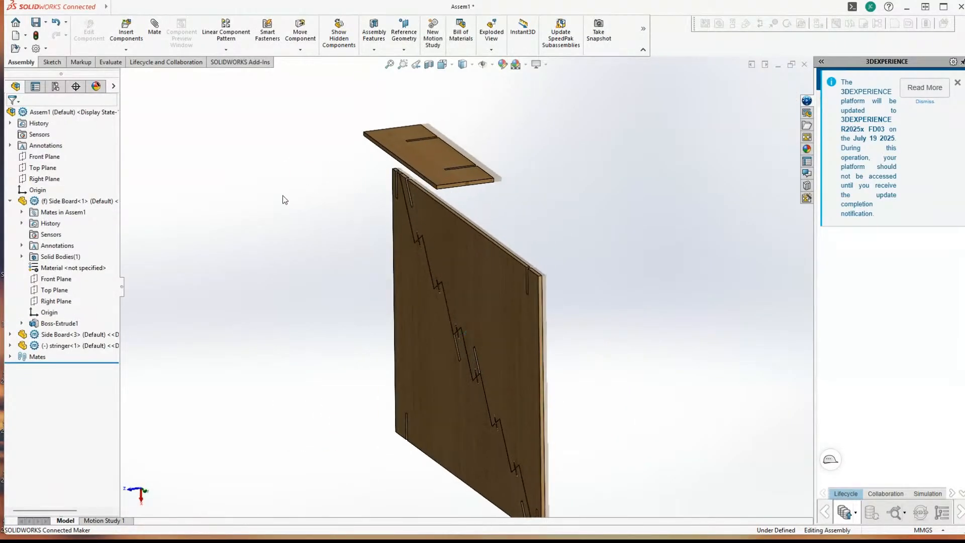
Step: Rotate the stringer By Delta XYZ with a Y delta of 90° so its broad face is parallel to the side boards
{"action": "left_click", "coordinate": [300, 50]}
{"action": "left_click", "coordinate": [306, 77]}
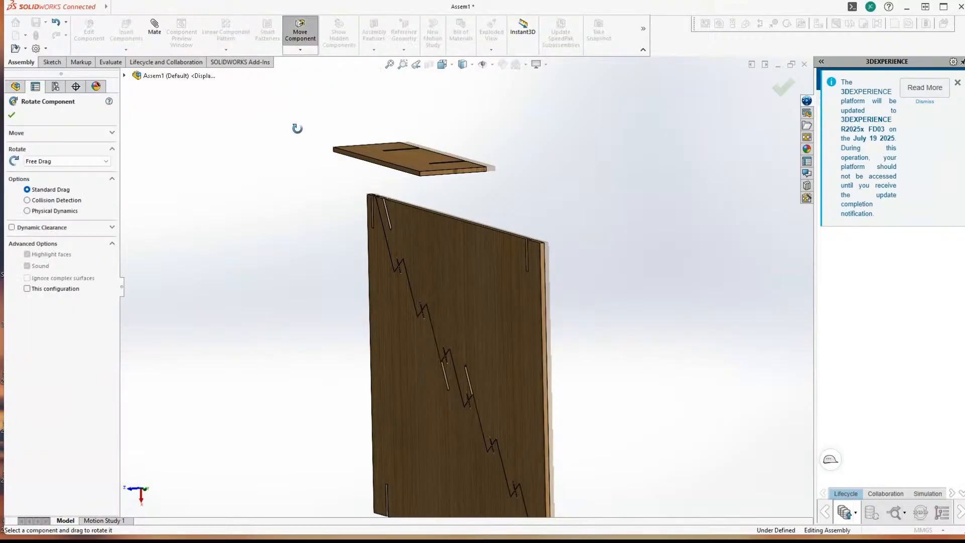
{"action": "left_click", "coordinate": [386, 155]}
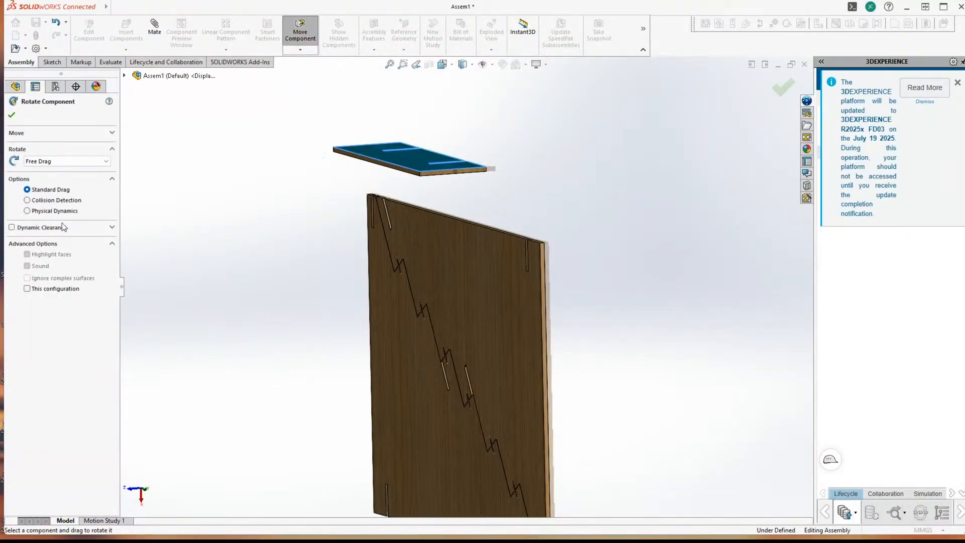
{"action": "left_click", "coordinate": [52, 161]}
{"action": "left_click", "coordinate": [38, 183]}
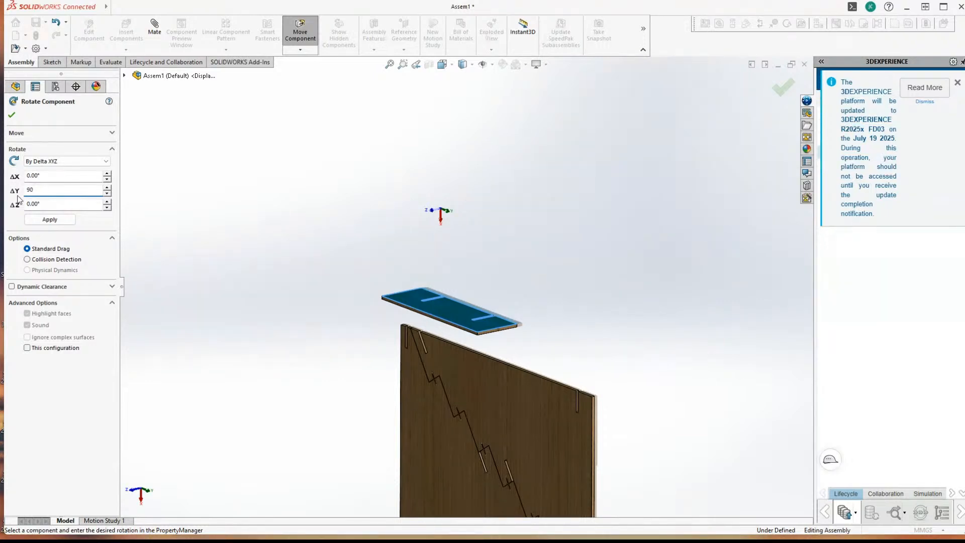
{"action": "left_click", "coordinate": [49, 219]}
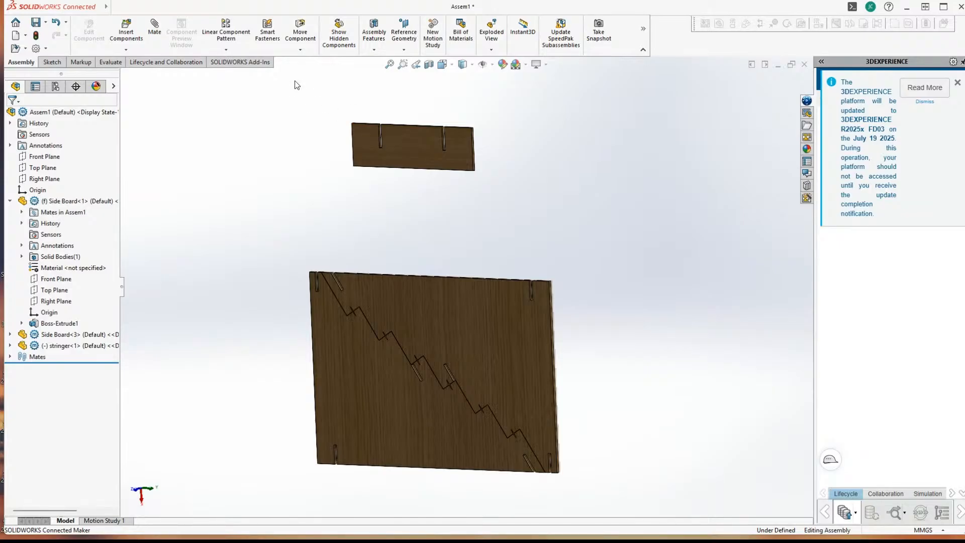
Step: Move the stringer just below the side boards' lower edge and roughly in line with their thickness
{"action": "left_click", "coordinate": [300, 33]}
{"action": "left_click_drag", "start_coordinate": [408, 140], "coordinate": [381, 476]}
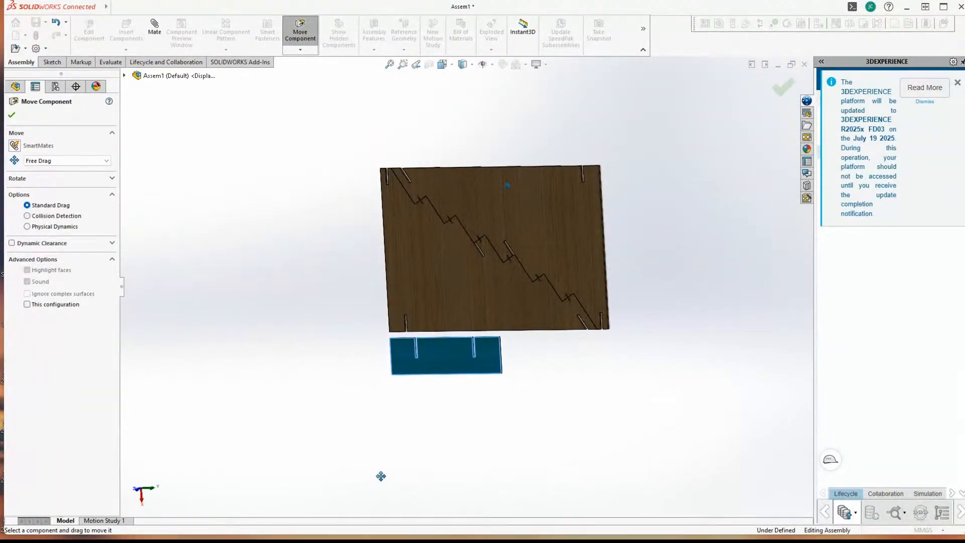
{"action": "middle_click_drag", "start_coordinate": [381, 476], "coordinate": [457, 390]}
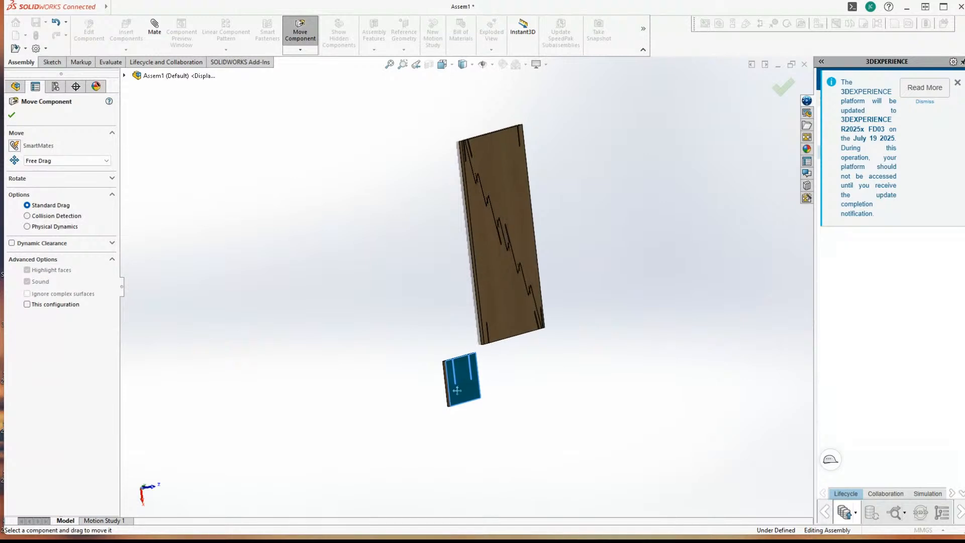
{"action": "left_click_drag", "start_coordinate": [457, 389], "coordinate": [502, 389]}
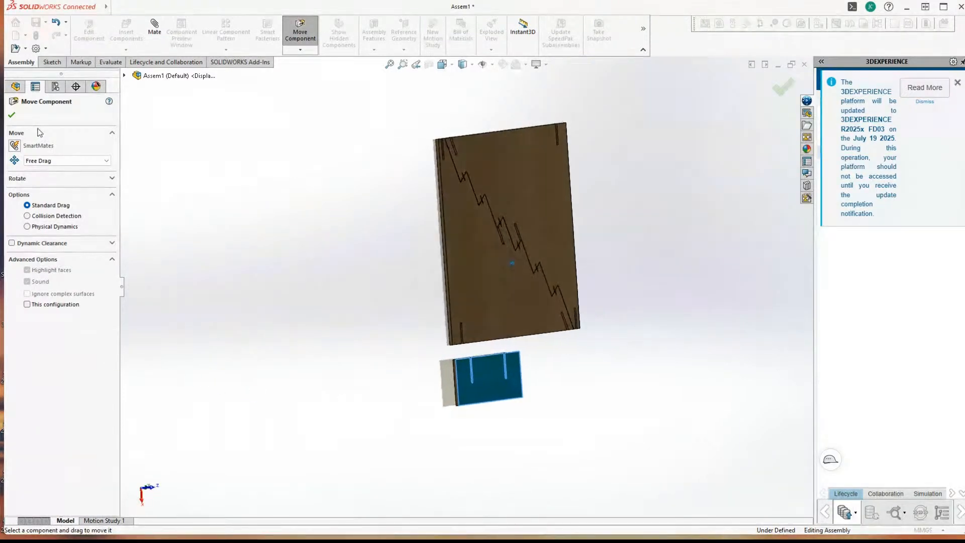
{"action": "key", "text": "Escape"}
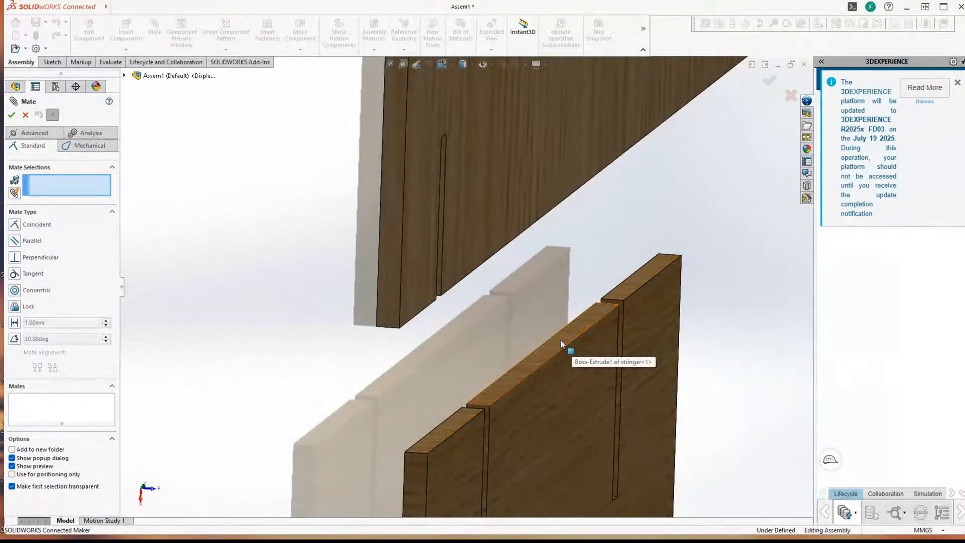
Step: Add a coincident mate between the broad faces of the stringer and the fixed side board to make them flush
{"action": "left_click", "coordinate": [565, 357]}
{"action": "left_click", "coordinate": [498, 208]}
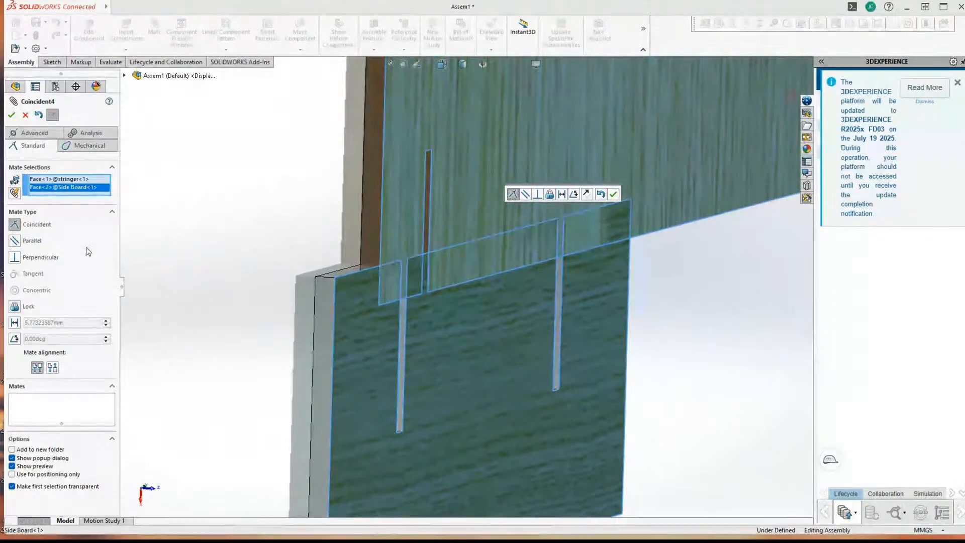
{"action": "left_click", "coordinate": [11, 114]}
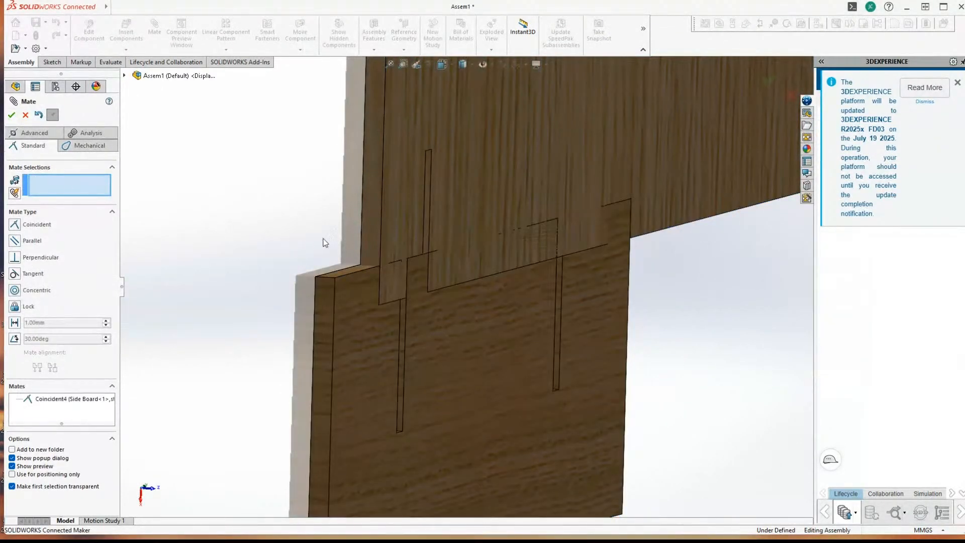
Step: Add a coincident mate between the stringer's slotted long edge face and the fixed side board's bottom edge face
{"action": "left_click", "coordinate": [345, 269]}
{"action": "middle_click_drag", "start_coordinate": [346, 269], "coordinate": [618, 502]}
{"action": "left_click", "coordinate": [610, 493]}
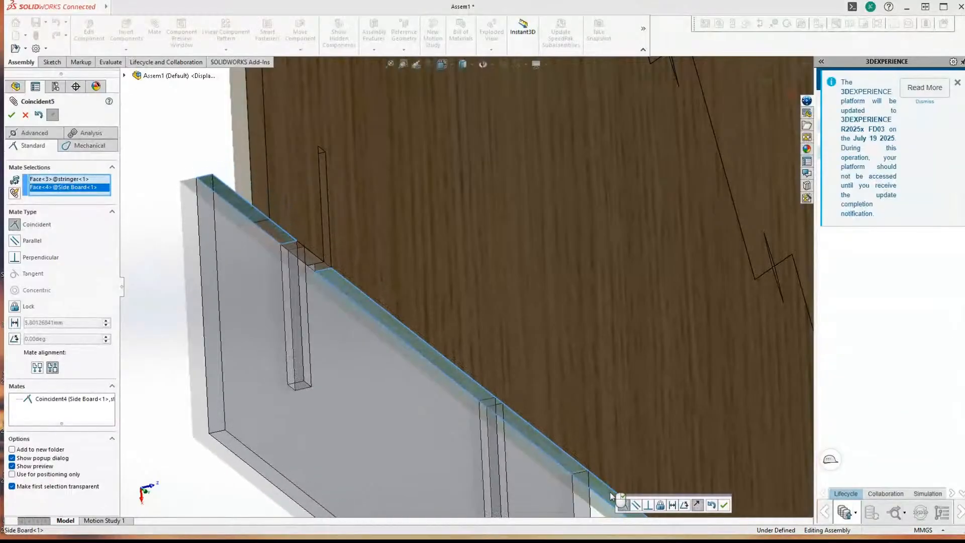
{"action": "left_click", "coordinate": [11, 114]}
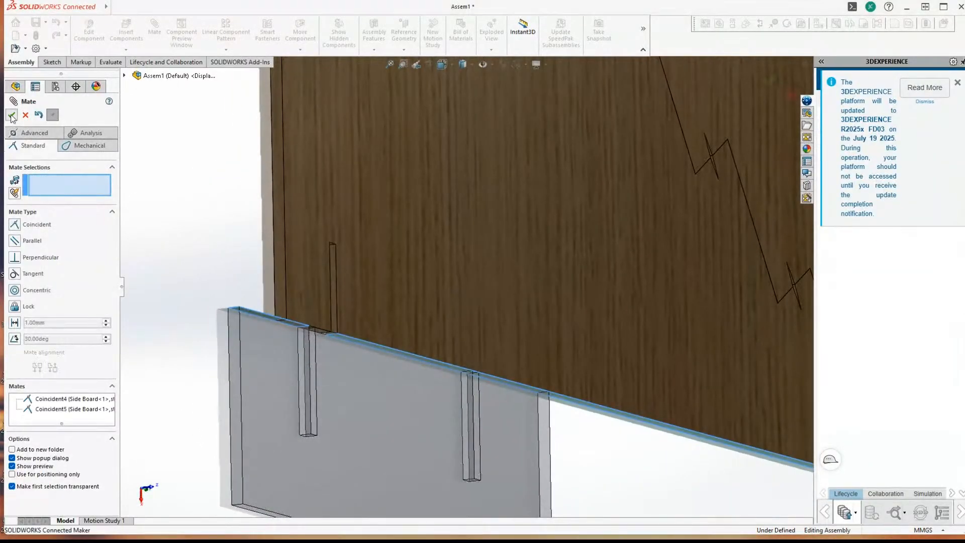
Step: Add a coincident mate between the stringer's short end face and the fixed board's adjacent vertical edge face, and finish mating
{"action": "middle_click_drag", "start_coordinate": [176, 281], "coordinate": [201, 297]}
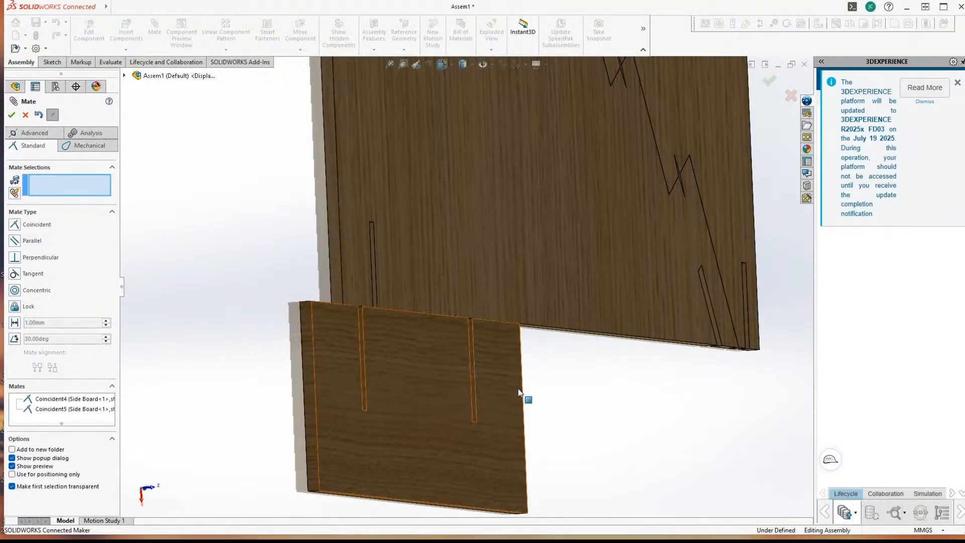
{"action": "middle_click_drag", "start_coordinate": [519, 392], "coordinate": [469, 276]}
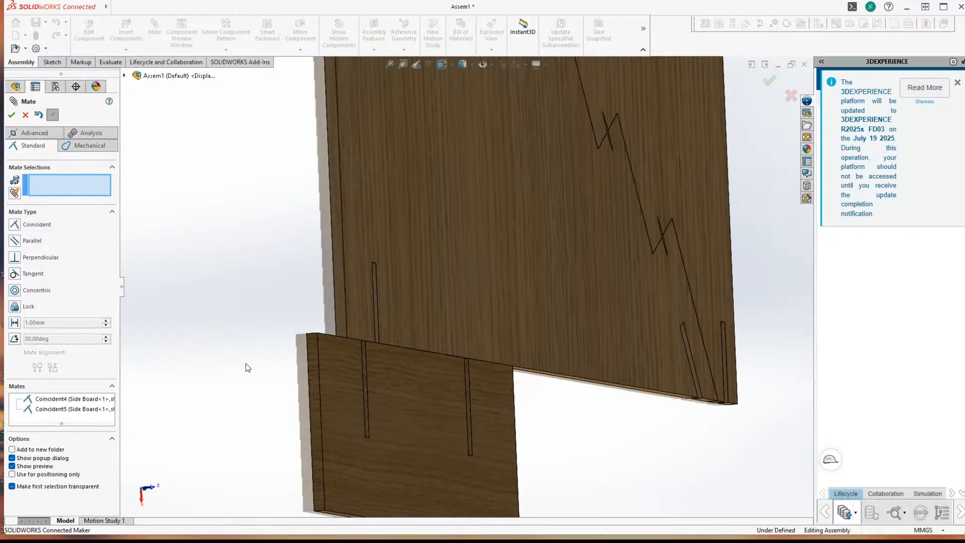
{"action": "left_click", "coordinate": [311, 353]}
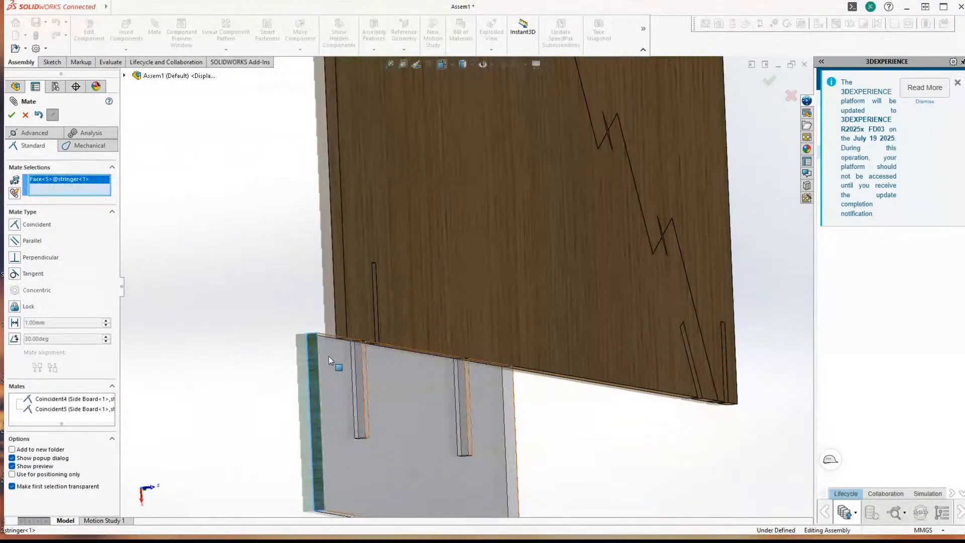
{"action": "left_click", "coordinate": [339, 320]}
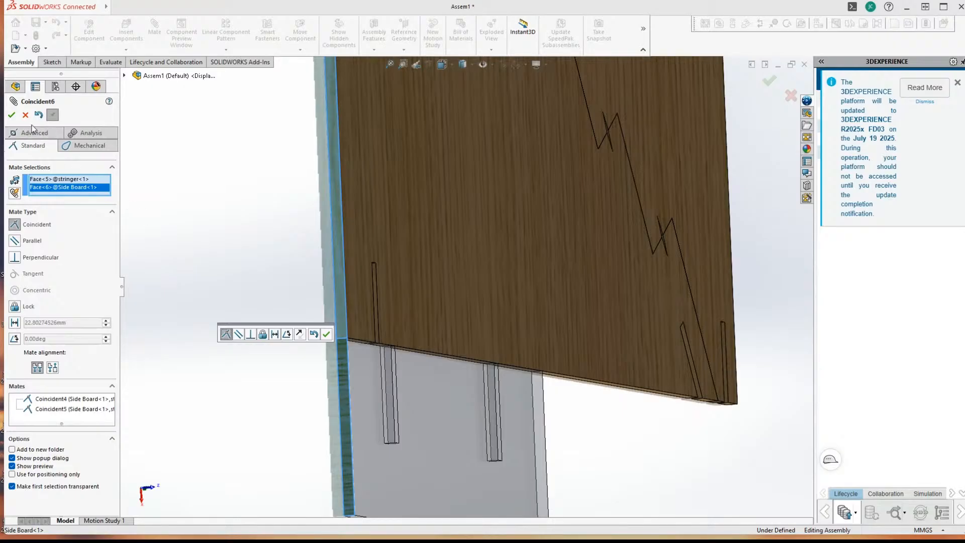
{"action": "left_click", "coordinate": [12, 116]}
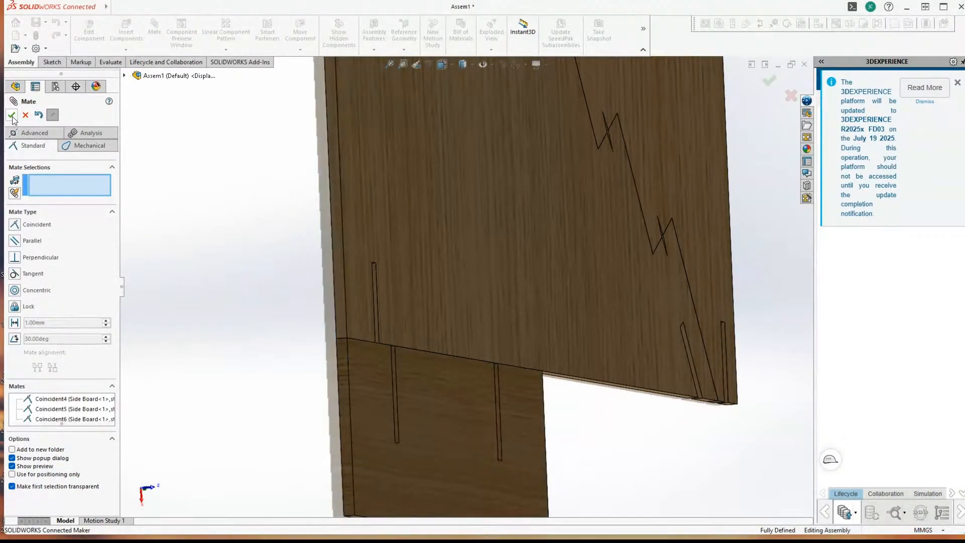
{"action": "middle_click_drag", "start_coordinate": [201, 270], "coordinate": [224, 316]}
{"action": "scroll", "coordinate": [216, 276], "scroll_direction": "up", "scroll_amount": 5}
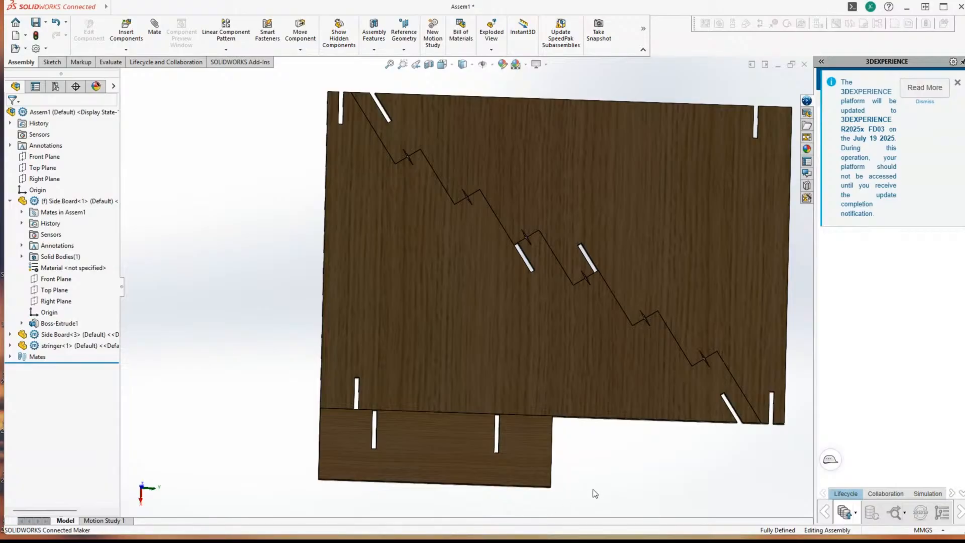
{"action": "middle_click_drag", "start_coordinate": [632, 468], "coordinate": [456, 445]}
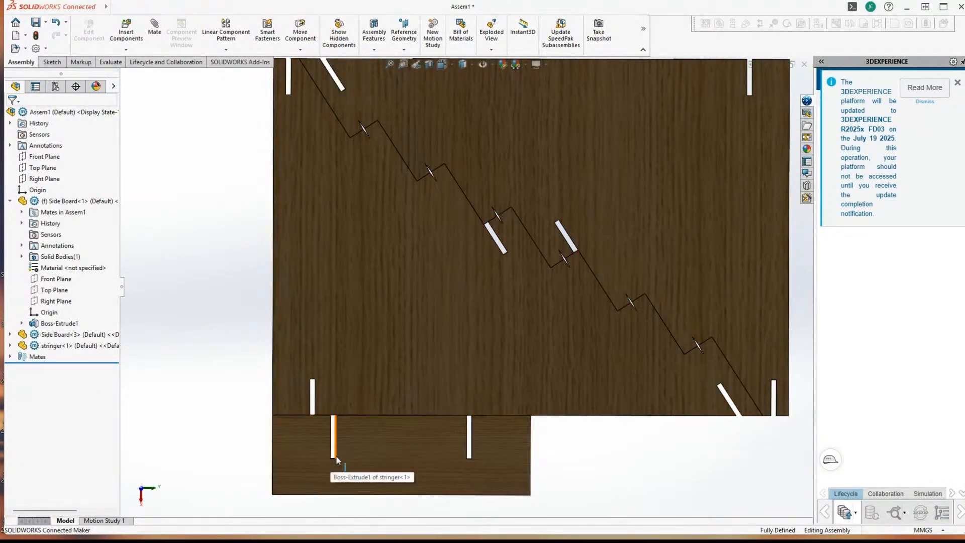
{"action": "key", "text": "f"}
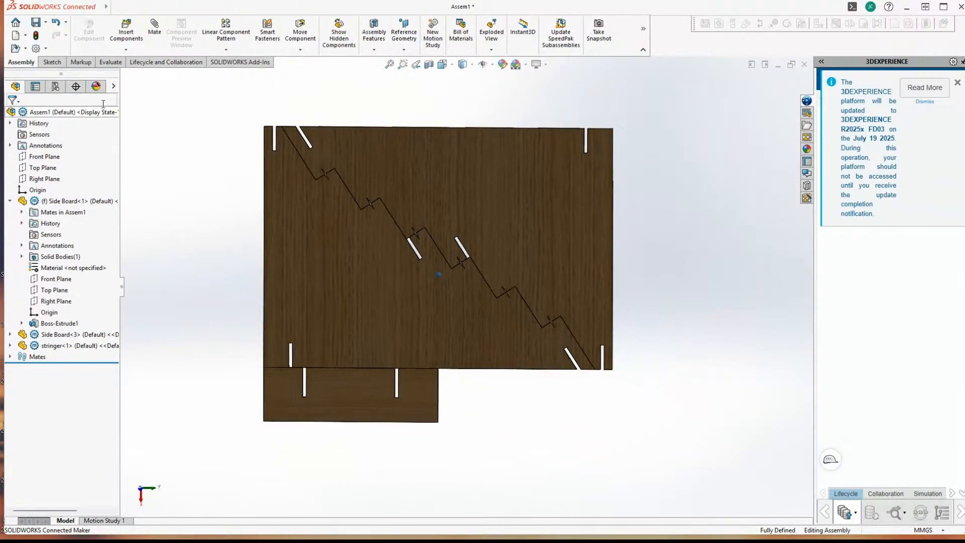
Step: Insert a second stringer and place it below the side boards, beside the first stringer
{"action": "left_click", "coordinate": [126, 34]}
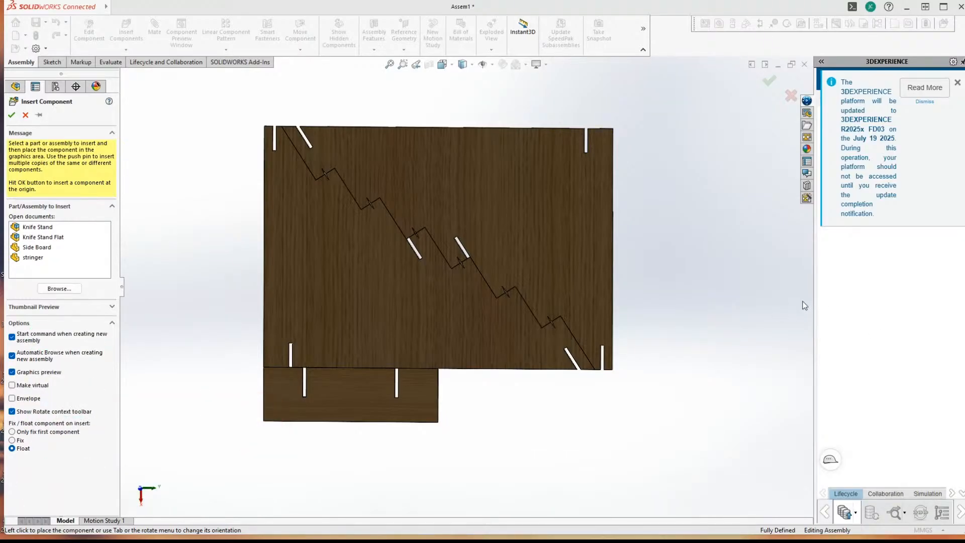
{"action": "middle_click_drag", "start_coordinate": [645, 270], "coordinate": [744, 239]}
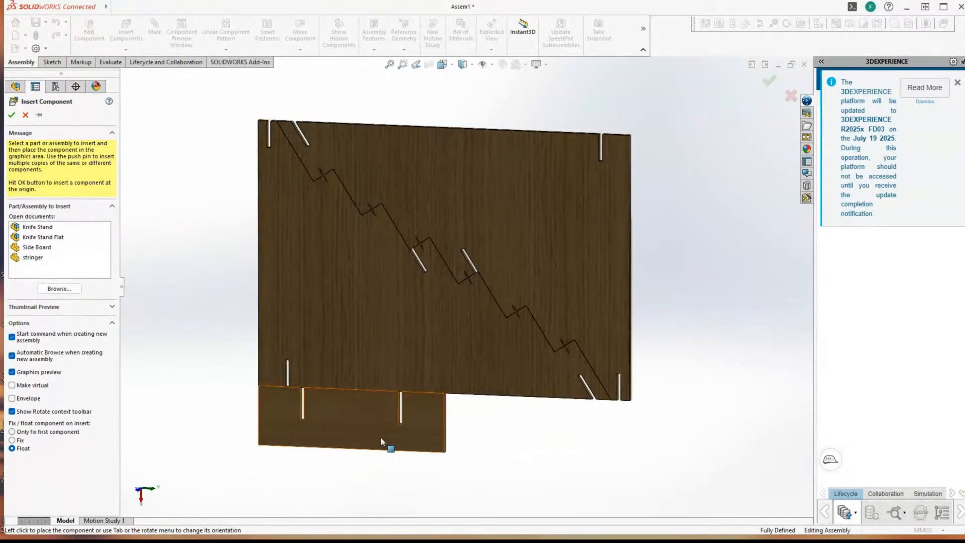
{"action": "mouse_move", "coordinate": [305, 418]}
{"action": "middle_mouse_down"}
{"action": "mouse_move", "coordinate": [285, 422]}
{"action": "mouse_move", "coordinate": [353, 433]}
{"action": "middle_mouse_up"}
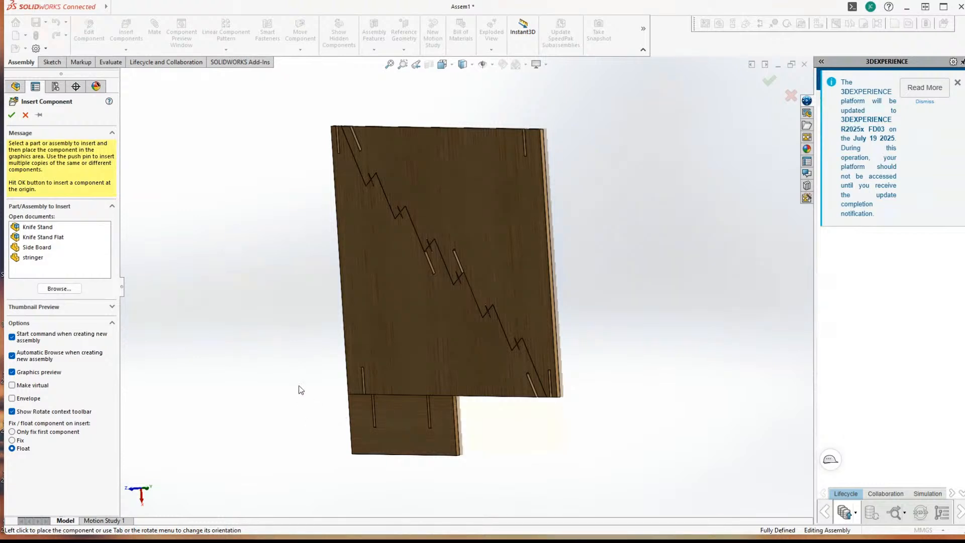
{"action": "middle_click_drag", "start_coordinate": [371, 397], "coordinate": [350, 386]}
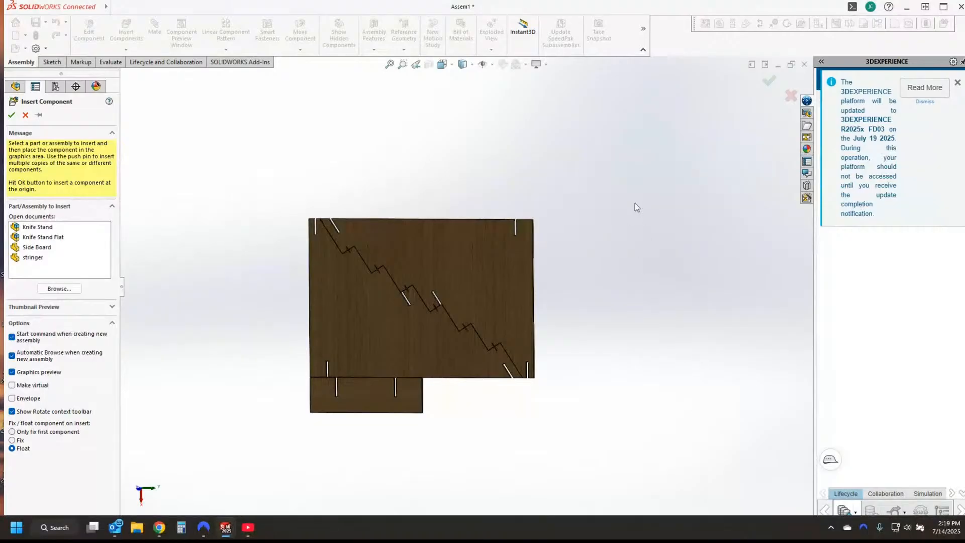
{"action": "scroll", "coordinate": [248, 480], "scroll_direction": "down", "scroll_amount": 3}
{"action": "middle_click_drag", "start_coordinate": [249, 480], "coordinate": [379, 385]}
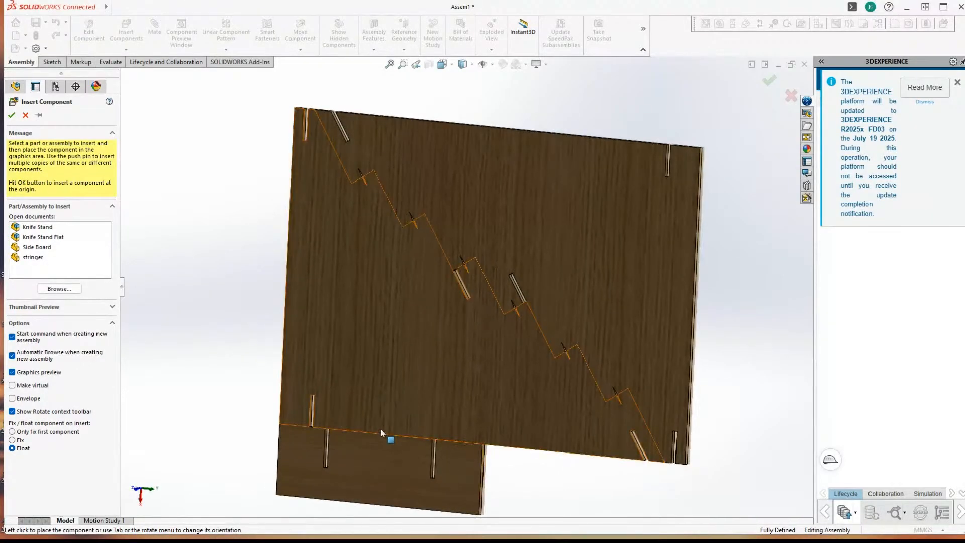
{"action": "scroll", "coordinate": [171, 181], "scroll_direction": "up", "scroll_amount": 2}
{"action": "middle_click_drag", "start_coordinate": [161, 171], "coordinate": [228, 241]}
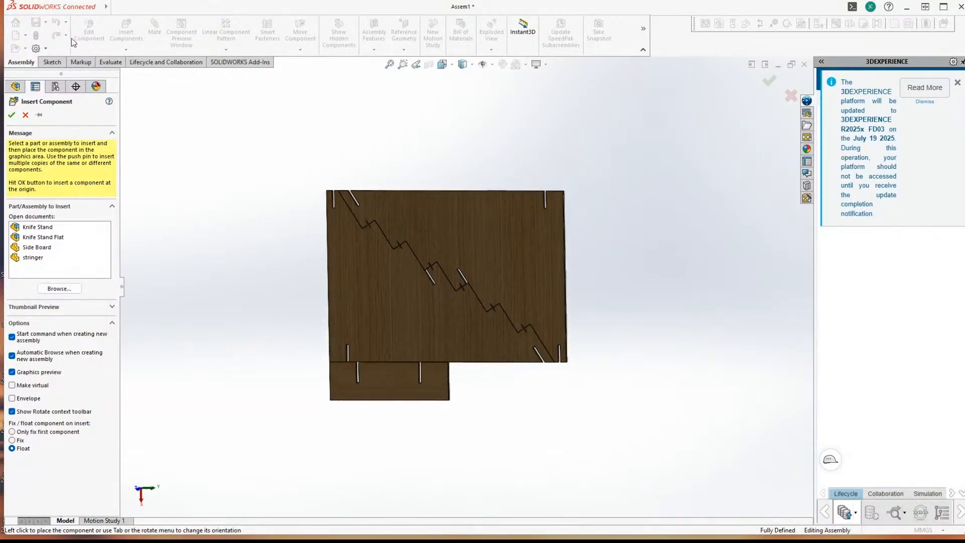
{"action": "left_click", "coordinate": [40, 249]}
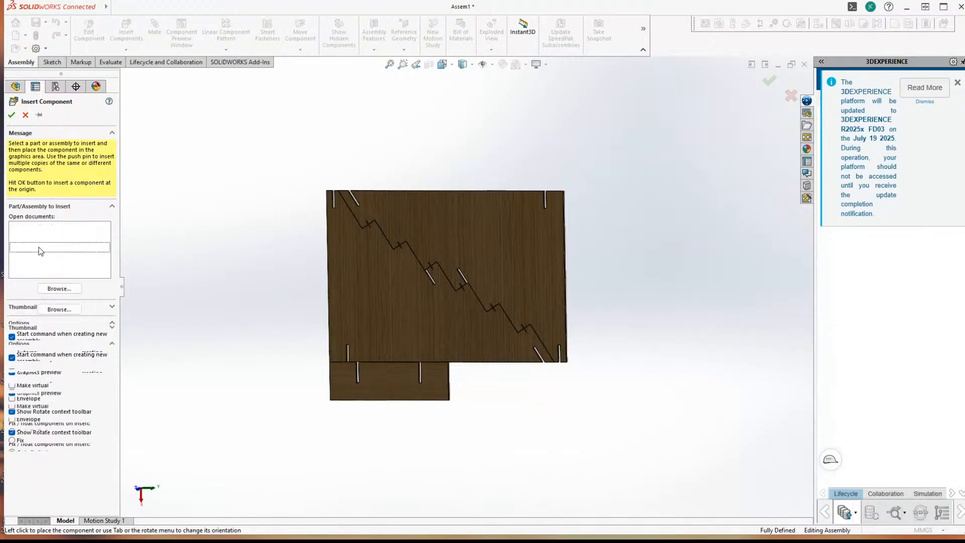
{"action": "left_click", "coordinate": [33, 257]}
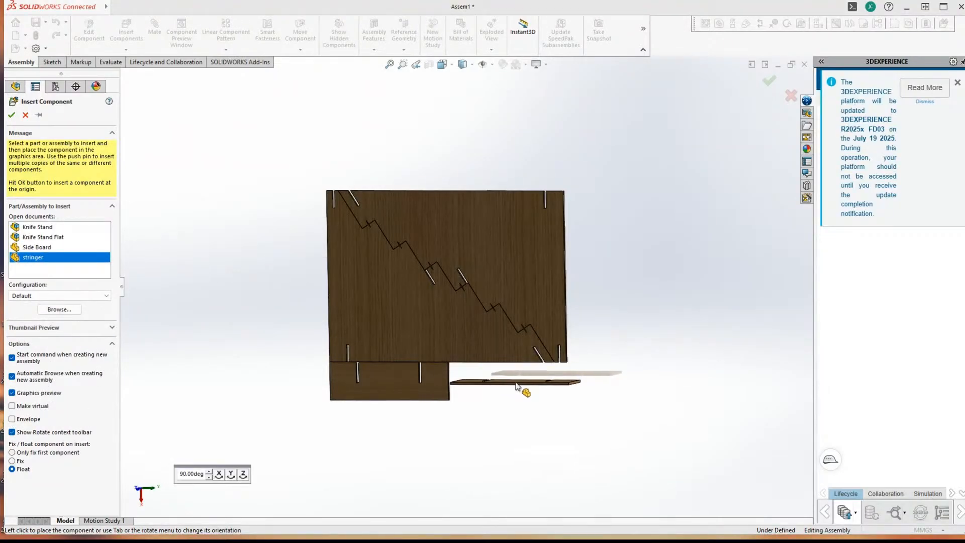
{"action": "left_click", "coordinate": [486, 397]}
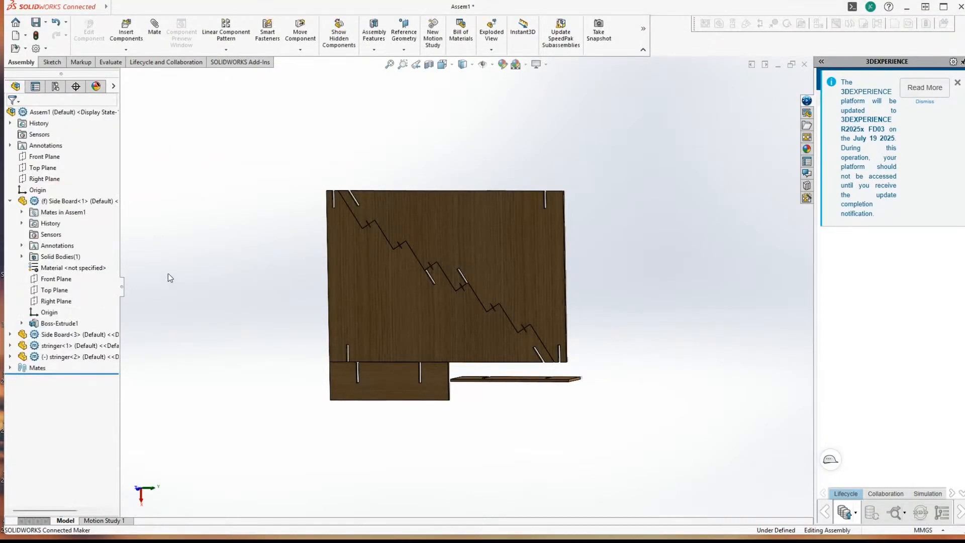
Step: Insert a third stringer and place it just above the upper edge of the side boards
{"action": "left_click", "coordinate": [126, 31]}
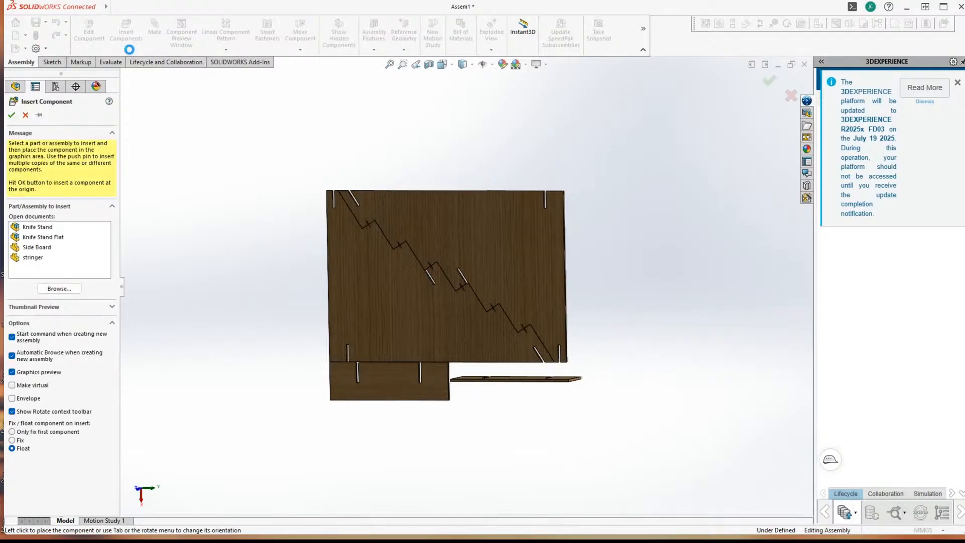
{"action": "left_click", "coordinate": [28, 259]}
{"action": "left_click", "coordinate": [30, 260]}
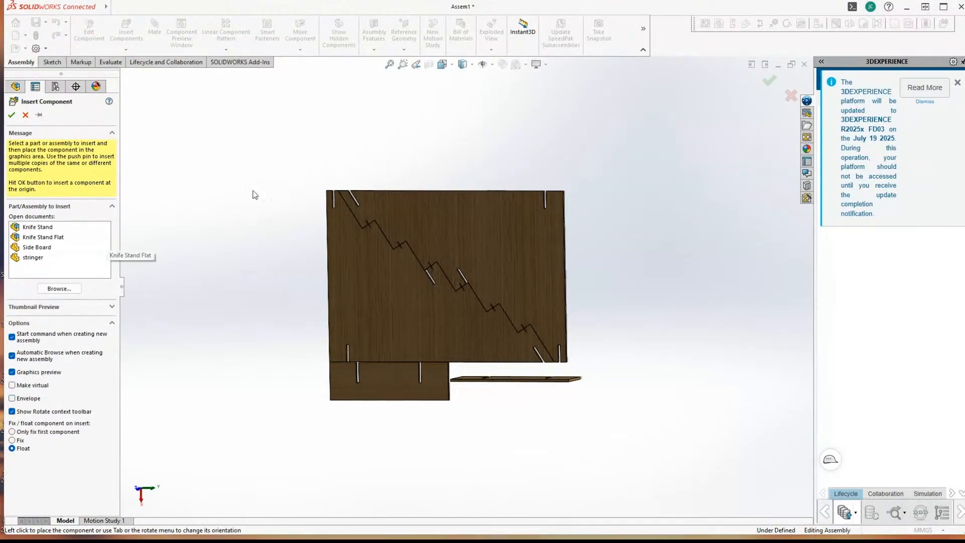
{"action": "left_click", "coordinate": [37, 261]}
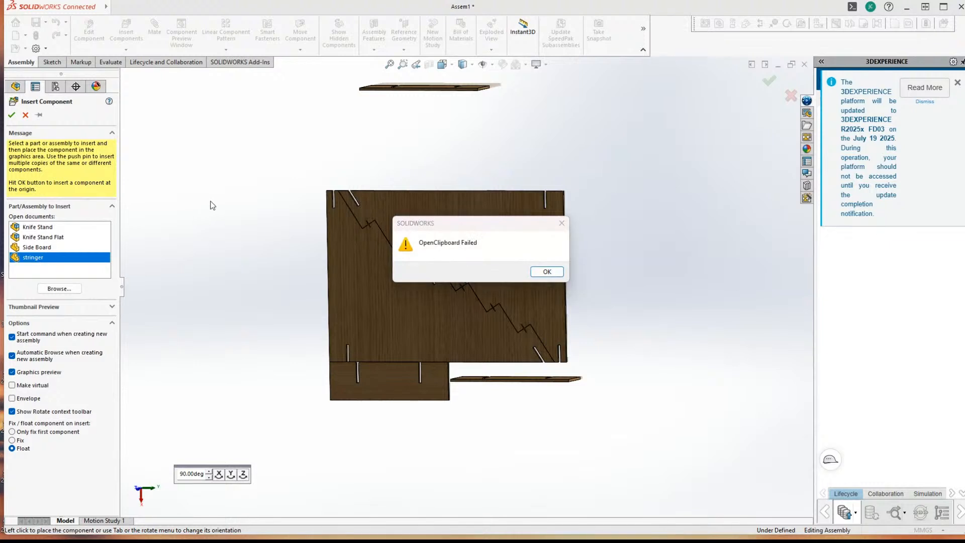
{"action": "left_click", "coordinate": [546, 272]}
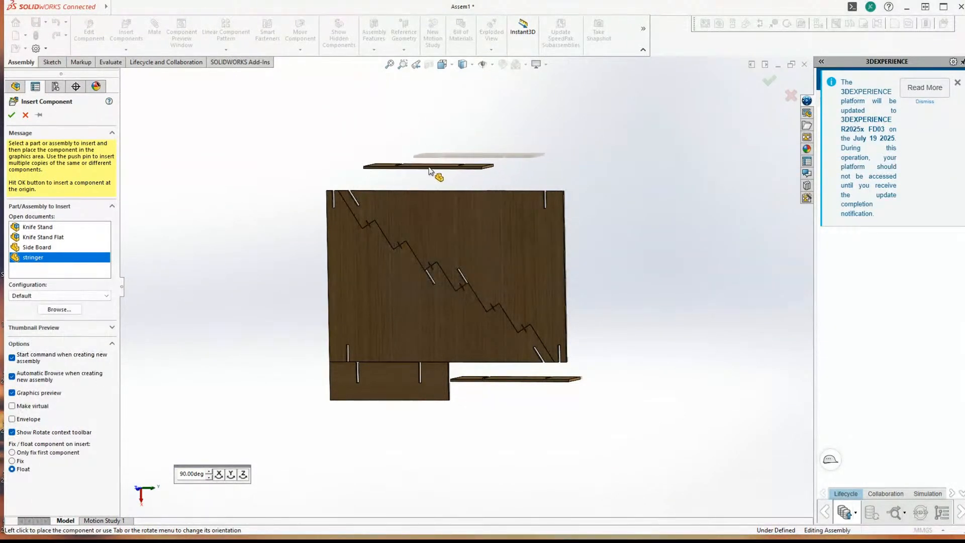
{"action": "left_click", "coordinate": [379, 182]}
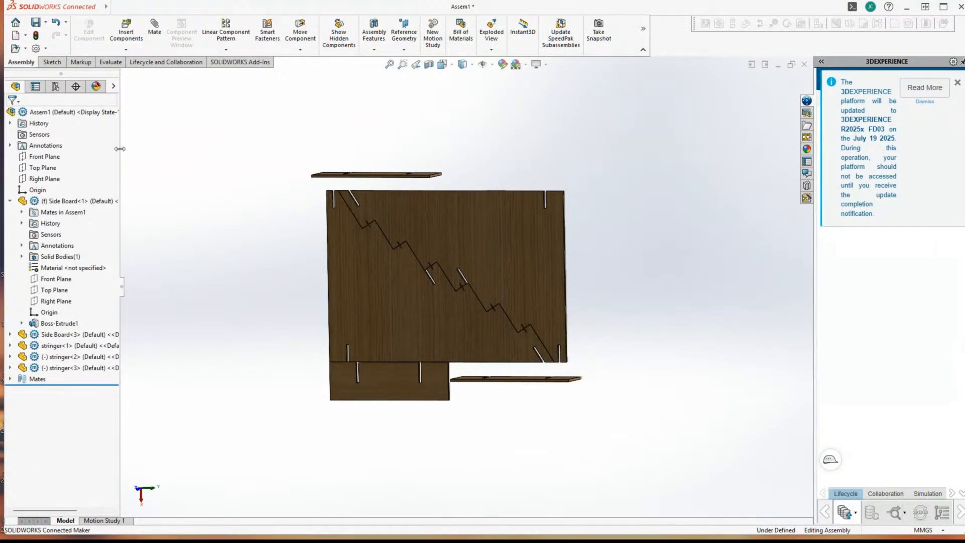
Step: Insert a fourth stringer above the side boards, clear of the third stringer
{"action": "left_click", "coordinate": [126, 33]}
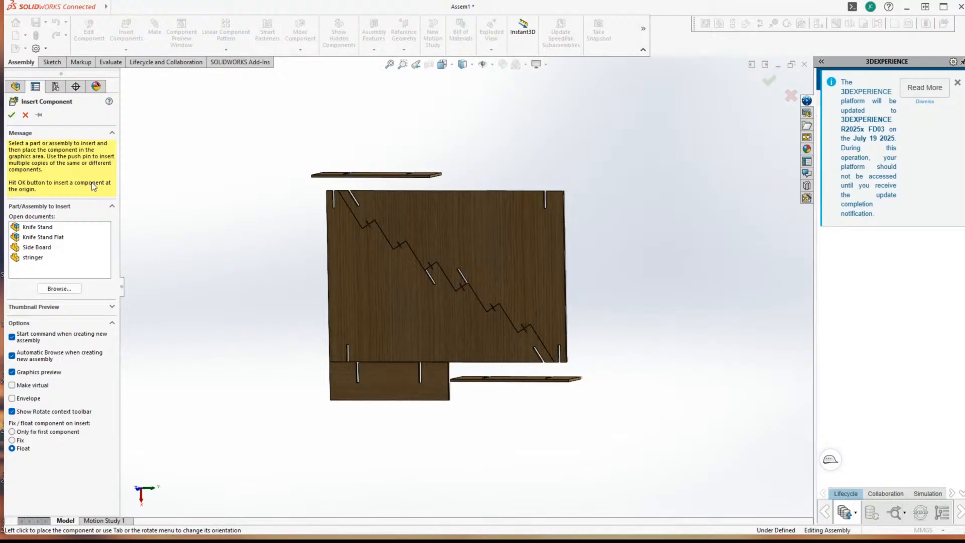
{"action": "left_click", "coordinate": [43, 256]}
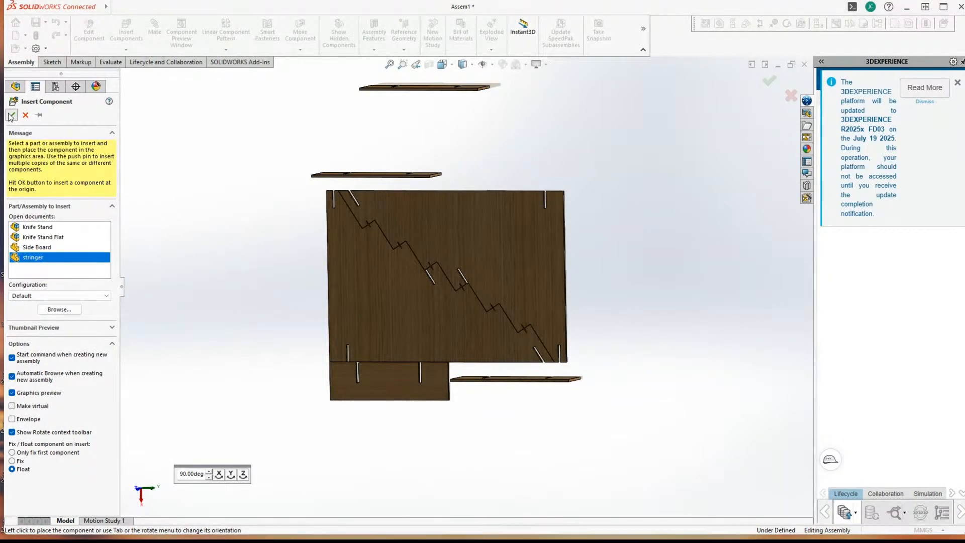
{"action": "left_click", "coordinate": [431, 150]}
{"action": "middle_click_drag", "start_coordinate": [452, 161], "coordinate": [679, 273]}
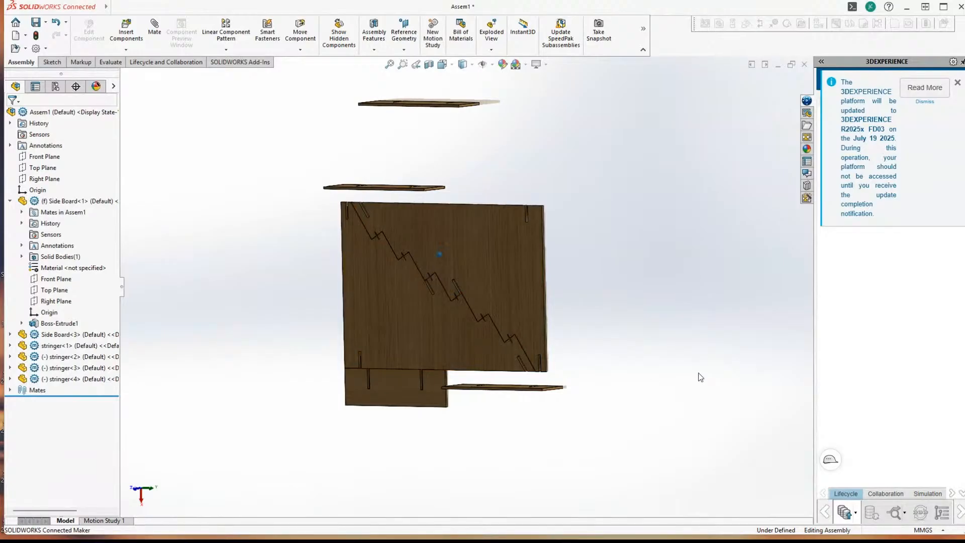
{"action": "middle_click_drag", "start_coordinate": [695, 372], "coordinate": [674, 352]}
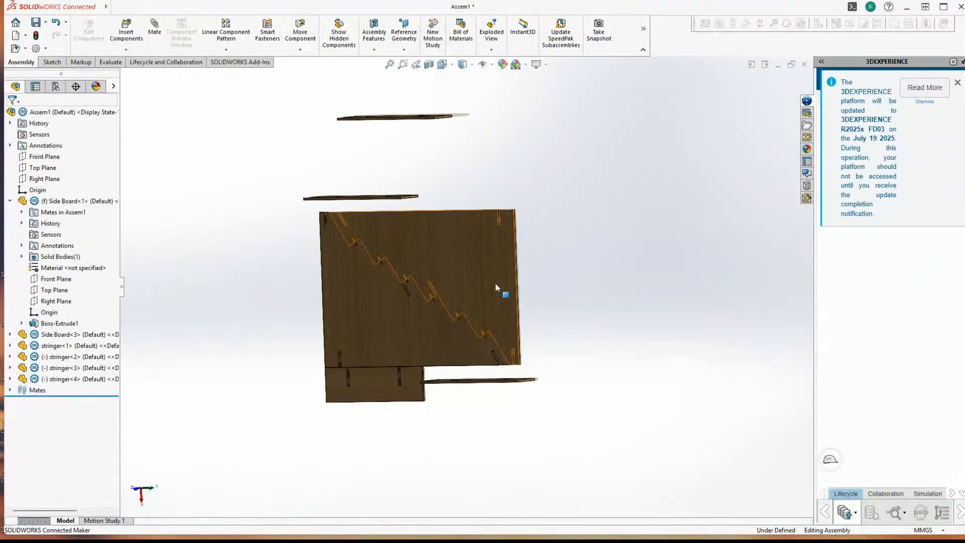
{"action": "middle_click_drag", "start_coordinate": [361, 375], "coordinate": [428, 298]}
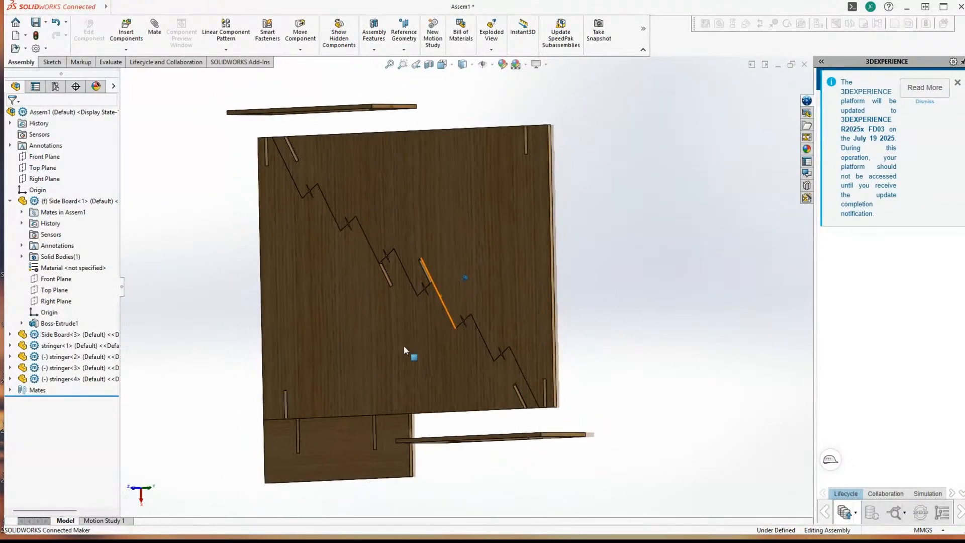
{"action": "middle_click_drag", "start_coordinate": [379, 157], "coordinate": [377, 267]}
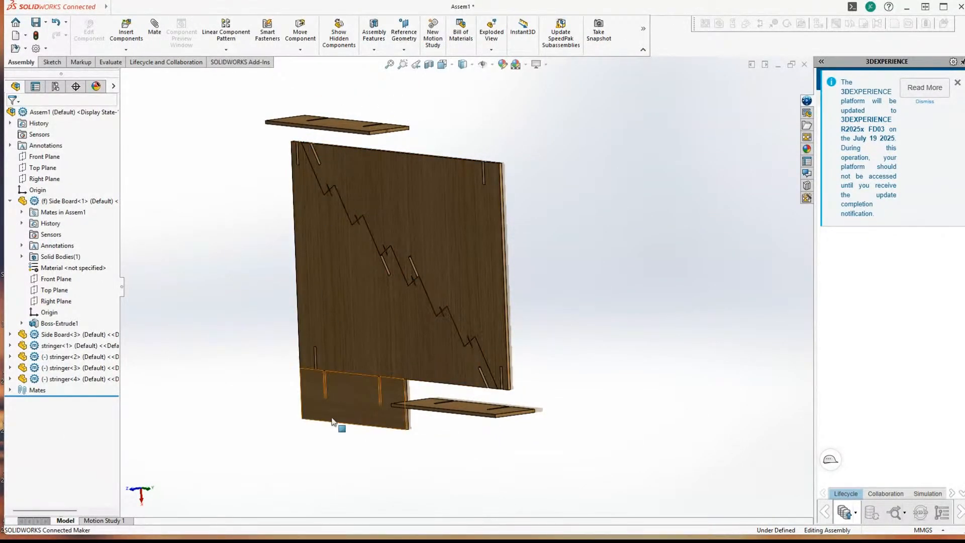
{"action": "middle_click_drag", "start_coordinate": [355, 175], "coordinate": [372, 121]}
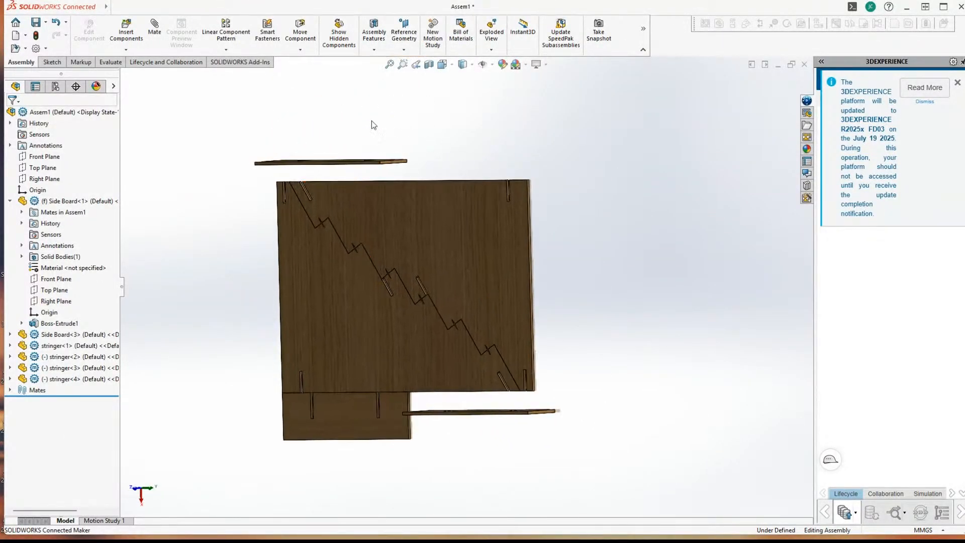
Step: Add a coincident mate between the second stringer's slotted long edge face and the fixed side board's bottom edge face
{"action": "scroll", "coordinate": [530, 290], "scroll_direction": "up", "scroll_amount": 3}
{"action": "middle_click_drag", "start_coordinate": [562, 461], "coordinate": [201, 281]}
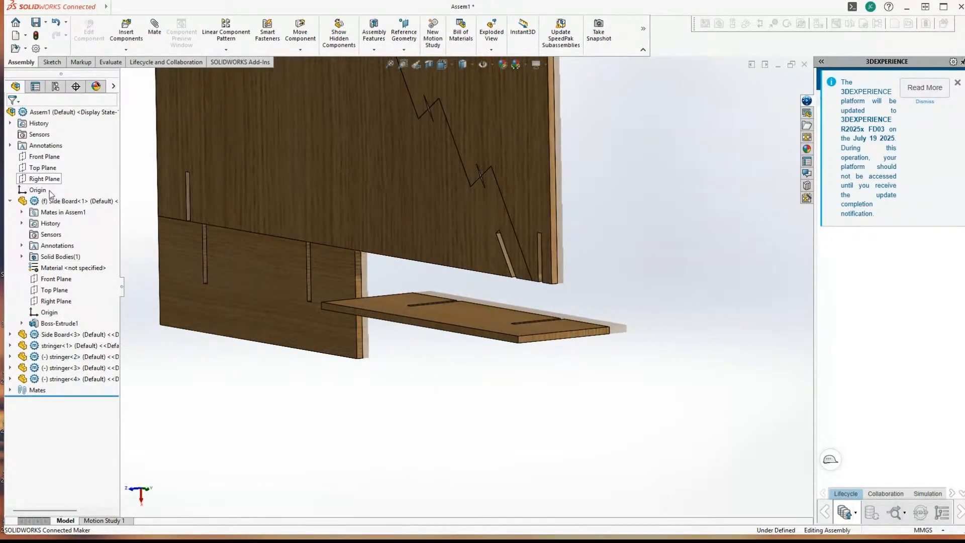
{"action": "scroll", "coordinate": [142, 144], "scroll_direction": "down", "scroll_amount": 1}
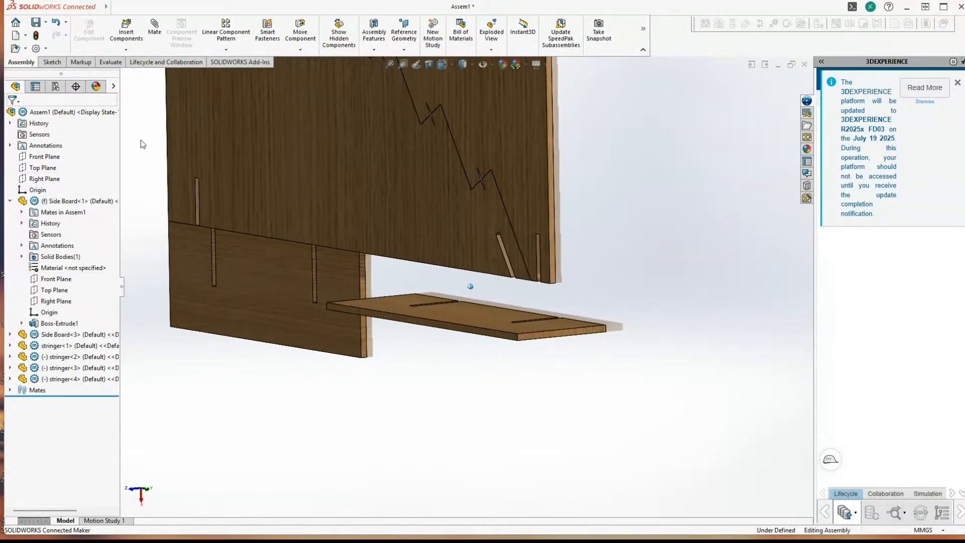
{"action": "left_click", "coordinate": [154, 30]}
{"action": "middle_click_drag", "start_coordinate": [519, 356], "coordinate": [424, 269]}
{"action": "left_click", "coordinate": [378, 382]}
{"action": "left_click", "coordinate": [420, 239]}
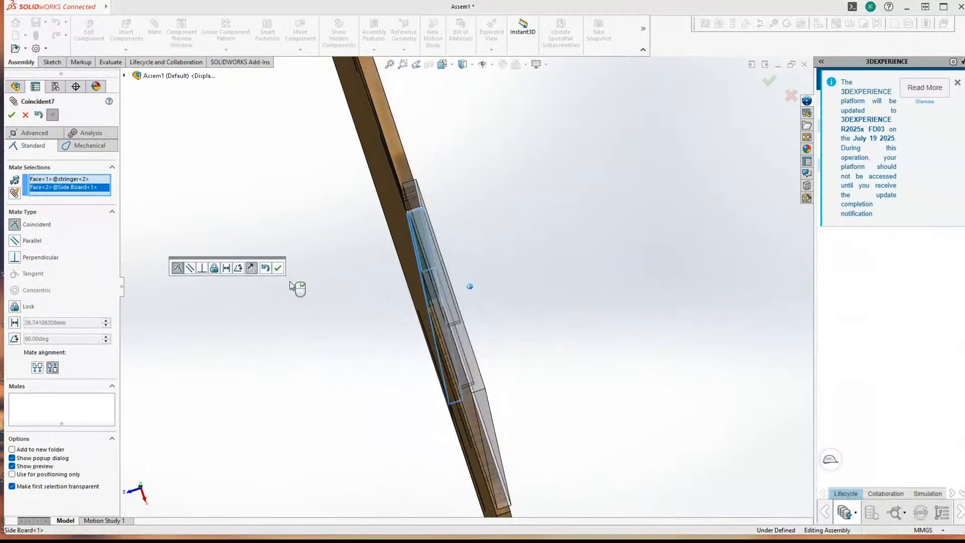
{"action": "scroll", "coordinate": [301, 306], "scroll_direction": "down", "scroll_amount": 5}
{"action": "middle_click_drag", "start_coordinate": [419, 368], "coordinate": [198, 216]}
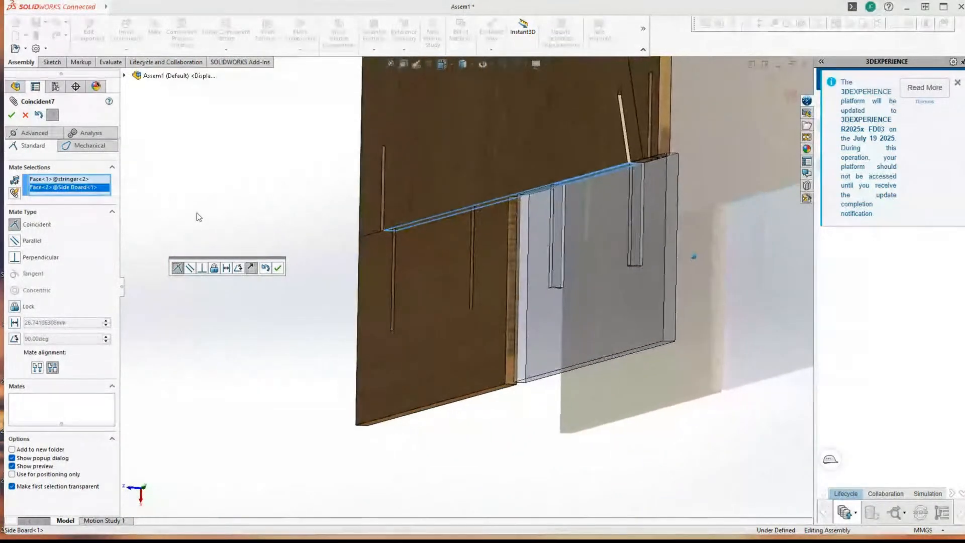
{"action": "left_click", "coordinate": [11, 115]}
Step: Make the second stringer flush with the fixed side board by adding a coincident mate between their broad faces
{"action": "middle_click_drag", "start_coordinate": [297, 274], "coordinate": [423, 361]}
{"action": "scroll", "coordinate": [612, 291], "scroll_direction": "up", "scroll_amount": 3}
{"action": "left_click", "coordinate": [623, 273]}
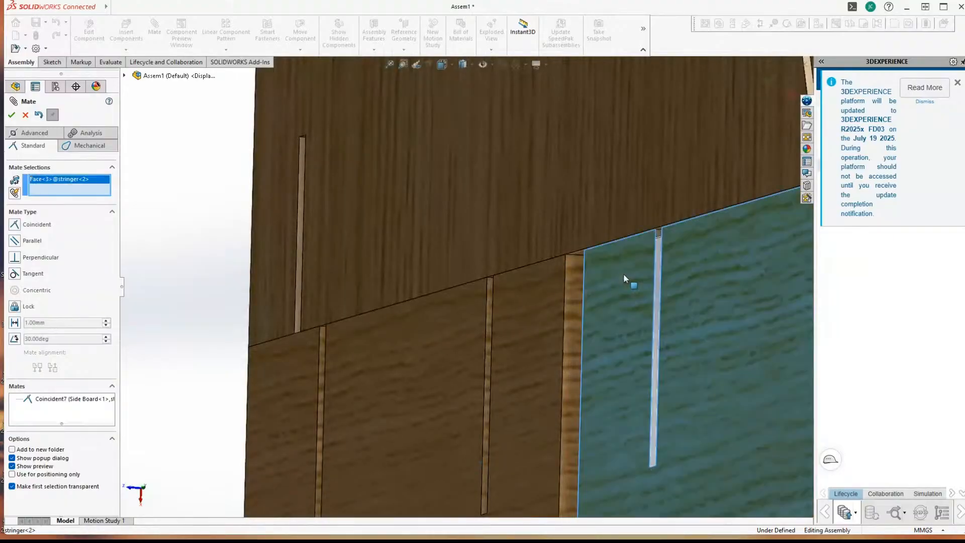
{"action": "left_click", "coordinate": [606, 206]}
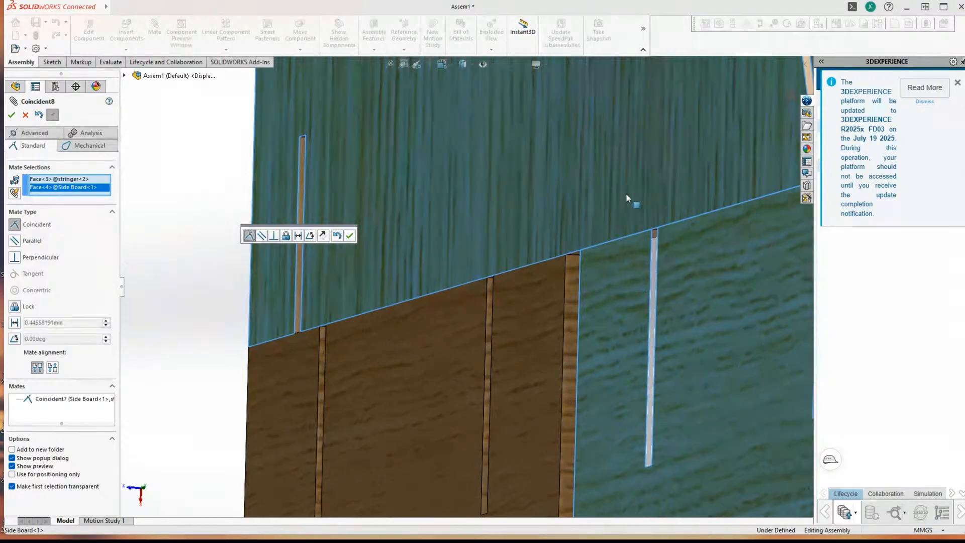
{"action": "left_click", "coordinate": [12, 115]}
Step: Add a coincident mate between the adjoining short end faces of the second and first stringers
{"action": "middle_click_drag", "start_coordinate": [211, 342], "coordinate": [535, 387]}
{"action": "left_click", "coordinate": [577, 355]}
{"action": "middle_click_drag", "start_coordinate": [577, 355], "coordinate": [439, 344]}
{"action": "left_click", "coordinate": [418, 335]}
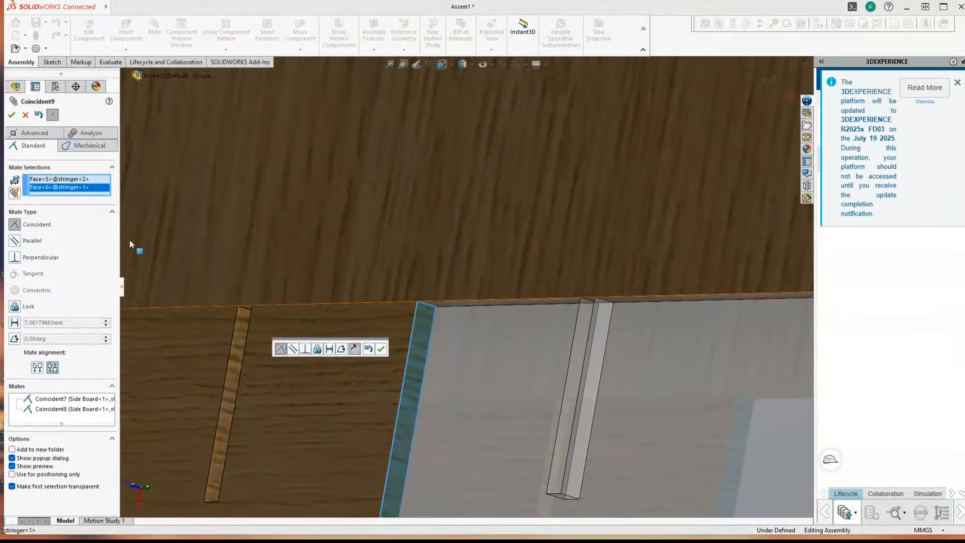
{"action": "left_click", "coordinate": [12, 115]}
Step: Add a coincident mate between the third stringer's slotted long edge face and the upper edge face of the second side board
{"action": "scroll", "coordinate": [352, 302], "scroll_direction": "up", "scroll_amount": 5}
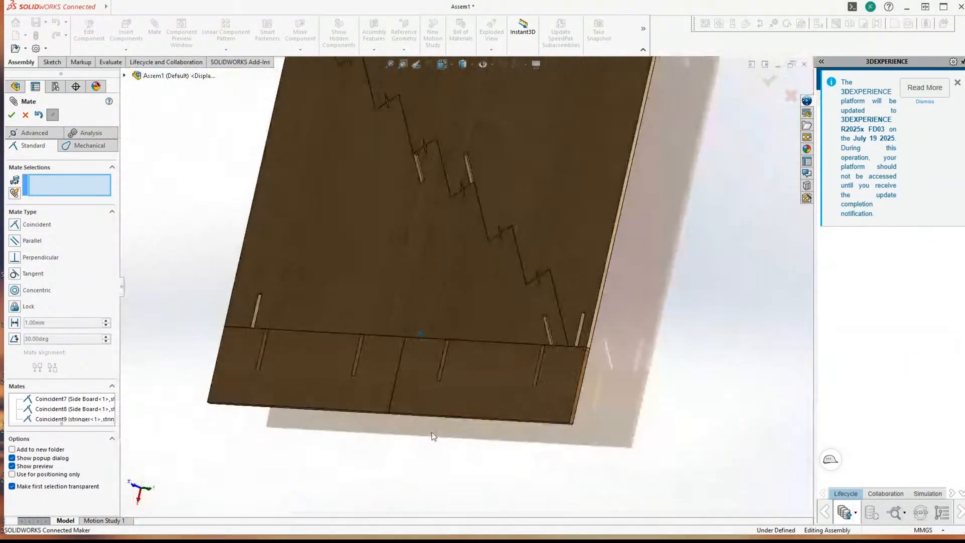
{"action": "middle_click_drag", "start_coordinate": [452, 352], "coordinate": [342, 264]}
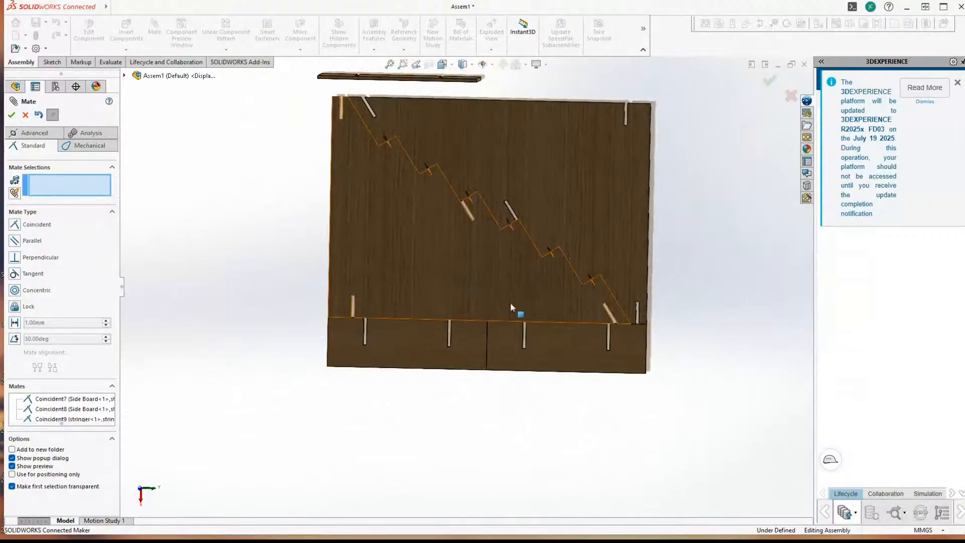
{"action": "scroll", "coordinate": [510, 326], "scroll_direction": "down", "scroll_amount": 4}
{"action": "mouse_move", "coordinate": [465, 321]}
{"action": "middle_mouse_down"}
{"action": "mouse_move", "coordinate": [513, 248]}
{"action": "mouse_move", "coordinate": [566, 282]}
{"action": "mouse_move", "coordinate": [461, 318]}
{"action": "middle_mouse_up"}
{"action": "left_click", "coordinate": [560, 269]}
{"action": "left_click", "coordinate": [456, 319]}
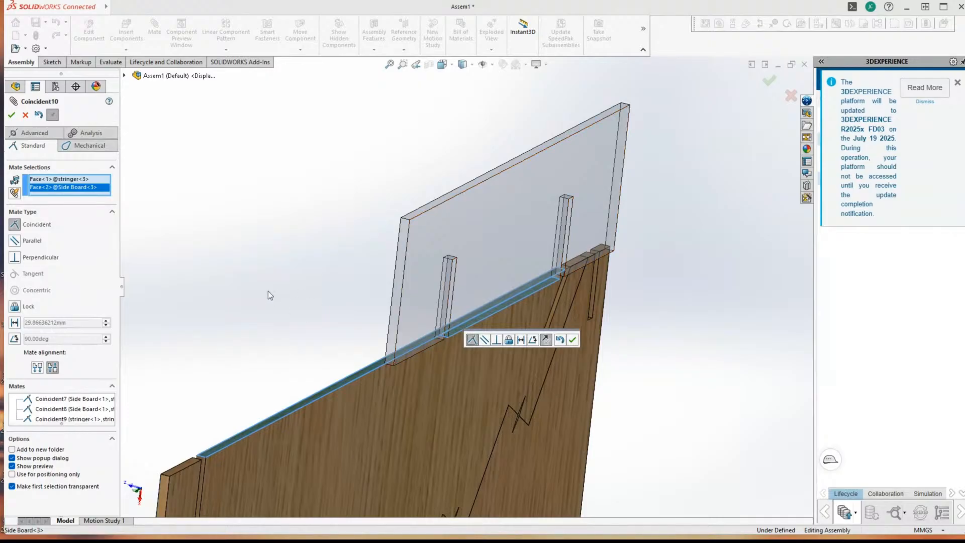
{"action": "middle_click_drag", "start_coordinate": [702, 407], "coordinate": [271, 361]}
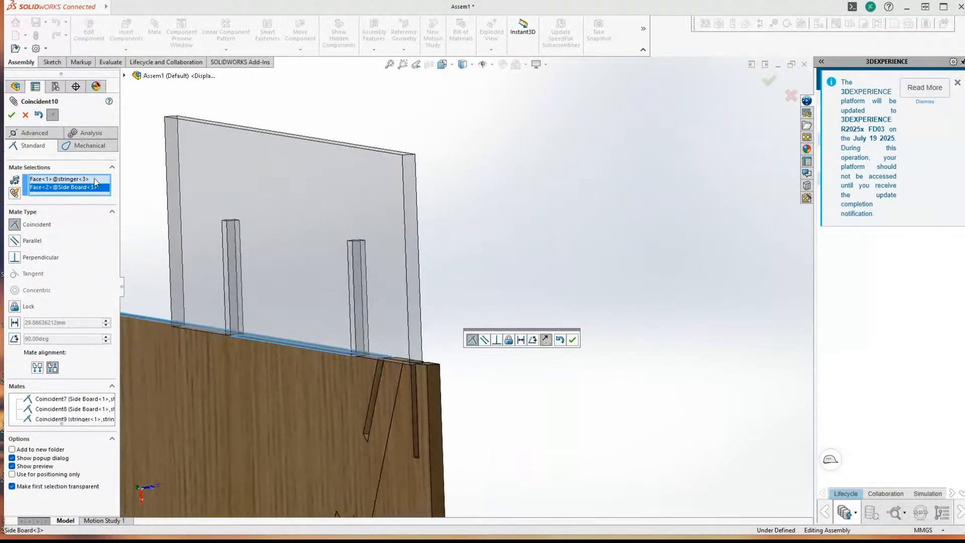
{"action": "left_click", "coordinate": [11, 114]}
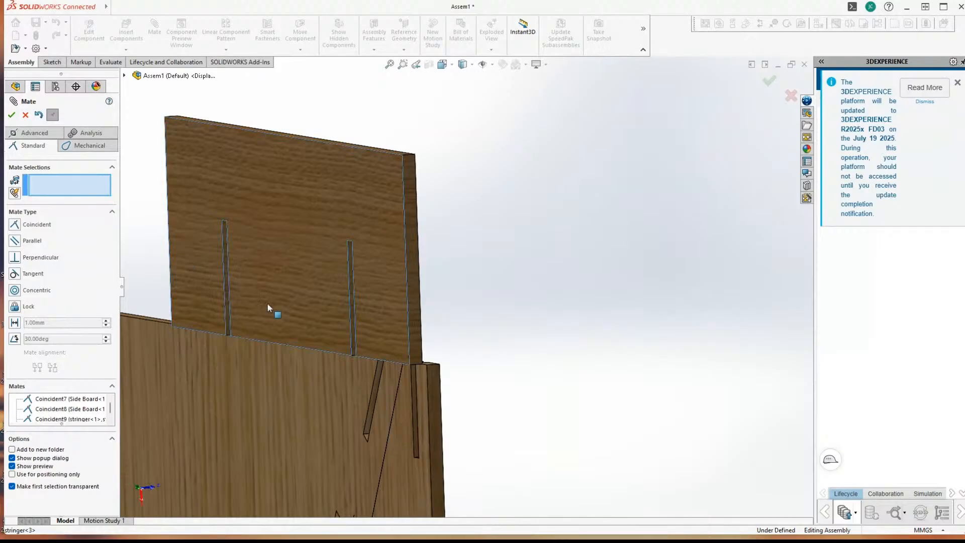
Step: Add a coincident mate between the broad faces of the third stringer and the second side board to make them flush
{"action": "left_click", "coordinate": [268, 304]}
{"action": "left_click", "coordinate": [259, 392]}
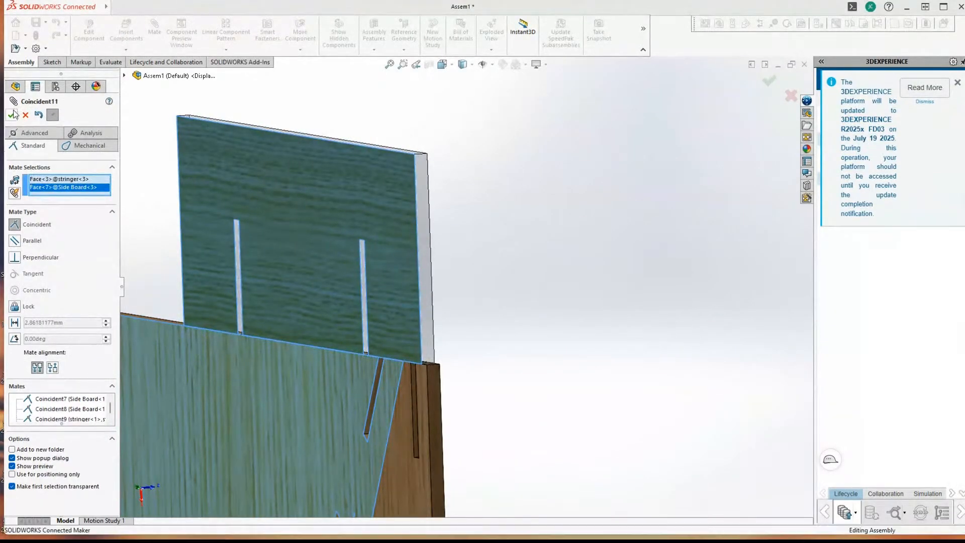
{"action": "left_click", "coordinate": [12, 114]}
Step: Align the third stringer's short end face with the fixed side board's outer vertical edge face using a coincident mate
{"action": "scroll", "coordinate": [422, 367], "scroll_direction": "down", "scroll_amount": 5}
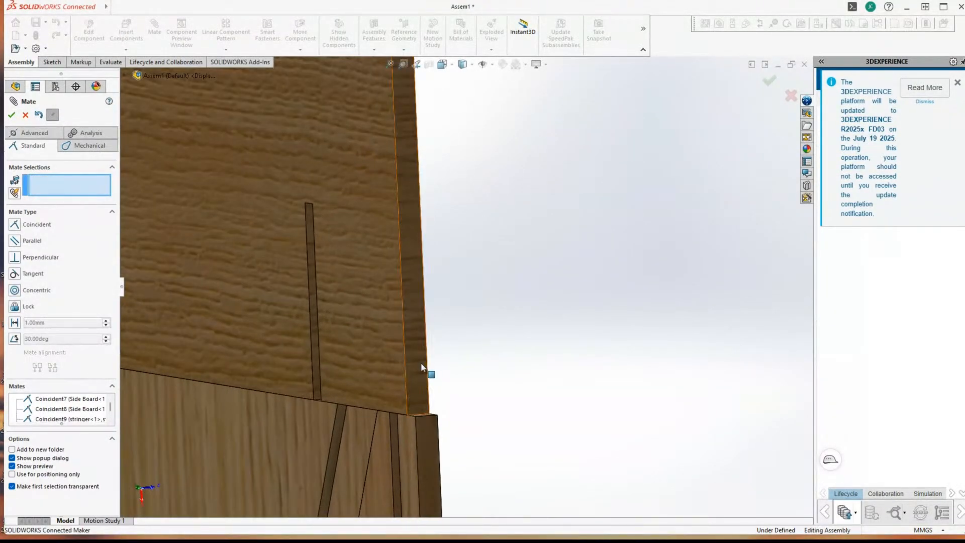
{"action": "left_click", "coordinate": [423, 368]}
{"action": "left_click", "coordinate": [432, 434]}
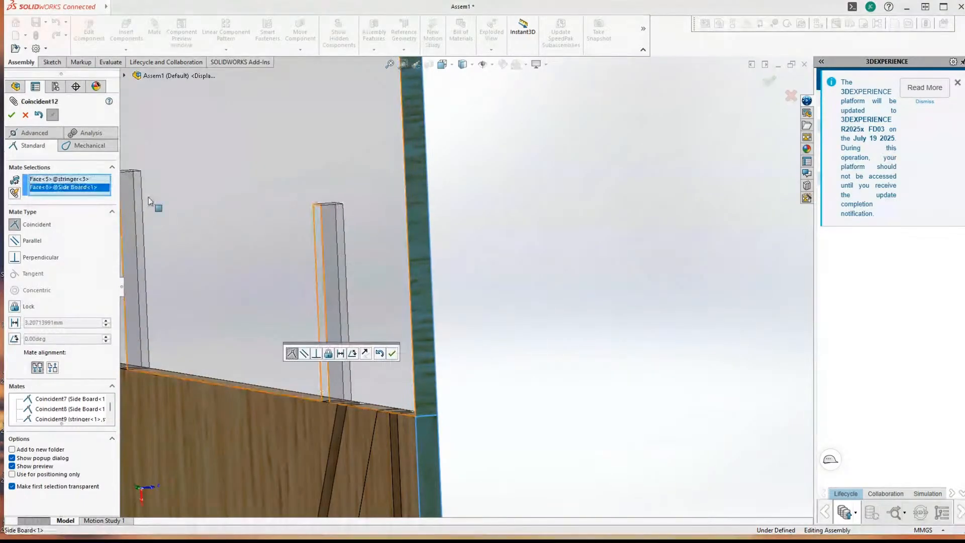
{"action": "left_click", "coordinate": [12, 115]}
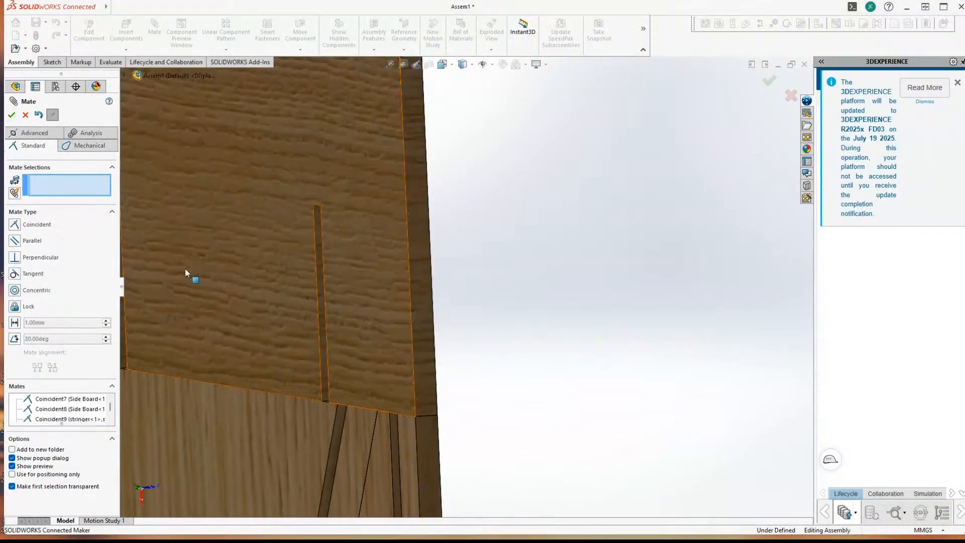
Step: Add a coincident mate between the fourth stringer's slotted long edge face and the upper long edge line of the second side board
{"action": "scroll", "coordinate": [185, 268], "scroll_direction": "up", "scroll_amount": 8}
{"action": "scroll", "coordinate": [528, 261], "scroll_direction": "down", "scroll_amount": 3}
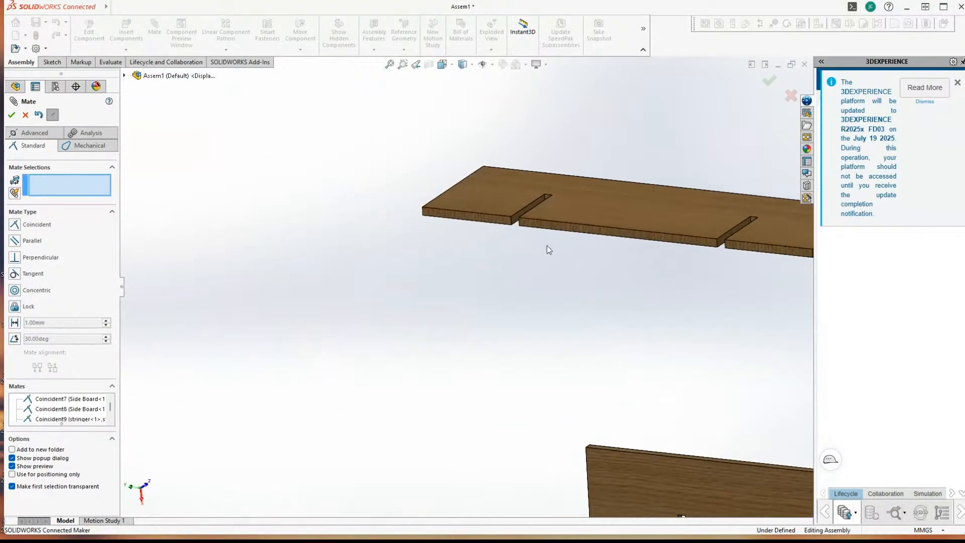
{"action": "left_click", "coordinate": [552, 228]}
{"action": "scroll", "coordinate": [470, 288], "scroll_direction": "up", "scroll_amount": 4}
{"action": "scroll", "coordinate": [482, 382], "scroll_direction": "down", "scroll_amount": 4}
{"action": "middle_click_drag", "start_coordinate": [362, 256], "coordinate": [336, 292]}
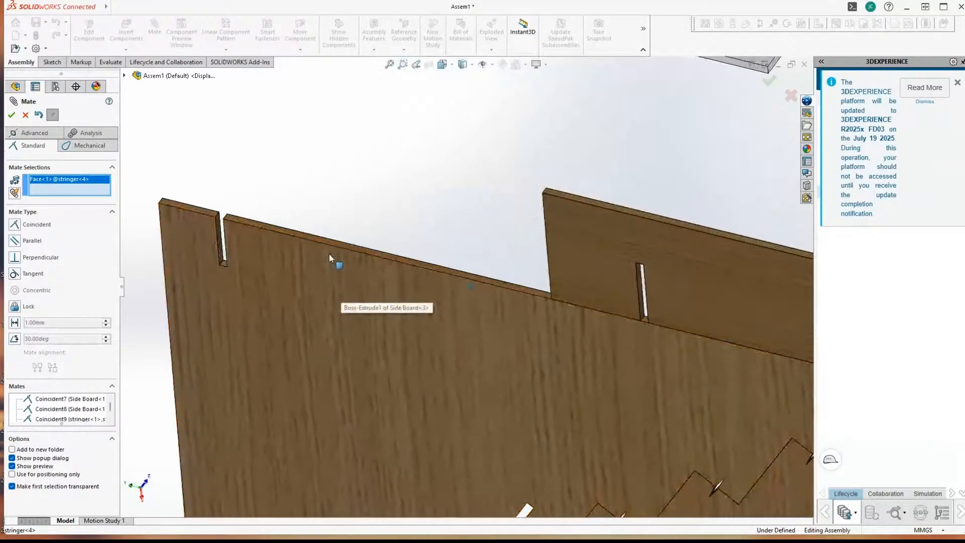
{"action": "left_click", "coordinate": [342, 244]}
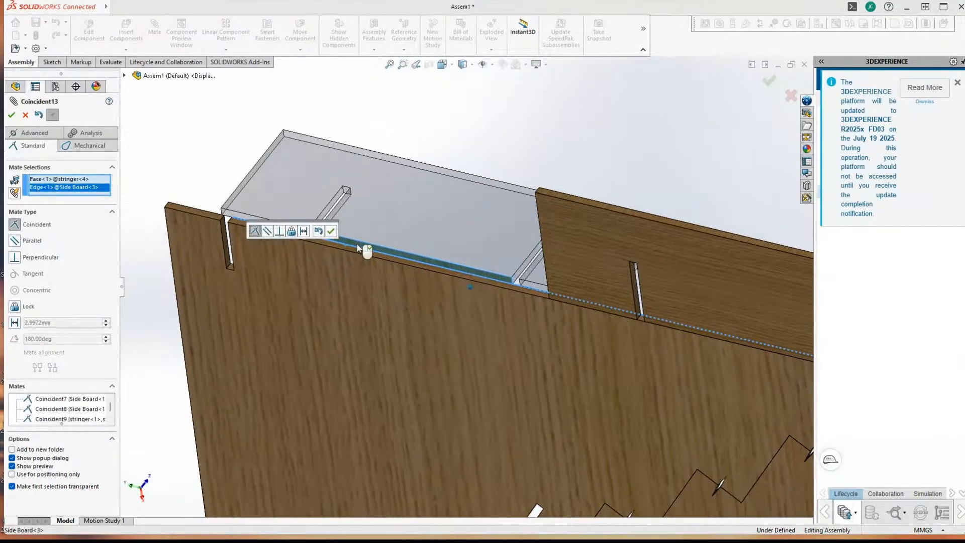
{"action": "scroll", "coordinate": [322, 200], "scroll_direction": "down", "scroll_amount": 4}
{"action": "middle_click_drag", "start_coordinate": [342, 200], "coordinate": [492, 252]}
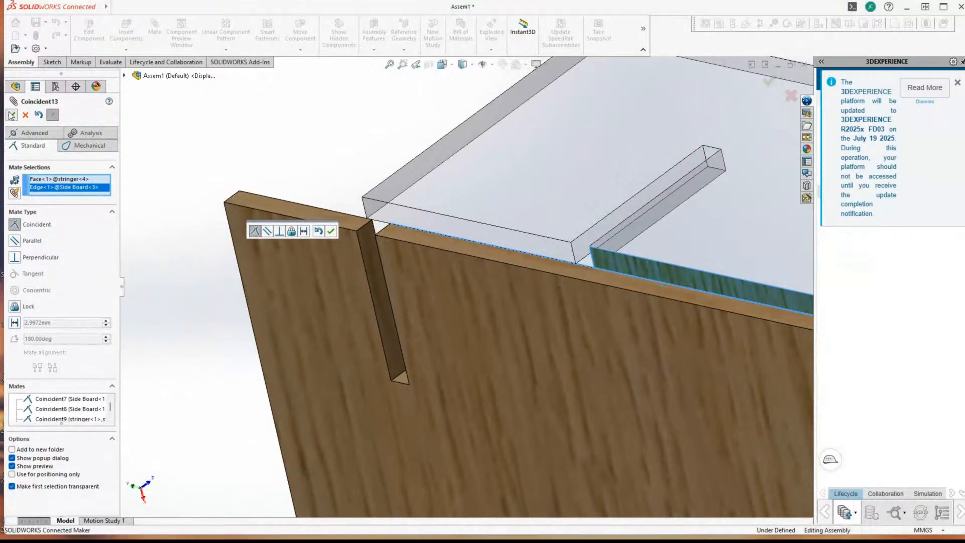
{"action": "left_click", "coordinate": [331, 231]}
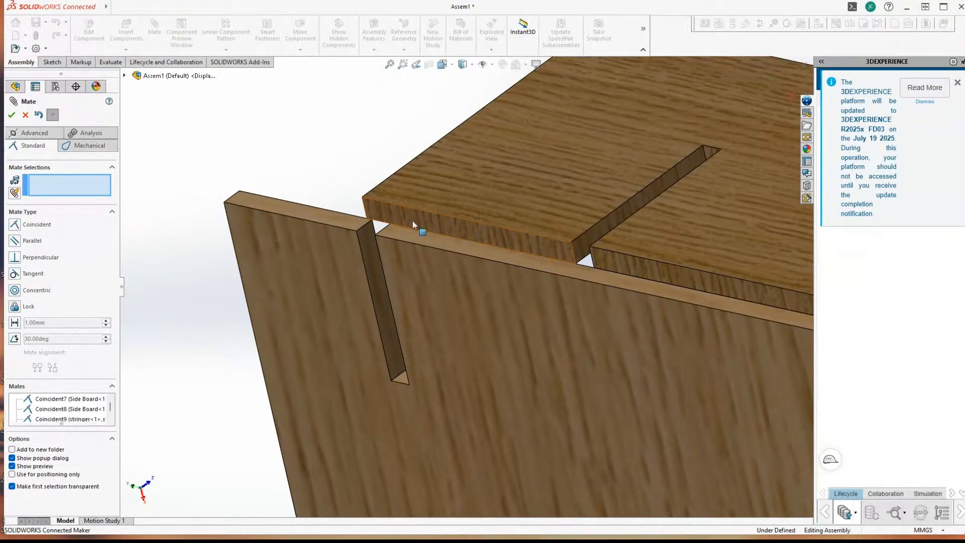
Step: Add a coincident mate between the fourth stringer's slotted long edge face and the second side board's upper edge face
{"action": "left_click", "coordinate": [441, 222]}
{"action": "left_click", "coordinate": [424, 240]}
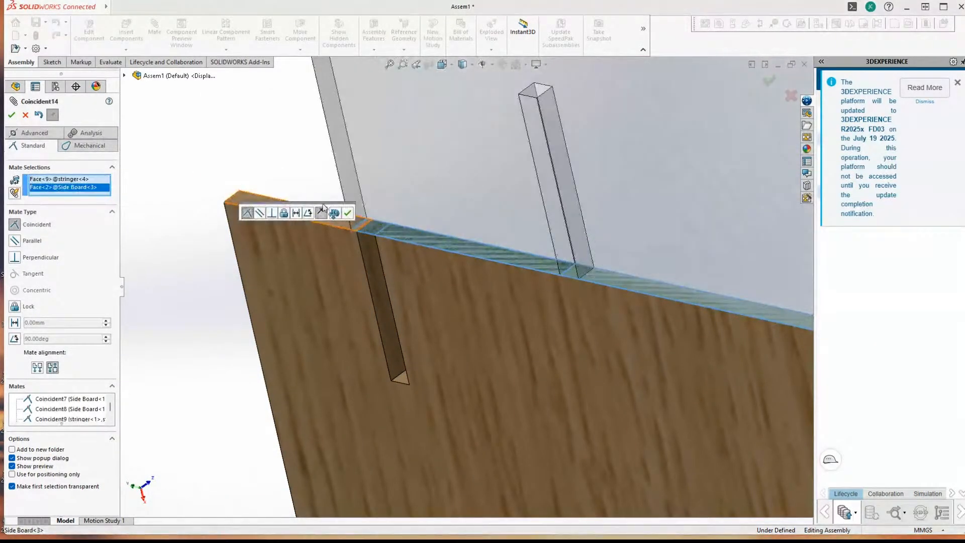
{"action": "left_click", "coordinate": [11, 115]}
{"action": "middle_click_drag", "start_coordinate": [171, 269], "coordinate": [374, 282]}
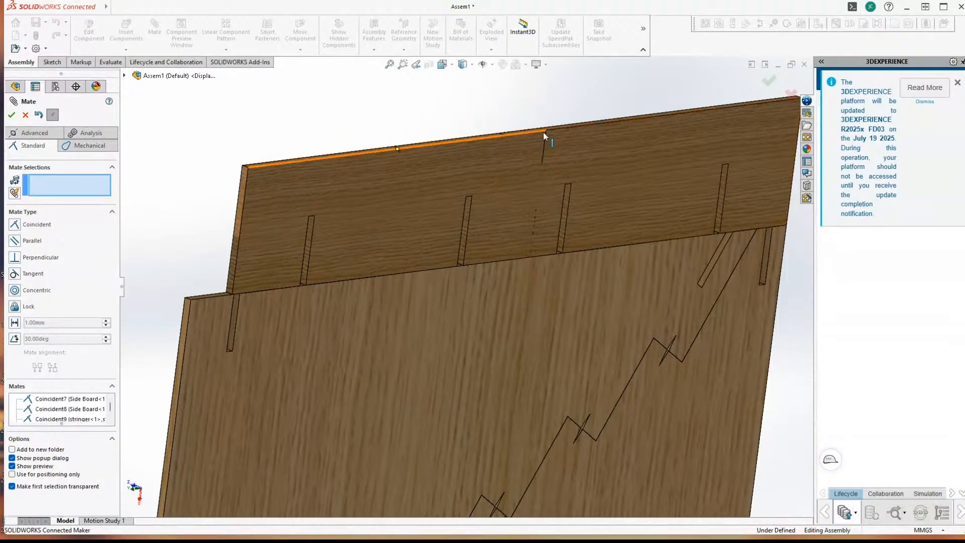
Step: Align the fourth stringer's short end face with the second side board's outer vertical edge face using a coincident mate and close the Mate command
{"action": "middle_click_drag", "start_coordinate": [508, 147], "coordinate": [225, 280]}
{"action": "scroll", "coordinate": [264, 300], "scroll_direction": "down", "scroll_amount": 7}
{"action": "scroll", "coordinate": [389, 321], "scroll_direction": "up", "scroll_amount": 1}
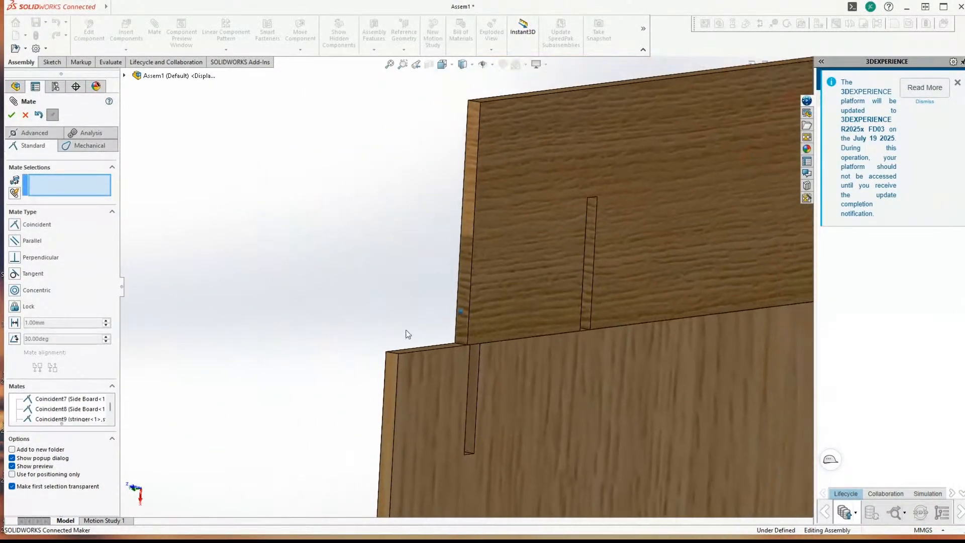
{"action": "left_click", "coordinate": [464, 282]}
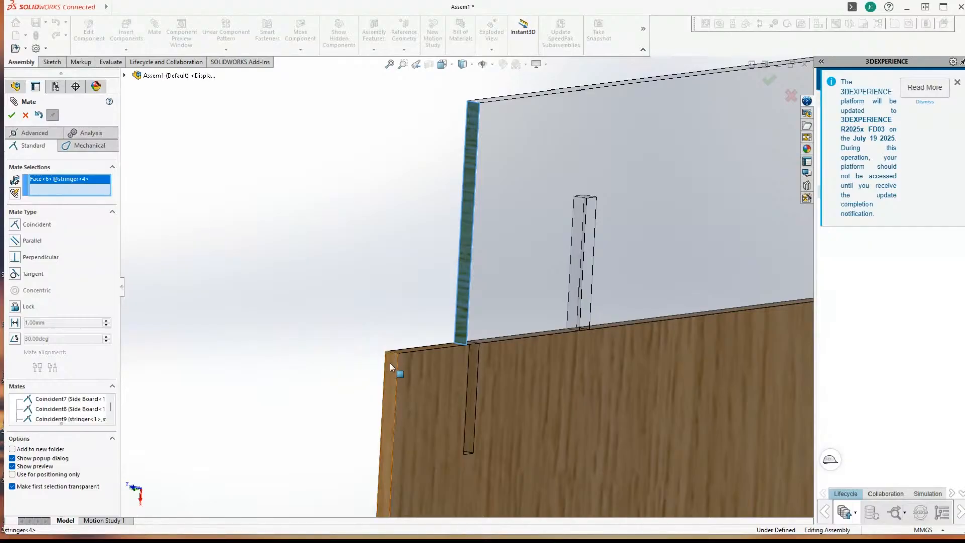
{"action": "left_click", "coordinate": [392, 363]}
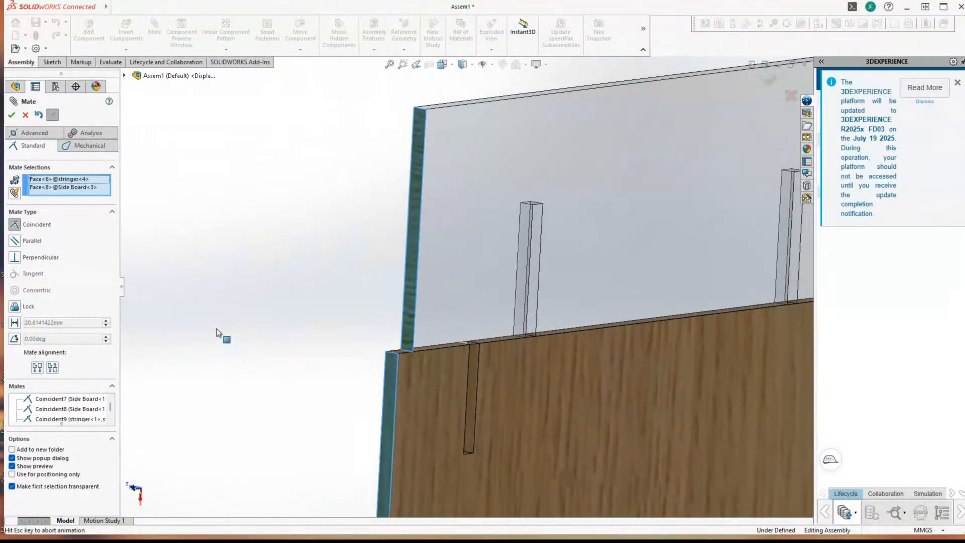
{"action": "left_click", "coordinate": [11, 115]}
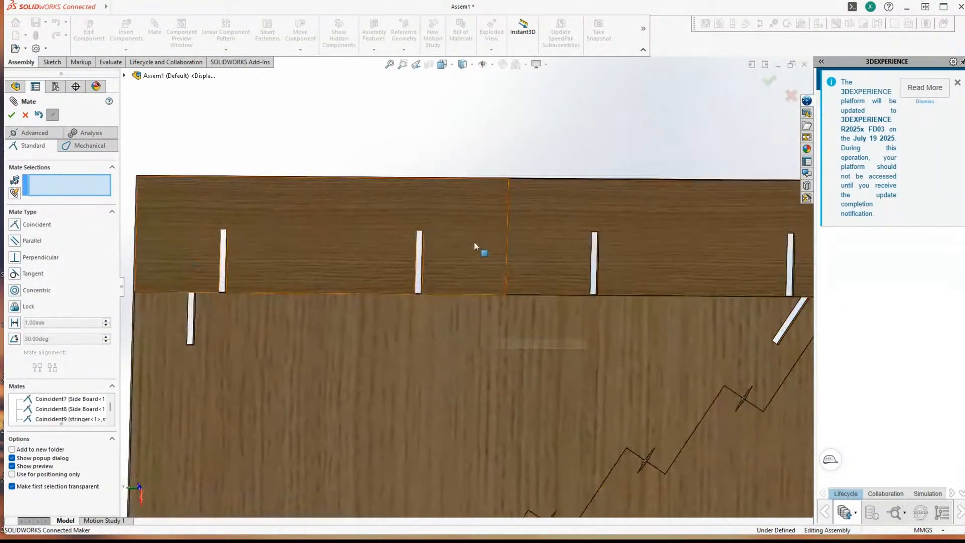
{"action": "scroll", "coordinate": [528, 304], "scroll_direction": "down", "scroll_amount": 3}
{"action": "middle_click_drag", "start_coordinate": [528, 306], "coordinate": [548, 342]}
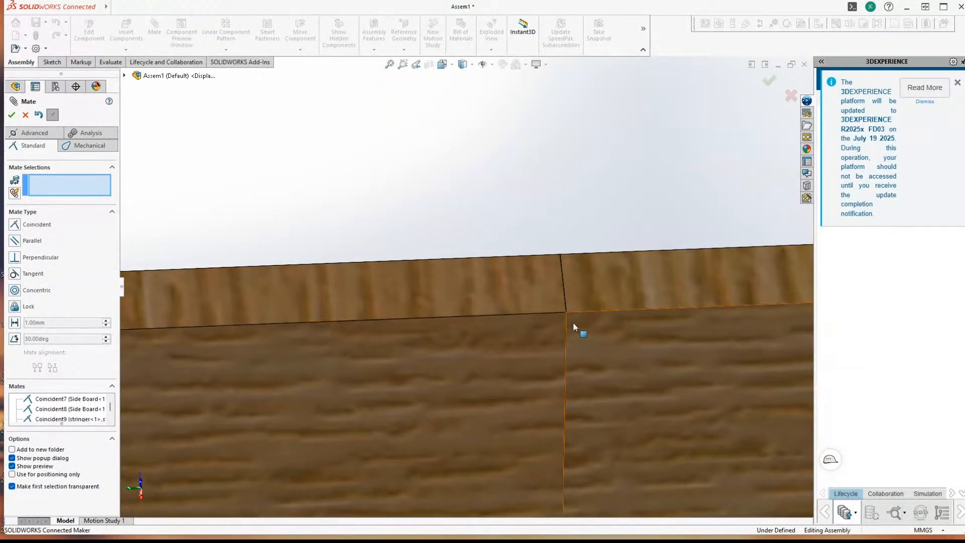
{"action": "scroll", "coordinate": [573, 327], "scroll_direction": "up", "scroll_amount": 12}
{"action": "middle_click_drag", "start_coordinate": [382, 343], "coordinate": [309, 319]}
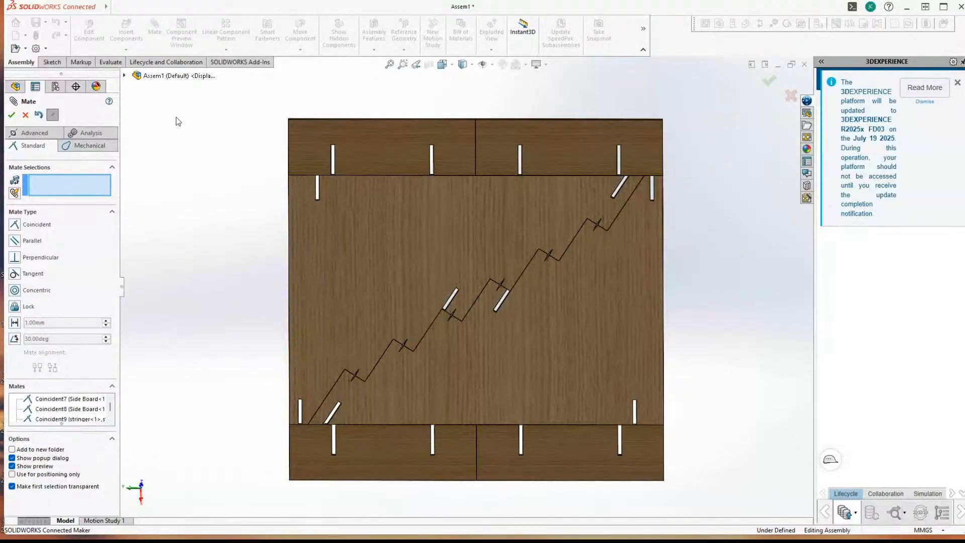
{"action": "mouse_move", "coordinate": [47, 13]}
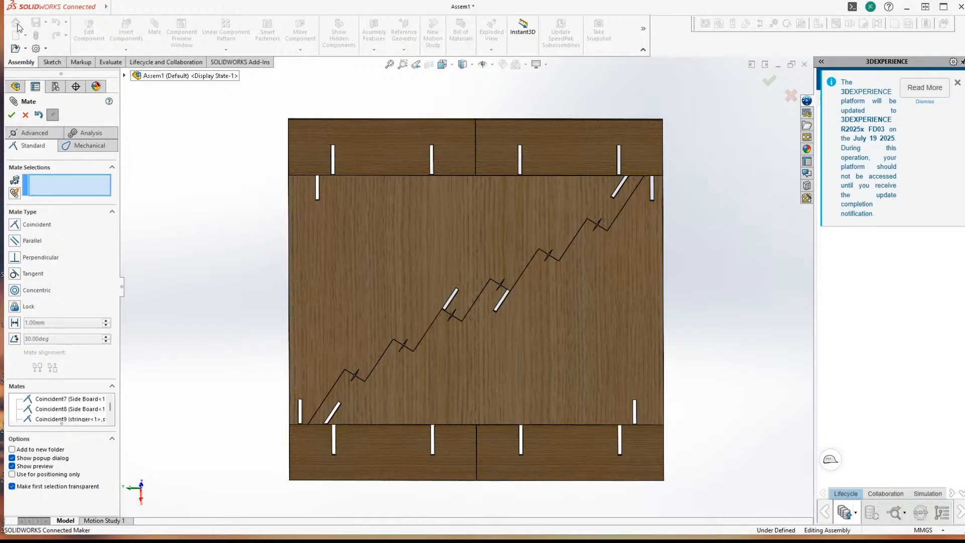
{"action": "left_click", "coordinate": [25, 117]}
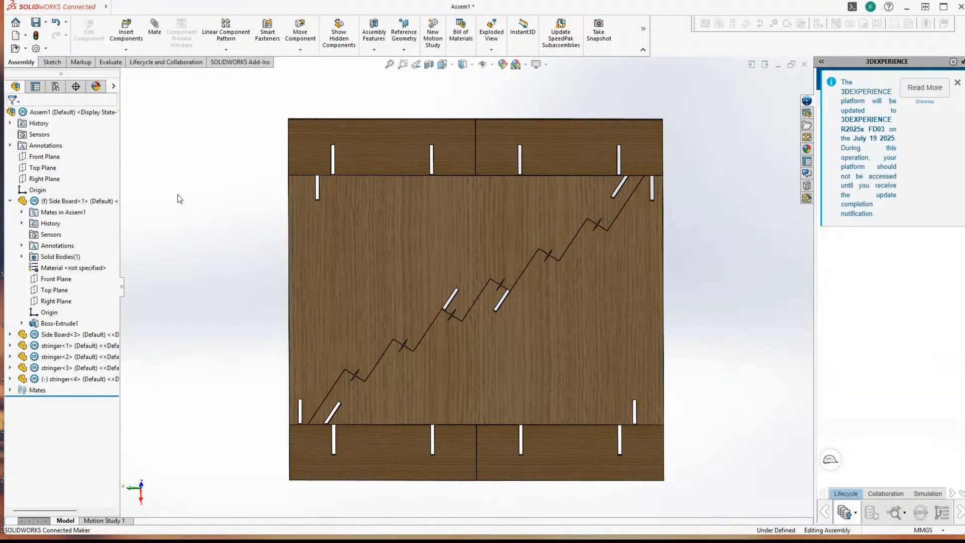
Step: Open the recent drawing Knife Stand Metric Flat 002 and look over its sheet layout
{"action": "left_click", "coordinate": [15, 23]}
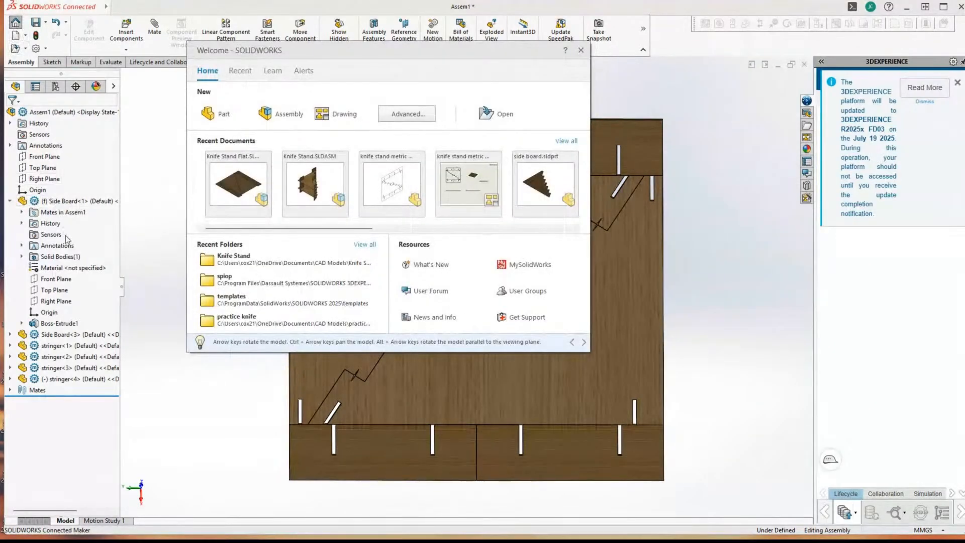
{"action": "left_click", "coordinate": [464, 189]}
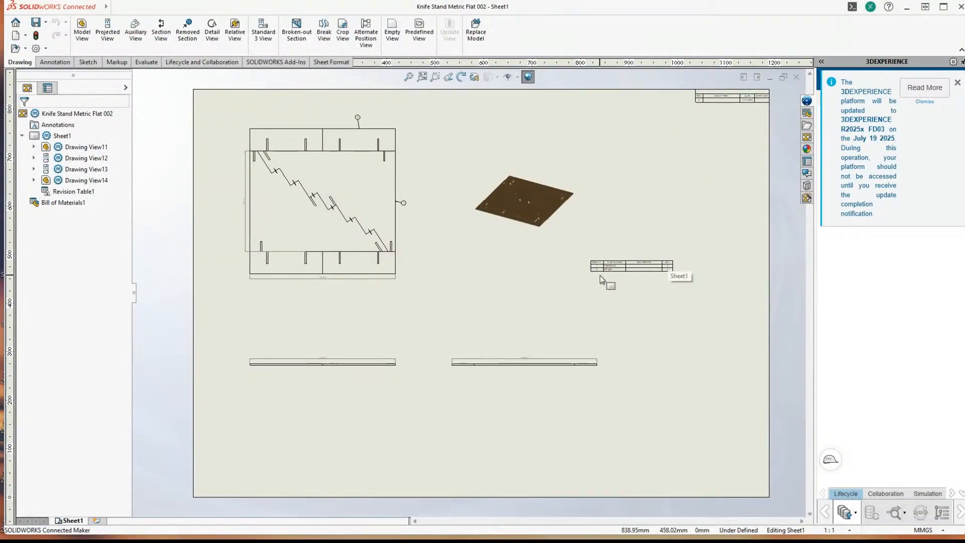
{"action": "scroll", "coordinate": [634, 262], "scroll_direction": "up", "scroll_amount": 4}
{"action": "scroll", "coordinate": [577, 291], "scroll_direction": "down", "scroll_amount": 3}
{"action": "scroll", "coordinate": [533, 274], "scroll_direction": "down", "scroll_amount": 4}
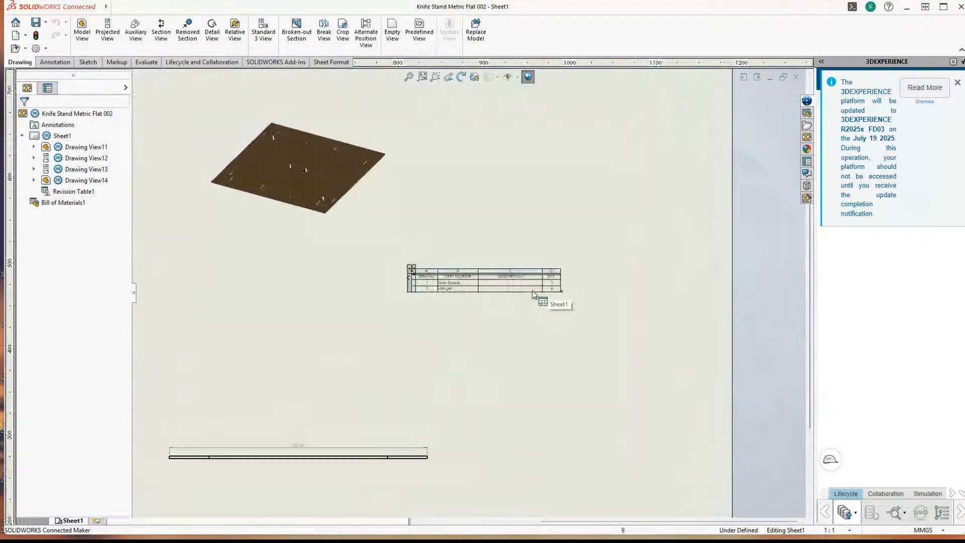
{"action": "scroll", "coordinate": [586, 423], "scroll_direction": "up", "scroll_amount": 5}
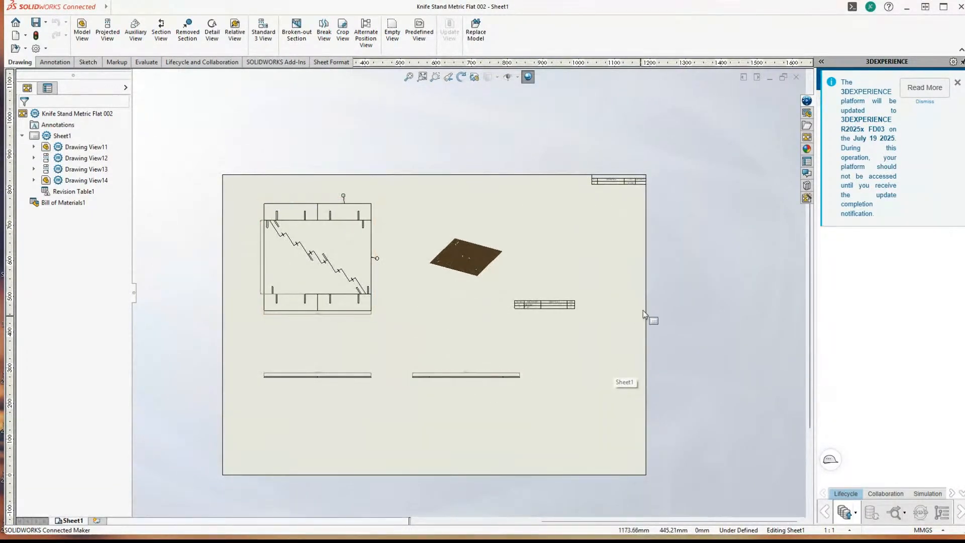
Step: Examine the revision table's columns and its first revision row at the corner of the drawing sheet
{"action": "scroll", "coordinate": [646, 316], "scroll_direction": "down", "scroll_amount": 6}
{"action": "scroll", "coordinate": [724, 366], "scroll_direction": "down", "scroll_amount": 2}
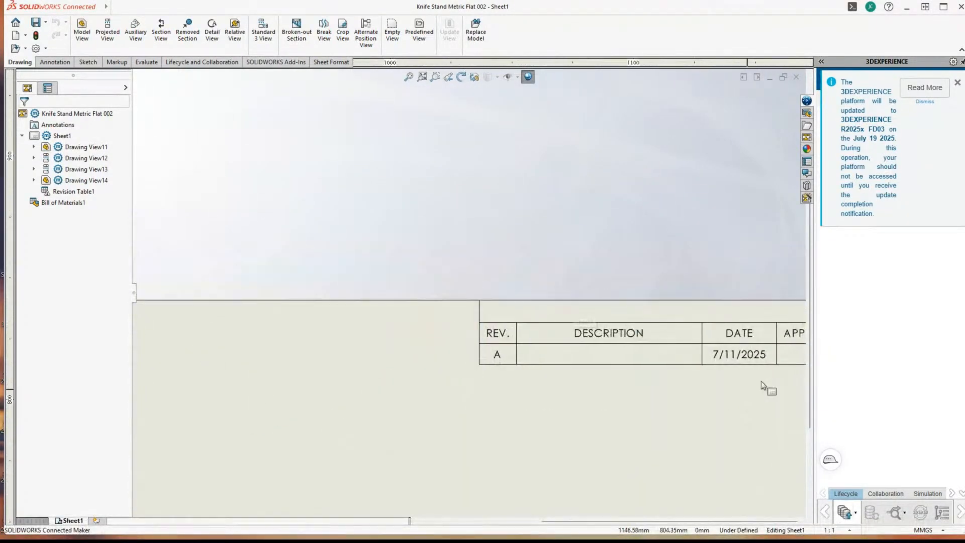
{"action": "scroll", "coordinate": [591, 364], "scroll_direction": "up", "scroll_amount": 2}
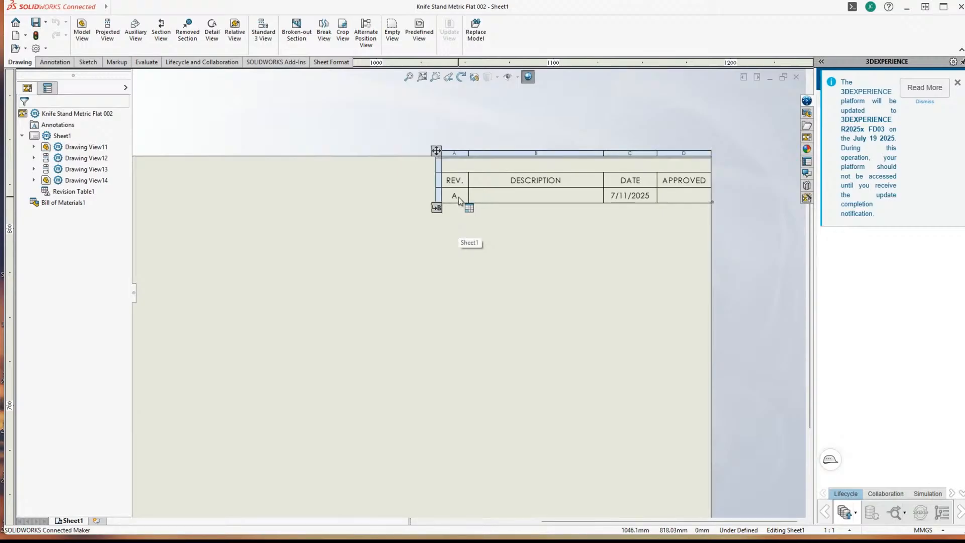
{"action": "scroll", "coordinate": [536, 217], "scroll_direction": "down", "scroll_amount": 1}
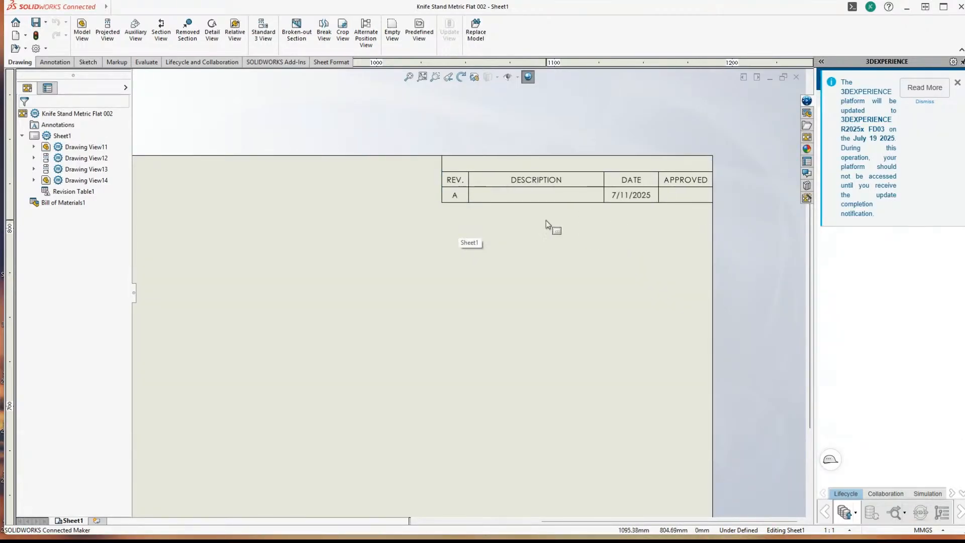
{"action": "left_click", "coordinate": [580, 193]}
{"action": "scroll", "coordinate": [582, 230], "scroll_direction": "up", "scroll_amount": 4}
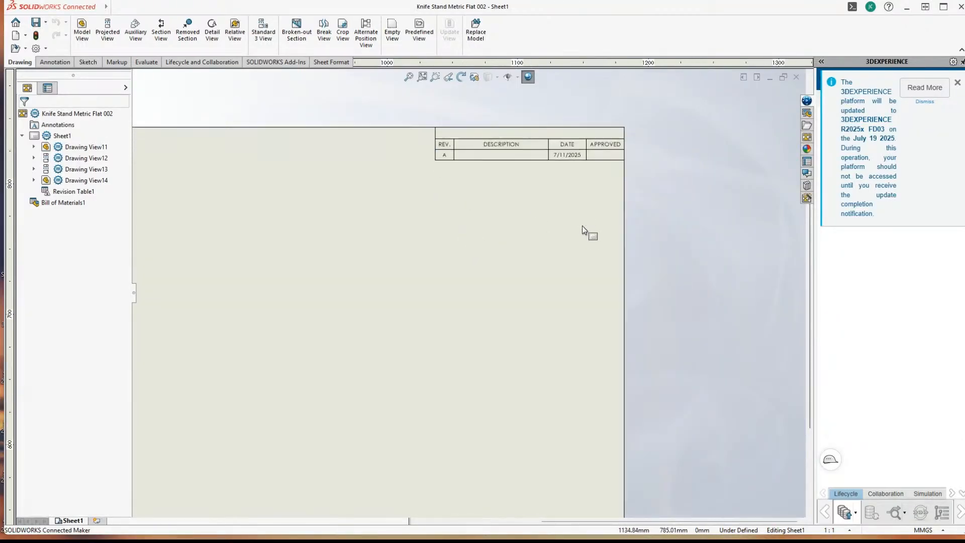
Step: Examine the bill of materials item numbers and compare them with the balloons on the main flat view
{"action": "scroll", "coordinate": [631, 199], "scroll_direction": "down", "scroll_amount": 3}
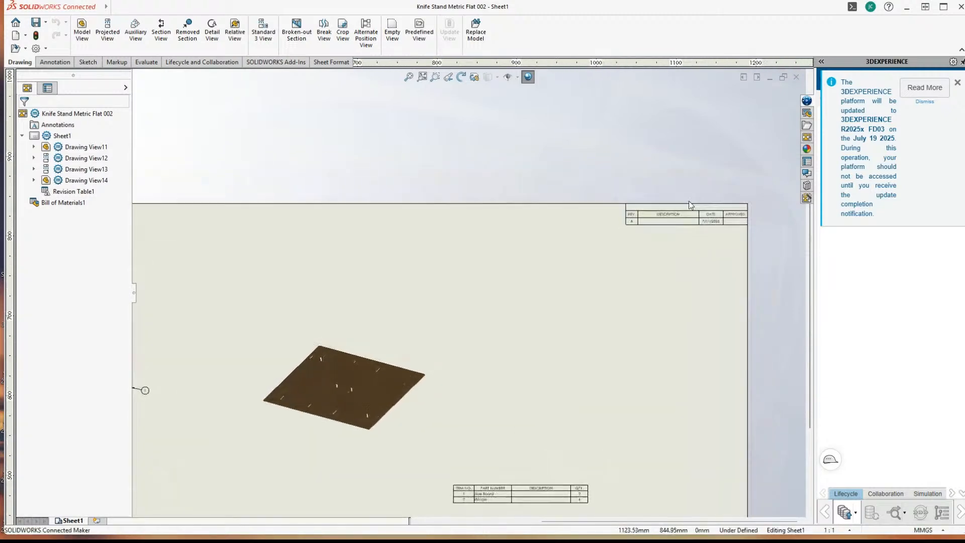
{"action": "scroll", "coordinate": [664, 250], "scroll_direction": "up", "scroll_amount": 2}
{"action": "scroll", "coordinate": [621, 275], "scroll_direction": "down", "scroll_amount": 3}
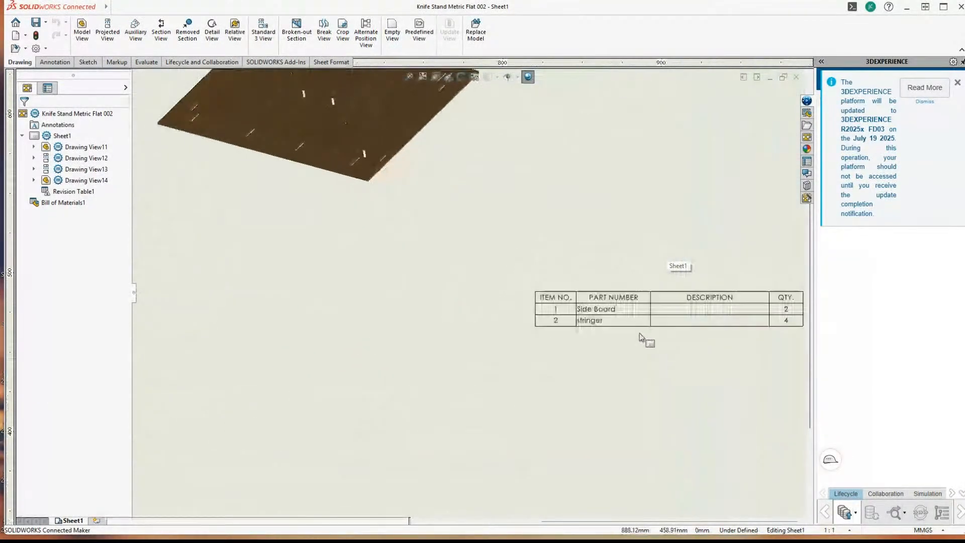
{"action": "scroll", "coordinate": [300, 367], "scroll_direction": "up", "scroll_amount": 1}
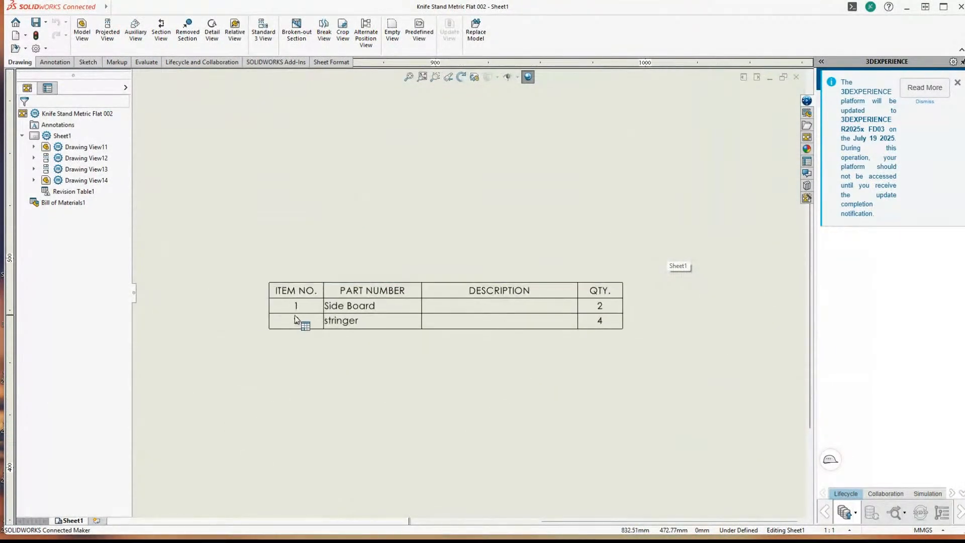
{"action": "left_click", "coordinate": [299, 309]}
{"action": "scroll", "coordinate": [294, 305], "scroll_direction": "up", "scroll_amount": 5}
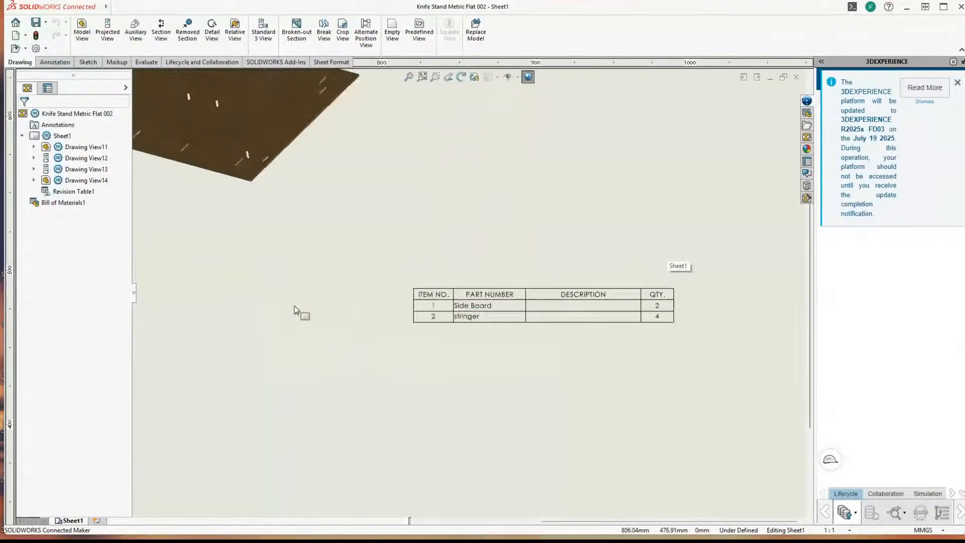
{"action": "scroll", "coordinate": [382, 309], "scroll_direction": "down", "scroll_amount": 6}
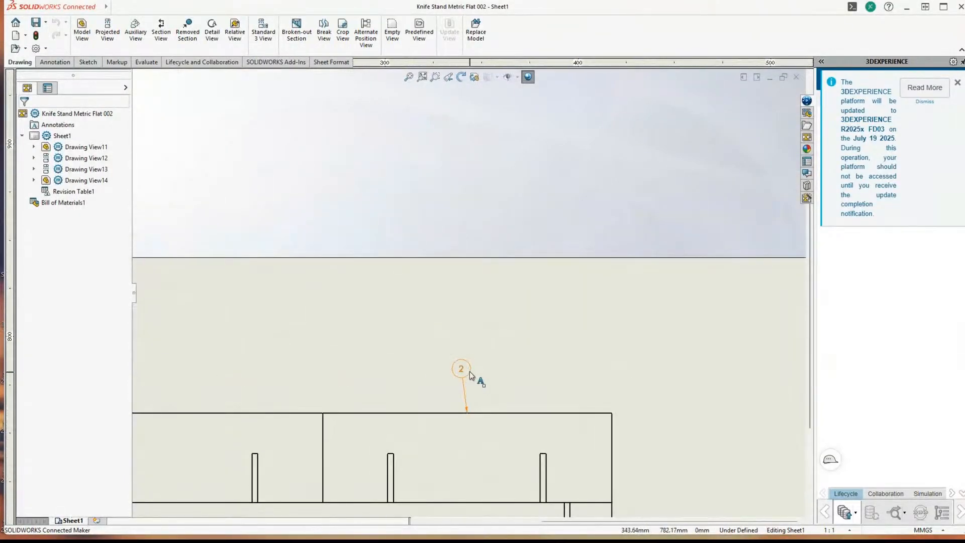
{"action": "scroll", "coordinate": [459, 369], "scroll_direction": "up", "scroll_amount": 5}
{"action": "scroll", "coordinate": [529, 451], "scroll_direction": "down", "scroll_amount": 5}
{"action": "scroll", "coordinate": [452, 367], "scroll_direction": "up", "scroll_amount": 5}
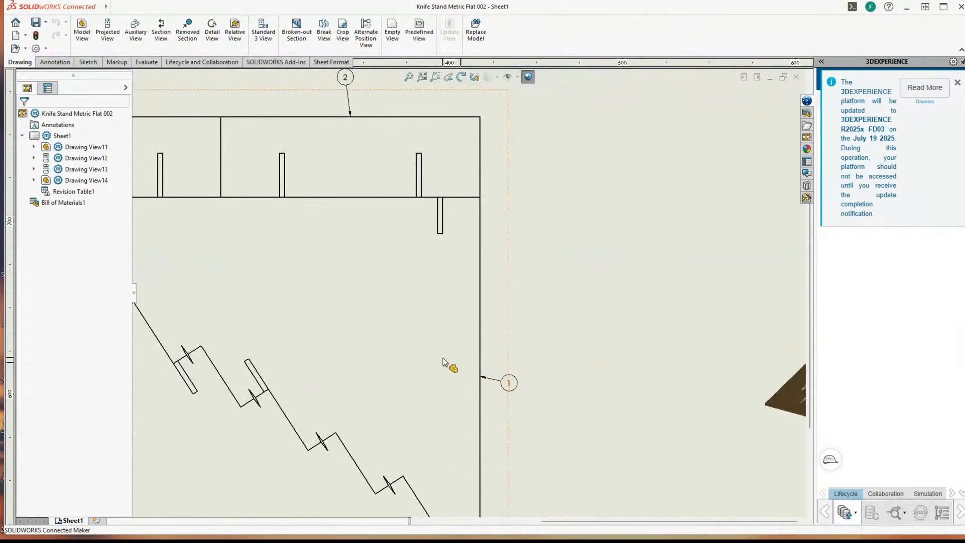
{"action": "scroll", "coordinate": [580, 406], "scroll_direction": "down", "scroll_amount": 6}
{"action": "scroll", "coordinate": [582, 406], "scroll_direction": "up", "scroll_amount": 5}
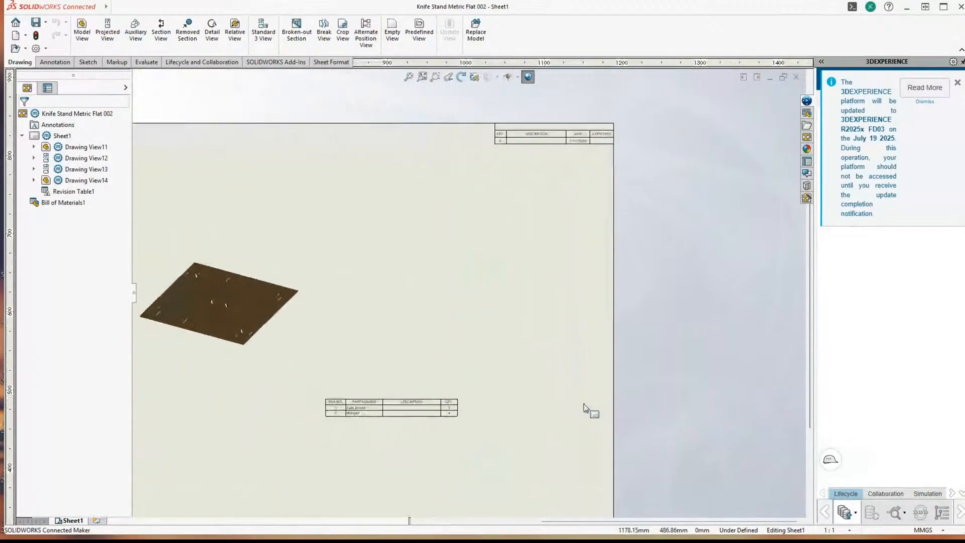
Step: Compare the side board and stringer quantities in the bill of materials with the parts shown in the main flat view
{"action": "scroll", "coordinate": [586, 405], "scroll_direction": "down", "scroll_amount": 6}
{"action": "left_click", "coordinate": [735, 378]}
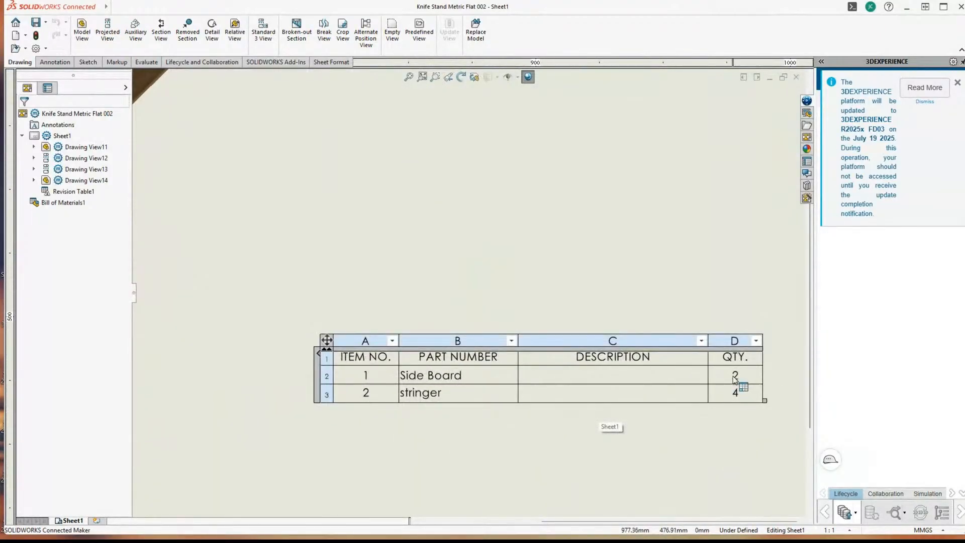
{"action": "scroll", "coordinate": [734, 377], "scroll_direction": "up", "scroll_amount": 5}
{"action": "scroll", "coordinate": [492, 372], "scroll_direction": "down", "scroll_amount": 6}
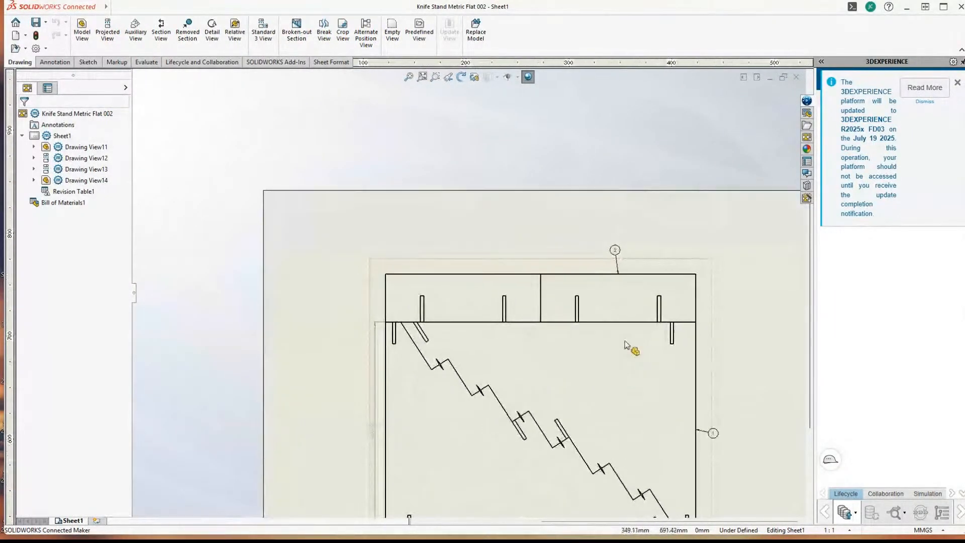
{"action": "scroll", "coordinate": [625, 345], "scroll_direction": "down", "scroll_amount": 4}
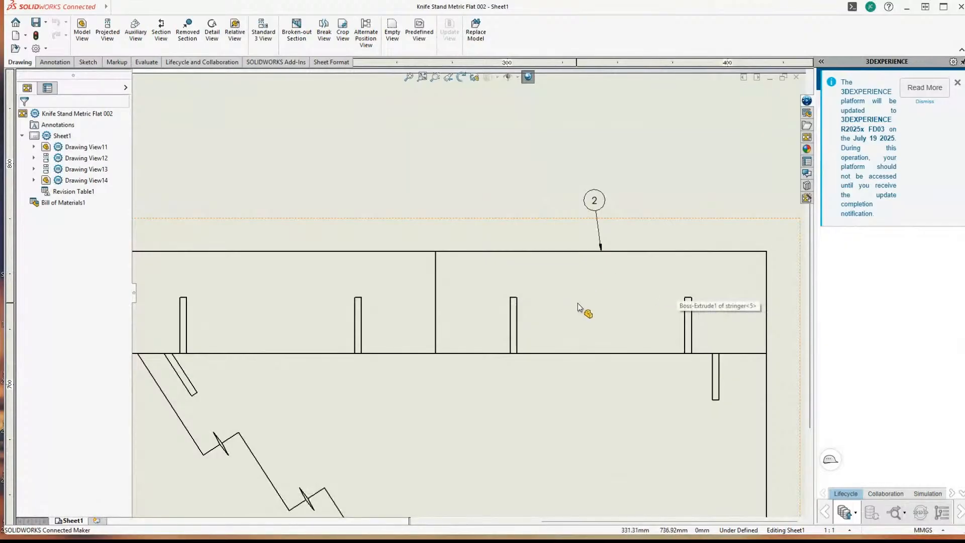
{"action": "scroll", "coordinate": [532, 292], "scroll_direction": "up", "scroll_amount": 1}
{"action": "scroll", "coordinate": [503, 284], "scroll_direction": "up", "scroll_amount": 1}
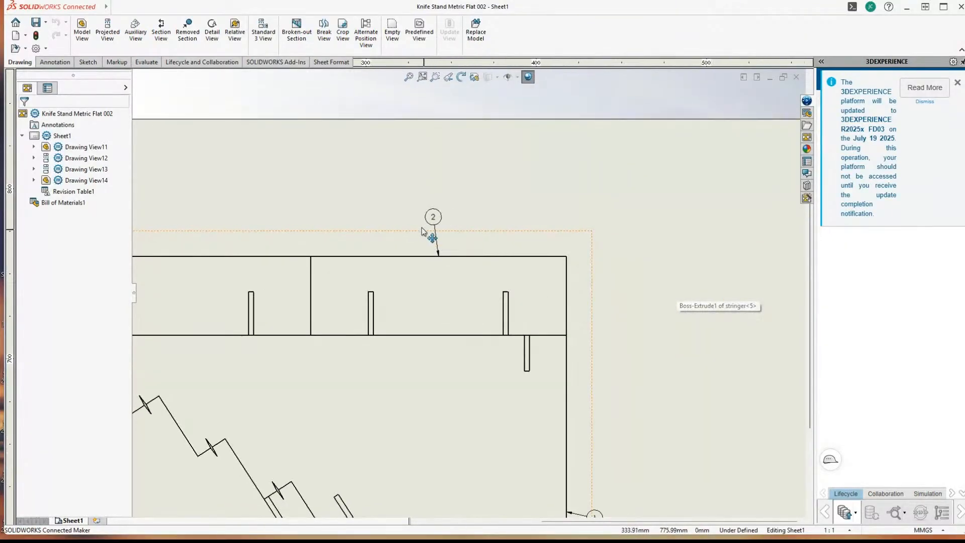
{"action": "scroll", "coordinate": [425, 229], "scroll_direction": "up", "scroll_amount": 4}
{"action": "scroll", "coordinate": [553, 326], "scroll_direction": "down", "scroll_amount": 2}
{"action": "scroll", "coordinate": [553, 327], "scroll_direction": "down", "scroll_amount": 2}
{"action": "left_click", "coordinate": [647, 338]}
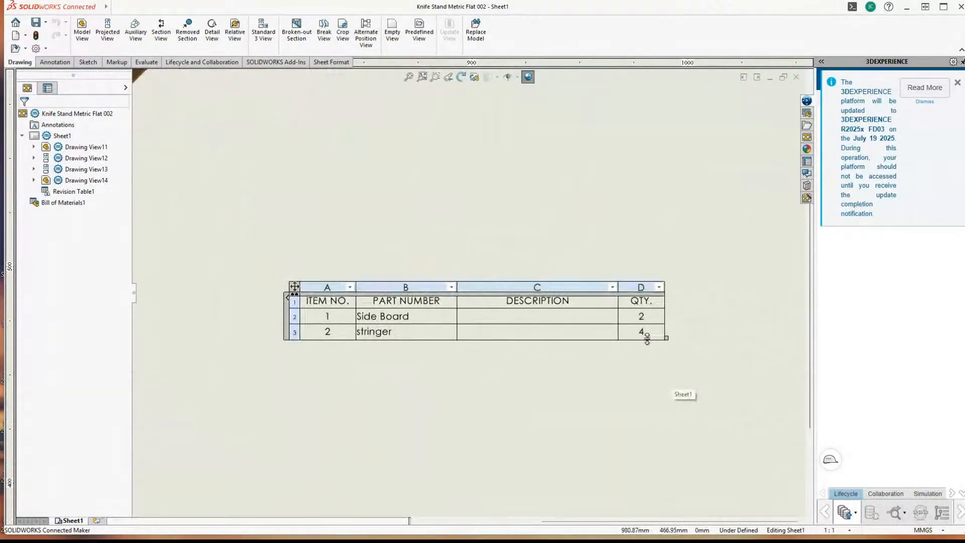
{"action": "scroll", "coordinate": [552, 402], "scroll_direction": "up", "scroll_amount": 5}
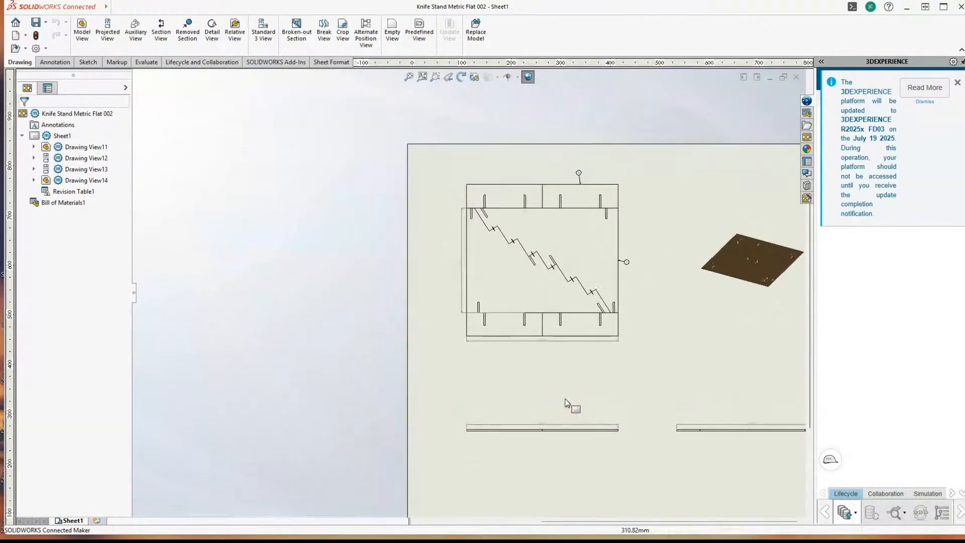
Step: Examine the height and width dimensions placed around the main flat view
{"action": "scroll", "coordinate": [568, 402], "scroll_direction": "up", "scroll_amount": 2}
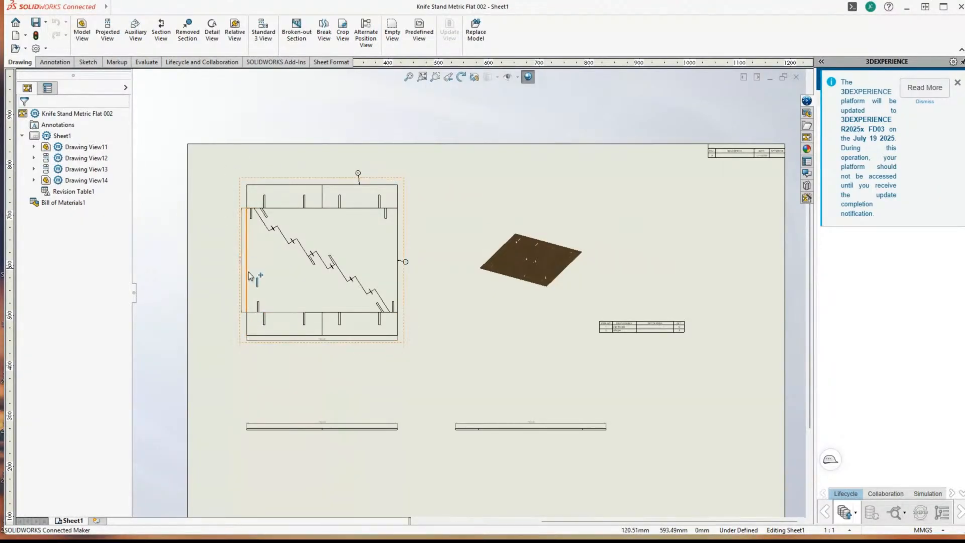
{"action": "left_click", "coordinate": [221, 266]}
{"action": "scroll", "coordinate": [272, 320], "scroll_direction": "up", "scroll_amount": 5}
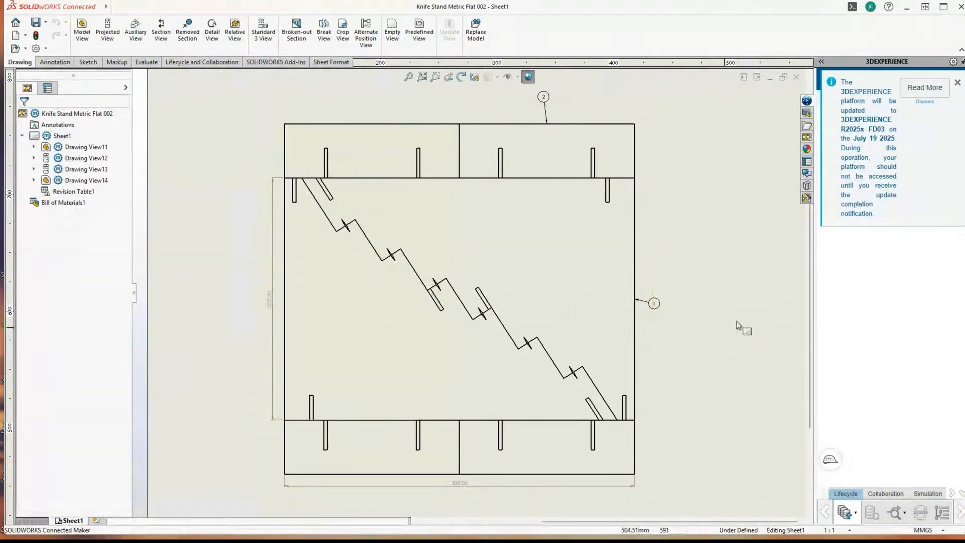
{"action": "scroll", "coordinate": [426, 371], "scroll_direction": "down", "scroll_amount": 3}
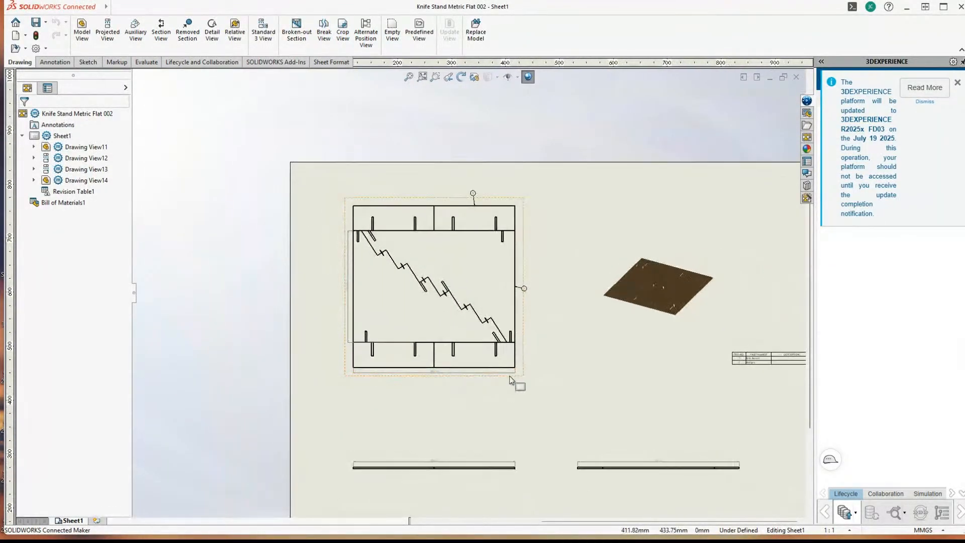
{"action": "scroll", "coordinate": [513, 384], "scroll_direction": "up", "scroll_amount": 4}
{"action": "scroll", "coordinate": [752, 402], "scroll_direction": "down", "scroll_amount": 2}
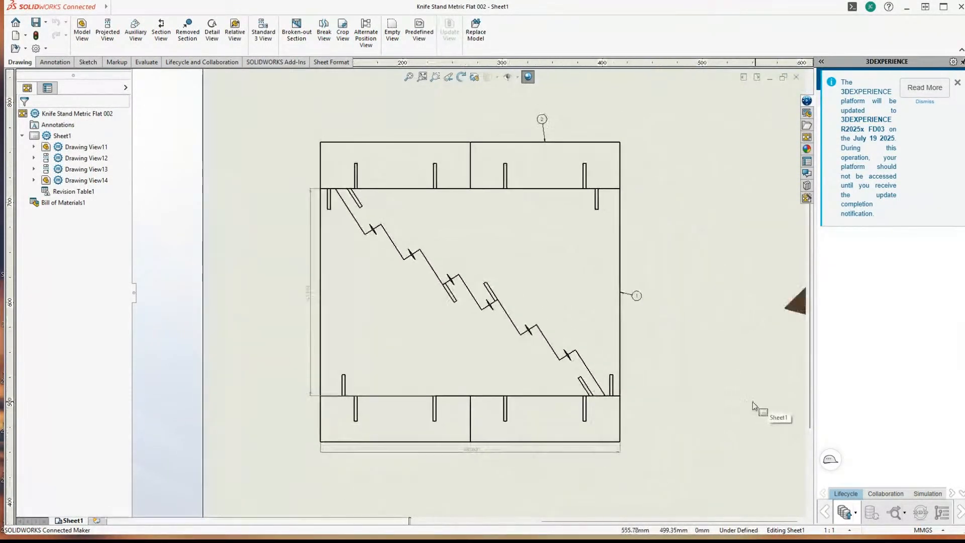
{"action": "scroll", "coordinate": [321, 282], "scroll_direction": "down", "scroll_amount": 1}
{"action": "scroll", "coordinate": [274, 252], "scroll_direction": "down", "scroll_amount": 2}
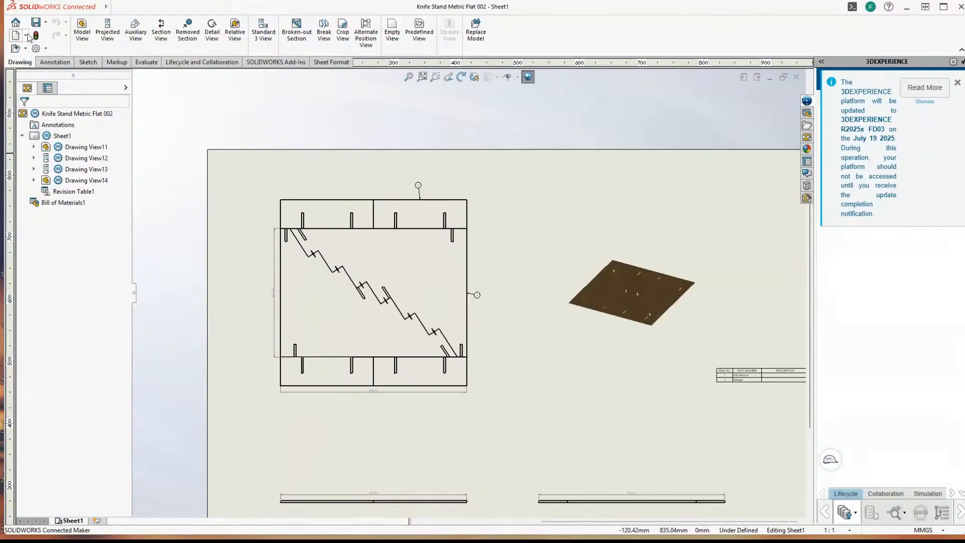
Step: Open the recent Knife Stand Metric Flat 002.dxf part and examine its imported flat outline and slots
{"action": "left_click", "coordinate": [15, 22]}
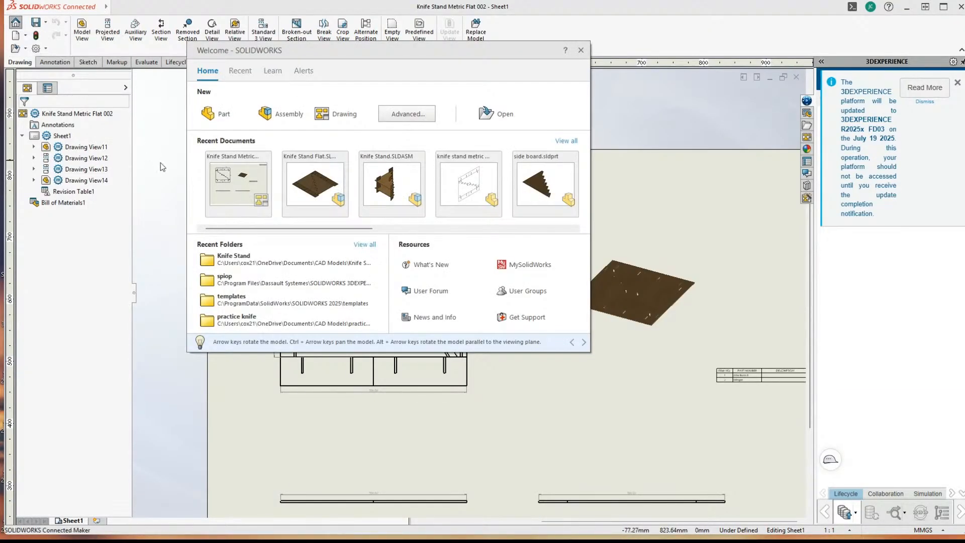
{"action": "left_click", "coordinate": [471, 186]}
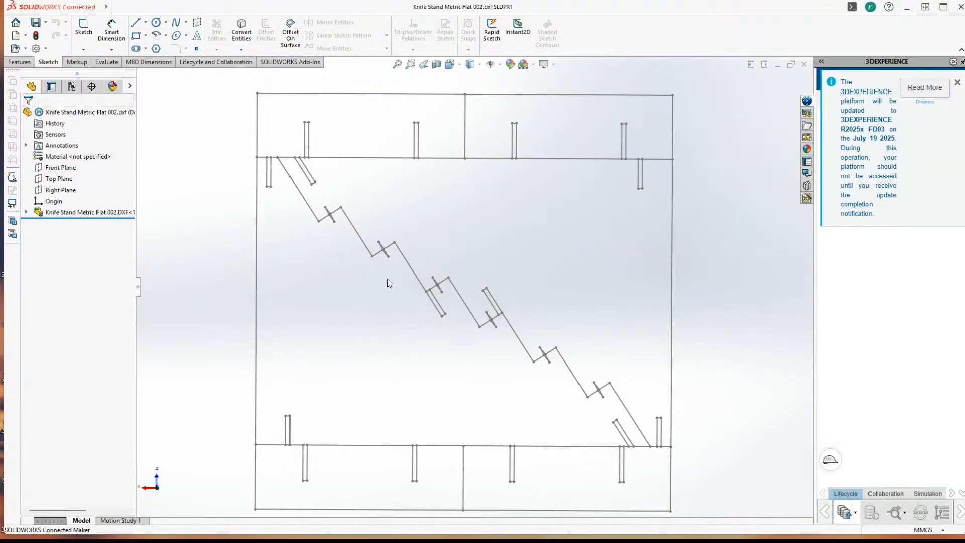
{"action": "scroll", "coordinate": [387, 278], "scroll_direction": "down", "scroll_amount": 5}
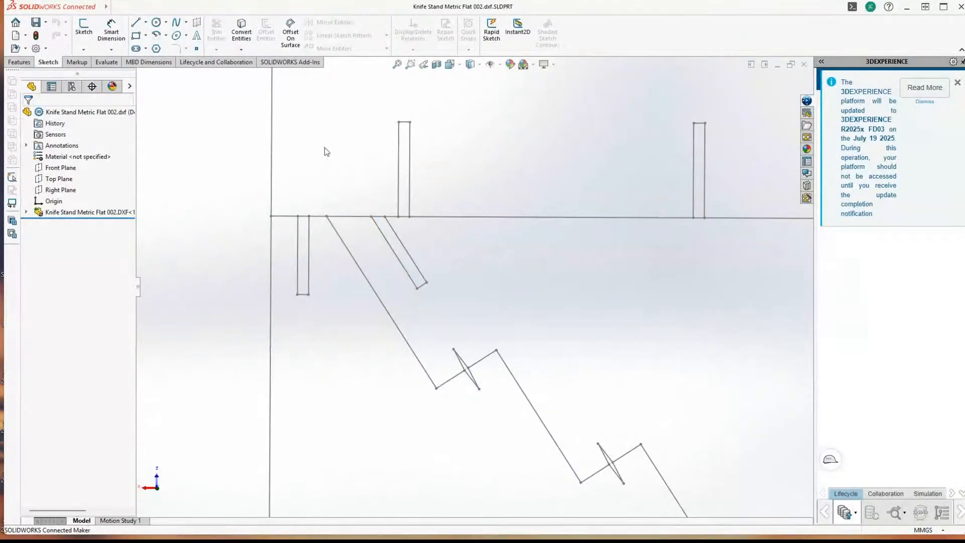
{"action": "scroll", "coordinate": [649, 191], "scroll_direction": "up", "scroll_amount": 5}
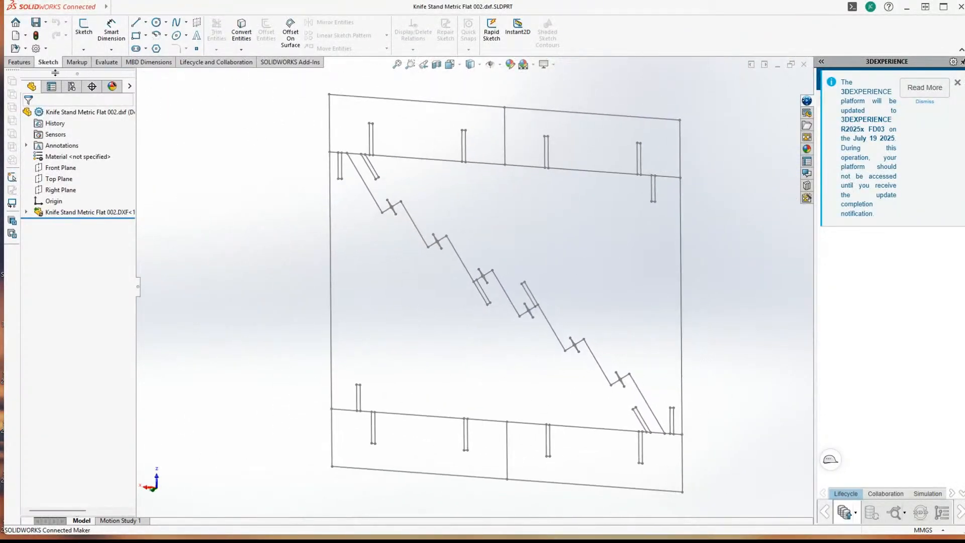
Step: Close the imported DXF part and return to the Knife Stand Metric Flat 002 drawing
{"action": "left_click", "coordinate": [16, 23]}
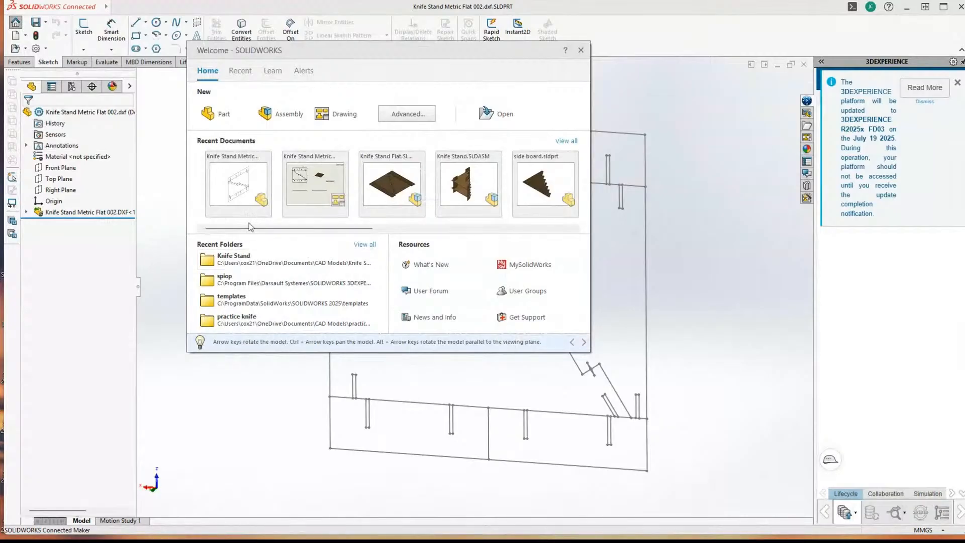
{"action": "key", "text": "Escape"}
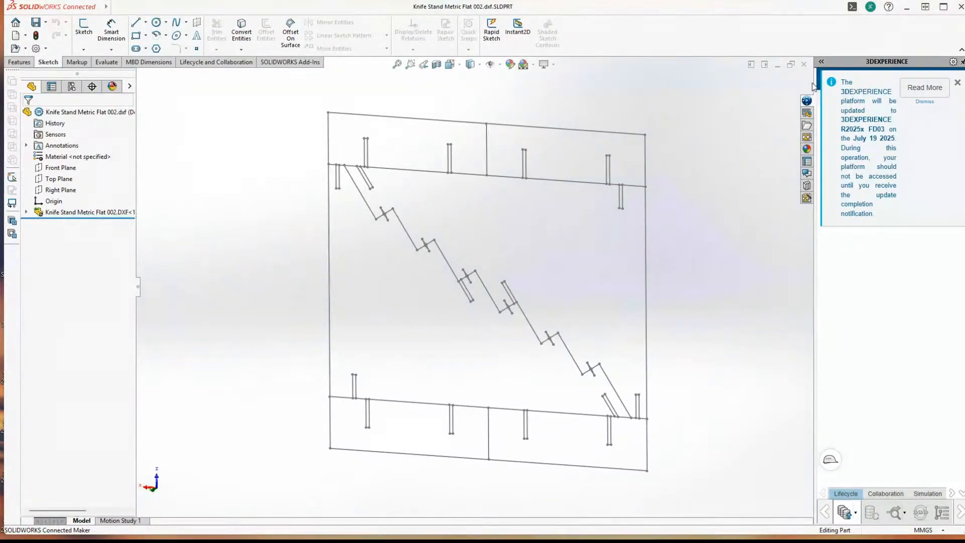
{"action": "left_click", "coordinate": [803, 65]}
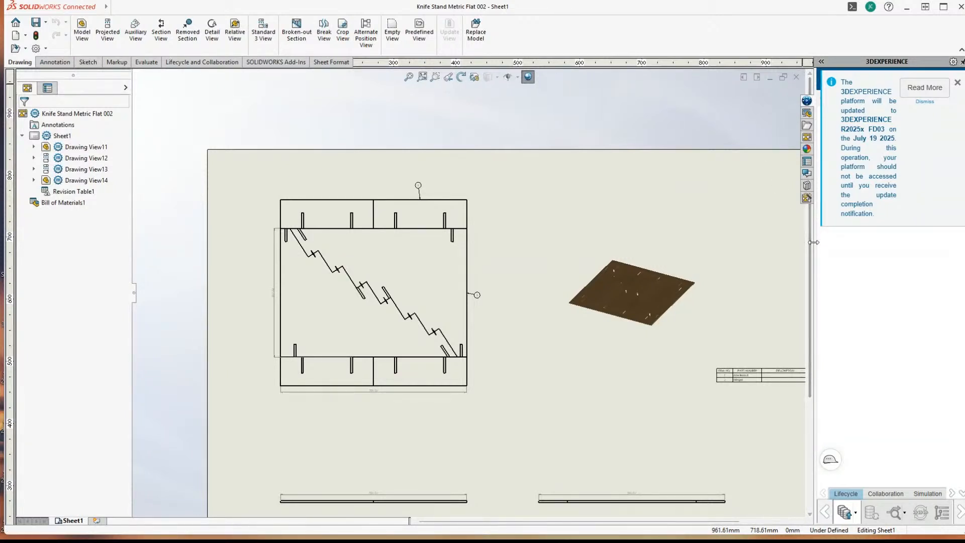
Step: Look over the whole drawing sheet and open the recent Knife Stand assembly without rebuilding it
{"action": "scroll", "coordinate": [174, 140], "scroll_direction": "up", "scroll_amount": 2}
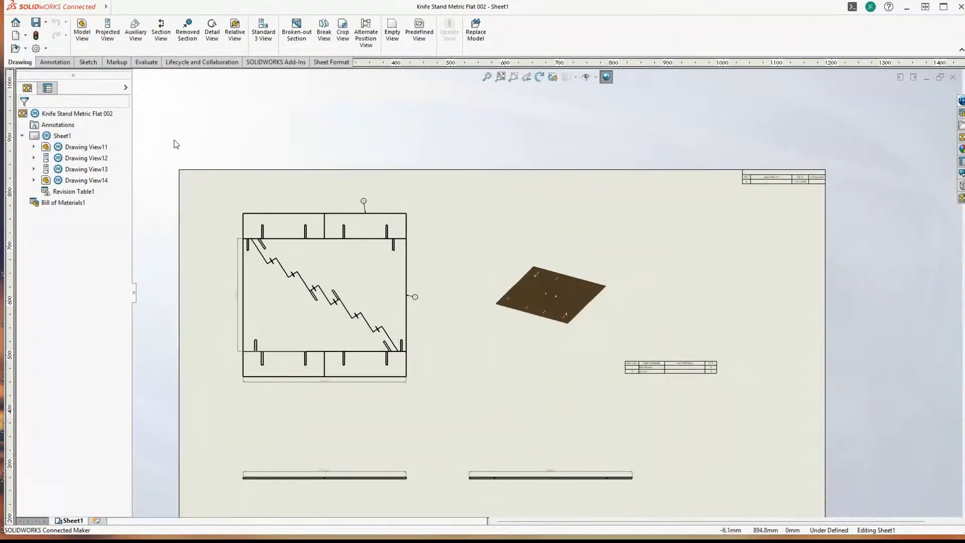
{"action": "scroll", "coordinate": [207, 132], "scroll_direction": "down", "scroll_amount": 1}
{"action": "scroll", "coordinate": [209, 134], "scroll_direction": "up", "scroll_amount": 1}
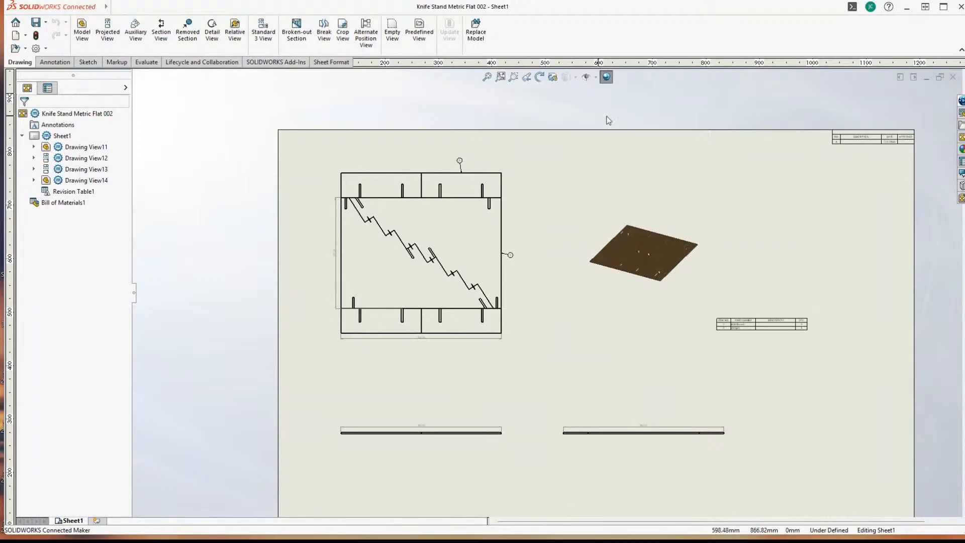
{"action": "scroll", "coordinate": [663, 282], "scroll_direction": "up", "scroll_amount": 3}
{"action": "scroll", "coordinate": [221, 216], "scroll_direction": "down", "scroll_amount": 1}
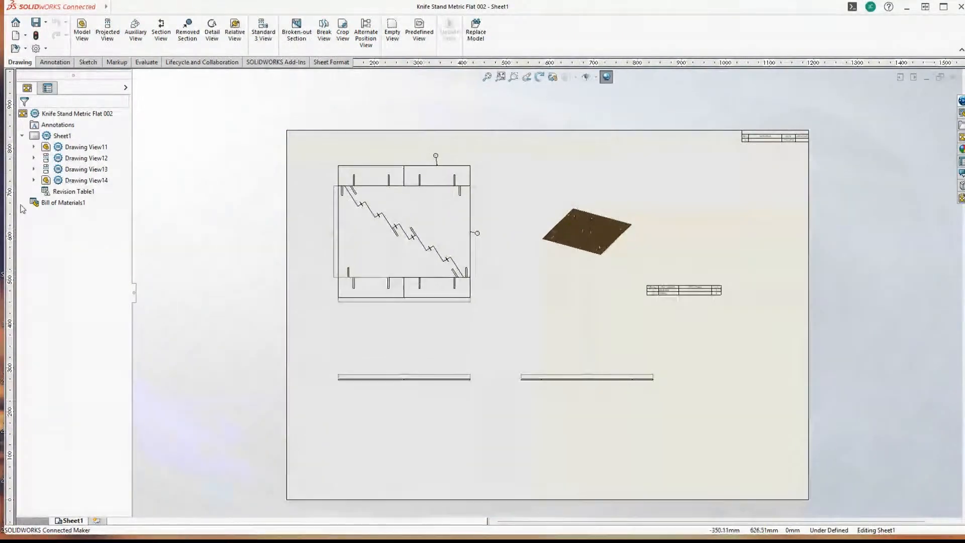
{"action": "left_click", "coordinate": [16, 22]}
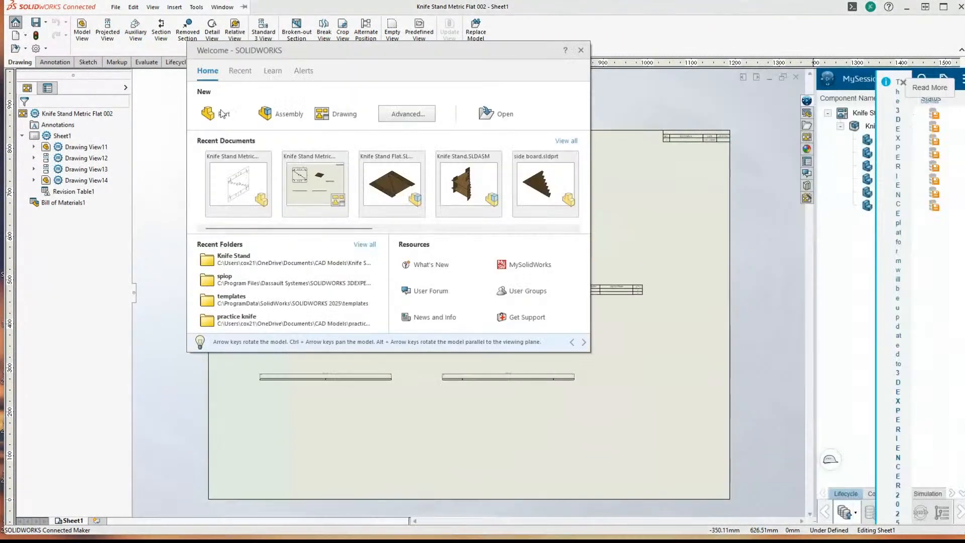
{"action": "left_click", "coordinate": [466, 180]}
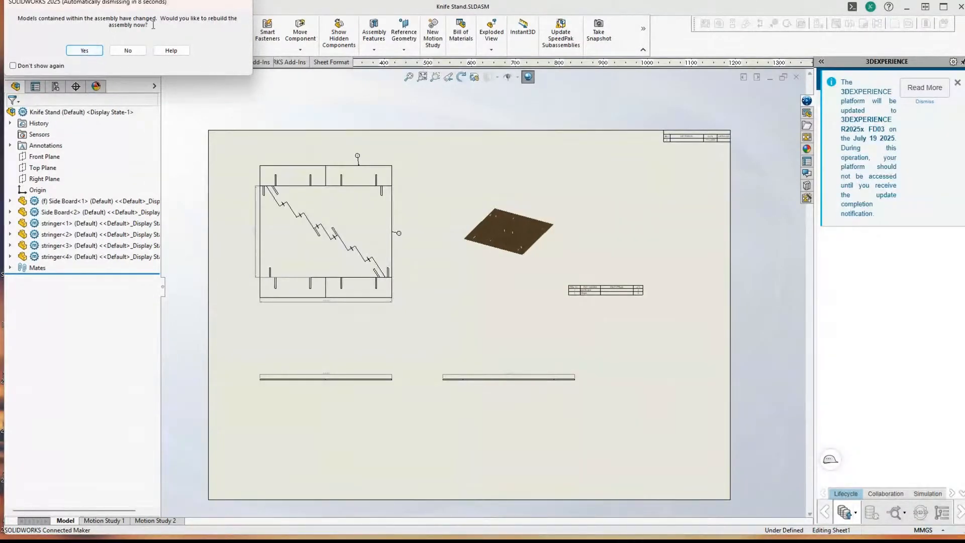
{"action": "left_click", "coordinate": [129, 50]}
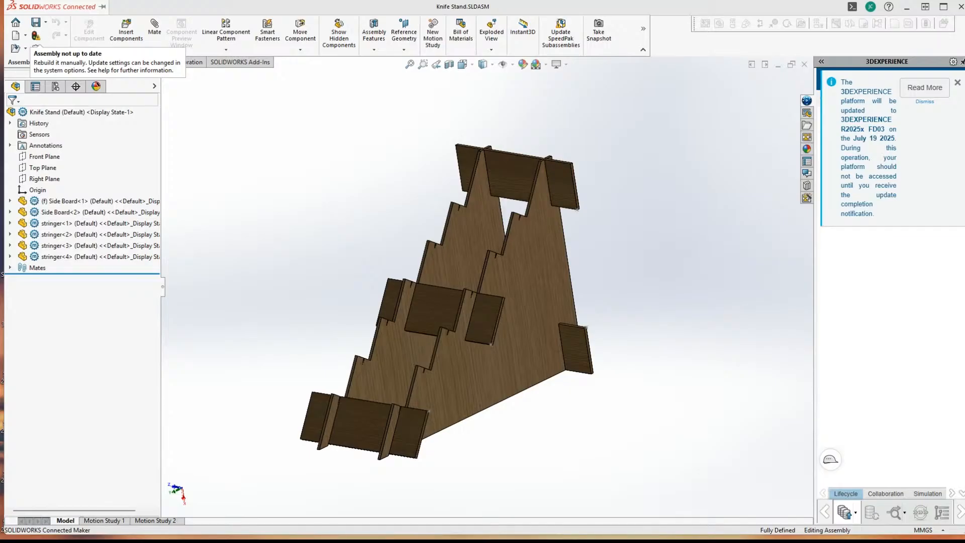
Step: Switch to the image viewer and enlarge the two photos of the empty built knife stand across the screen
{"action": "left_click", "coordinate": [160, 535]}
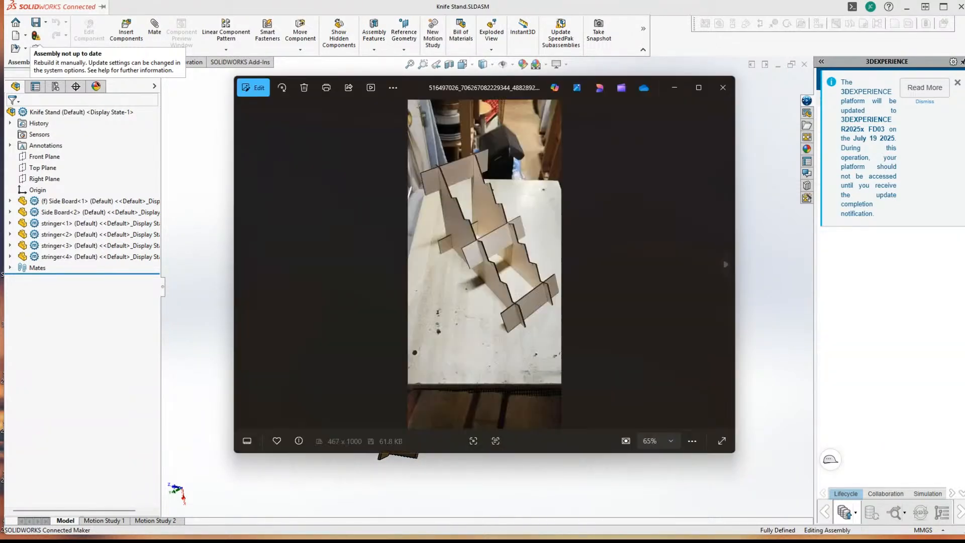
{"action": "double_click", "coordinate": [473, 76]}
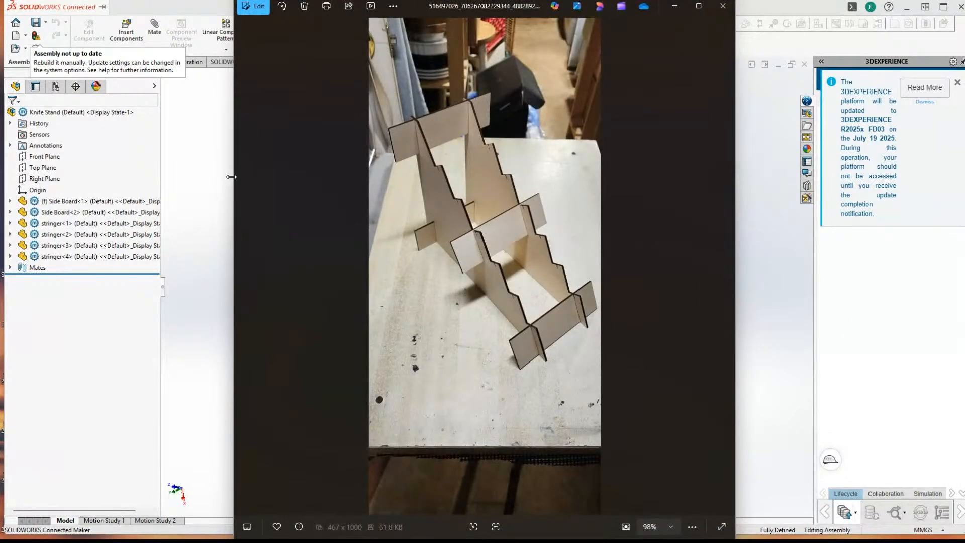
{"action": "left_click_drag", "start_coordinate": [234, 180], "coordinate": [3, 181]}
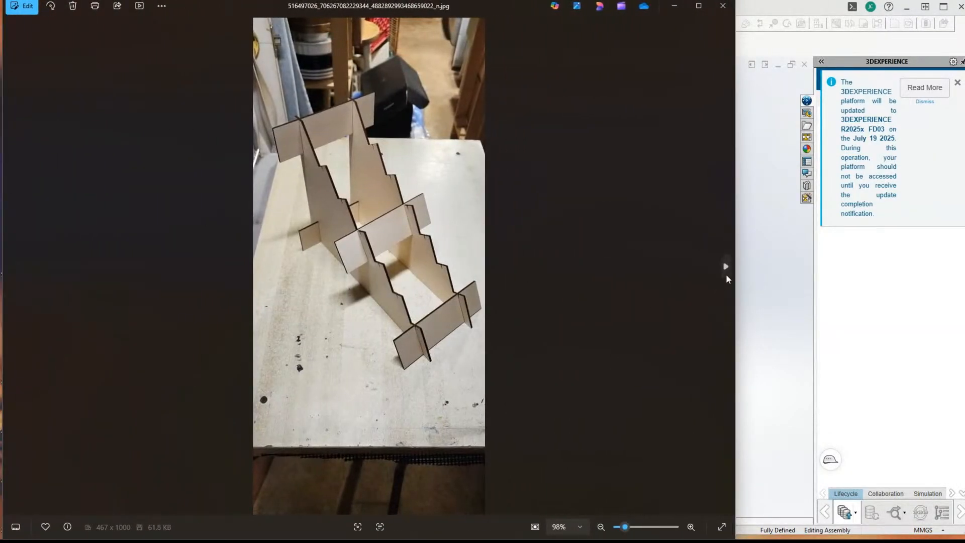
{"action": "left_click_drag", "start_coordinate": [732, 274], "coordinate": [898, 271]}
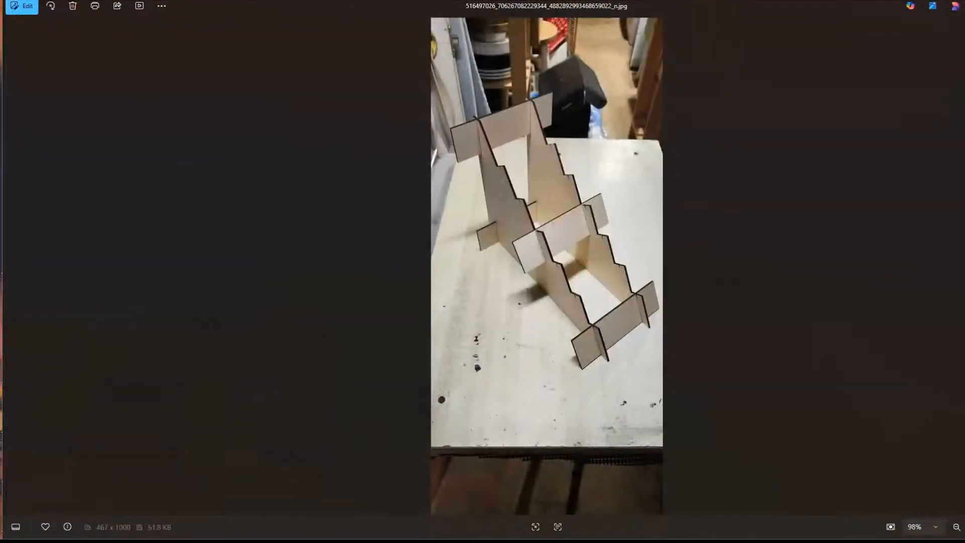
{"action": "mouse_move", "coordinate": [964, 146]}
{"action": "left_mouse_down"}
{"action": "mouse_move", "coordinate": [953, 146]}
{"action": "mouse_move", "coordinate": [964, 149]}
{"action": "left_mouse_up"}
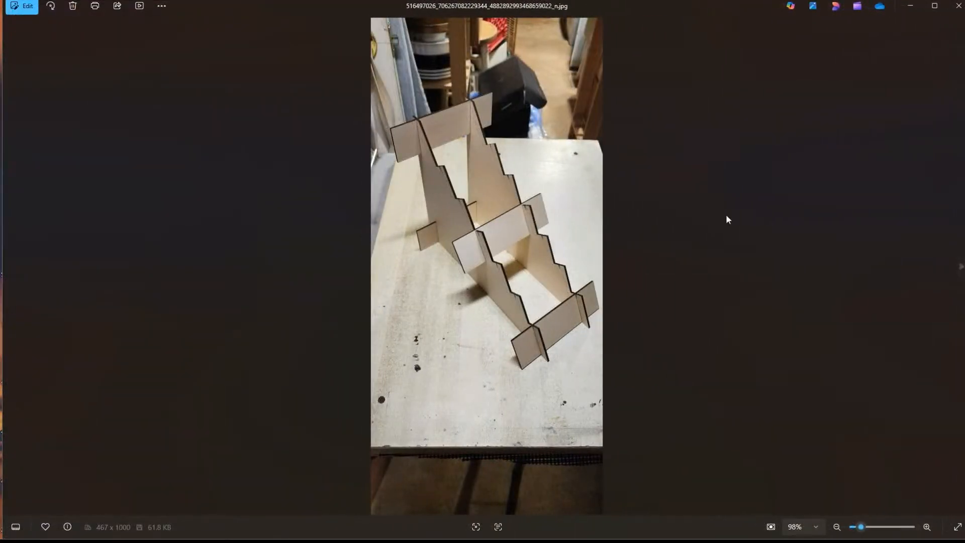
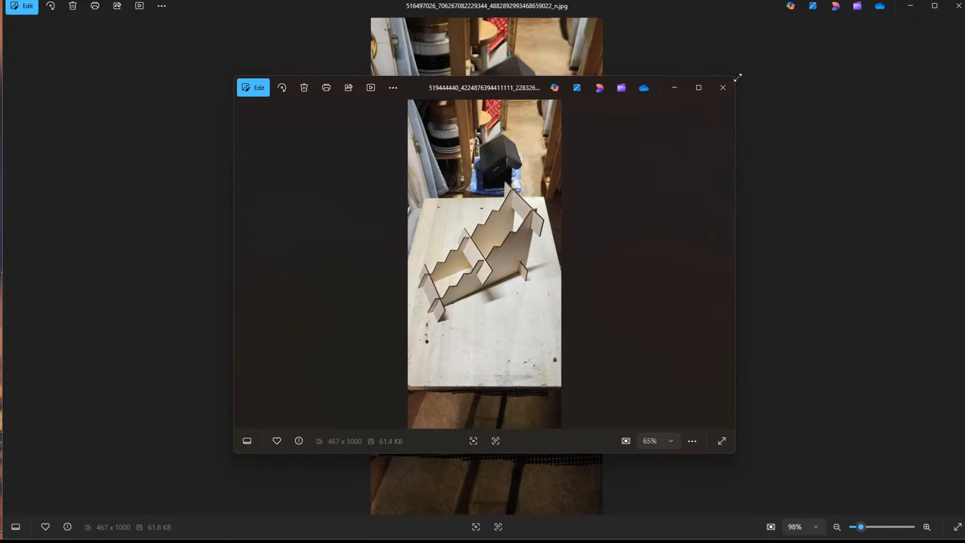
{"action": "left_click_drag", "start_coordinate": [737, 78], "coordinate": [962, 1]}
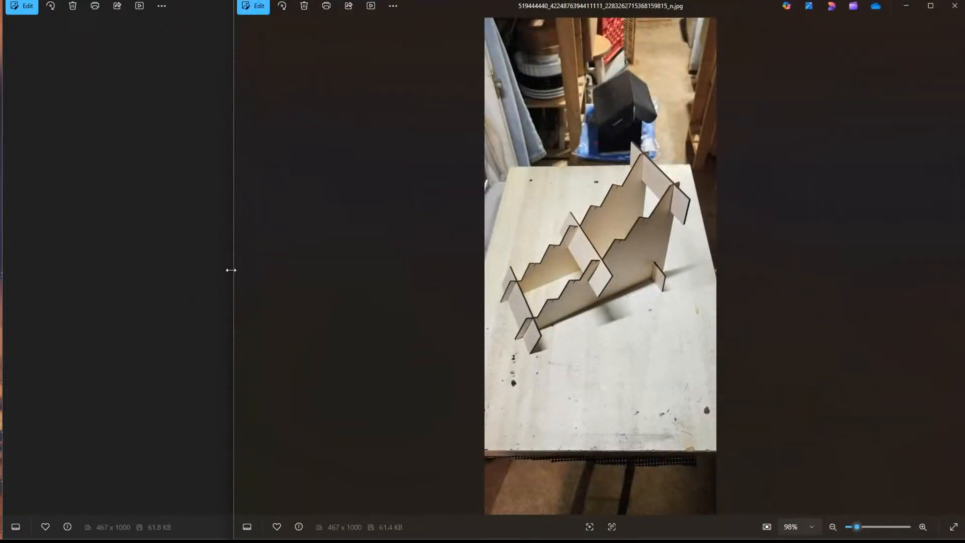
{"action": "left_click_drag", "start_coordinate": [231, 270], "coordinate": [3, 280]}
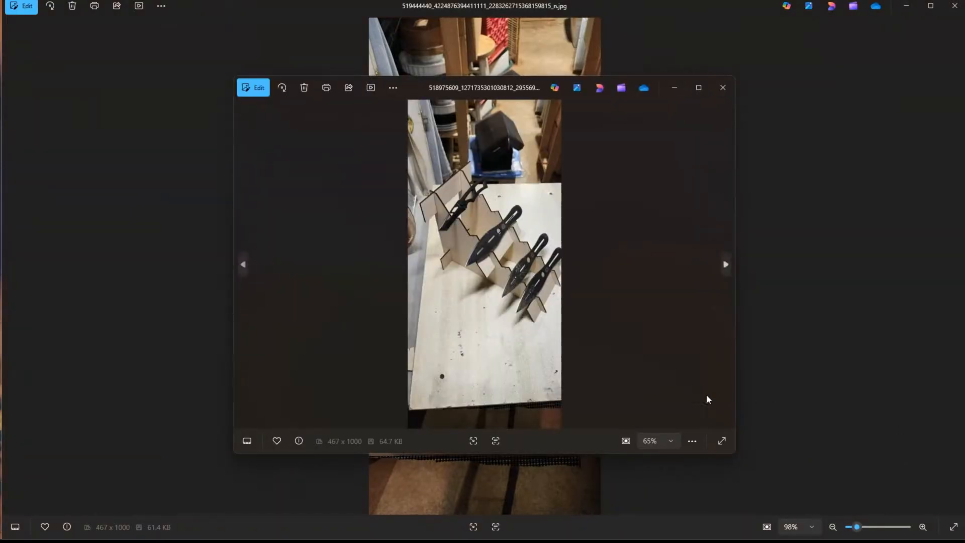
Step: View the photo of the stand holding four knives full screen and examine how the knives rest on it
{"action": "scroll", "coordinate": [593, 308], "scroll_direction": "up", "scroll_amount": 1}
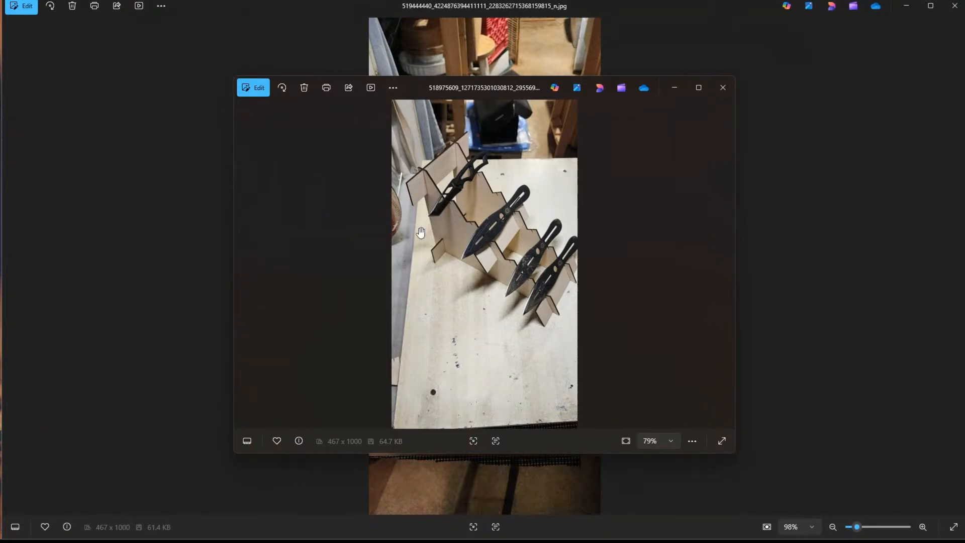
{"action": "left_click_drag", "start_coordinate": [415, 187], "coordinate": [416, 189]}
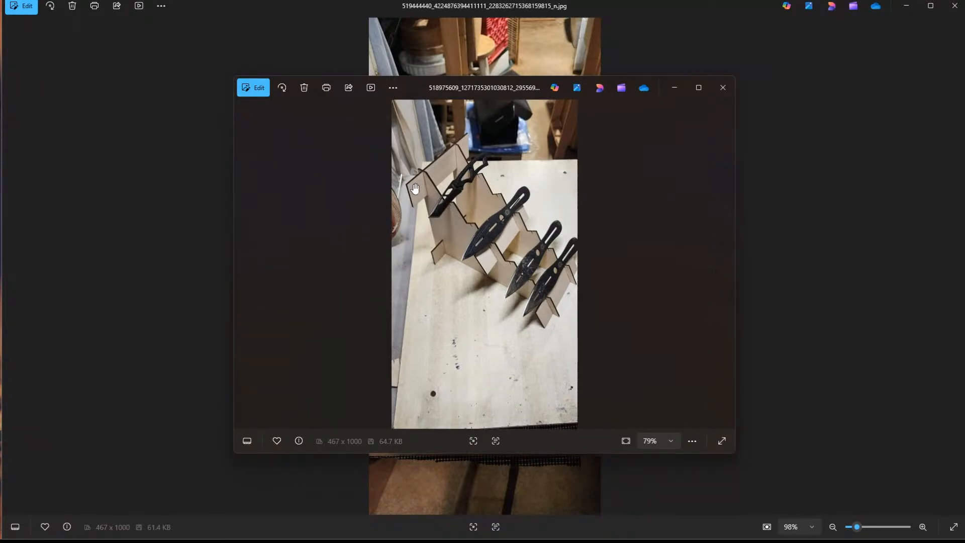
{"action": "left_click", "coordinate": [722, 440]}
{"action": "scroll", "coordinate": [577, 287], "scroll_direction": "up", "scroll_amount": 4}
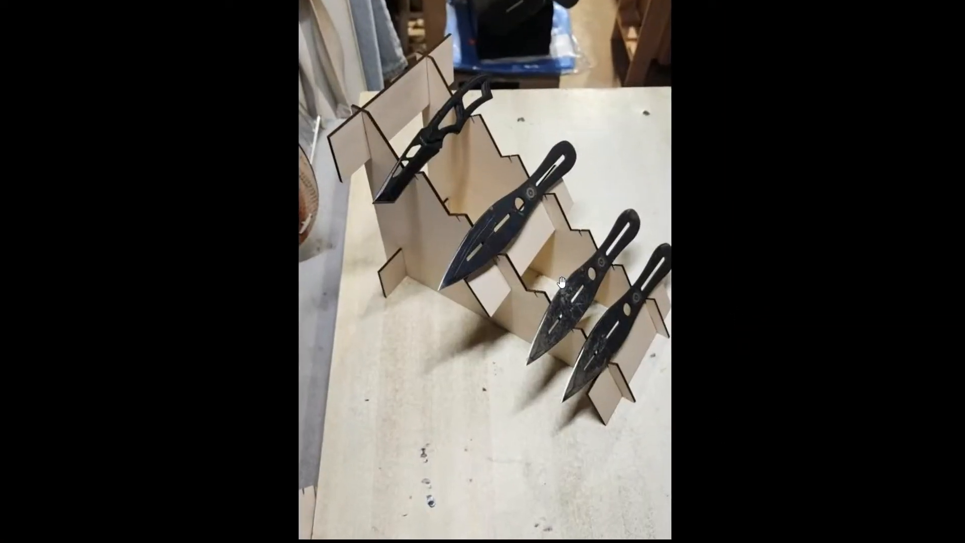
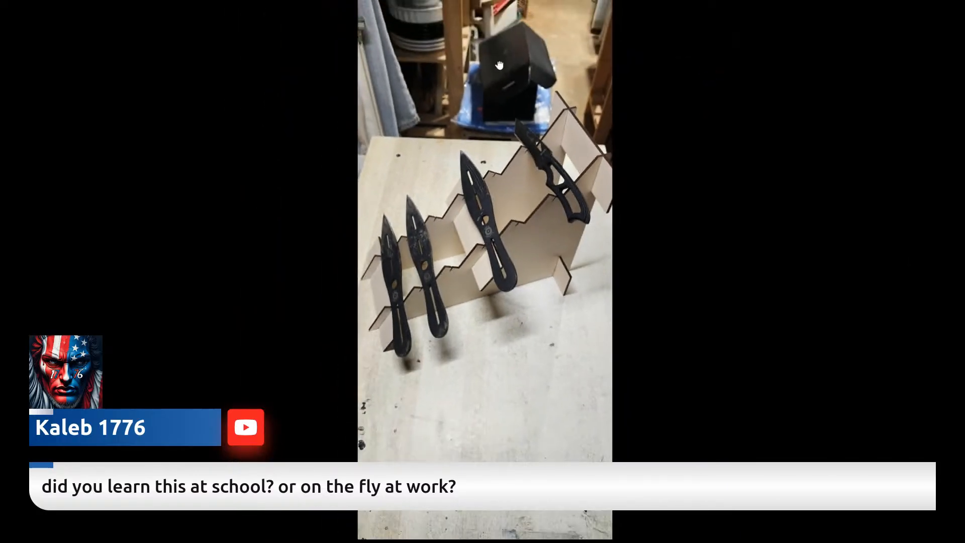
Step: Close all the knife stand photos and return to the Knife Stand assembly in SOLIDWORKS
{"action": "key", "text": "Escape"}
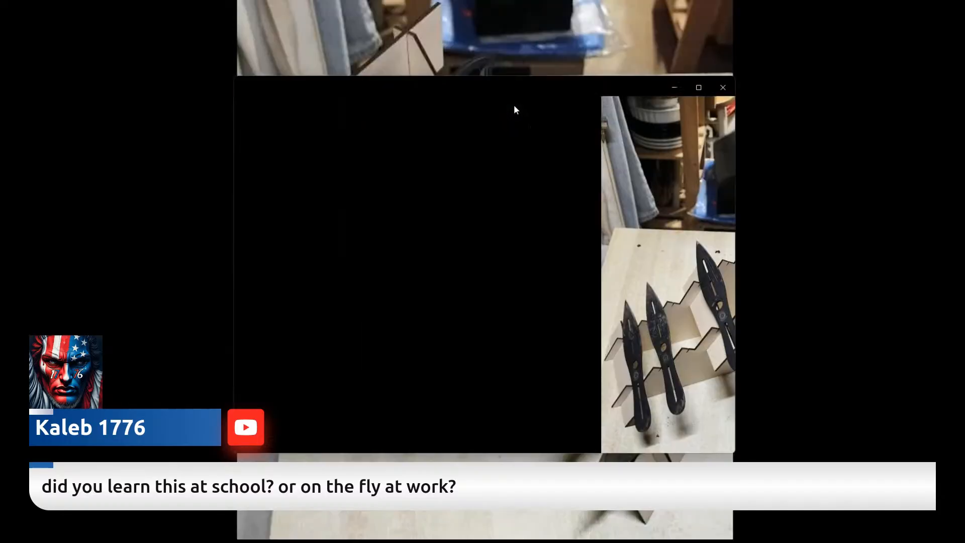
{"action": "left_click", "coordinate": [724, 88]}
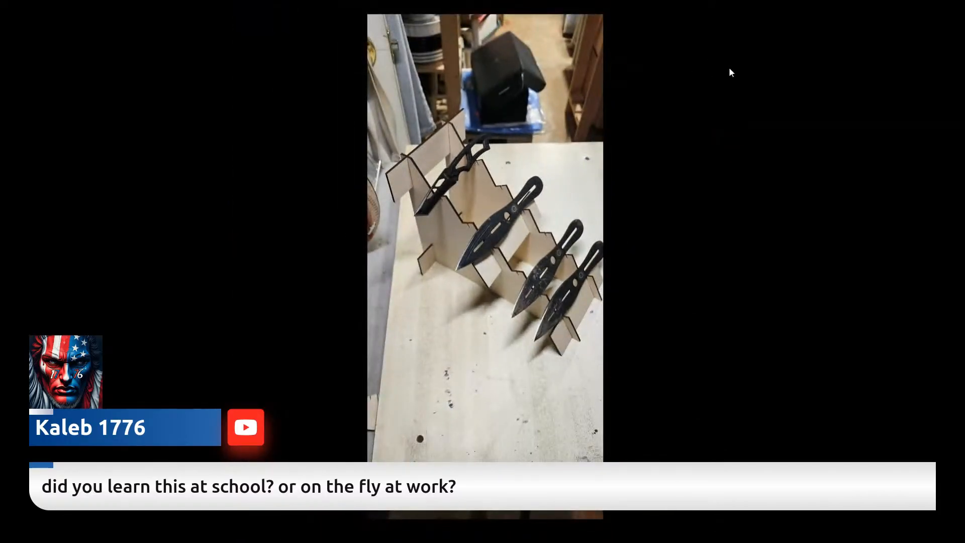
{"action": "key", "text": "Escape"}
{"action": "left_click", "coordinate": [723, 87]}
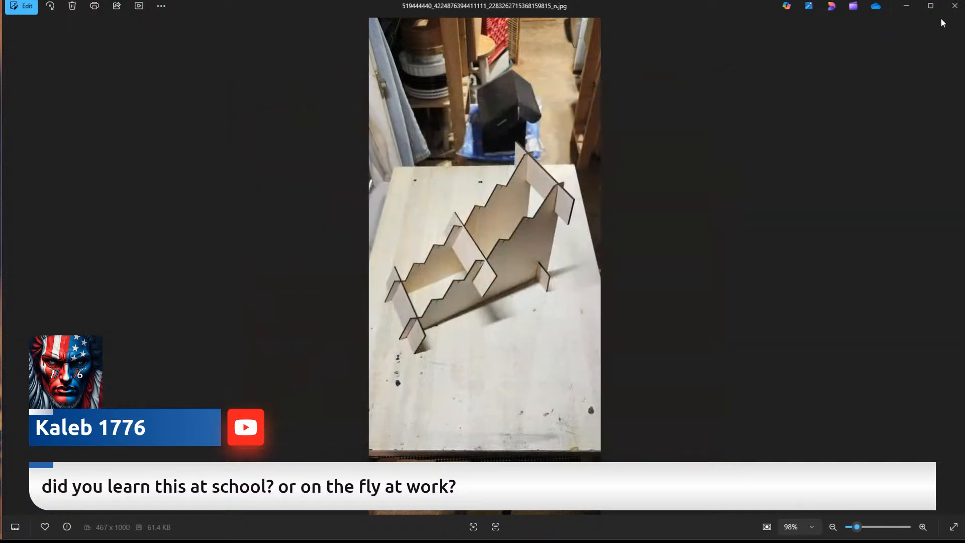
{"action": "left_click", "coordinate": [954, 6]}
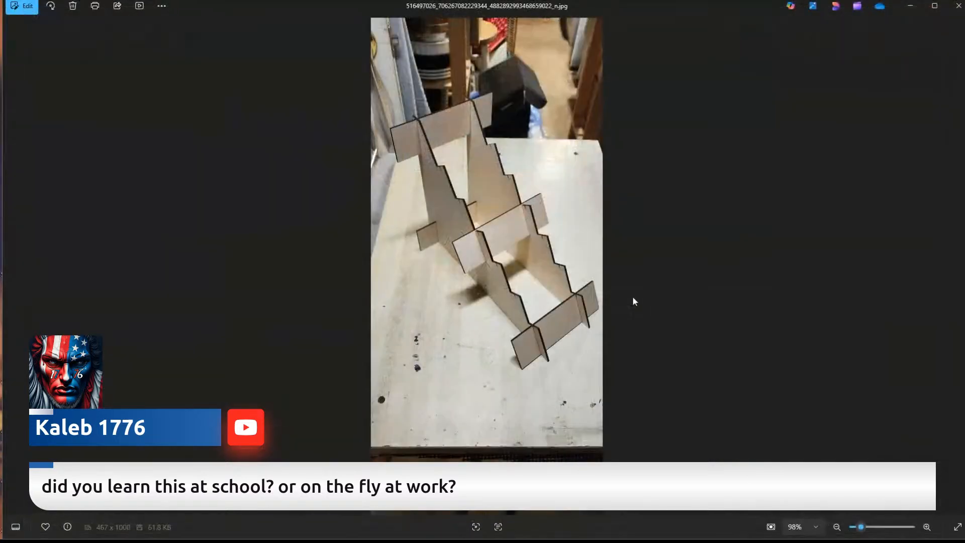
{"action": "left_click", "coordinate": [958, 6]}
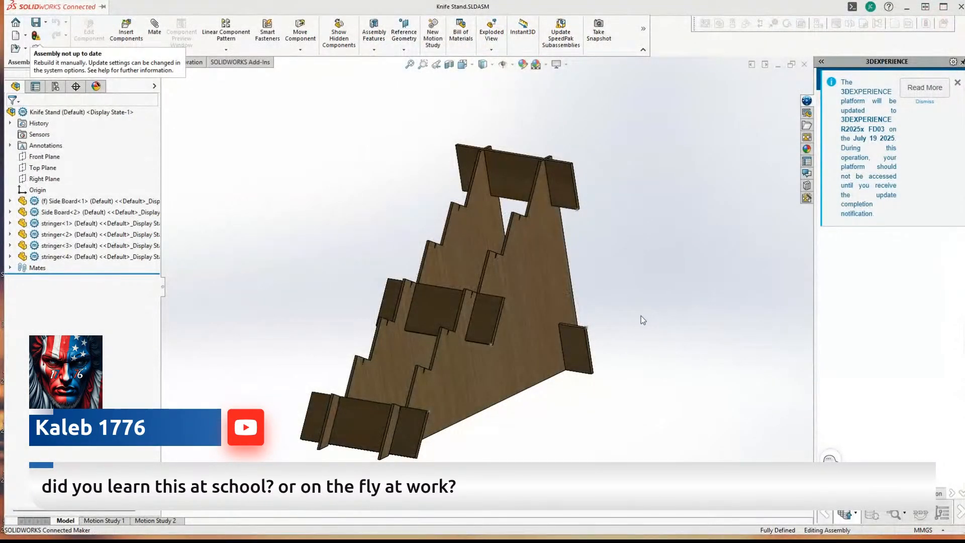
Step: Collapse the 3DEXPERIENCE pane and examine the assembled stand's side boards, stringers and slot joints from several angles
{"action": "mouse_move", "coordinate": [683, 277]}
{"action": "middle_mouse_down"}
{"action": "mouse_move", "coordinate": [636, 337]}
{"action": "mouse_move", "coordinate": [612, 305]}
{"action": "mouse_move", "coordinate": [636, 303]}
{"action": "middle_mouse_up"}
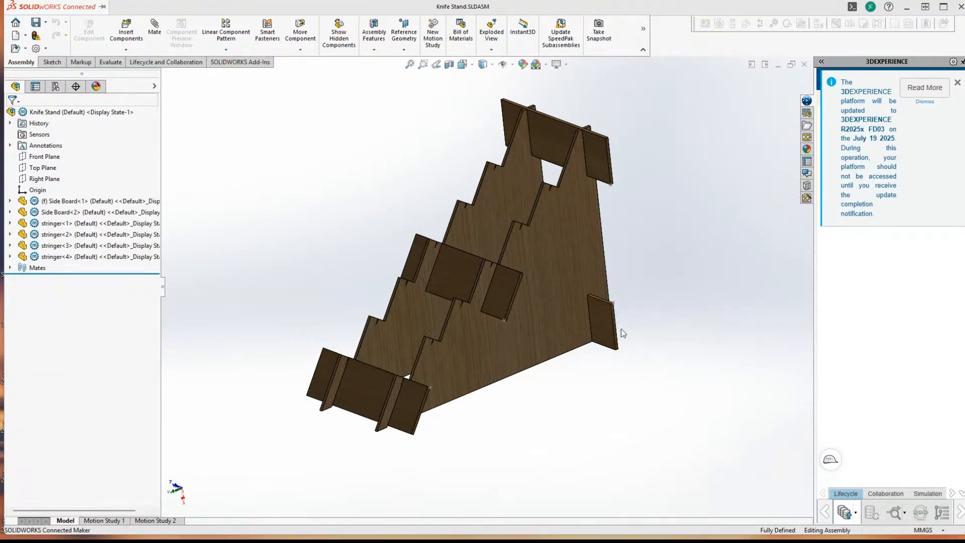
{"action": "middle_click_drag", "start_coordinate": [683, 125], "coordinate": [758, 271]}
{"action": "left_click_drag", "start_coordinate": [814, 316], "coordinate": [964, 316]}
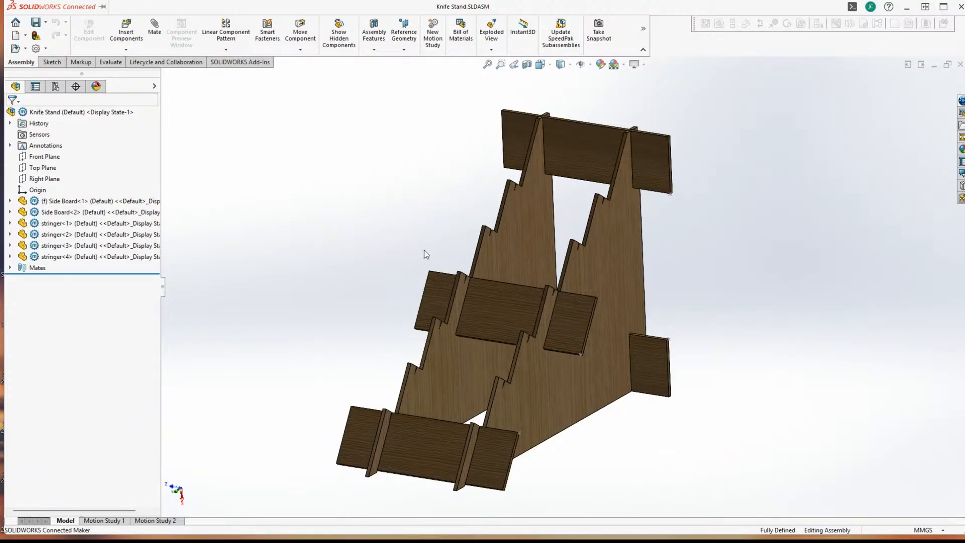
{"action": "middle_click_drag", "start_coordinate": [329, 233], "coordinate": [314, 245]}
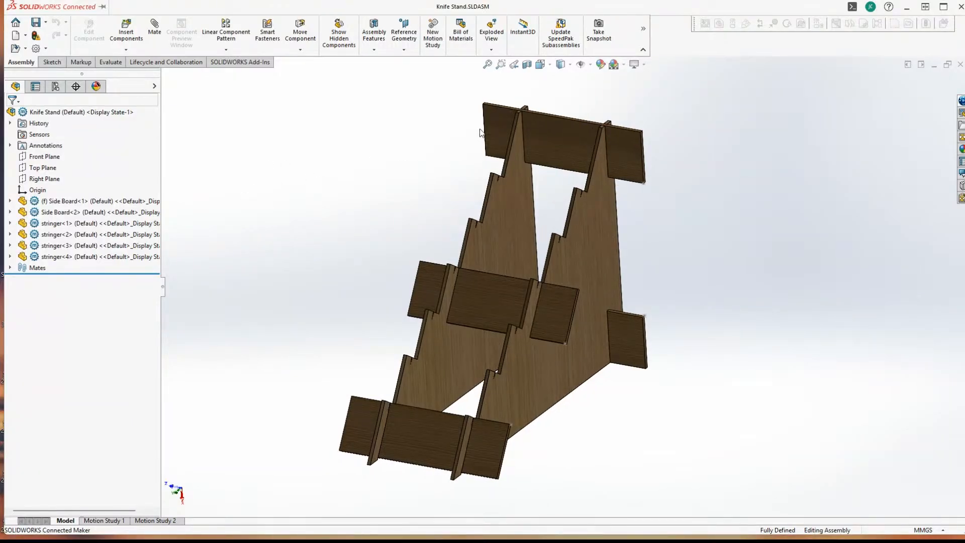
{"action": "scroll", "coordinate": [366, 207], "scroll_direction": "up", "scroll_amount": 1}
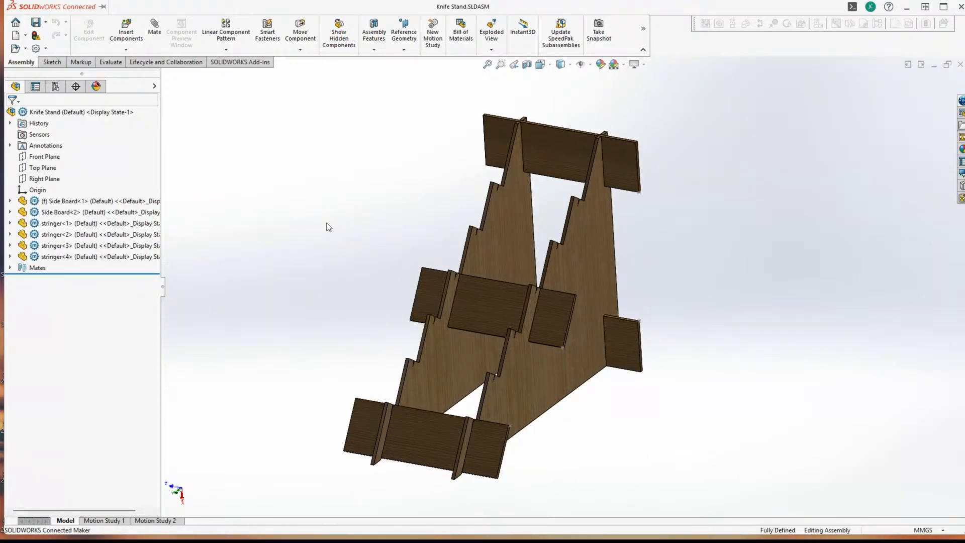
{"action": "mouse_move", "coordinate": [597, 428]}
{"action": "middle_mouse_down"}
{"action": "mouse_move", "coordinate": [644, 463]}
{"action": "mouse_move", "coordinate": [620, 422]}
{"action": "mouse_move", "coordinate": [648, 405]}
{"action": "mouse_move", "coordinate": [665, 351]}
{"action": "mouse_move", "coordinate": [608, 433]}
{"action": "middle_mouse_up"}
{"action": "scroll", "coordinate": [608, 433], "scroll_direction": "down", "scroll_amount": 5}
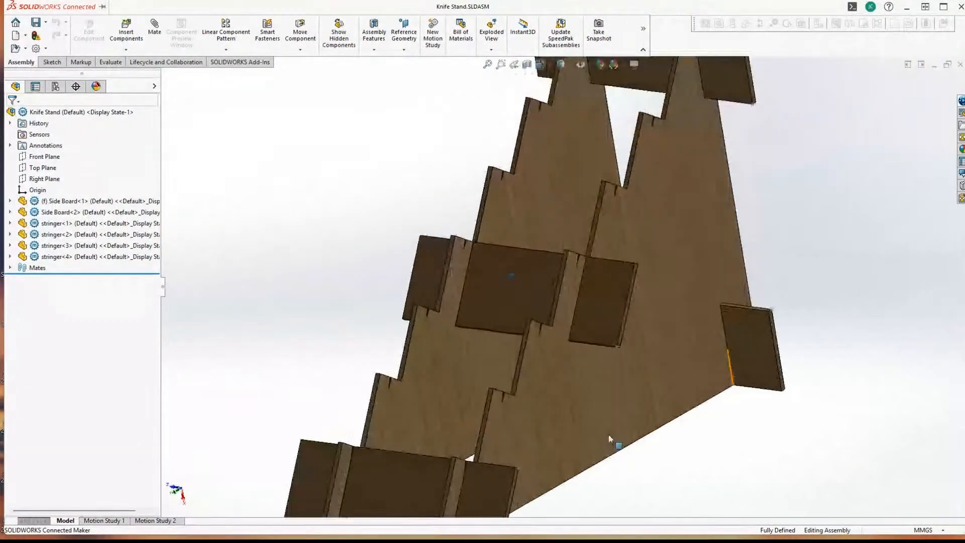
{"action": "scroll", "coordinate": [614, 391], "scroll_direction": "up", "scroll_amount": 6}
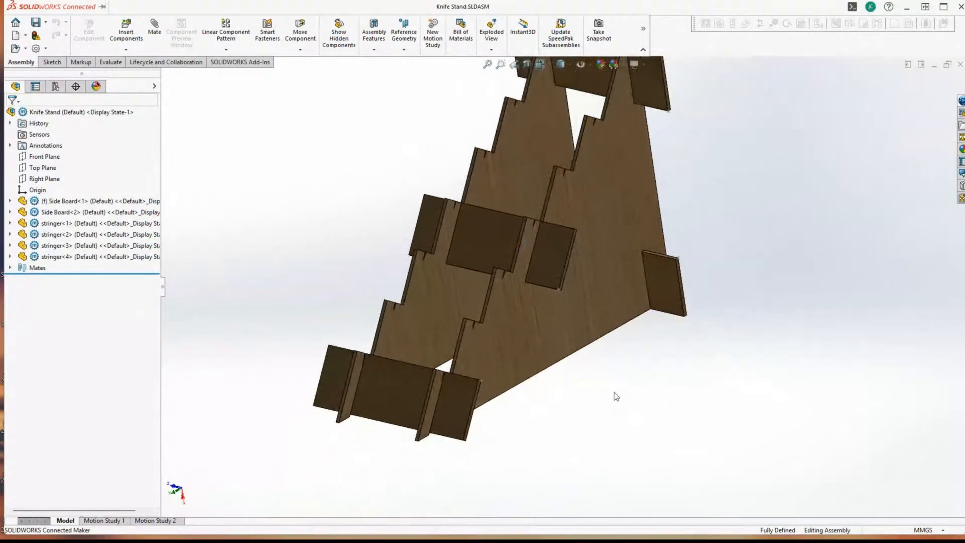
{"action": "scroll", "coordinate": [601, 392], "scroll_direction": "down", "scroll_amount": 3}
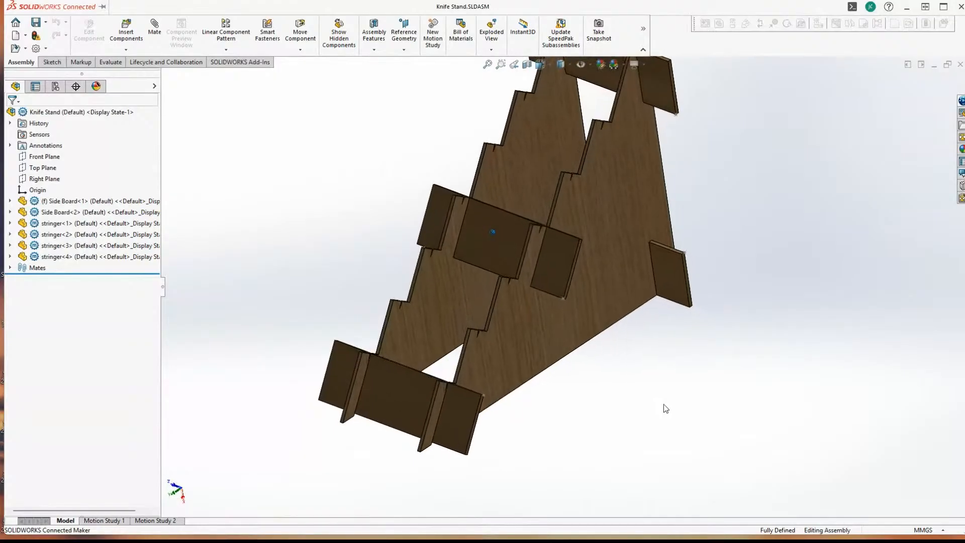
{"action": "middle_click_drag", "start_coordinate": [661, 404], "coordinate": [661, 404]}
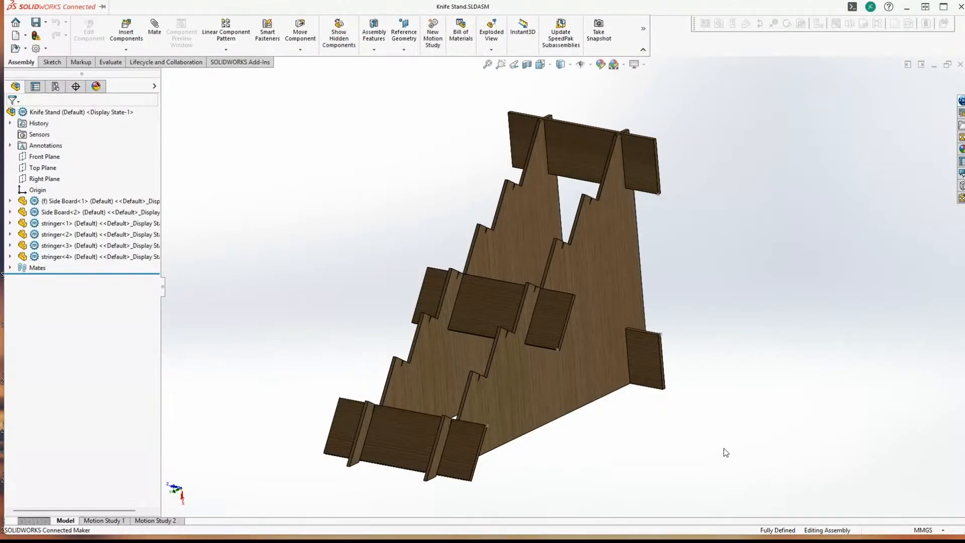
{"action": "middle_click_drag", "start_coordinate": [548, 354], "coordinate": [278, 229]}
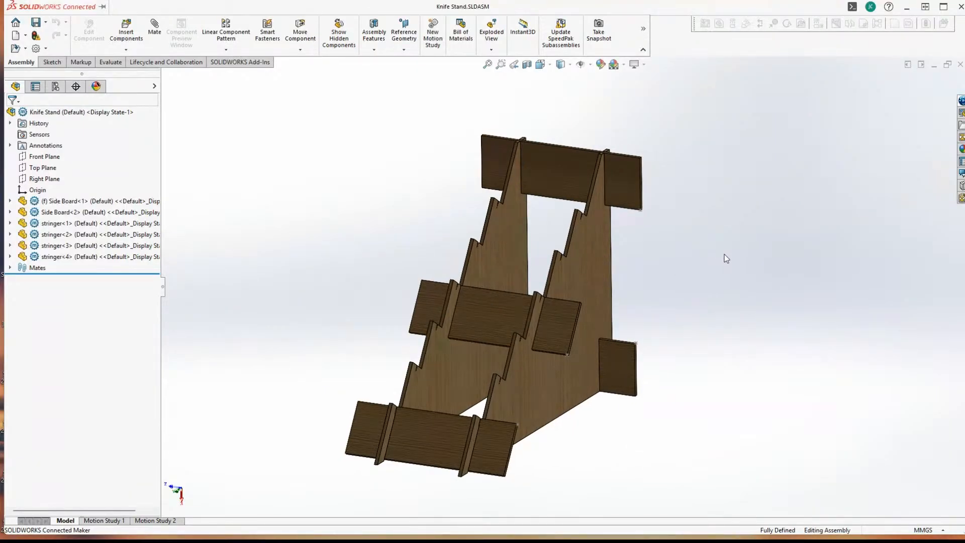
{"action": "middle_click_drag", "start_coordinate": [720, 258], "coordinate": [716, 259]}
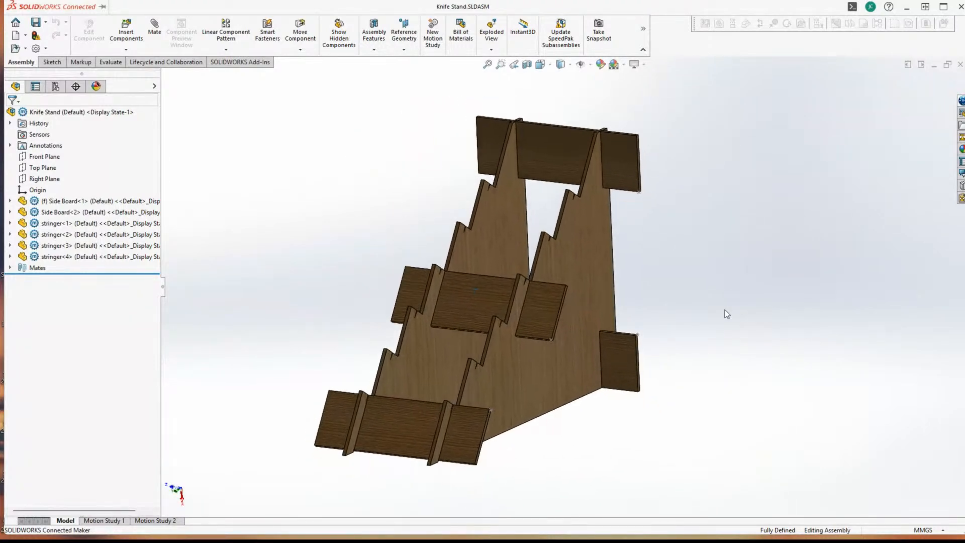
{"action": "mouse_move", "coordinate": [758, 538]}
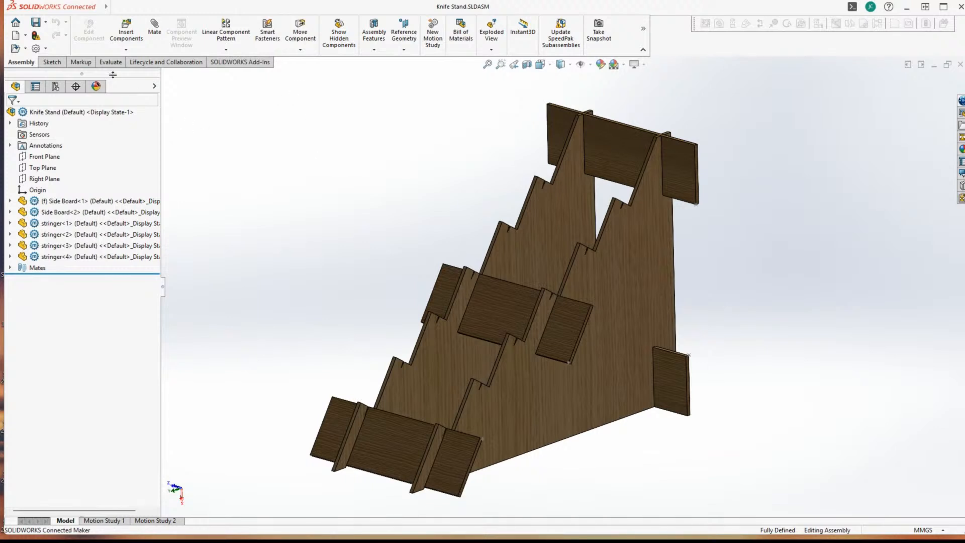
Step: Open the fixed blade 001 part from the recent practice knife folder
{"action": "left_click", "coordinate": [16, 23]}
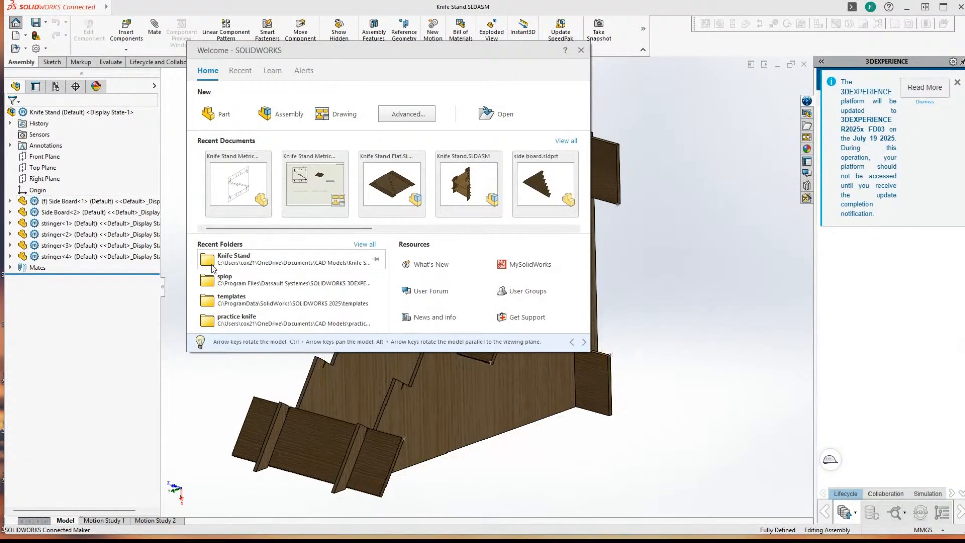
{"action": "left_click", "coordinate": [230, 321]}
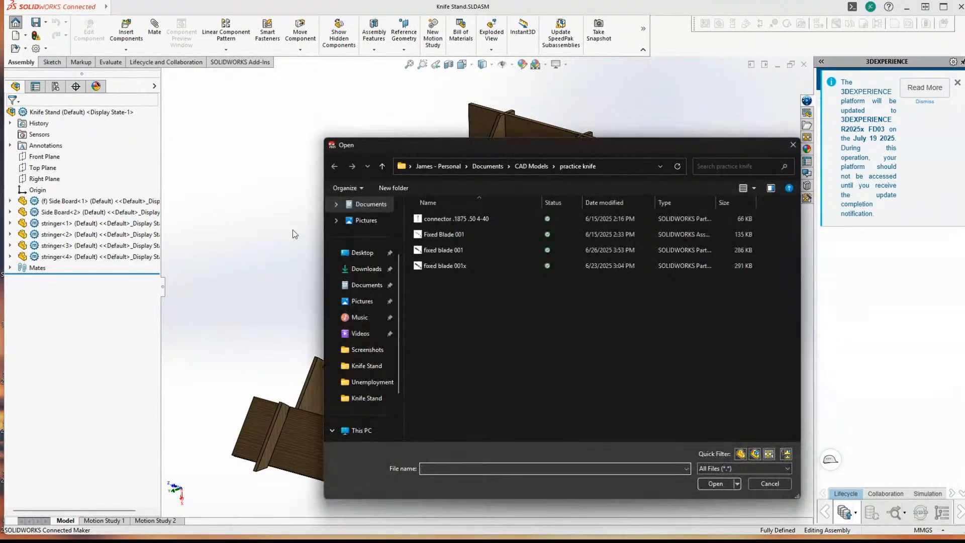
{"action": "left_click", "coordinate": [435, 252]}
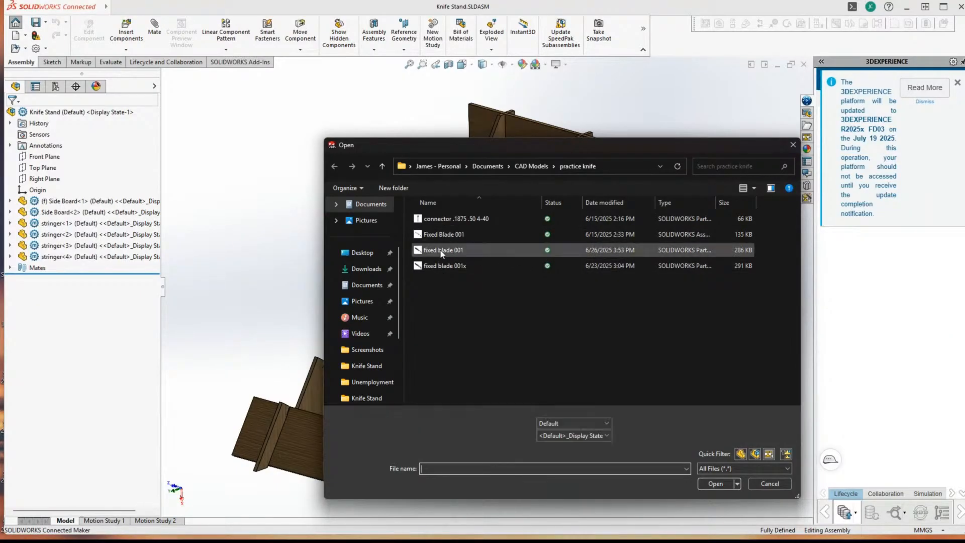
{"action": "double_click", "coordinate": [441, 252]}
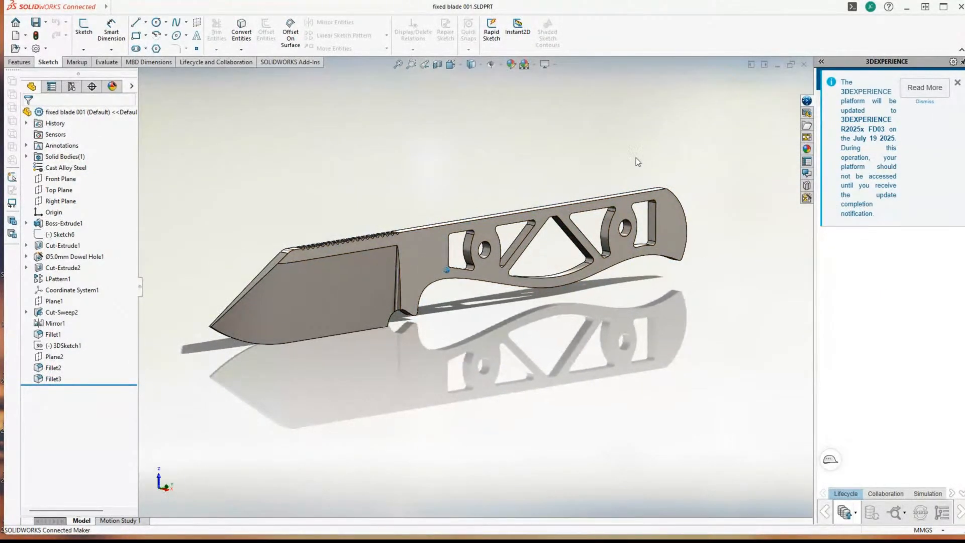
Step: Examine the fixed blade knife's overall profile, ground blade bevel and skeletonized handle cutouts from the side and at an angle
{"action": "middle_click_drag", "start_coordinate": [644, 244], "coordinate": [457, 288]}
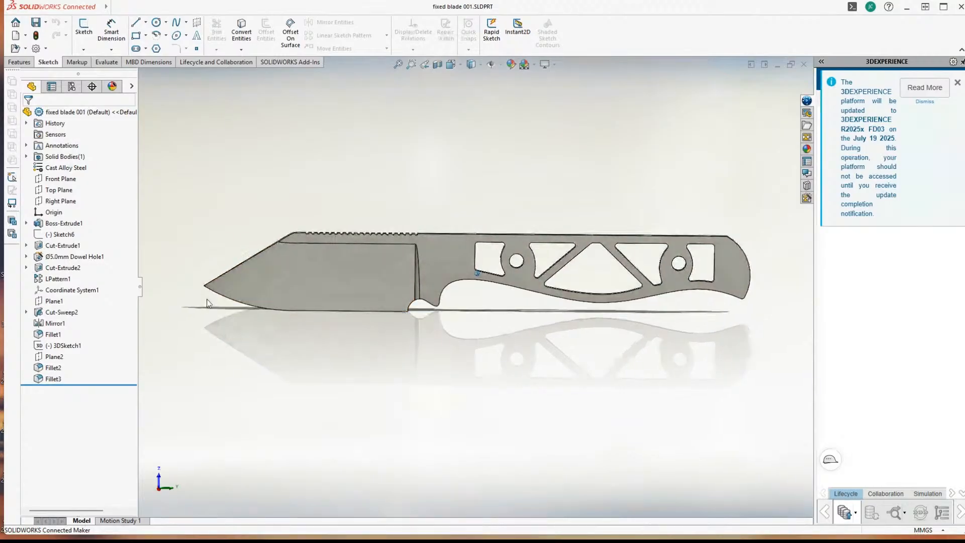
{"action": "middle_click_drag", "start_coordinate": [209, 303], "coordinate": [551, 392]}
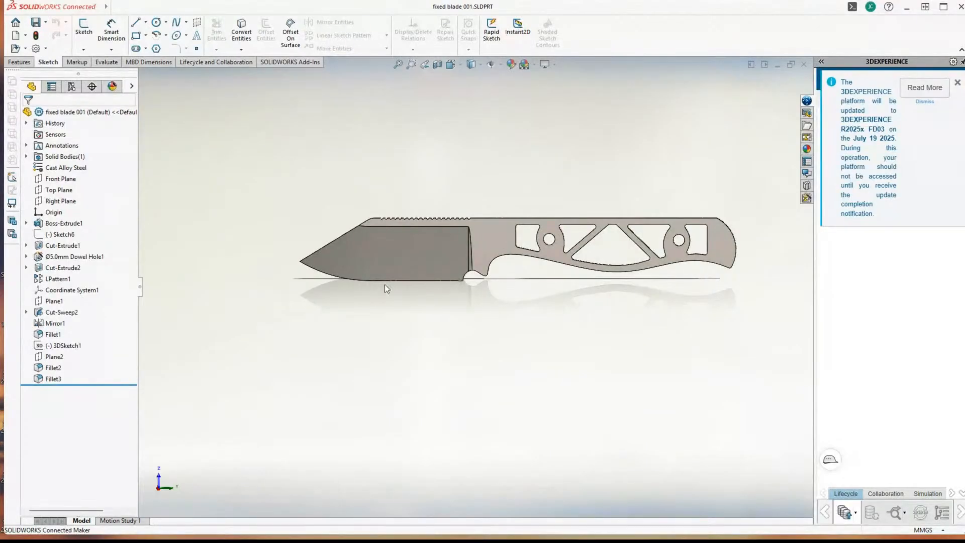
{"action": "middle_click_drag", "start_coordinate": [315, 278], "coordinate": [329, 314]}
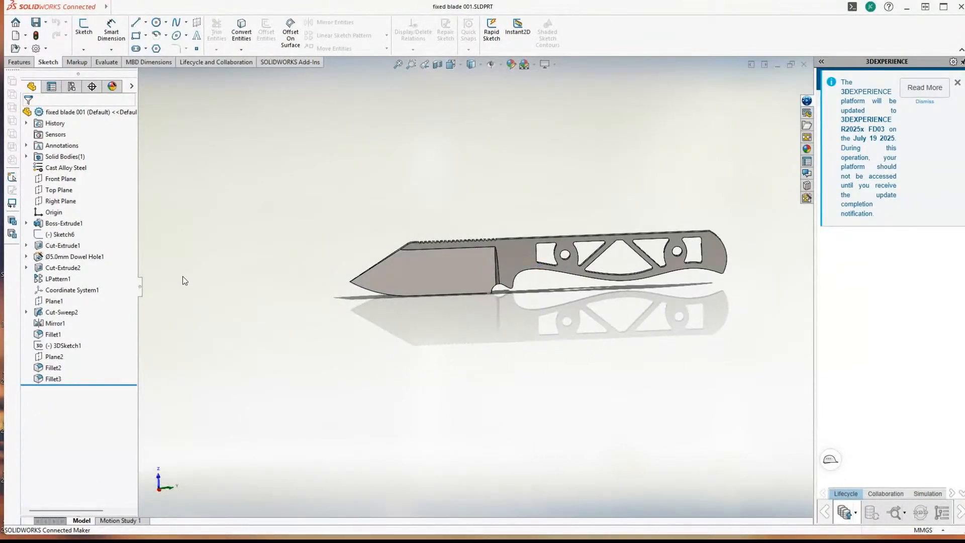
{"action": "middle_click_drag", "start_coordinate": [638, 261], "coordinate": [533, 317]}
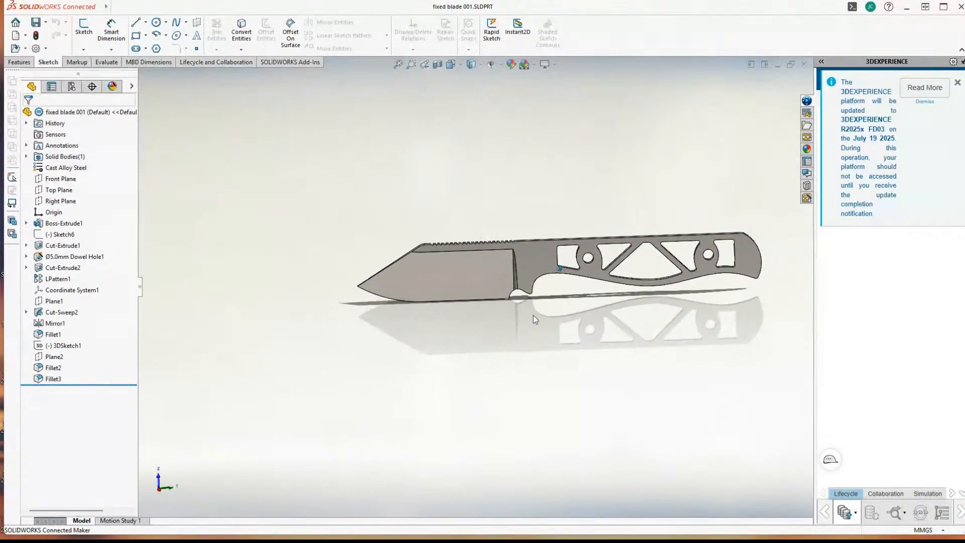
{"action": "scroll", "coordinate": [533, 317], "scroll_direction": "down", "scroll_amount": 4}
{"action": "middle_click_drag", "start_coordinate": [310, 283], "coordinate": [530, 363]}
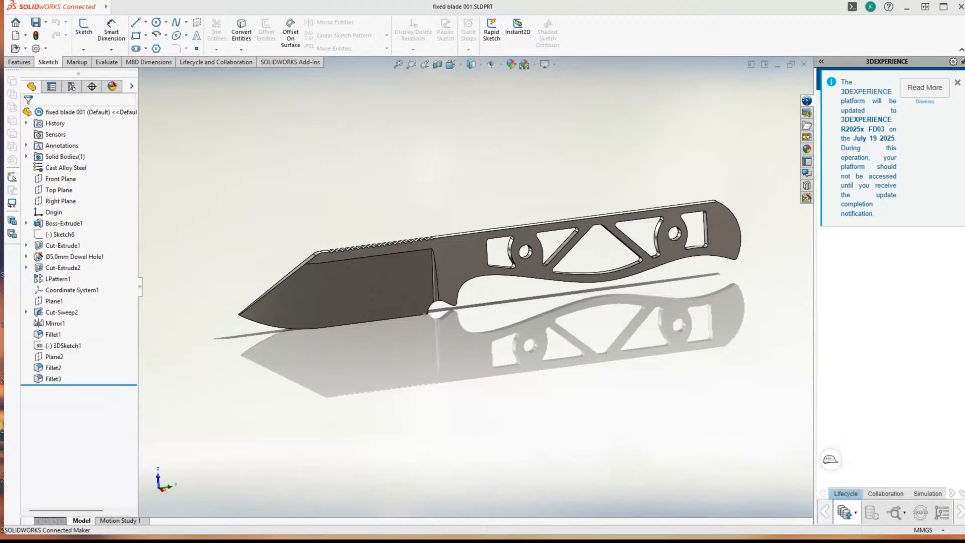
{"action": "scroll", "coordinate": [628, 338], "scroll_direction": "down", "scroll_amount": 2}
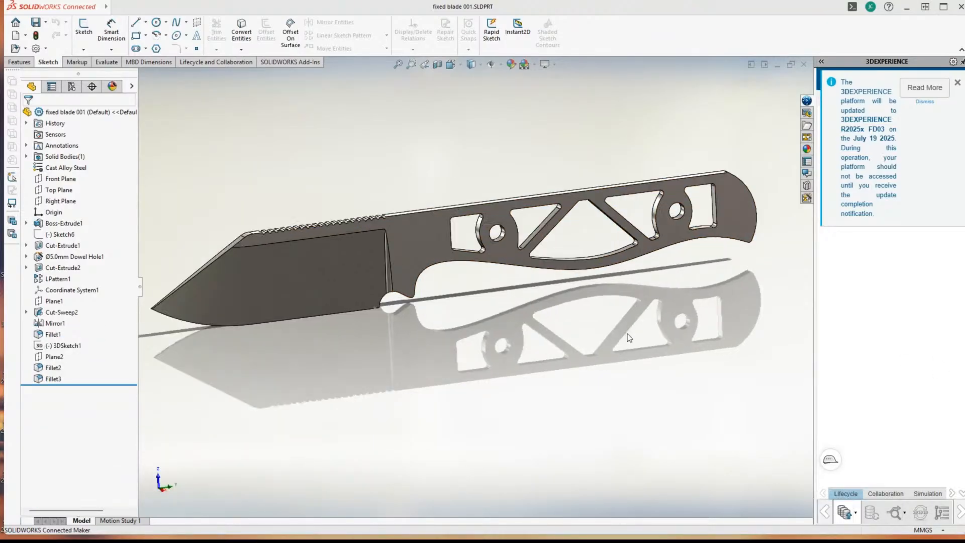
{"action": "scroll", "coordinate": [503, 194], "scroll_direction": "up", "scroll_amount": 1}
{"action": "middle_click_drag", "start_coordinate": [504, 194], "coordinate": [354, 262]}
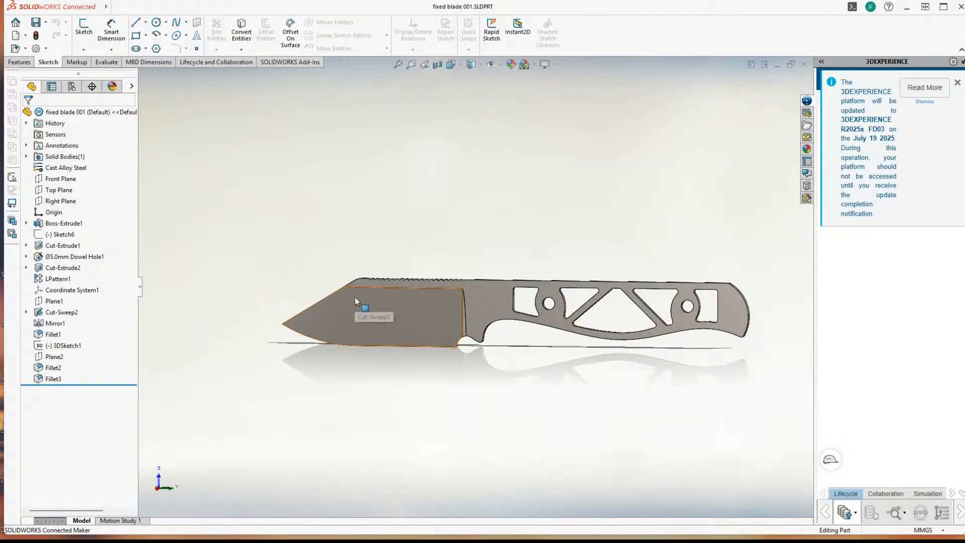
{"action": "scroll", "coordinate": [387, 301], "scroll_direction": "down", "scroll_amount": 2}
{"action": "middle_click_drag", "start_coordinate": [392, 298], "coordinate": [357, 293]}
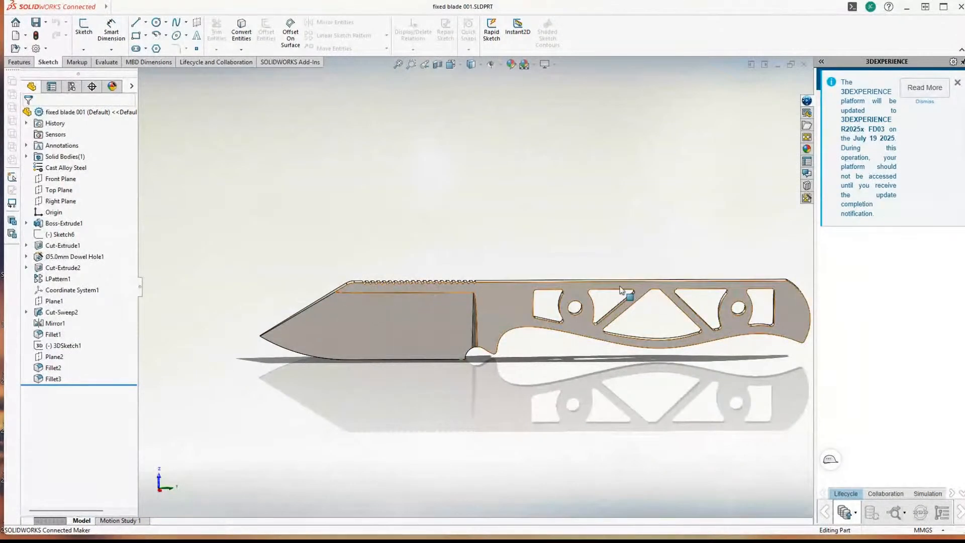
{"action": "middle_click_drag", "start_coordinate": [526, 336], "coordinate": [475, 312]}
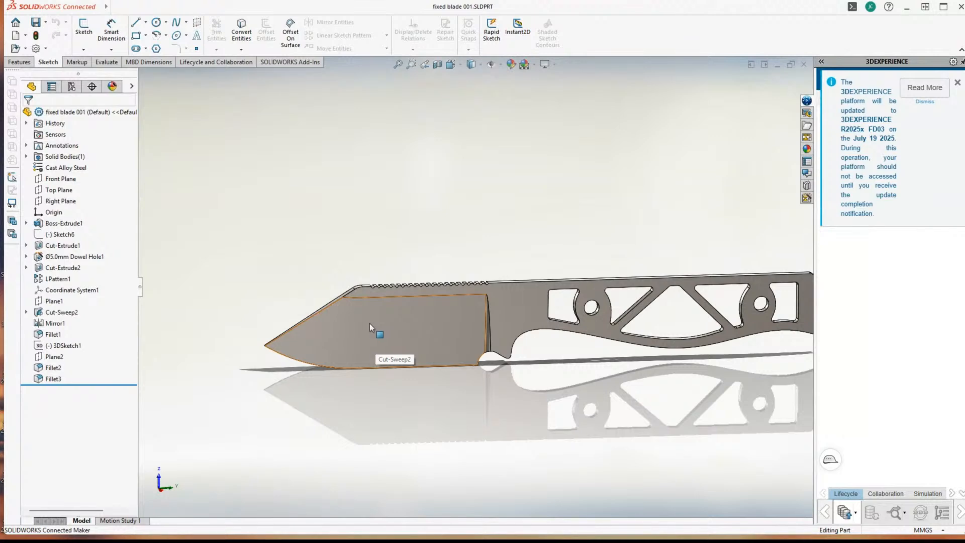
{"action": "middle_click_drag", "start_coordinate": [370, 324], "coordinate": [487, 380]}
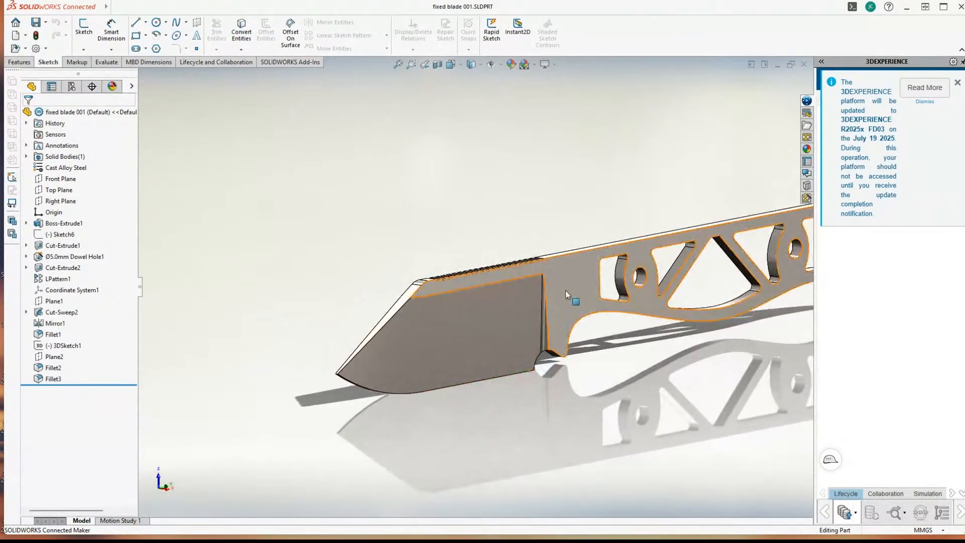
{"action": "middle_click_drag", "start_coordinate": [556, 285], "coordinate": [405, 335]}
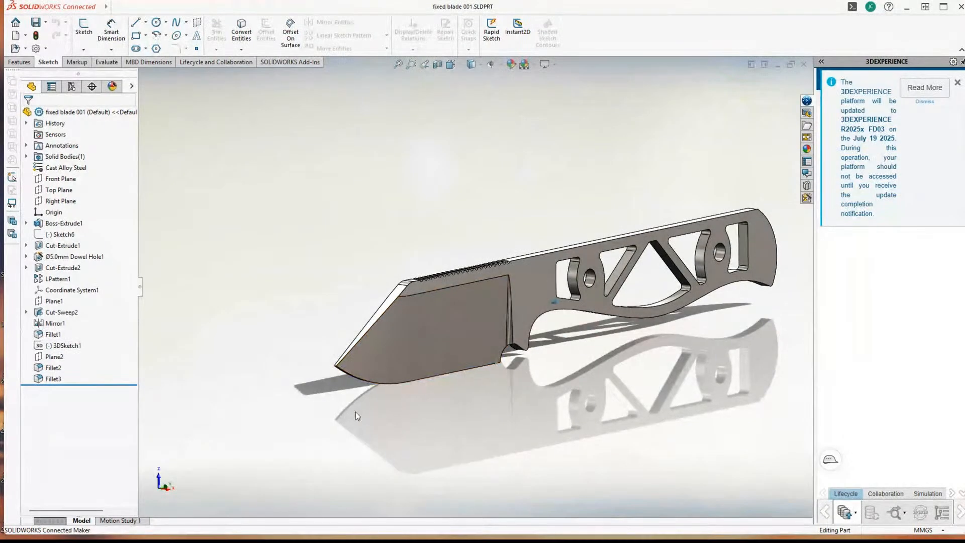
{"action": "middle_click_drag", "start_coordinate": [355, 412], "coordinate": [439, 224]}
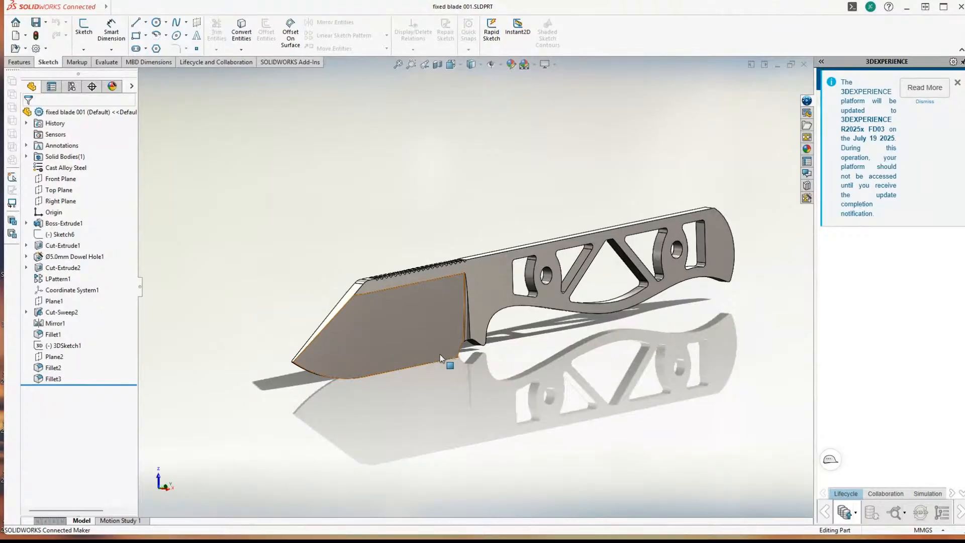
{"action": "middle_click_drag", "start_coordinate": [384, 300], "coordinate": [470, 390]}
{"action": "scroll", "coordinate": [470, 390], "scroll_direction": "down", "scroll_amount": 5}
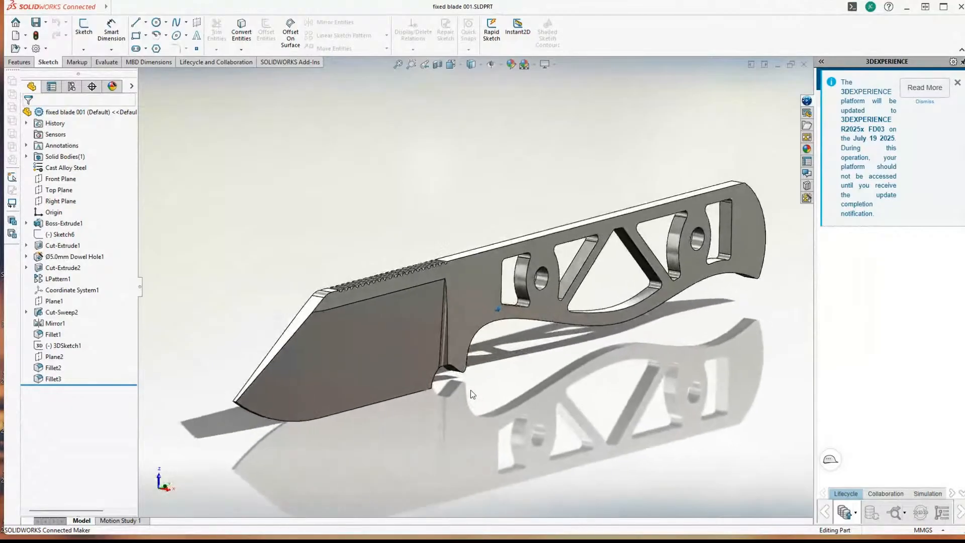
Step: Examine the row of small notches along the blade's spine and the bevel's end near the handle up close
{"action": "middle_click_drag", "start_coordinate": [360, 289], "coordinate": [376, 442]}
{"action": "scroll", "coordinate": [387, 386], "scroll_direction": "down", "scroll_amount": 5}
{"action": "middle_click_drag", "start_coordinate": [386, 388], "coordinate": [416, 316]}
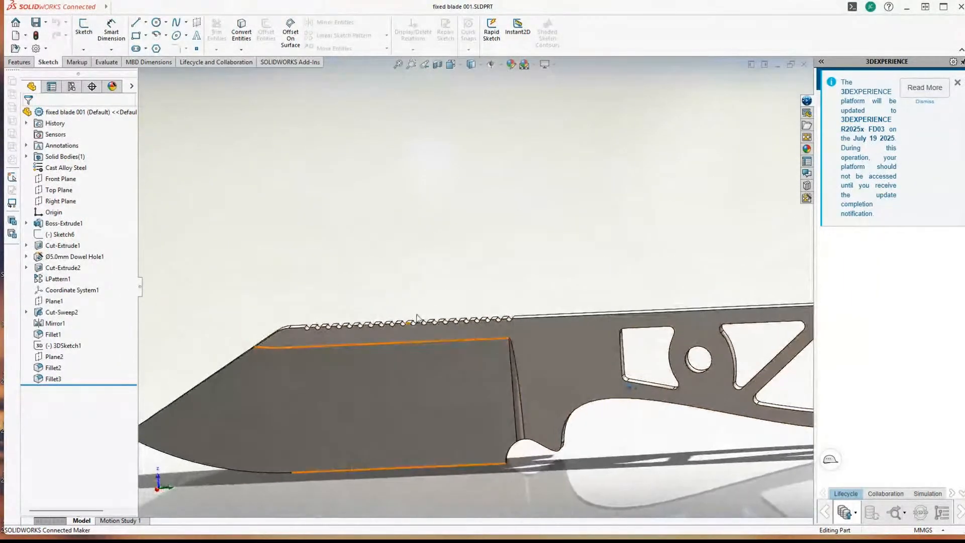
{"action": "scroll", "coordinate": [431, 349], "scroll_direction": "down", "scroll_amount": 4}
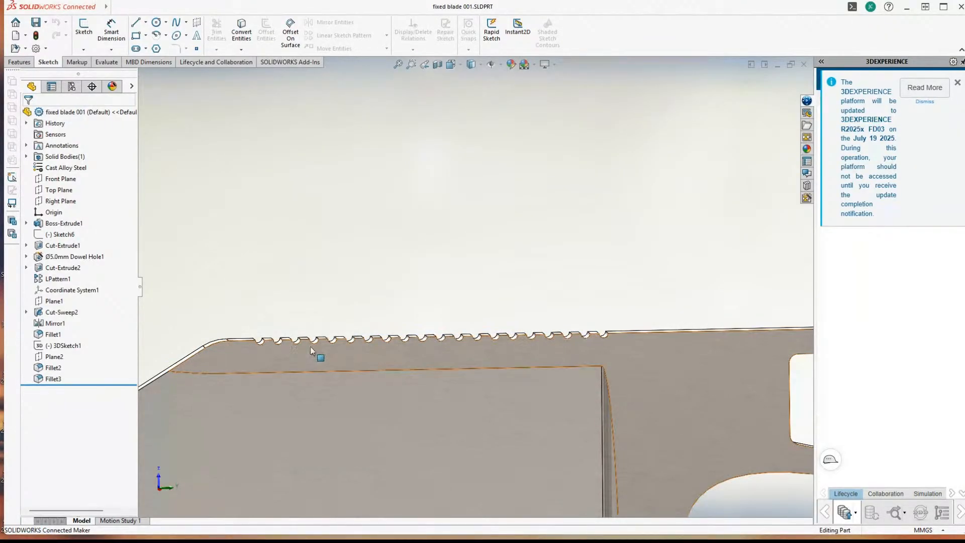
{"action": "middle_click_drag", "start_coordinate": [522, 343], "coordinate": [524, 359]}
{"action": "scroll", "coordinate": [524, 359], "scroll_direction": "up", "scroll_amount": 1}
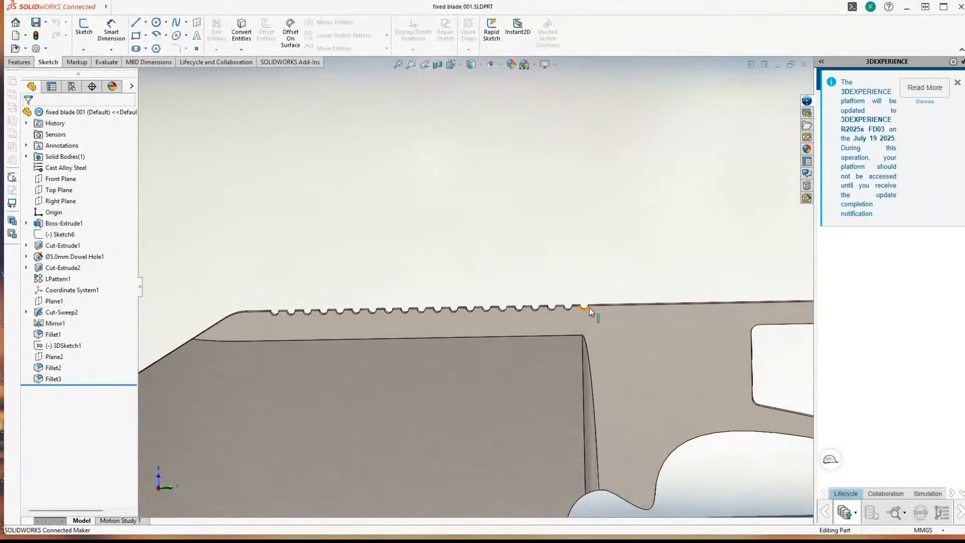
{"action": "middle_click_drag", "start_coordinate": [304, 370], "coordinate": [367, 427]}
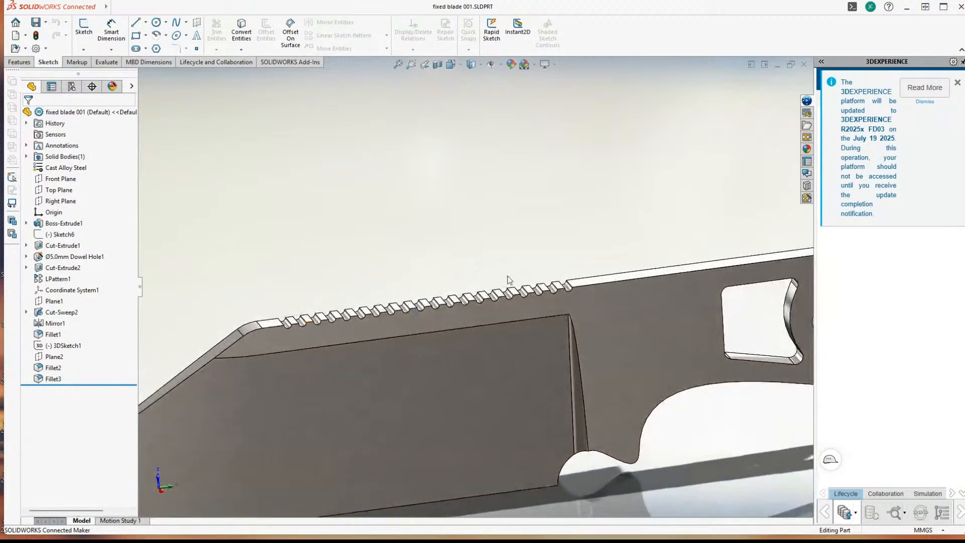
{"action": "scroll", "coordinate": [366, 311], "scroll_direction": "up", "scroll_amount": 3}
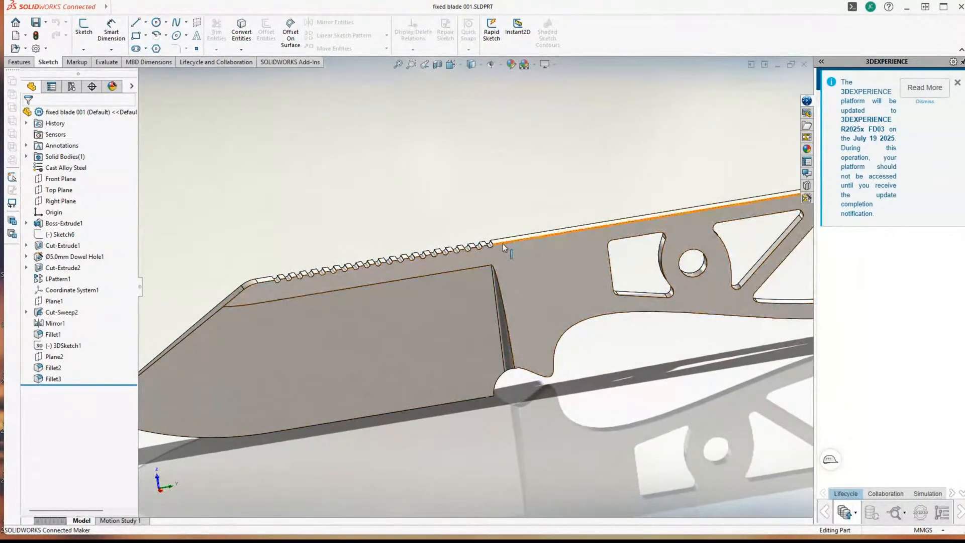
{"action": "scroll", "coordinate": [308, 376], "scroll_direction": "up", "scroll_amount": 2}
{"action": "middle_click_drag", "start_coordinate": [309, 379], "coordinate": [435, 386]}
{"action": "scroll", "coordinate": [448, 273], "scroll_direction": "down", "scroll_amount": 3}
{"action": "middle_click_drag", "start_coordinate": [446, 239], "coordinate": [426, 286]}
{"action": "middle_click_drag", "start_coordinate": [435, 427], "coordinate": [382, 415]}
{"action": "scroll", "coordinate": [447, 444], "scroll_direction": "up", "scroll_amount": 4}
{"action": "scroll", "coordinate": [377, 409], "scroll_direction": "down", "scroll_amount": 2}
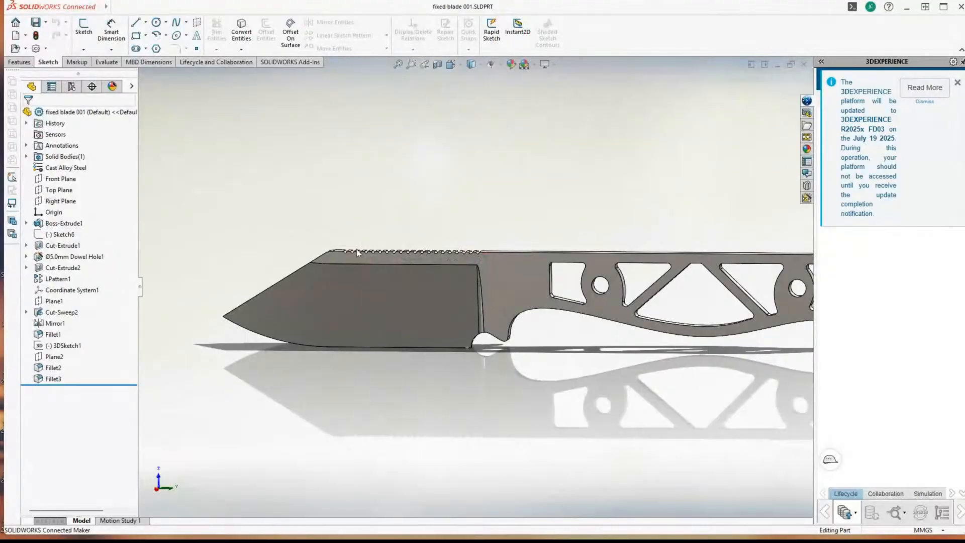
{"action": "middle_click_drag", "start_coordinate": [387, 256], "coordinate": [494, 245]}
{"action": "middle_click_drag", "start_coordinate": [342, 262], "coordinate": [469, 281]}
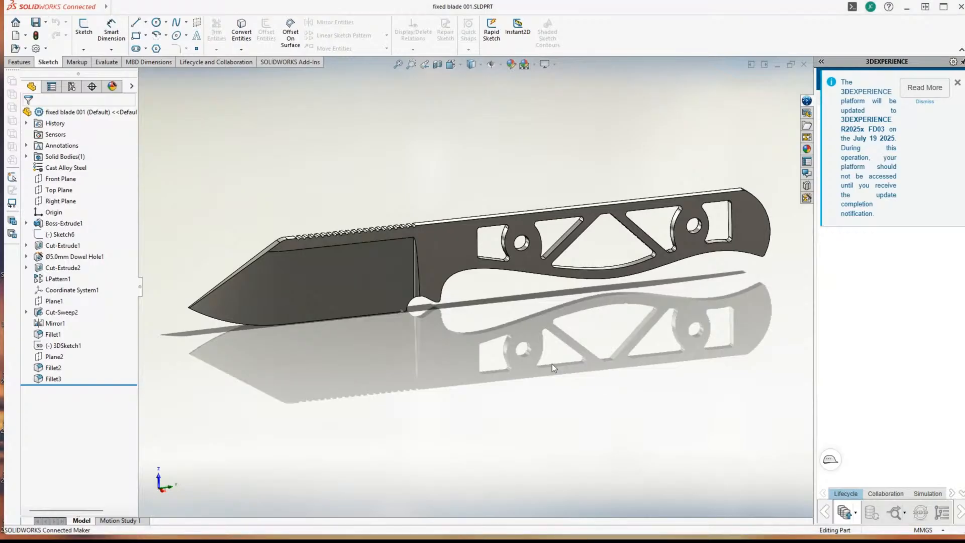
{"action": "middle_click_drag", "start_coordinate": [551, 363], "coordinate": [534, 368]}
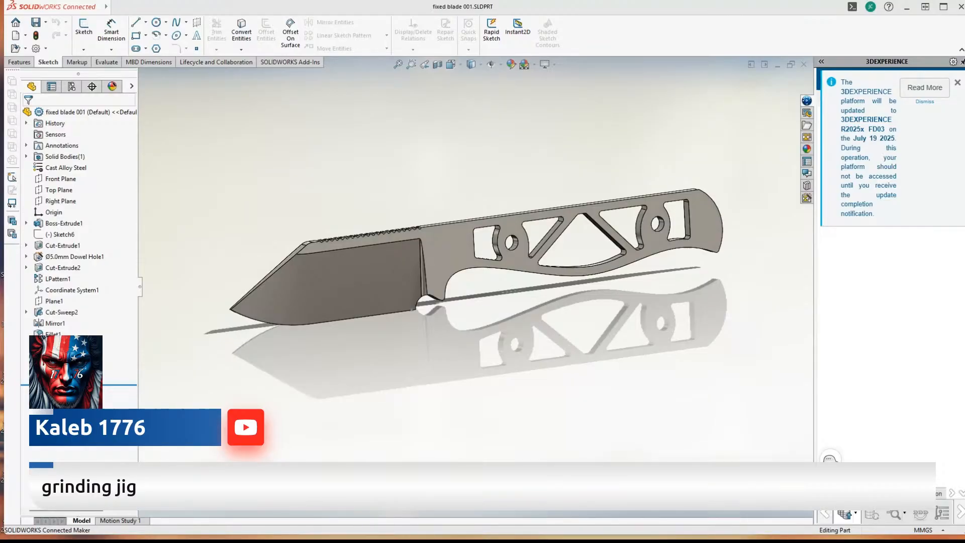
{"action": "scroll", "coordinate": [455, 191], "scroll_direction": "down", "scroll_amount": 2}
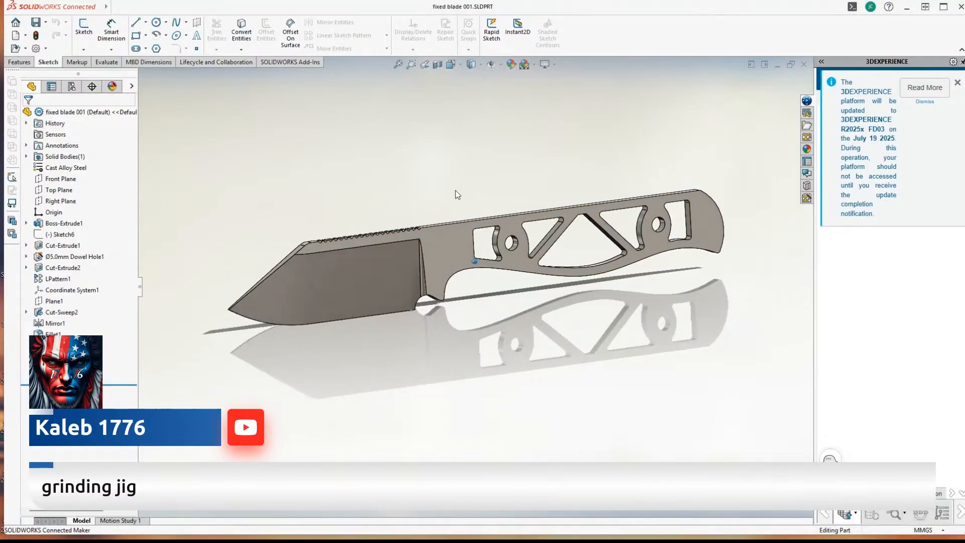
{"action": "middle_click_drag", "start_coordinate": [455, 191], "coordinate": [521, 326]}
{"action": "scroll", "coordinate": [572, 389], "scroll_direction": "up", "scroll_amount": 1}
{"action": "scroll", "coordinate": [575, 390], "scroll_direction": "down", "scroll_amount": 1}
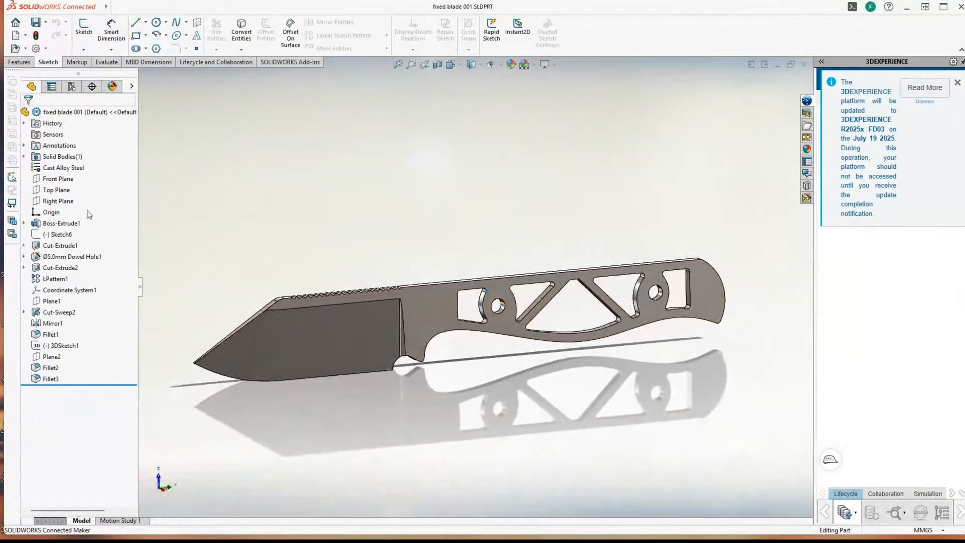
Step: Open the Fixed Blade 001 assembly from the recent practice knife folder and rebuild it
{"action": "left_click", "coordinate": [15, 22]}
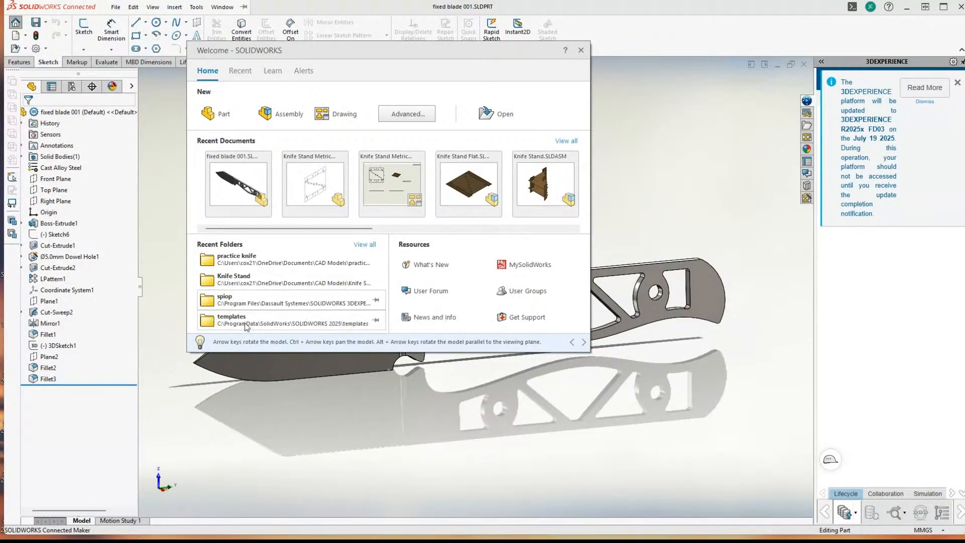
{"action": "left_click_drag", "start_coordinate": [312, 229], "coordinate": [515, 231]}
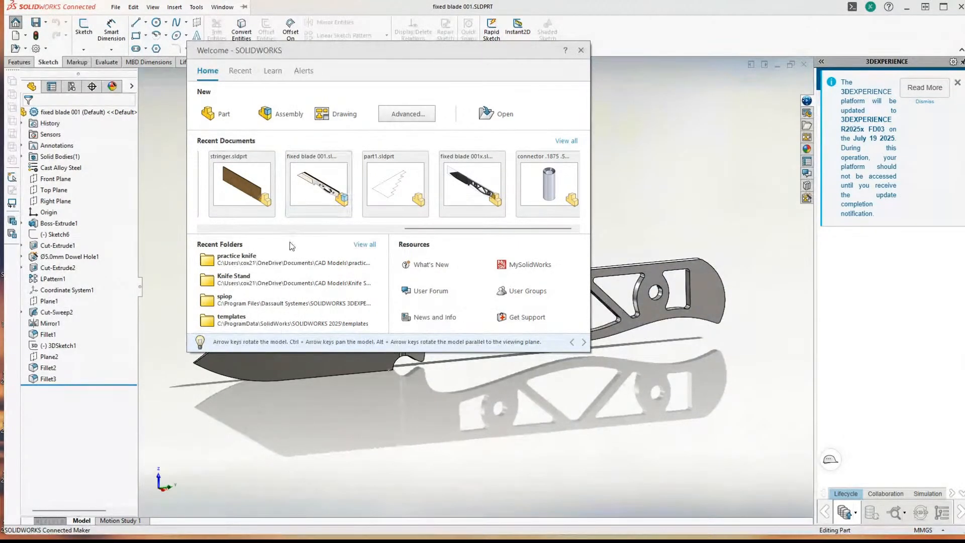
{"action": "scroll", "coordinate": [303, 248], "scroll_direction": "down", "scroll_amount": 2}
{"action": "scroll", "coordinate": [333, 248], "scroll_direction": "up", "scroll_amount": 1}
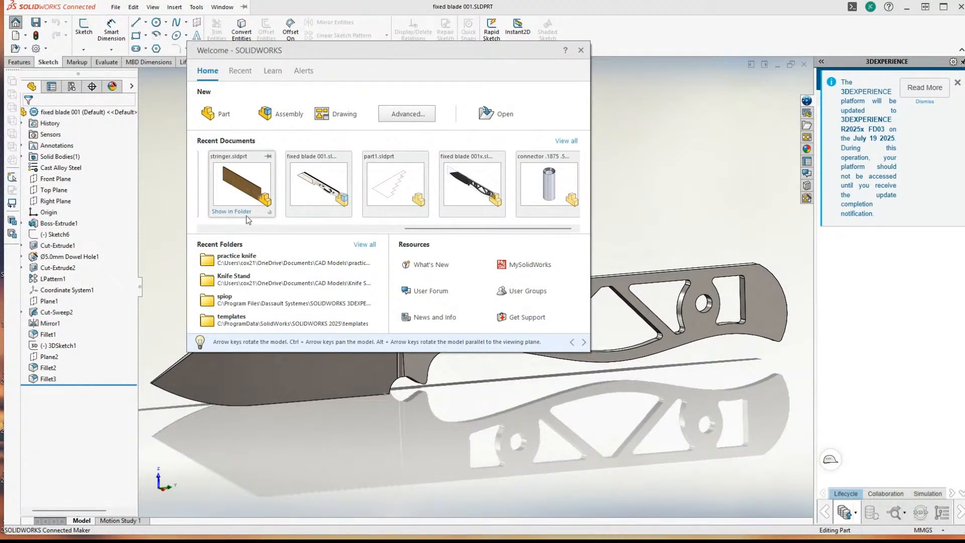
{"action": "left_click", "coordinate": [247, 259]}
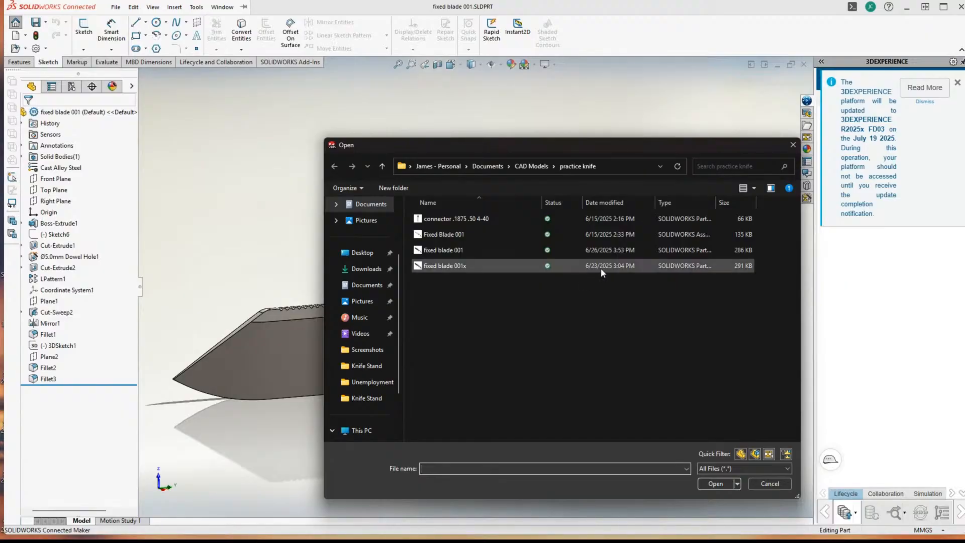
{"action": "double_click", "coordinate": [463, 234]}
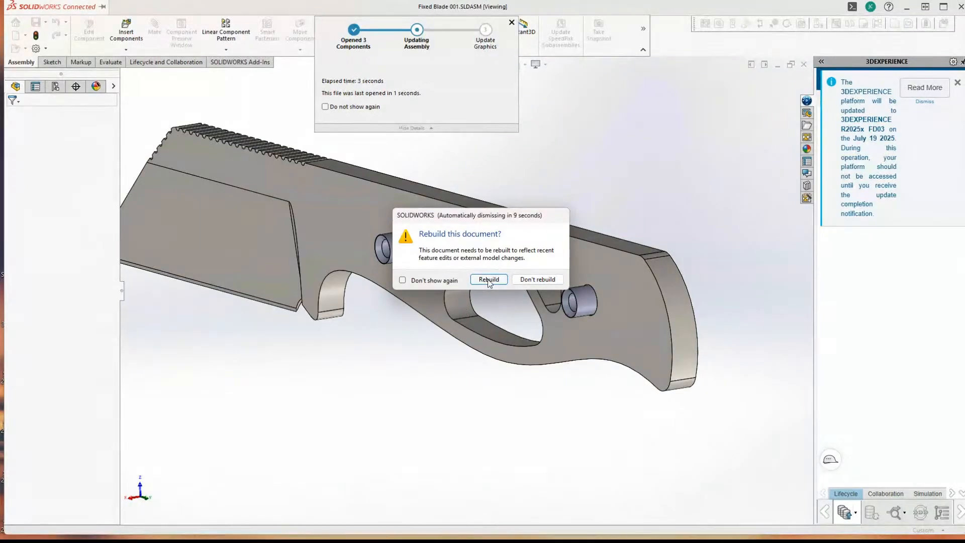
{"action": "left_click", "coordinate": [488, 281]}
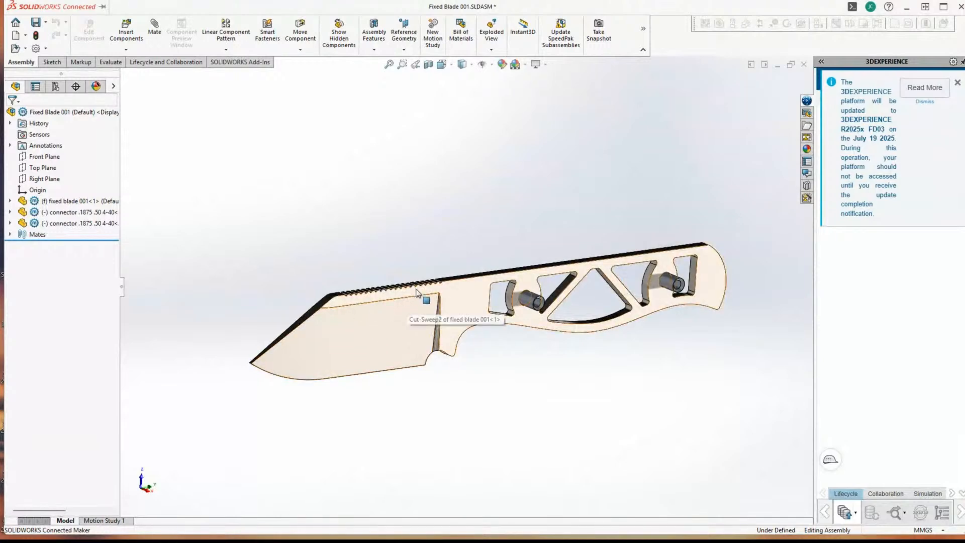
Step: Slide both connectors freely along their handle holes until they protrude evenly from both faces of the knife
{"action": "middle_click_drag", "start_coordinate": [196, 158], "coordinate": [302, 322]}
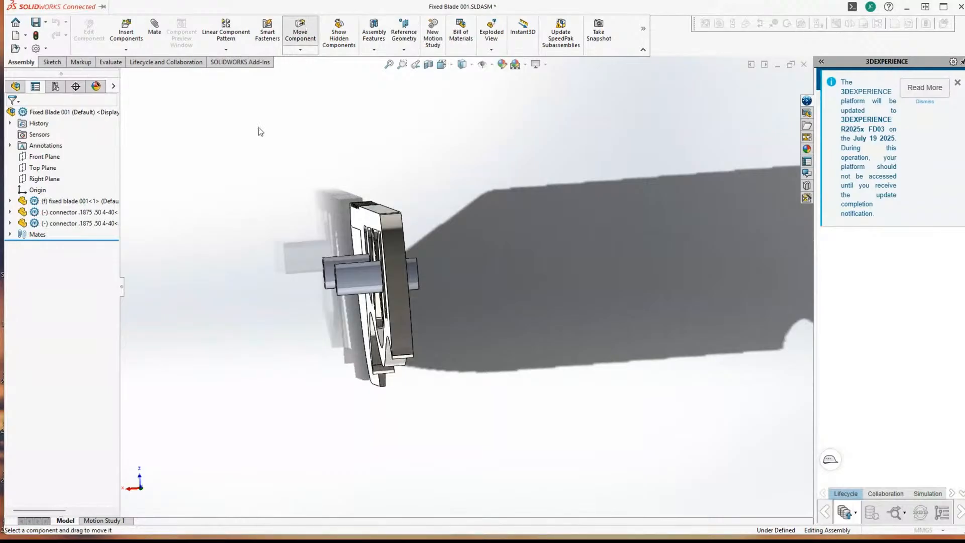
{"action": "mouse_move", "coordinate": [336, 294]}
{"action": "middle_mouse_down"}
{"action": "mouse_move", "coordinate": [282, 295]}
{"action": "mouse_move", "coordinate": [324, 302]}
{"action": "middle_mouse_up"}
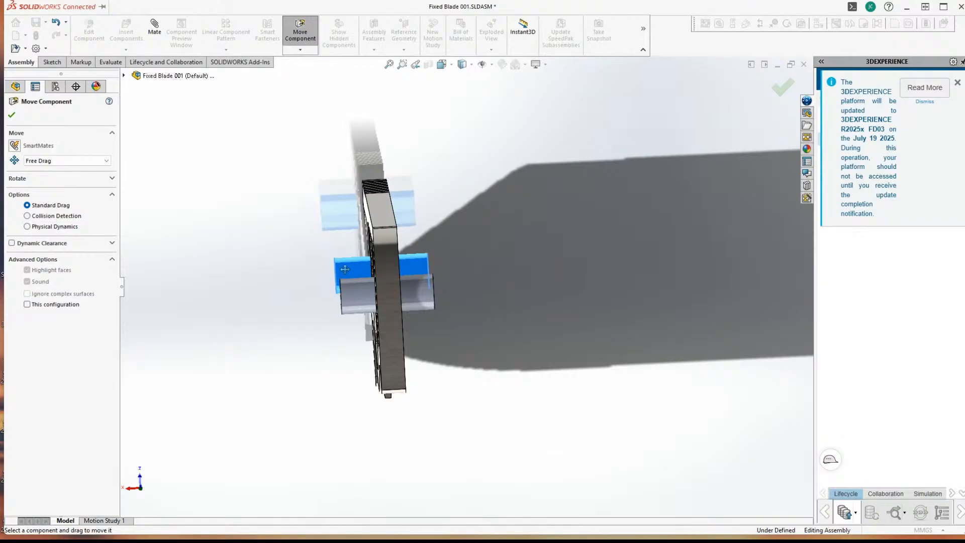
{"action": "middle_click_drag", "start_coordinate": [175, 157], "coordinate": [295, 302]}
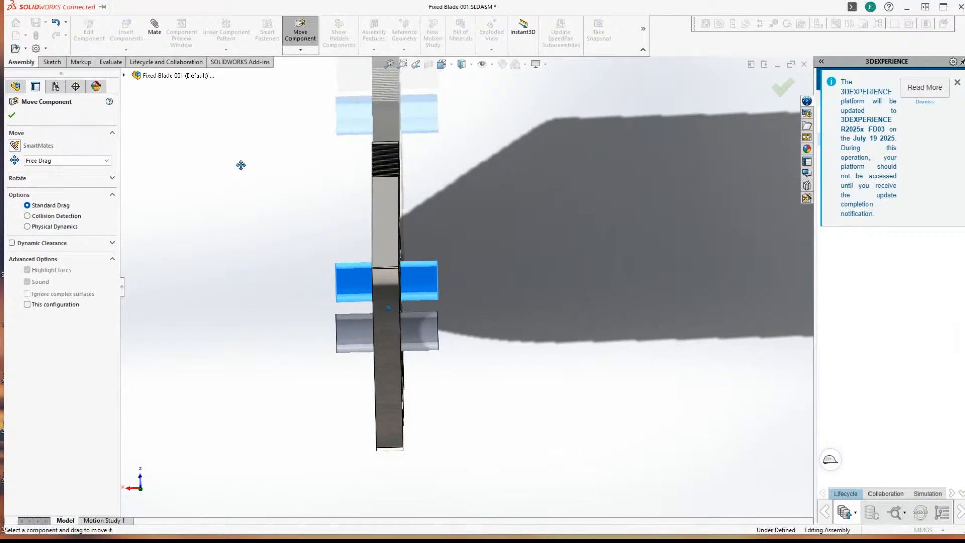
{"action": "middle_click_drag", "start_coordinate": [241, 165], "coordinate": [261, 137]}
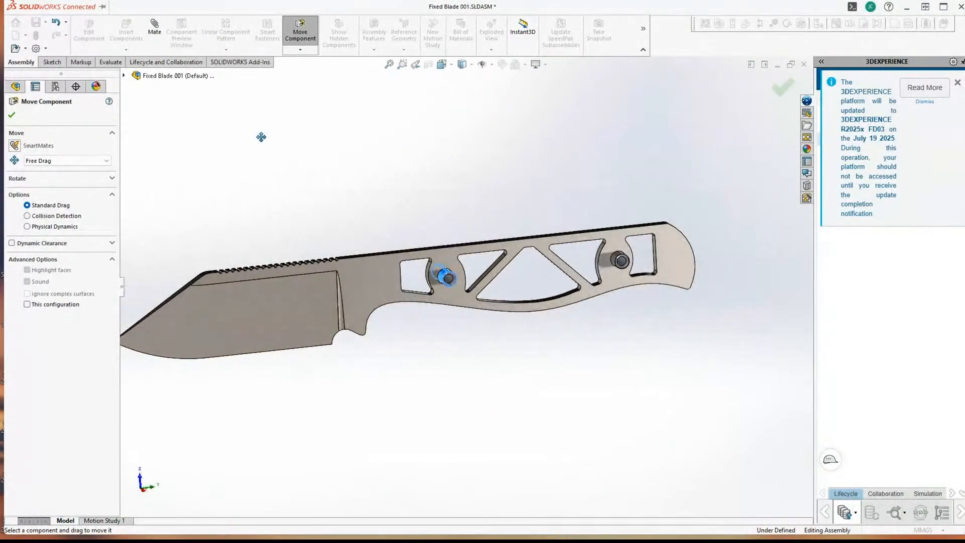
{"action": "left_click", "coordinate": [300, 27]}
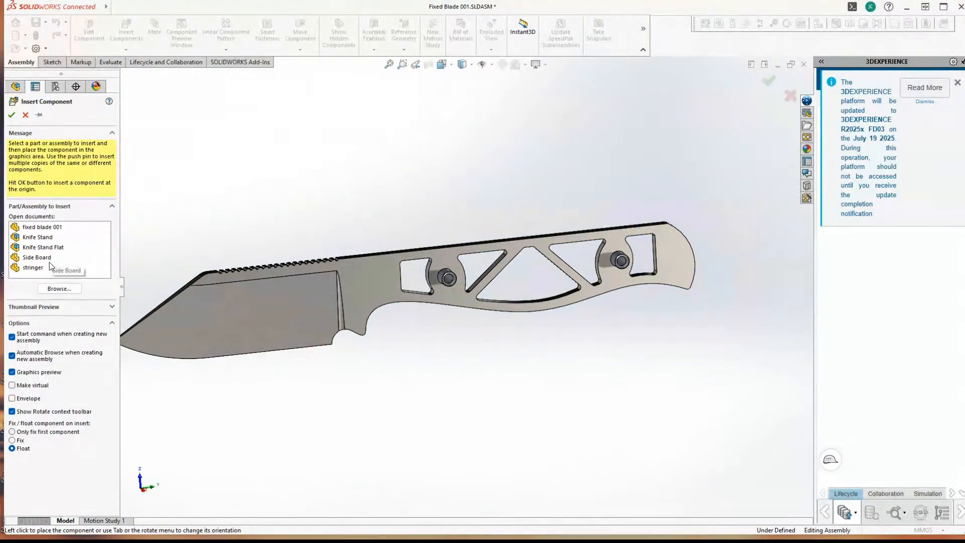
Step: Browse the practice knife folder for a component to insert, and cancel the file selection
{"action": "left_click", "coordinate": [55, 288]}
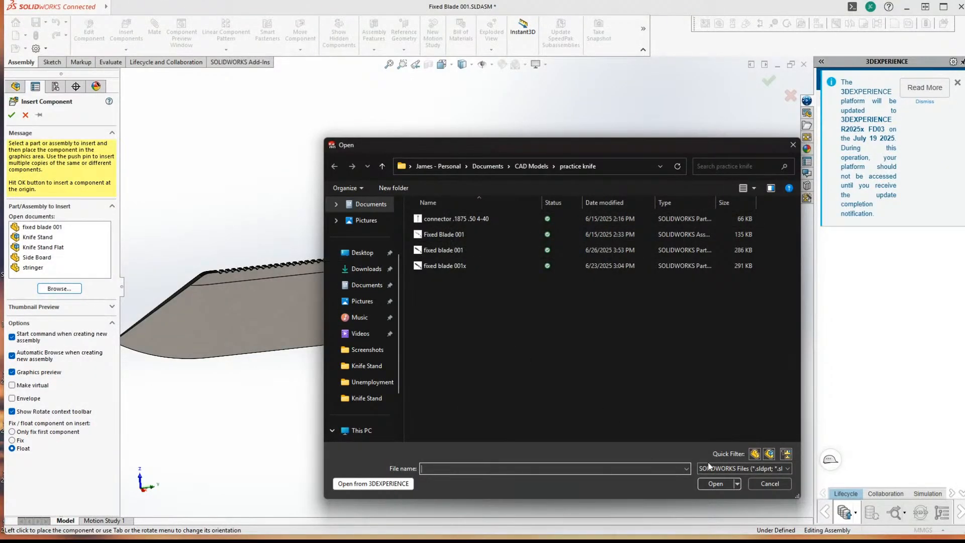
{"action": "left_click", "coordinate": [781, 484]}
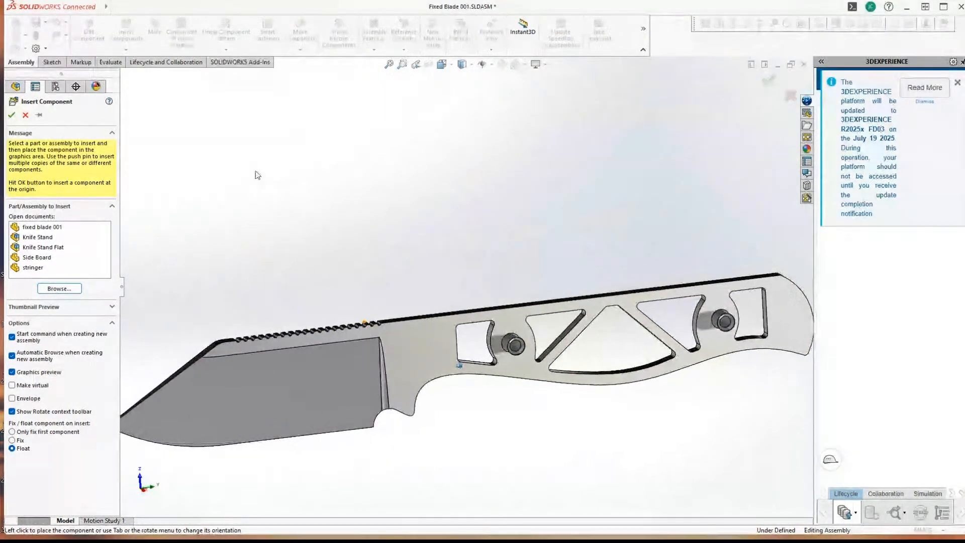
Step: Examine the knife assembly at an angle and along its spine, including how far the connectors project from the handle
{"action": "scroll", "coordinate": [255, 171], "scroll_direction": "up", "scroll_amount": 3}
{"action": "mouse_move", "coordinate": [230, 198]}
{"action": "middle_mouse_down"}
{"action": "mouse_move", "coordinate": [225, 139]}
{"action": "mouse_move", "coordinate": [255, 166]}
{"action": "mouse_move", "coordinate": [224, 186]}
{"action": "middle_mouse_up"}
{"action": "scroll", "coordinate": [465, 384], "scroll_direction": "down", "scroll_amount": 2}
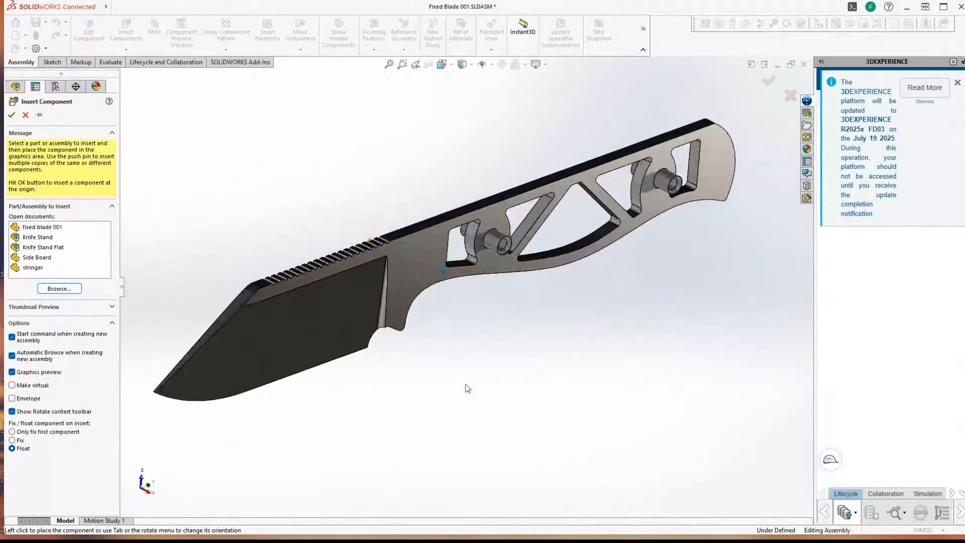
{"action": "middle_click_drag", "start_coordinate": [465, 384], "coordinate": [400, 217]}
{"action": "scroll", "coordinate": [535, 301], "scroll_direction": "down", "scroll_amount": 4}
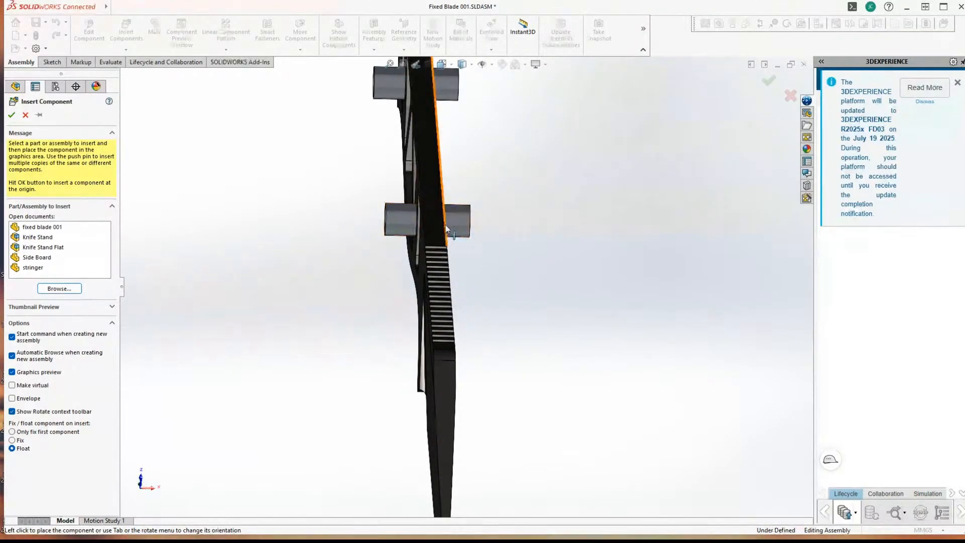
{"action": "middle_click_drag", "start_coordinate": [471, 237], "coordinate": [546, 373]}
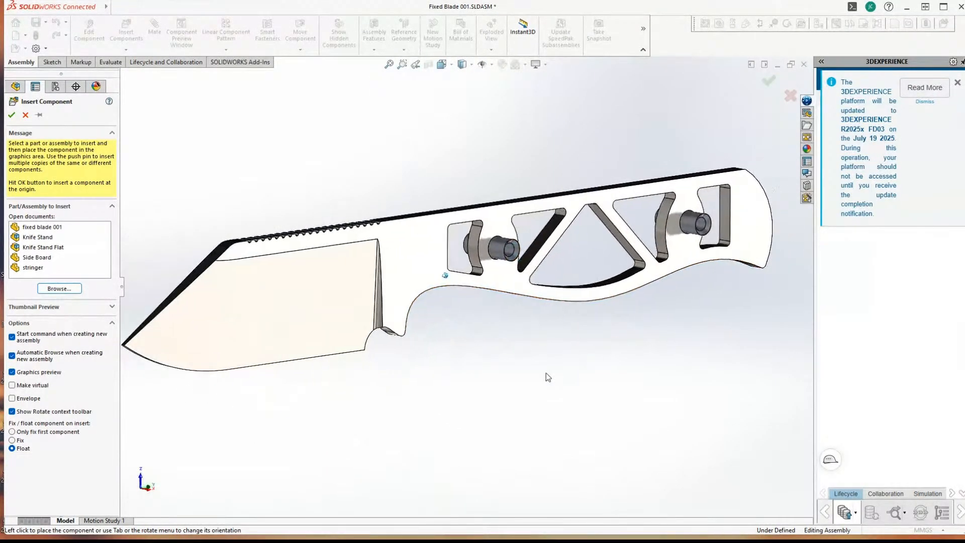
Step: Examine both connectors up close in their handle holes, including their hollow ends and fit between the cutouts
{"action": "scroll", "coordinate": [546, 373], "scroll_direction": "down", "scroll_amount": 3}
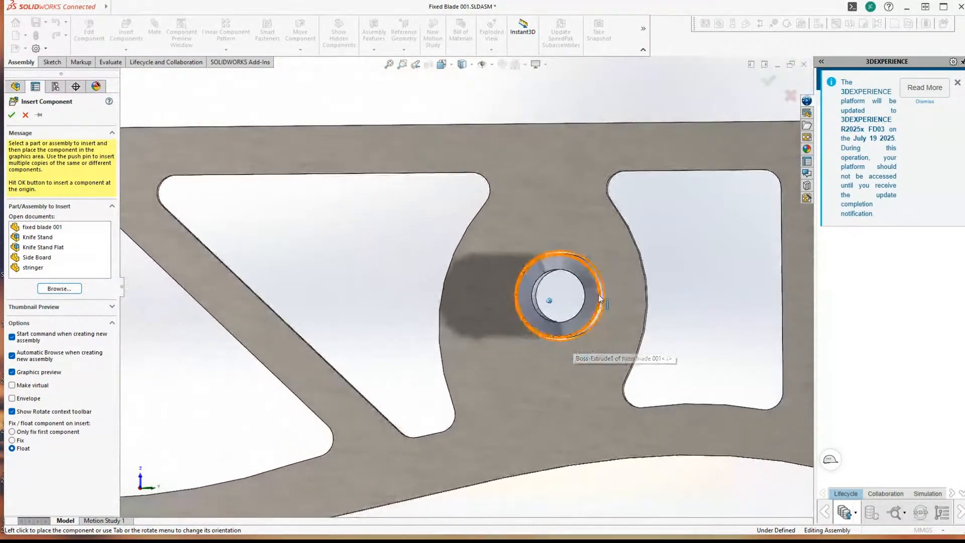
{"action": "middle_click_drag", "start_coordinate": [600, 298], "coordinate": [490, 329]}
{"action": "scroll", "coordinate": [473, 306], "scroll_direction": "up", "scroll_amount": 2}
{"action": "scroll", "coordinate": [510, 340], "scroll_direction": "down", "scroll_amount": 3}
{"action": "middle_click_drag", "start_coordinate": [401, 292], "coordinate": [475, 354]}
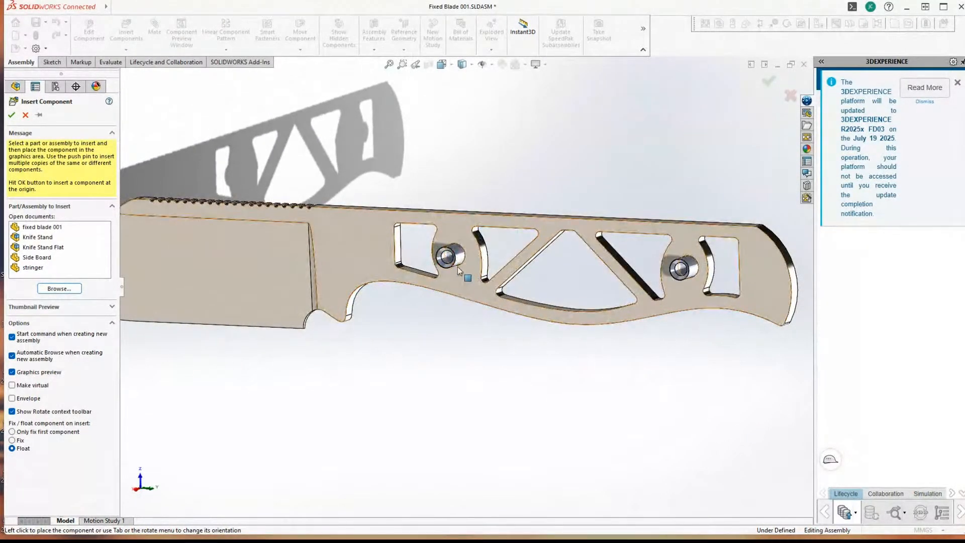
{"action": "middle_click_drag", "start_coordinate": [466, 276], "coordinate": [452, 321]}
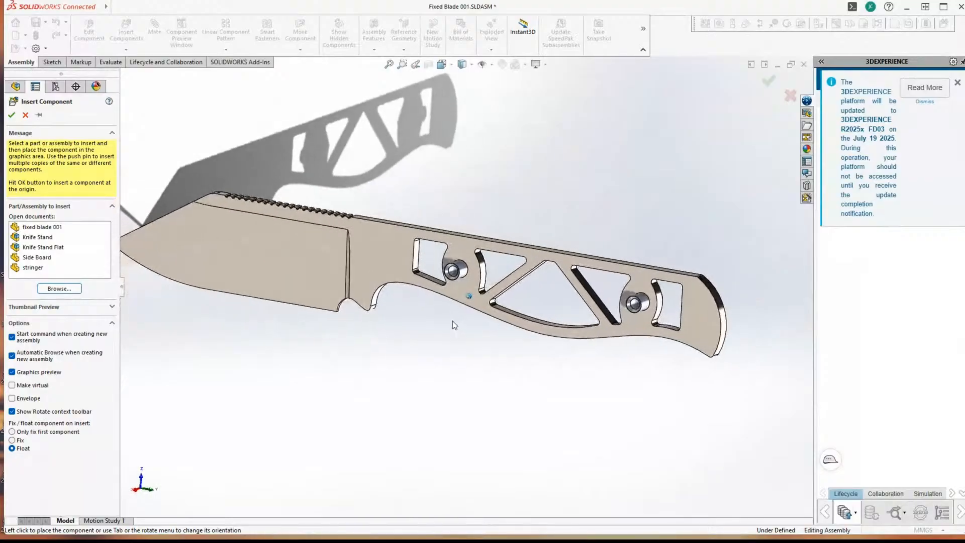
{"action": "scroll", "coordinate": [442, 267], "scroll_direction": "down", "scroll_amount": 6}
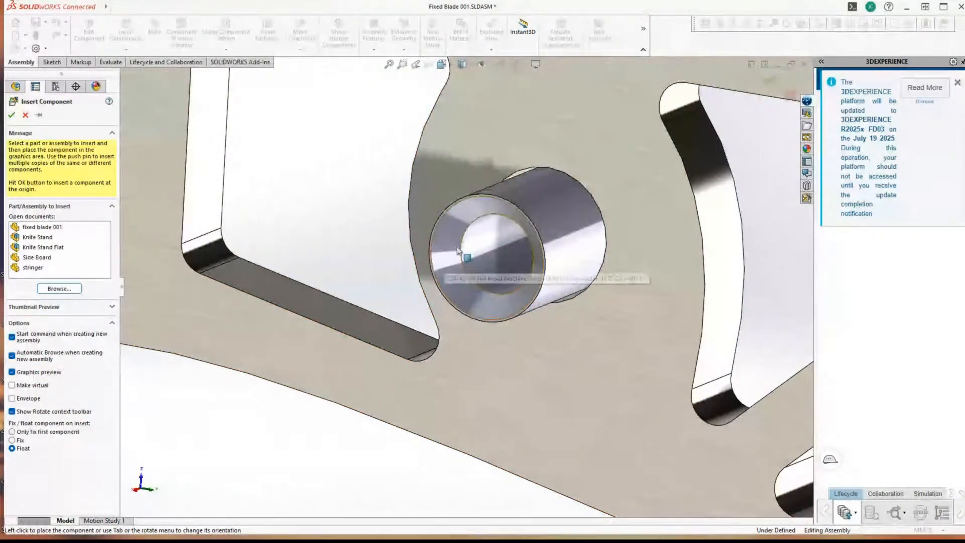
{"action": "scroll", "coordinate": [528, 284], "scroll_direction": "up", "scroll_amount": 6}
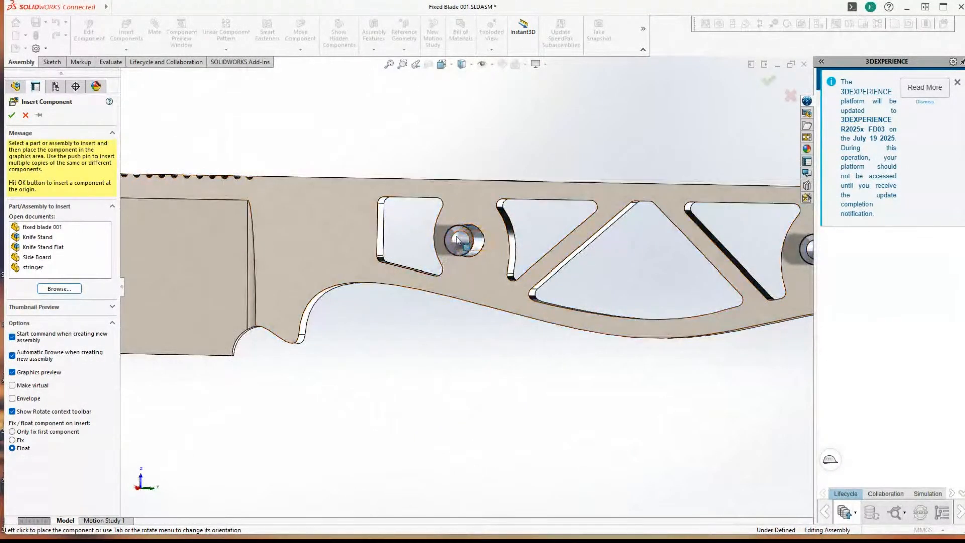